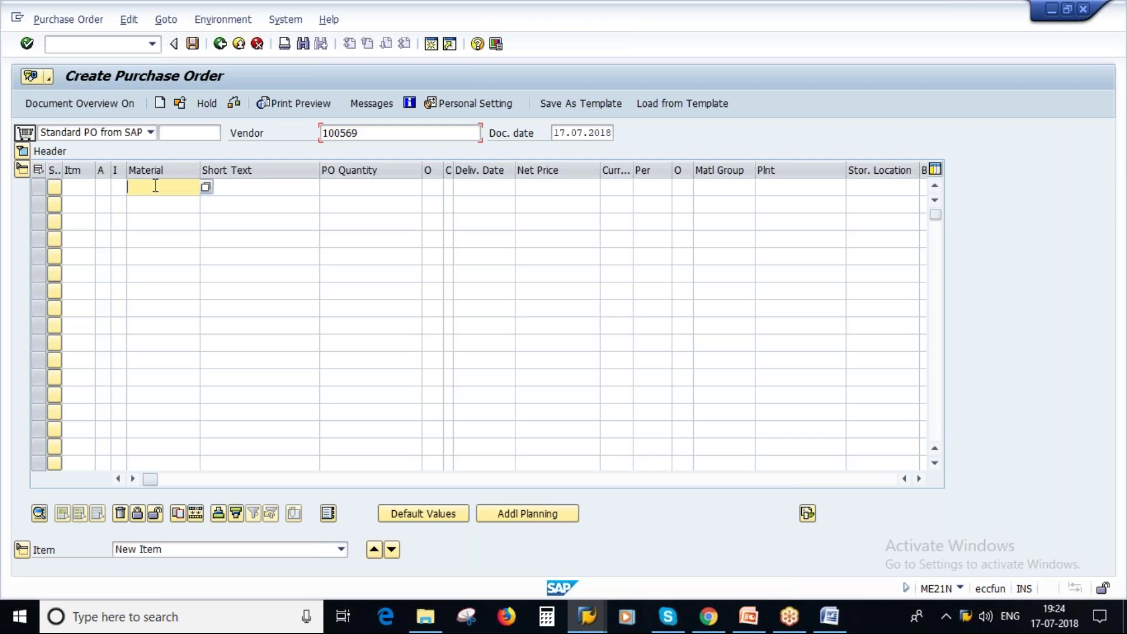
# Enter a purchase order item with short text Pen, quantity 100 and plant 1000, without a material number.
pyautogui.click(233, 185)
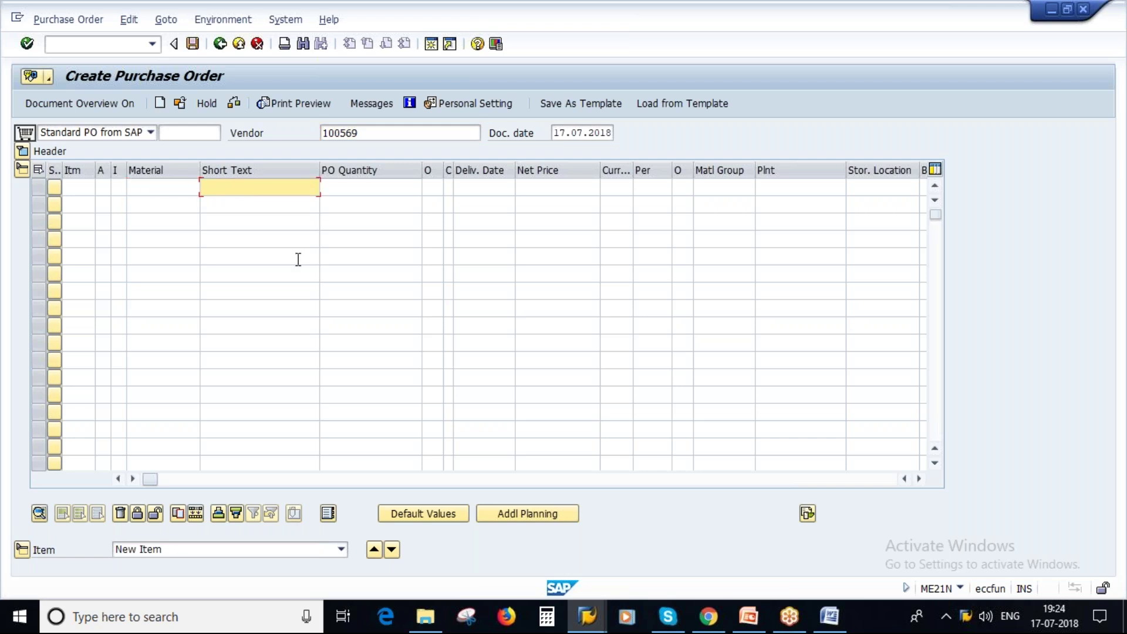
pyautogui.write('Pen')
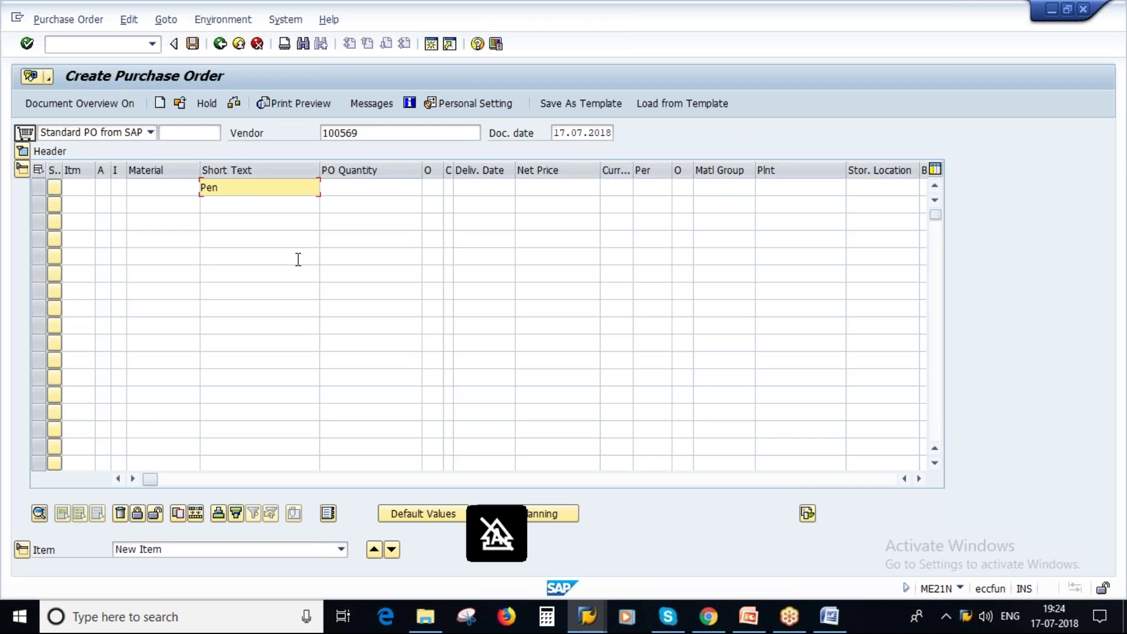
pyautogui.click(384, 188)
pyautogui.write('100')
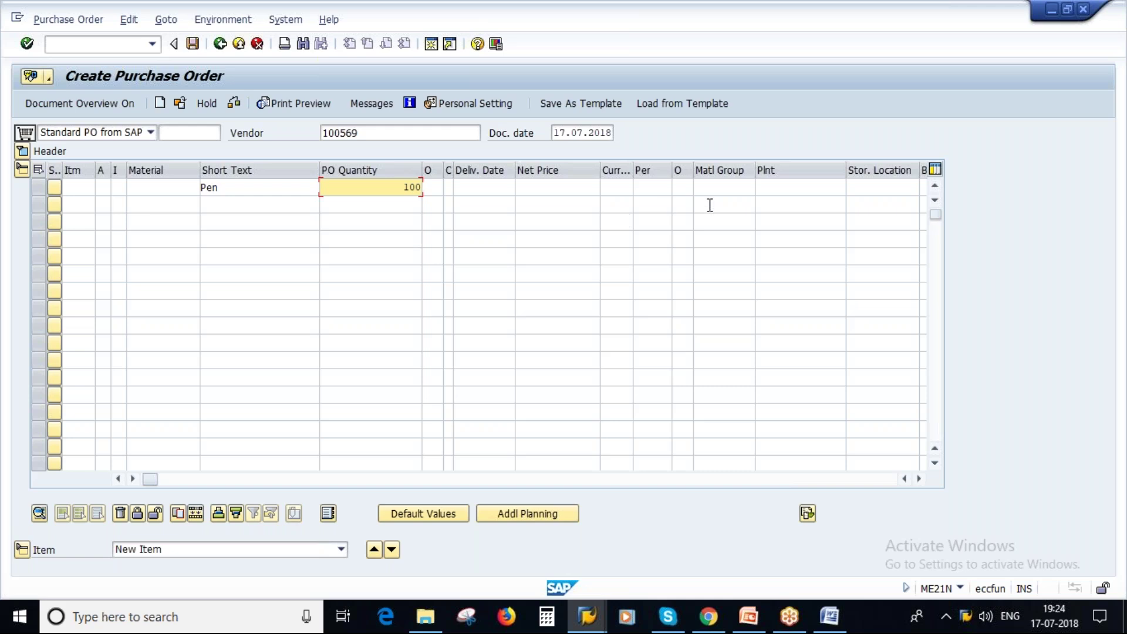
pyautogui.click(765, 188)
pyautogui.write('1000')
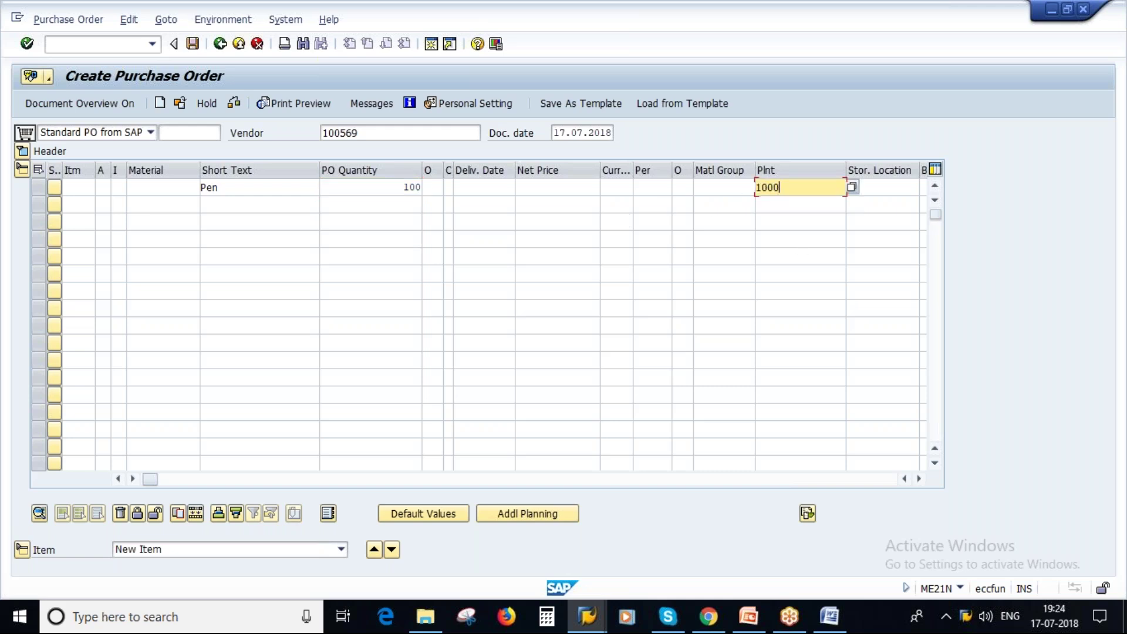
pyautogui.press('Return')
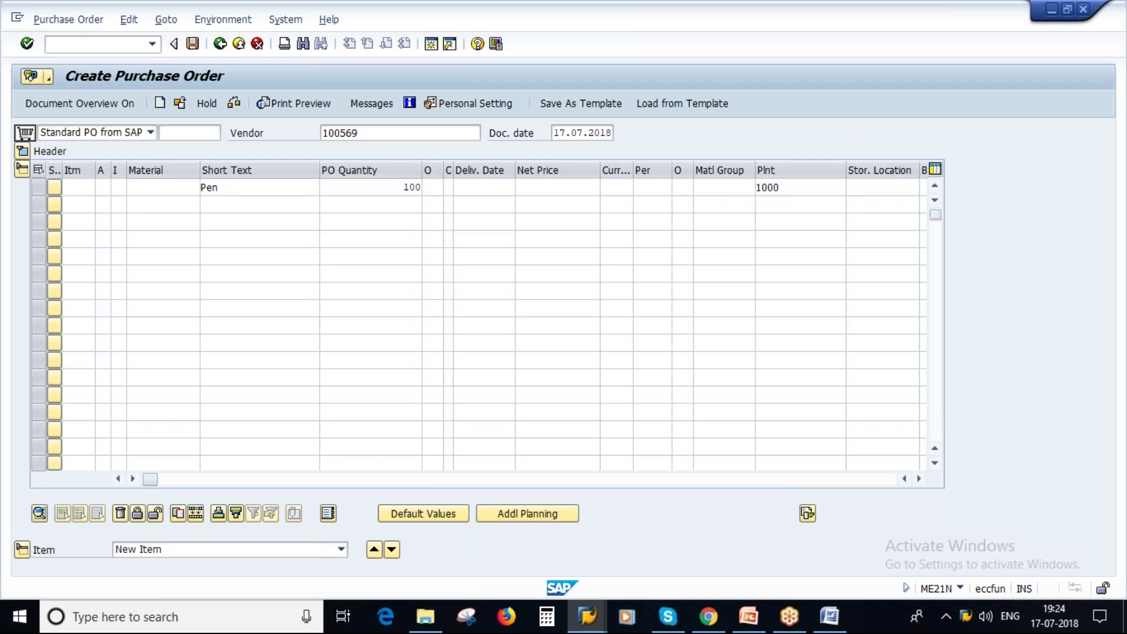
# Set the purchasing organization to 1000 and the purchasing group to 100 in the order's organizational data.
pyautogui.write('1')
pyautogui.click(143, 210)
pyautogui.click(143, 211)
pyautogui.write('100')
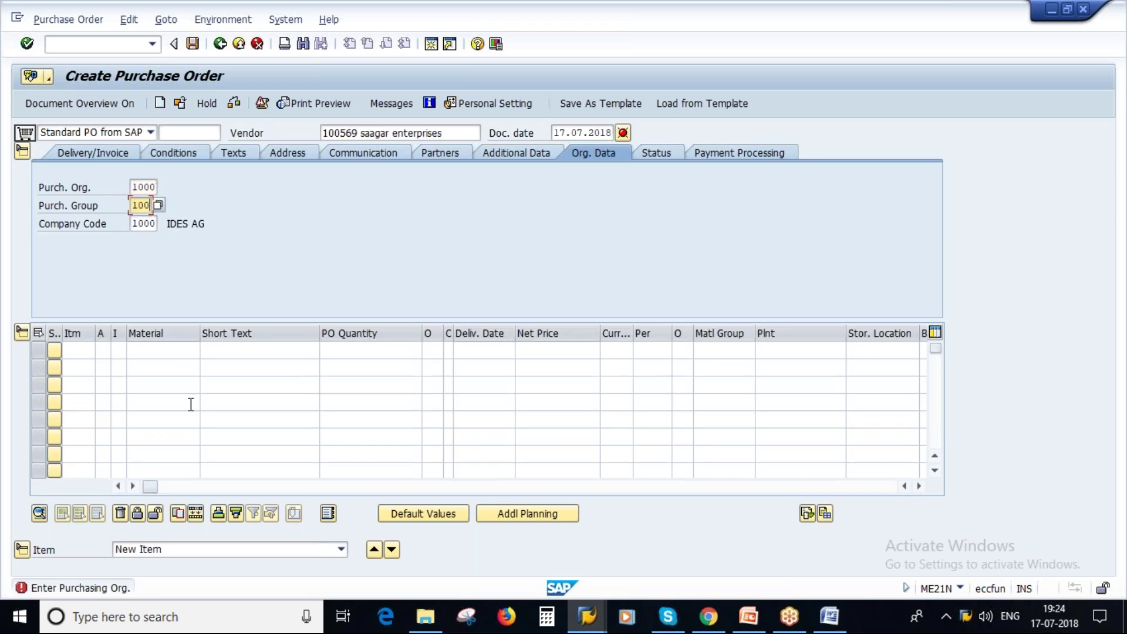
# Re-enter the first item line with short text Pen, PO quantity 100 and plant 1000, and validate it.
pyautogui.click(262, 352)
pyautogui.click(230, 365)
pyautogui.click(375, 351)
pyautogui.click(375, 368)
pyautogui.click(774, 356)
pyautogui.click(774, 368)
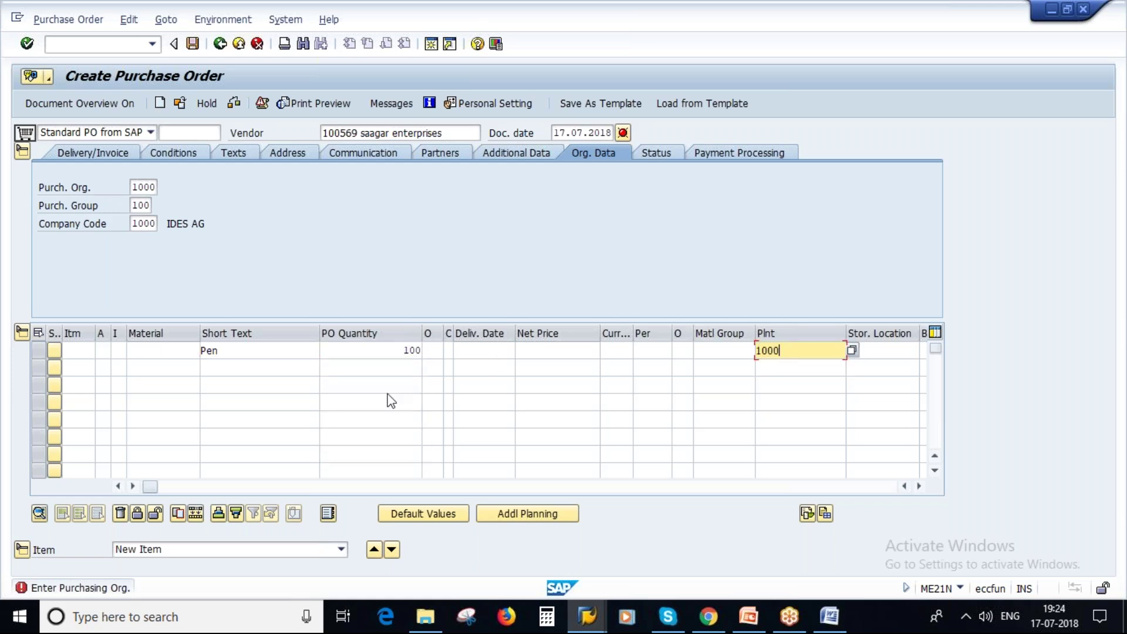
pyautogui.press('Return')
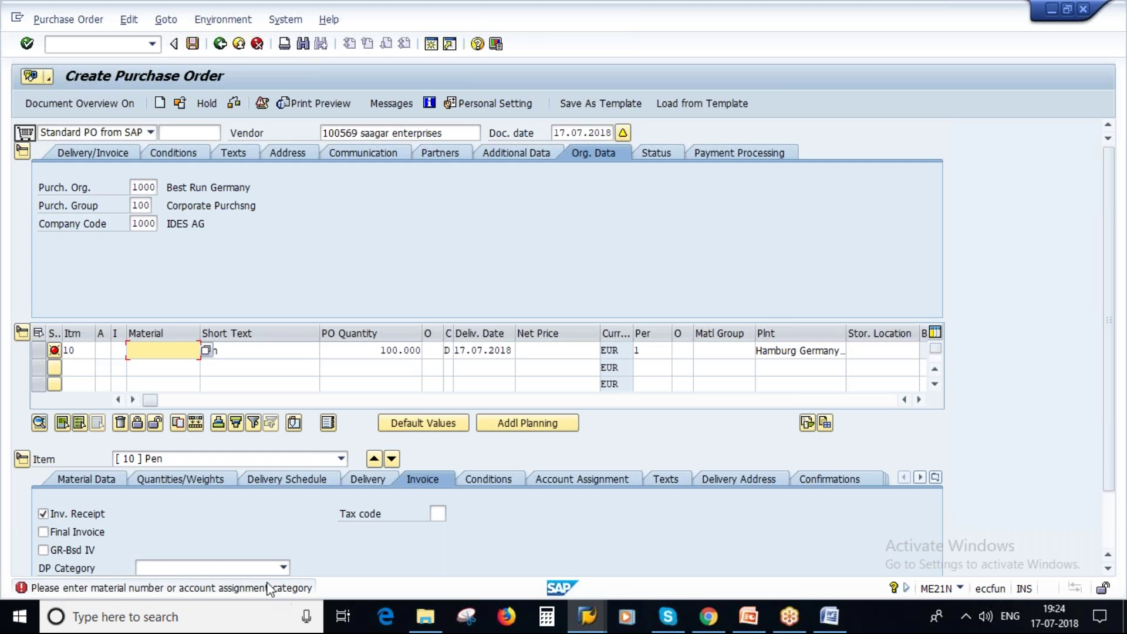
# Assign account assignment category K (Cost center) to the Pen item from the list of possible values.
pyautogui.click(238, 351)
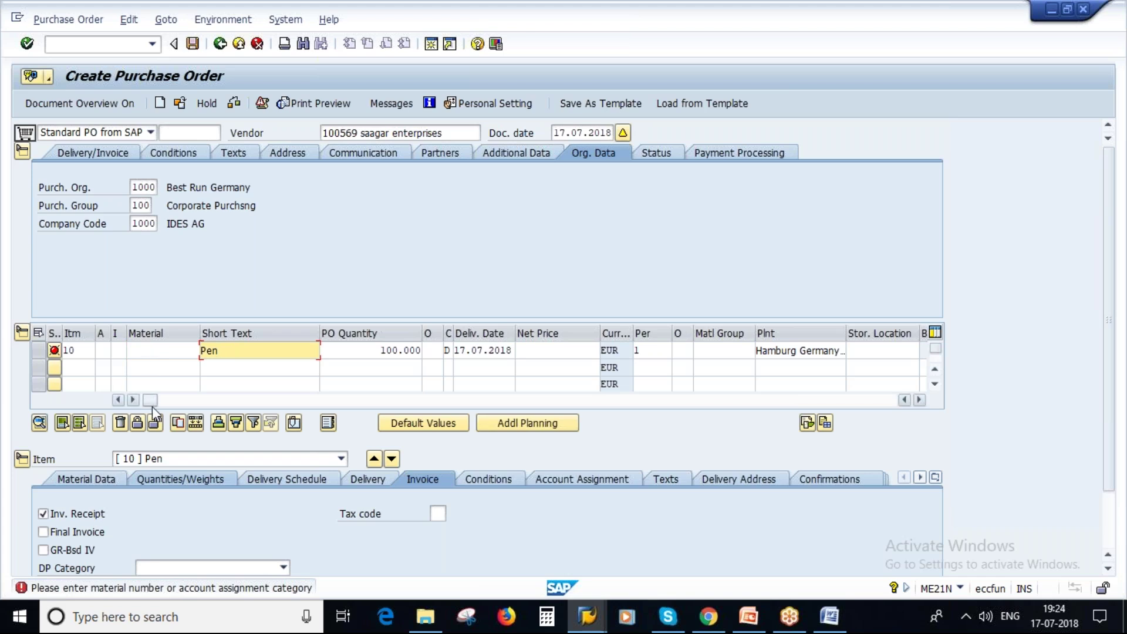
pyautogui.click(101, 350)
pyautogui.click(118, 350)
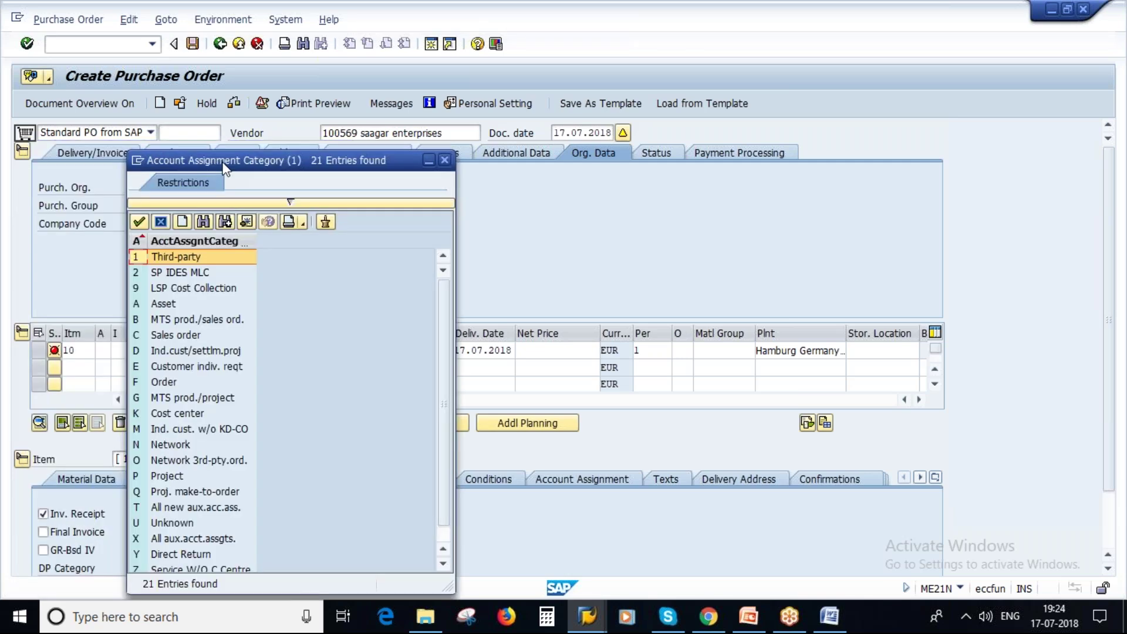
pyautogui.doubleClick(185, 413)
pyautogui.click(116, 350)
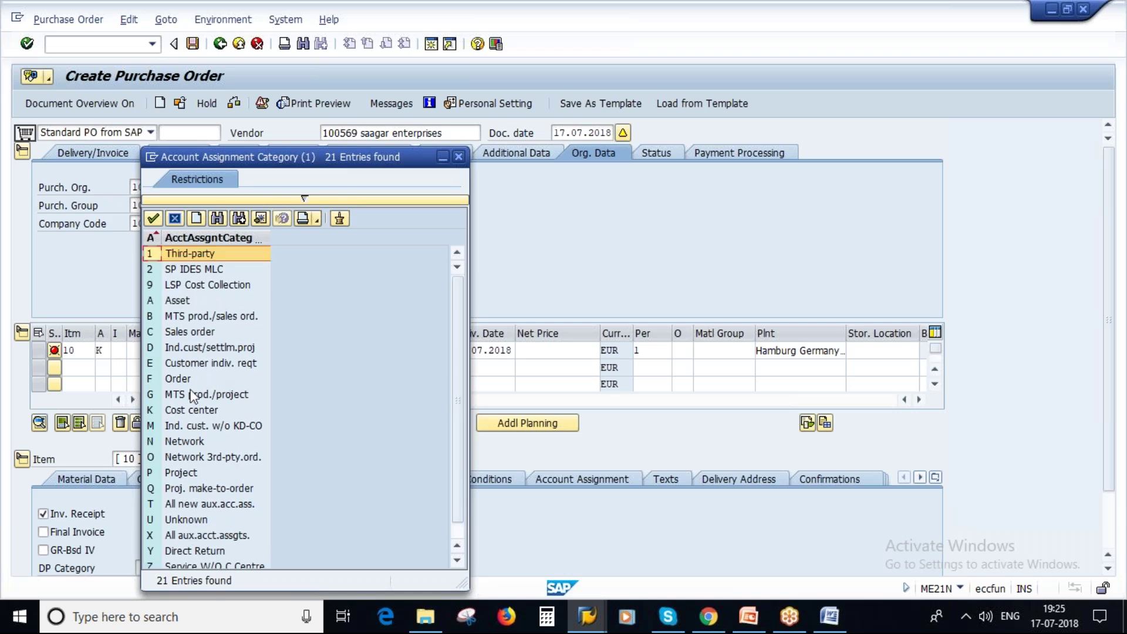
pyautogui.click(197, 412)
pyautogui.press('Return')
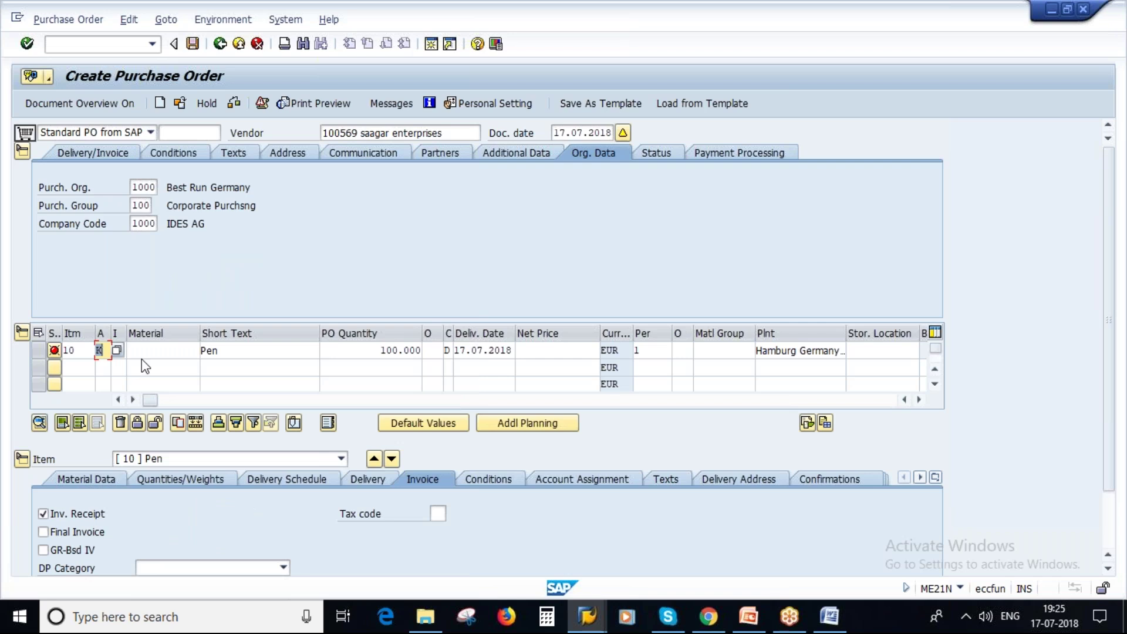
pyautogui.press('Return')
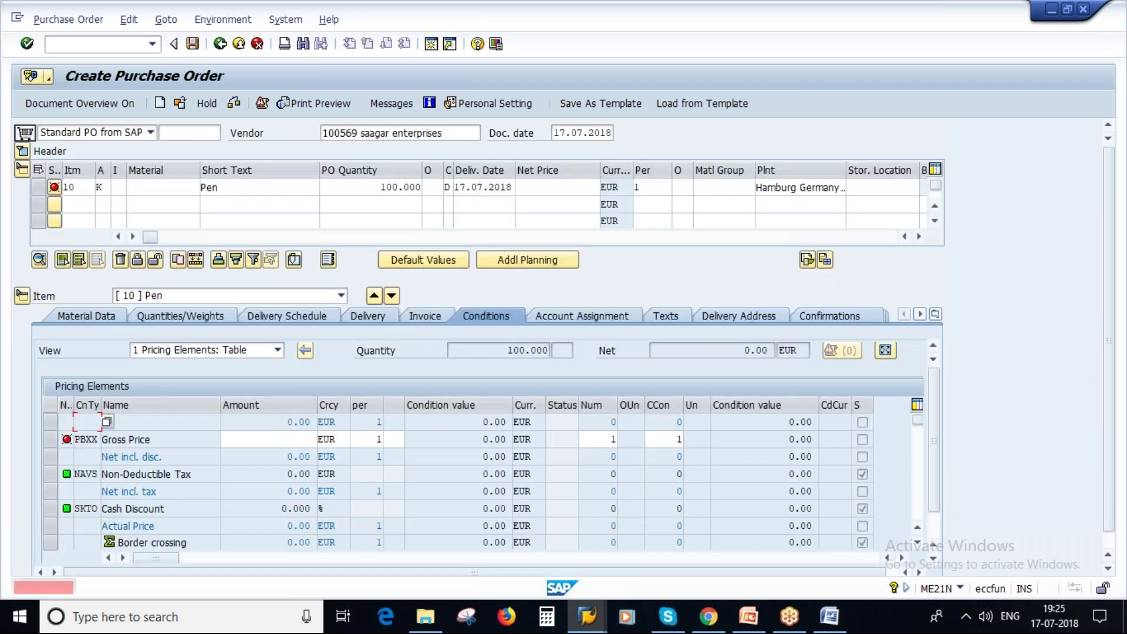
# Set the Pen item's gross price (PBXX) to 10 EUR in its pricing conditions.
pyautogui.click(252, 440)
pyautogui.write('10')
pyautogui.press('Return')
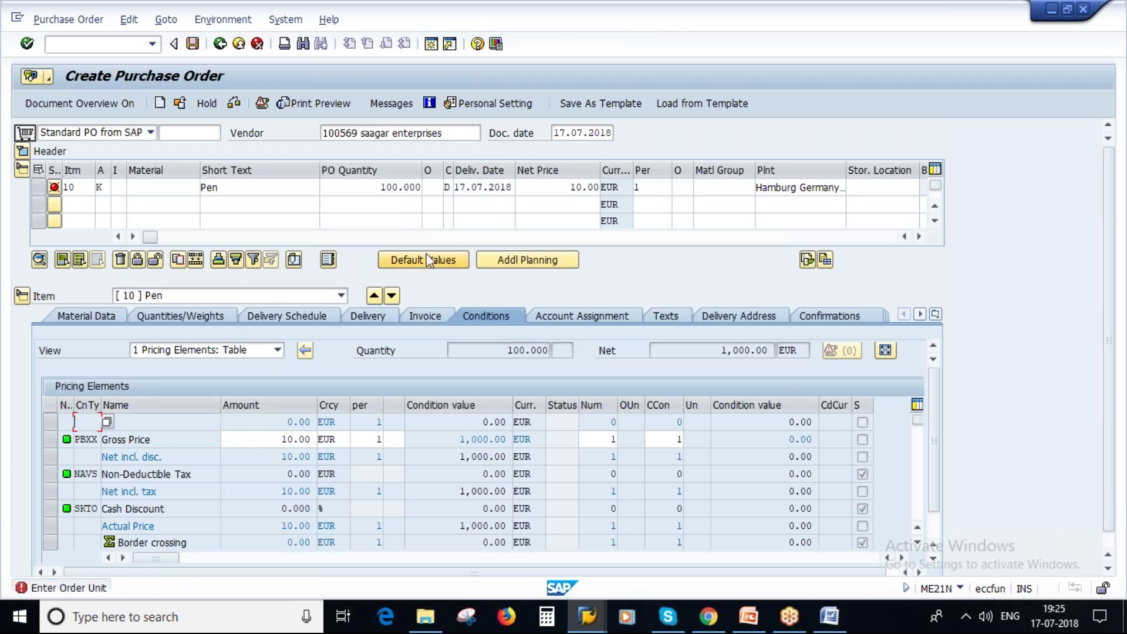
# Set the Pen item's order unit to PC and its material group to 0027 (Others).
pyautogui.click(430, 187)
pyautogui.write('p')
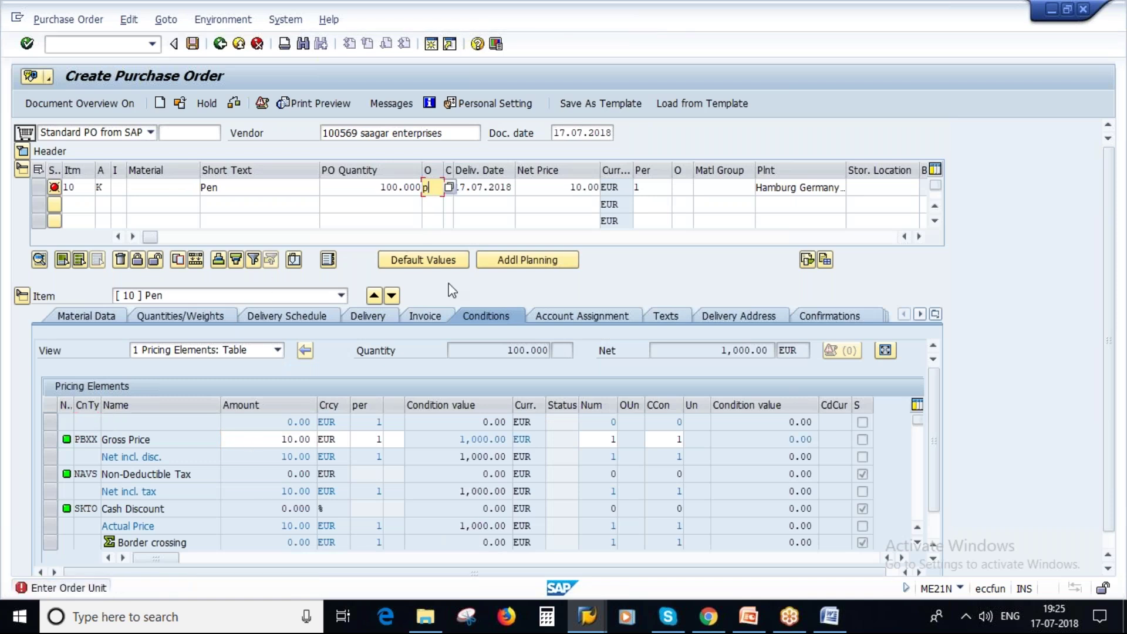
pyautogui.press('Return')
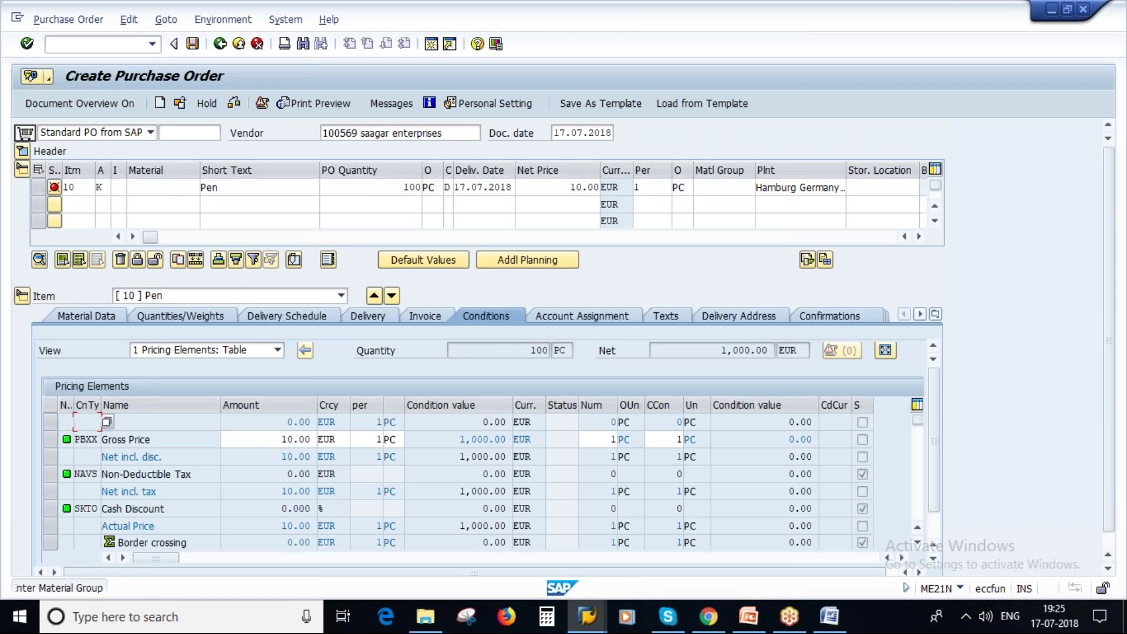
pyautogui.click(716, 187)
pyautogui.write('0027')
pyautogui.press('Return')
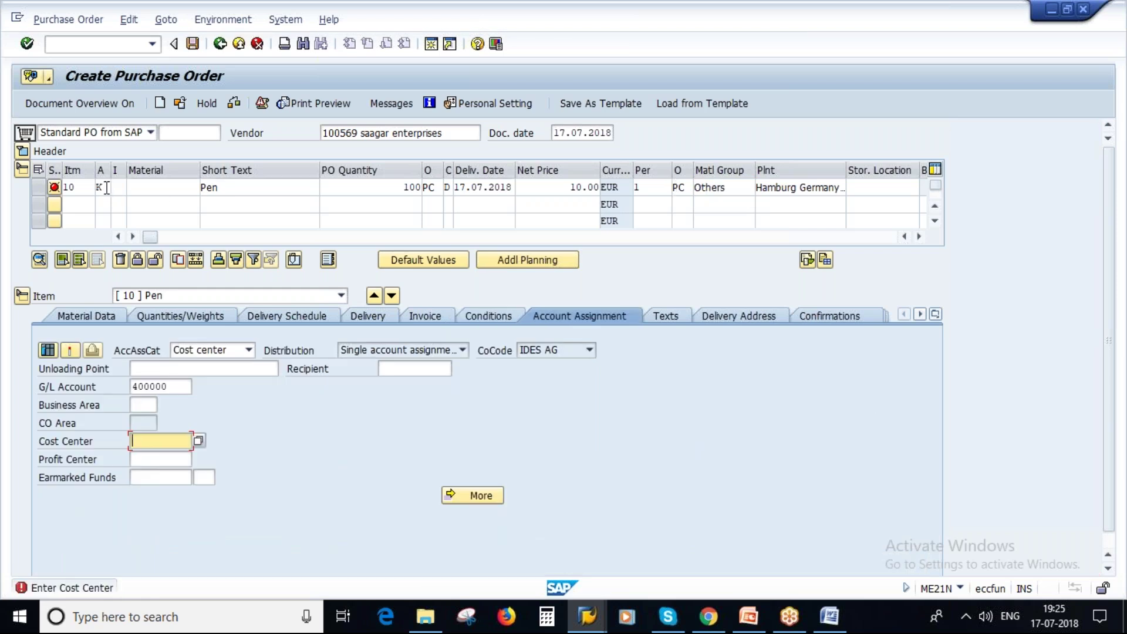
# Set the cost center to 1000 in the Pen item's account assignment and validate the entry.
pyautogui.click(105, 186)
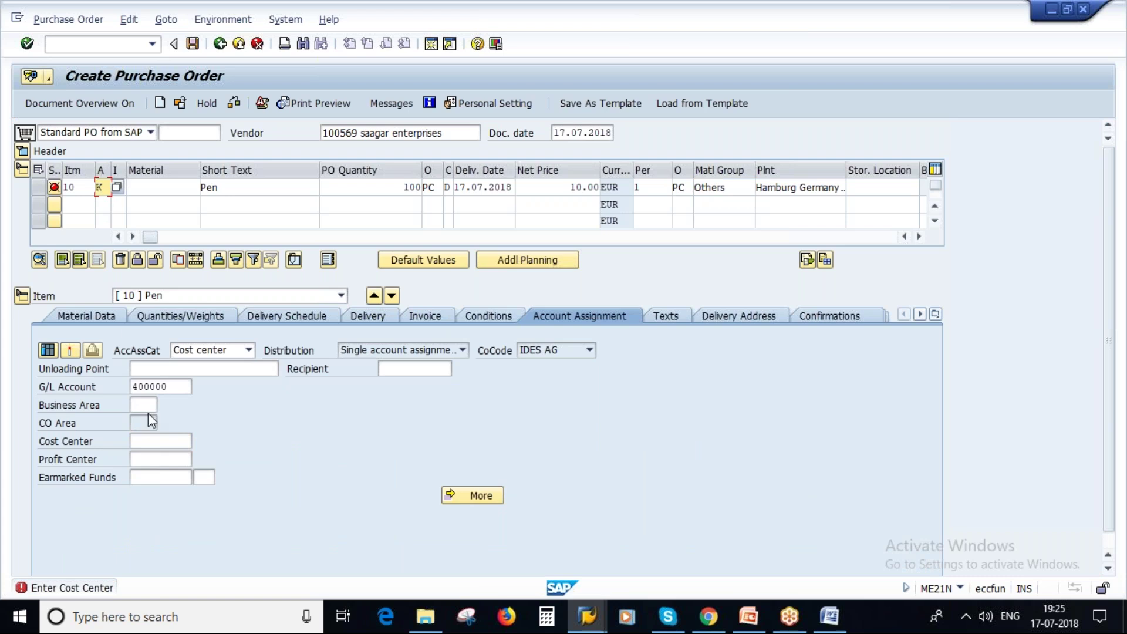
pyautogui.click(149, 441)
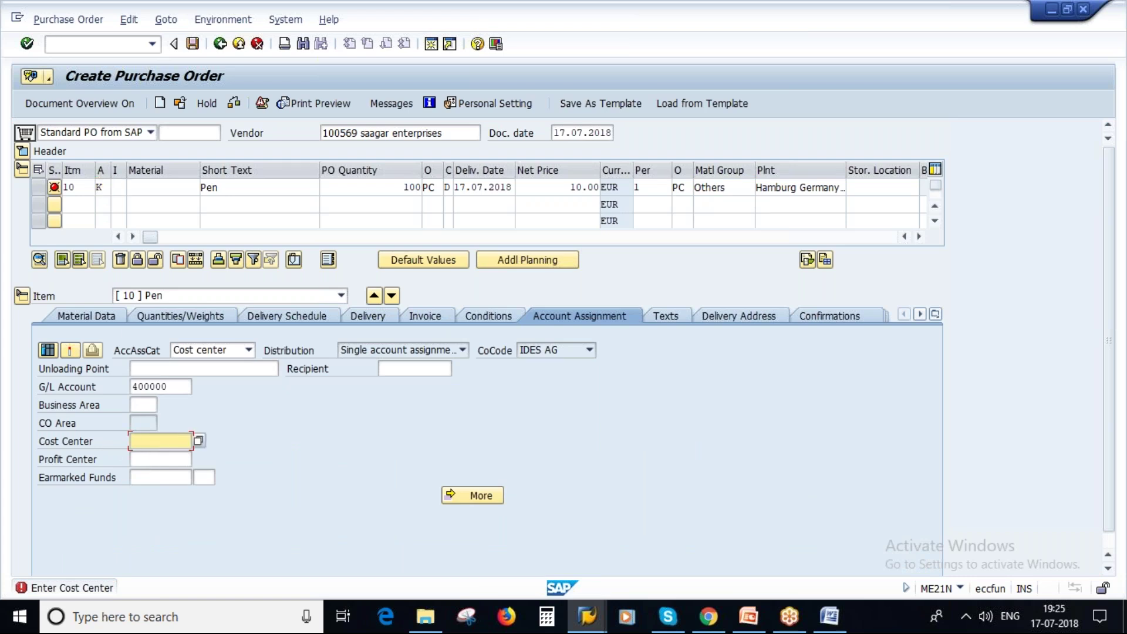
pyautogui.click(151, 458)
pyautogui.press('Return')
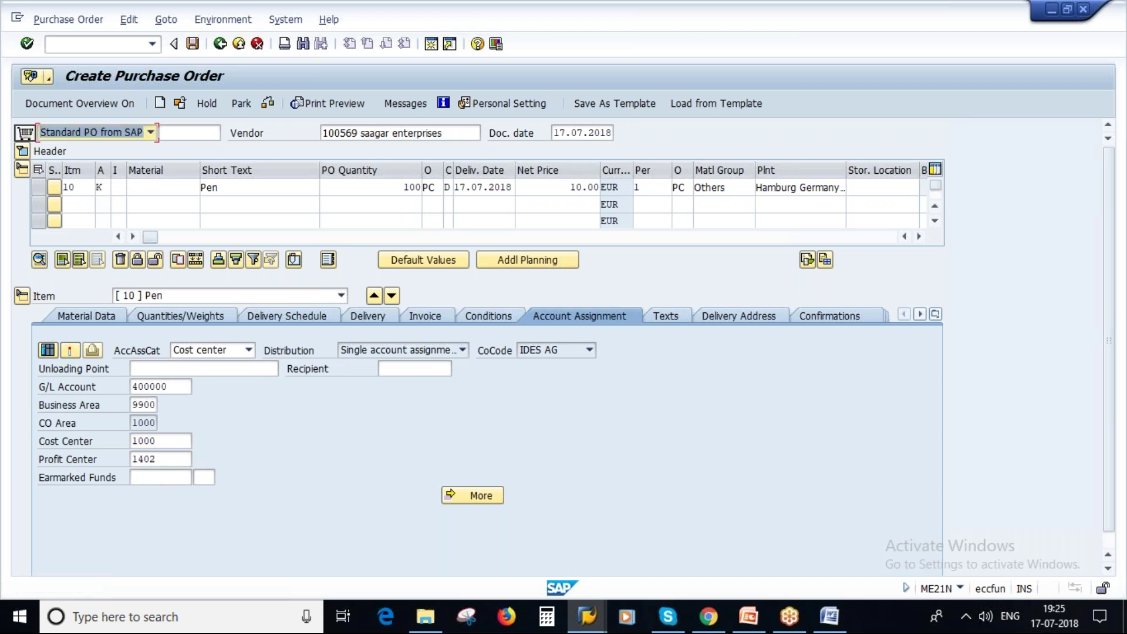
pyautogui.click(101, 187)
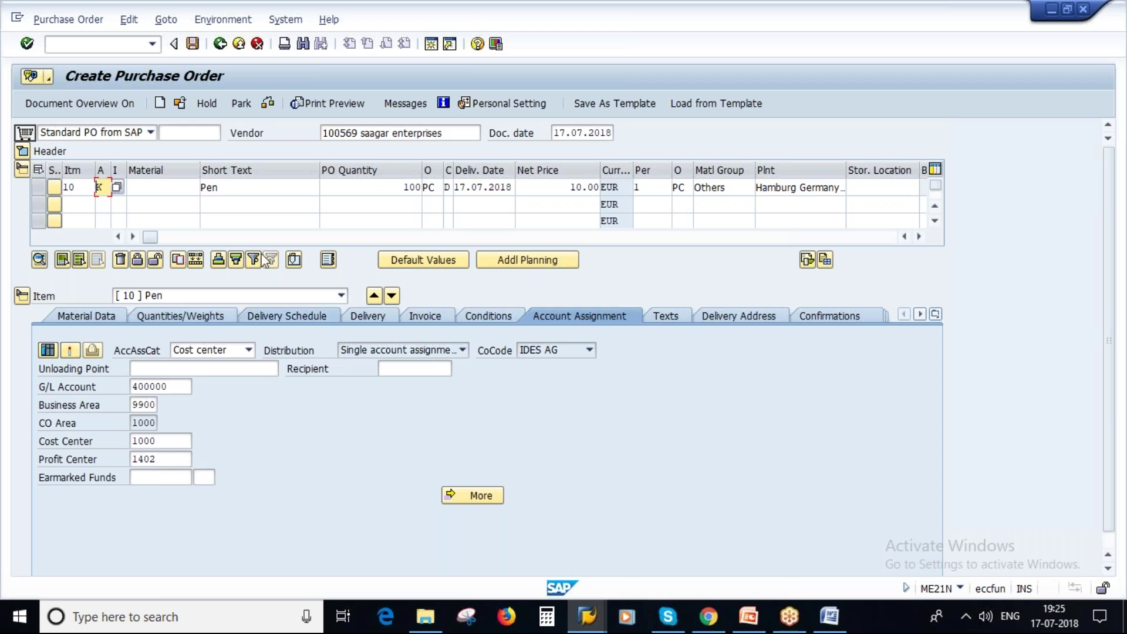
pyautogui.click(270, 187)
pyautogui.click(154, 189)
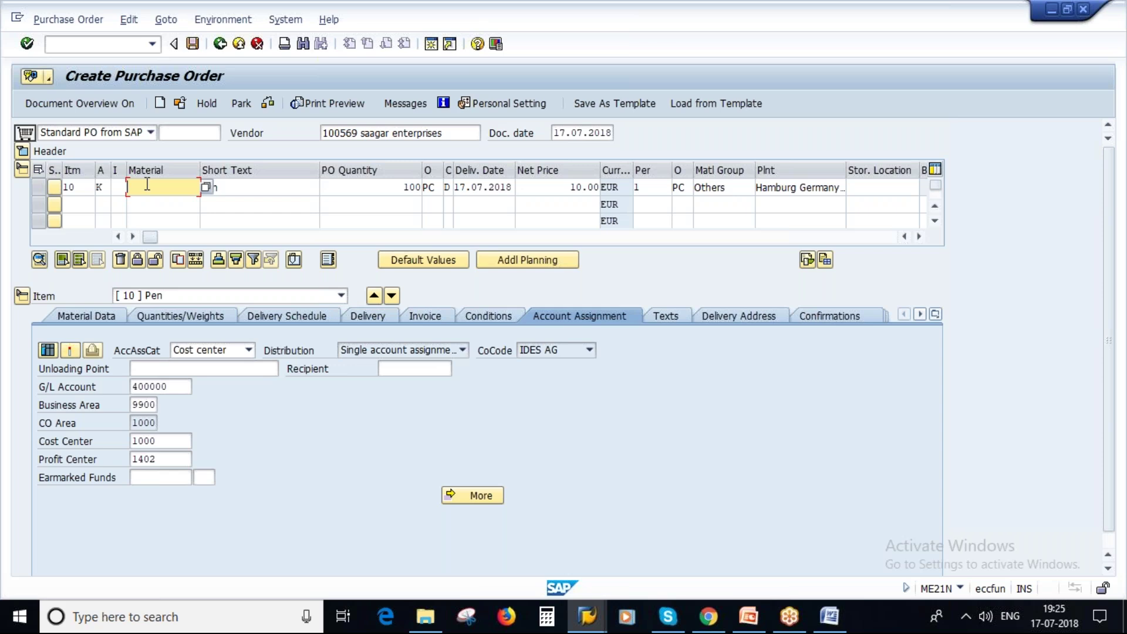
pyautogui.doubleClick(206, 187)
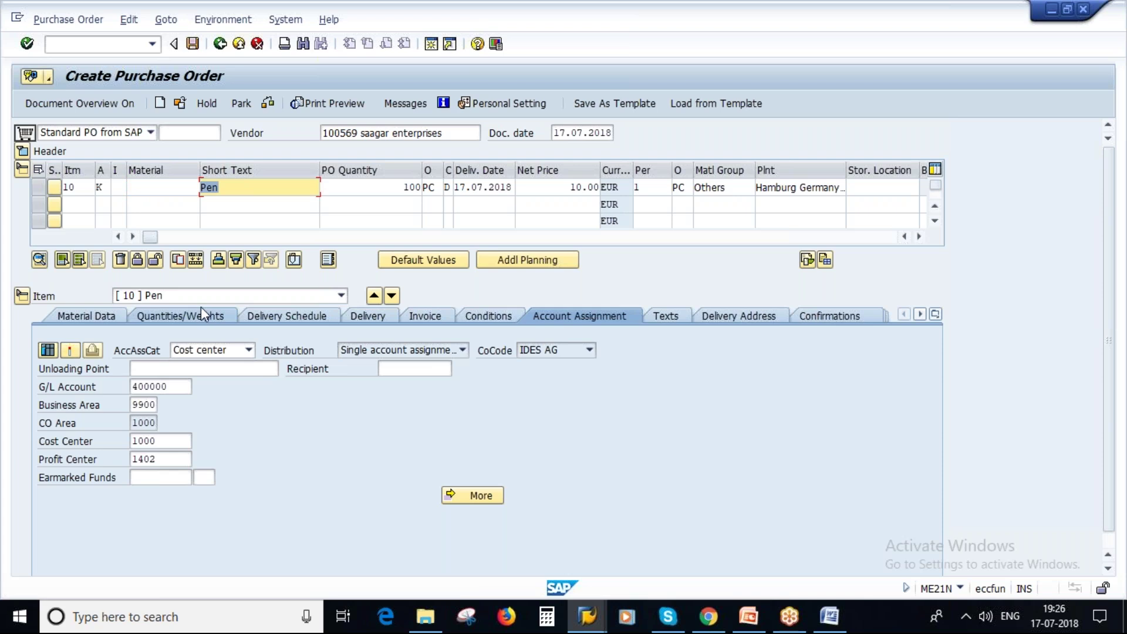
pyautogui.click(146, 188)
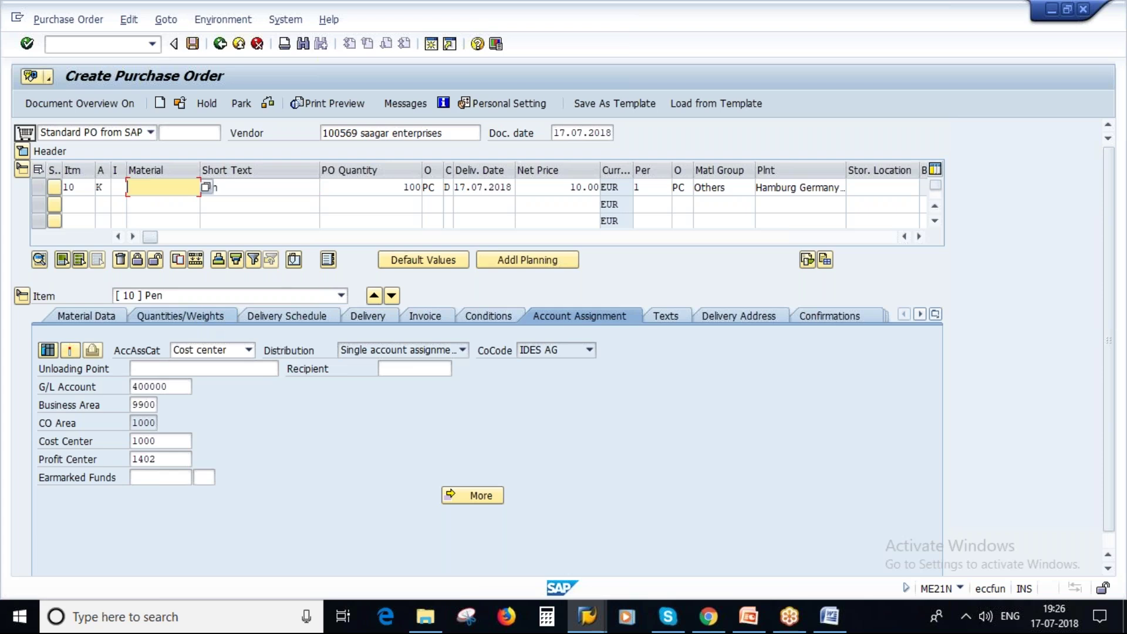
pyautogui.click(241, 187)
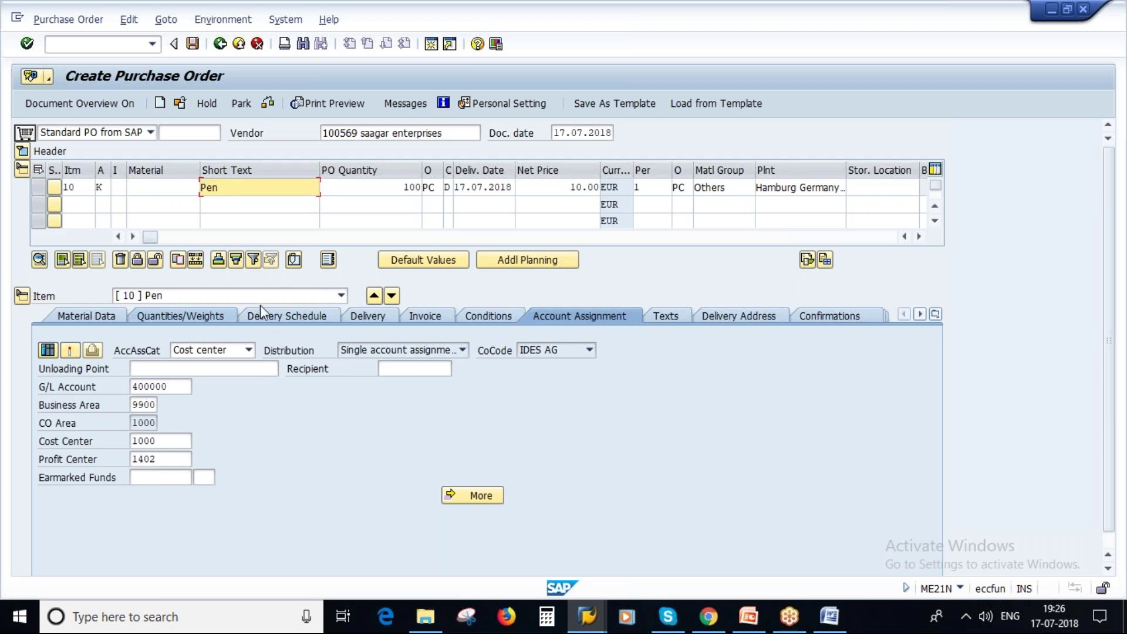
# Open an additional SAP session, and review the agenda and Consumable Materials overview slides in the PowerPoint presentation.
pyautogui.click(432, 44)
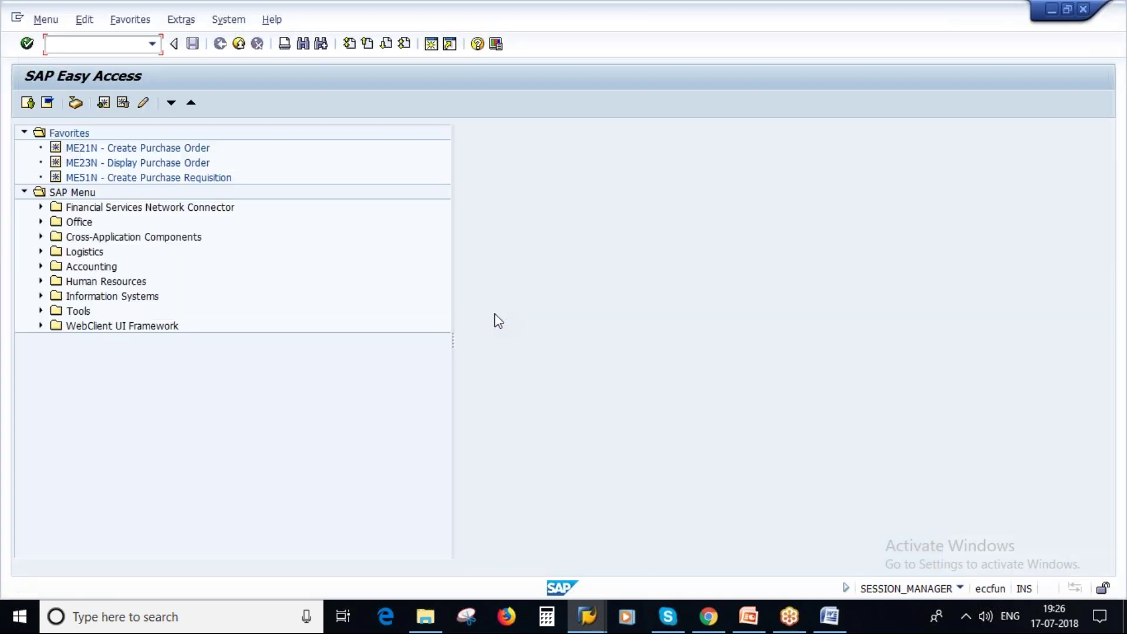
pyautogui.click(750, 618)
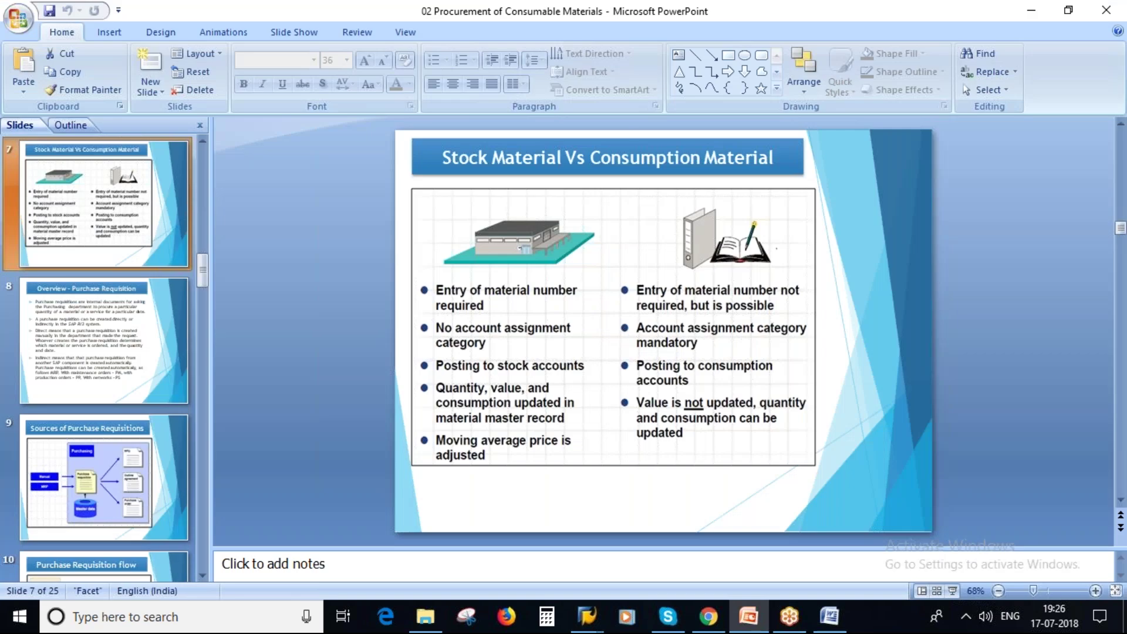
pyautogui.scroll(3, 645, 409)
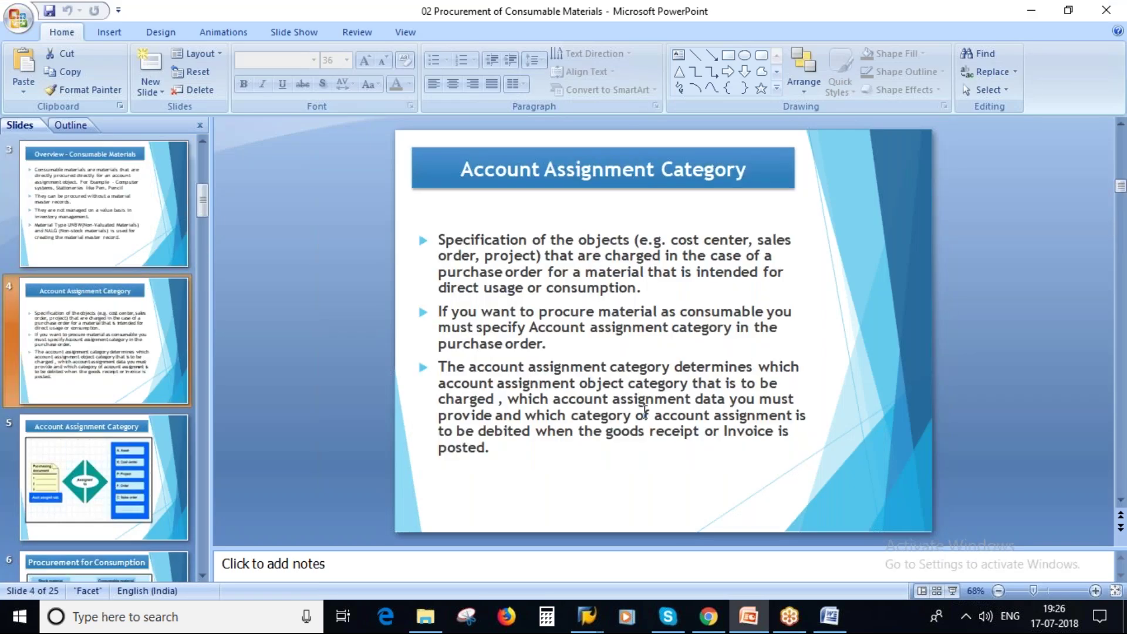
pyautogui.scroll(-1, 645, 410)
pyautogui.scroll(3, 94, 437)
pyautogui.click(95, 375)
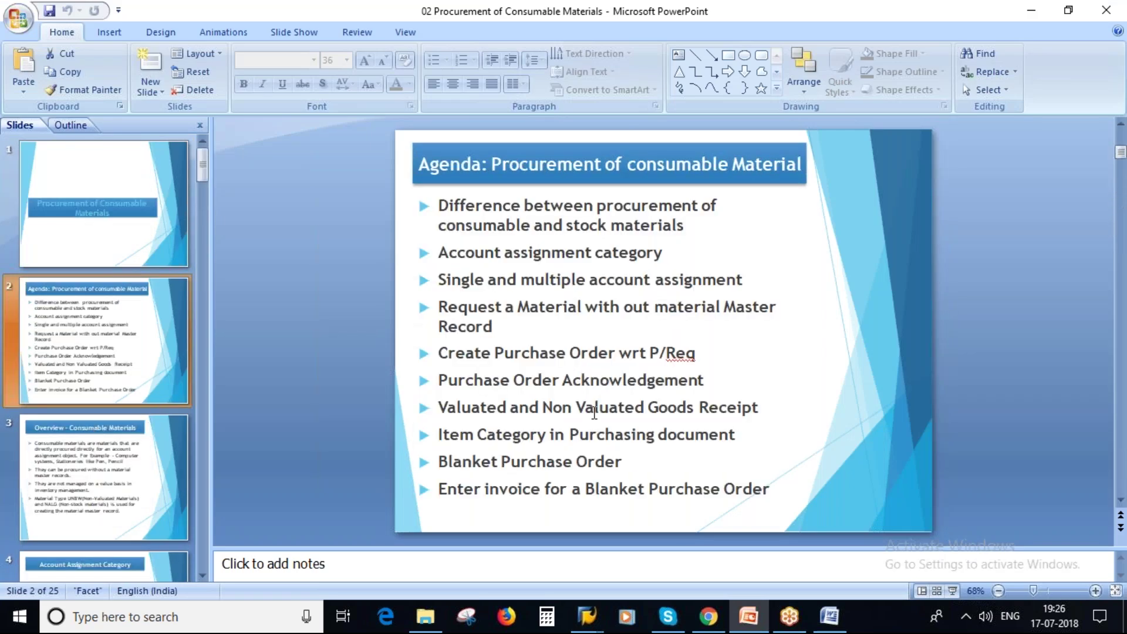
pyautogui.click(94, 477)
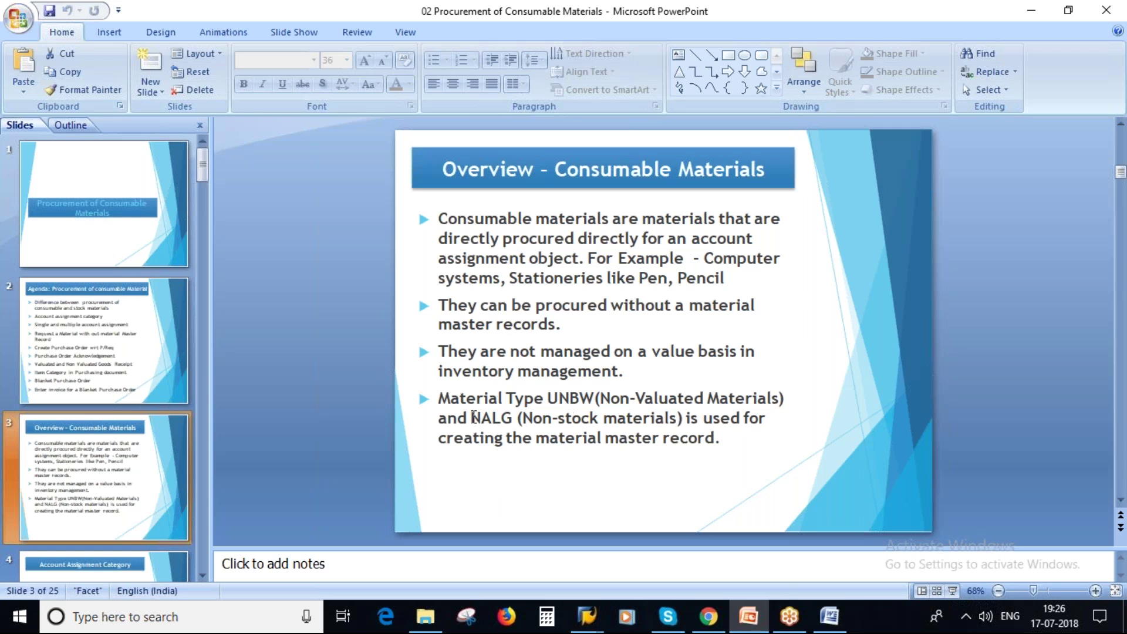
# Return to the Pen purchase order in SAP, leave it without saving and start a new order with transaction ME21N.
pyautogui.hotkey('alt', 'Tab')
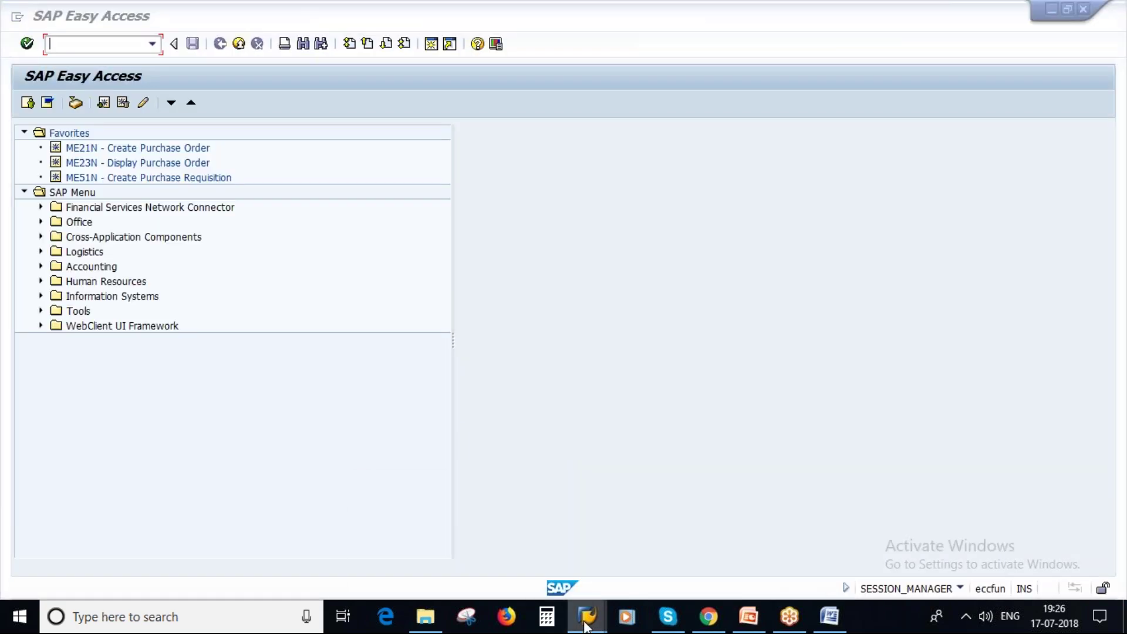
pyautogui.moveTo(586, 616)
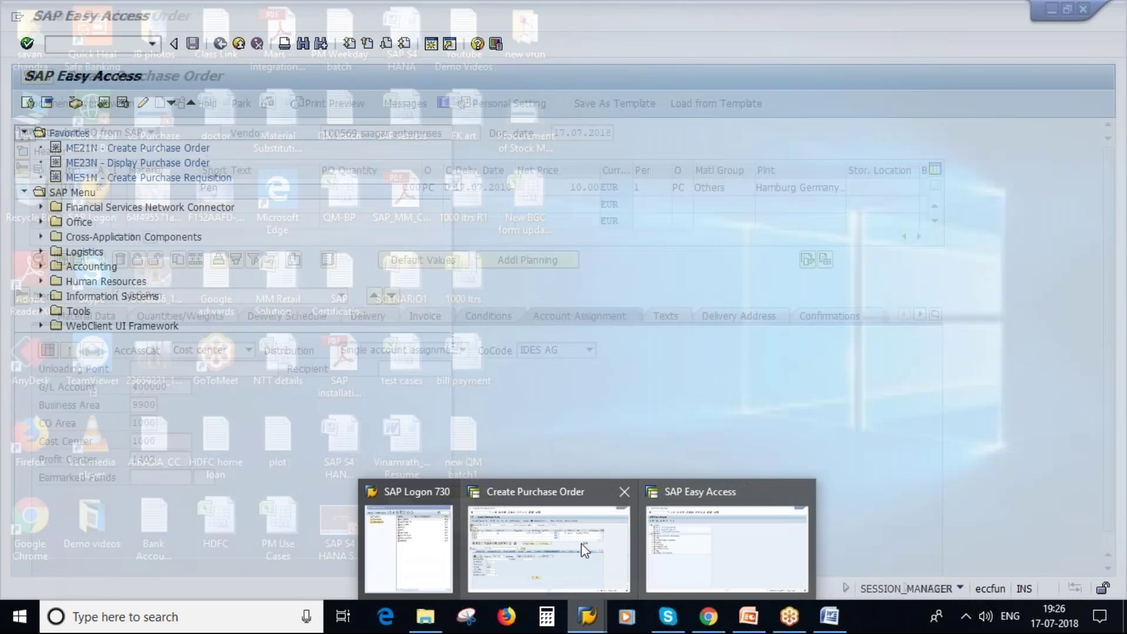
pyautogui.click(581, 543)
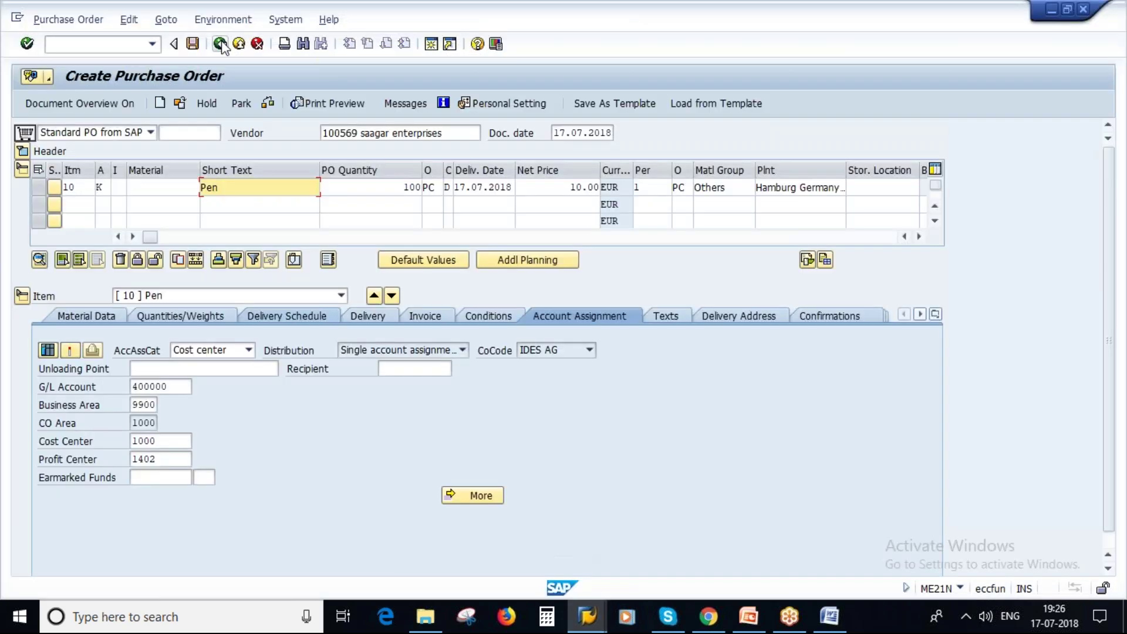
pyautogui.click(220, 44)
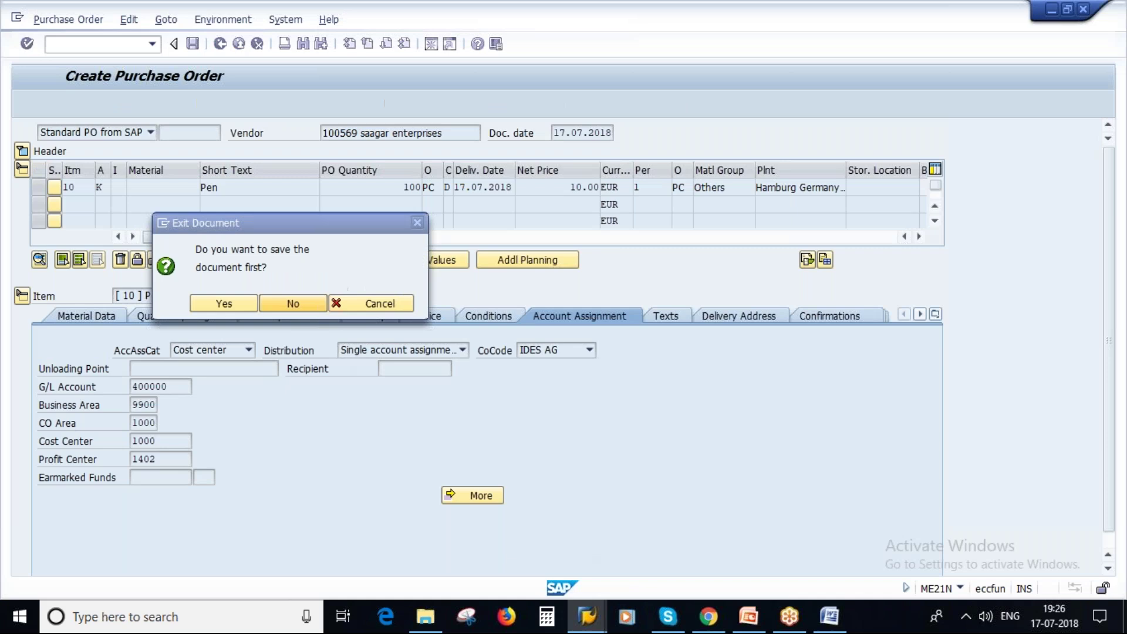
pyautogui.write('me21n')
pyautogui.press('Return')
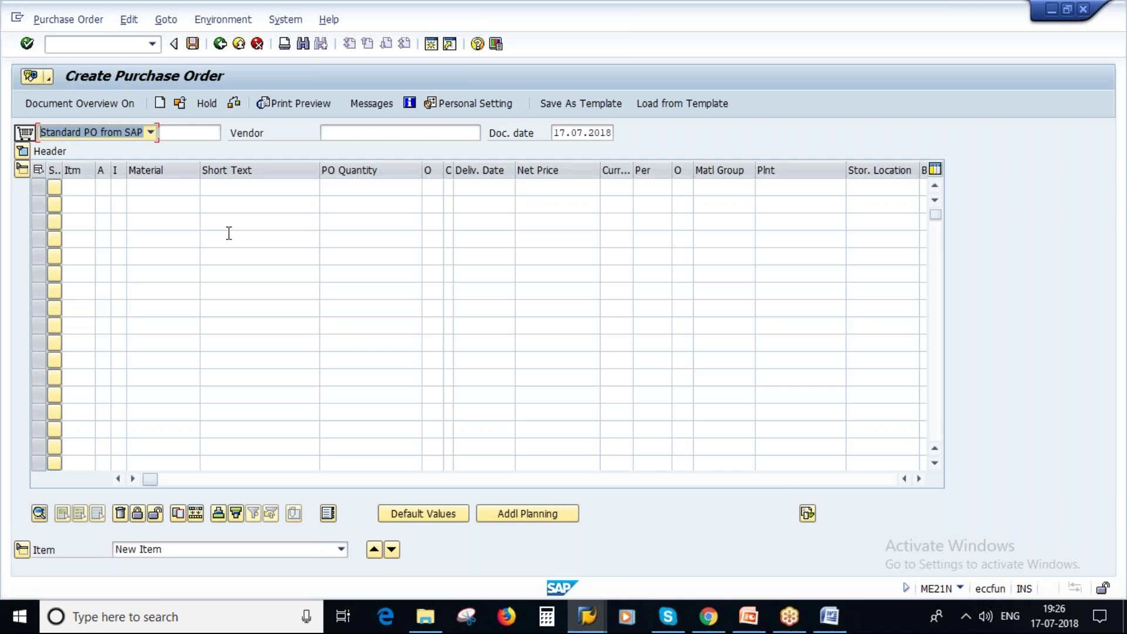
# Set the new order's vendor to saagar enterprises, with purchasing organization 1000, purchasing group 100 and company code 1000.
pyautogui.click(345, 134)
pyautogui.click(345, 149)
pyautogui.press('Return')
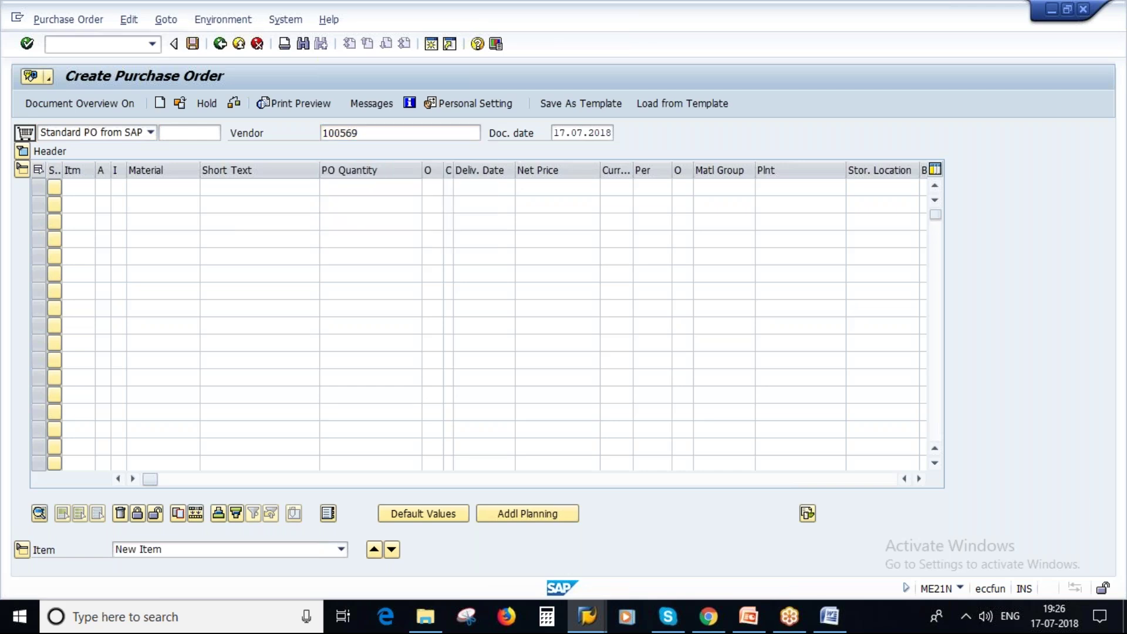
pyautogui.write('1000')
pyautogui.press('Tab')
pyautogui.write('100')
pyautogui.click(144, 224)
pyautogui.press('Return')
# Search for a material number by material type NALG, checking the type code on the PowerPoint overview slide.
pyautogui.click(174, 349)
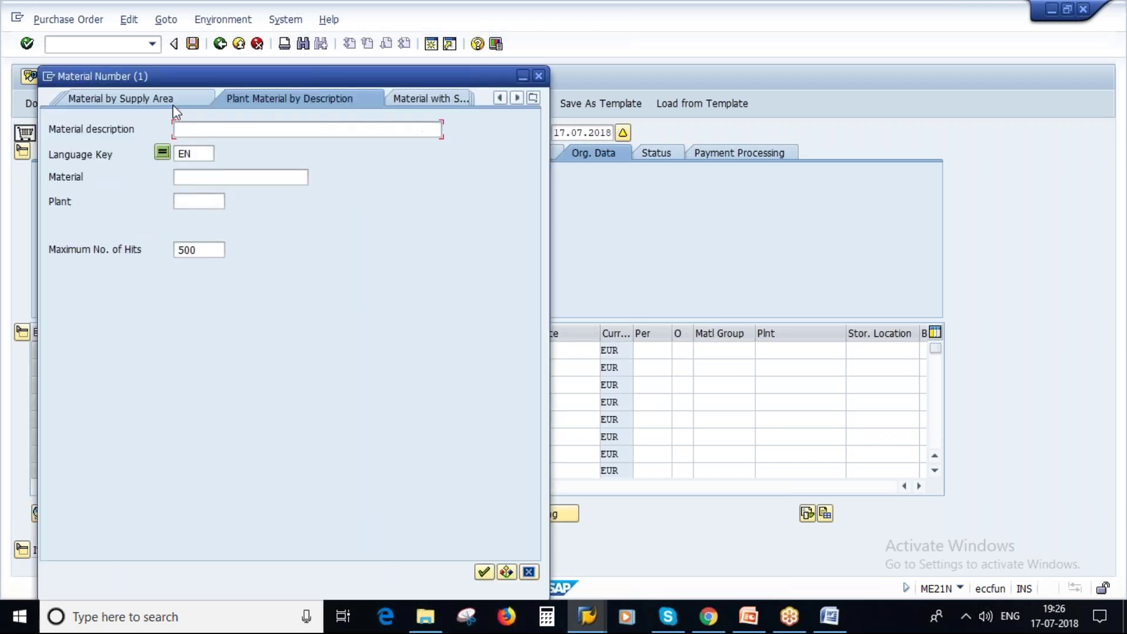
pyautogui.click(533, 98)
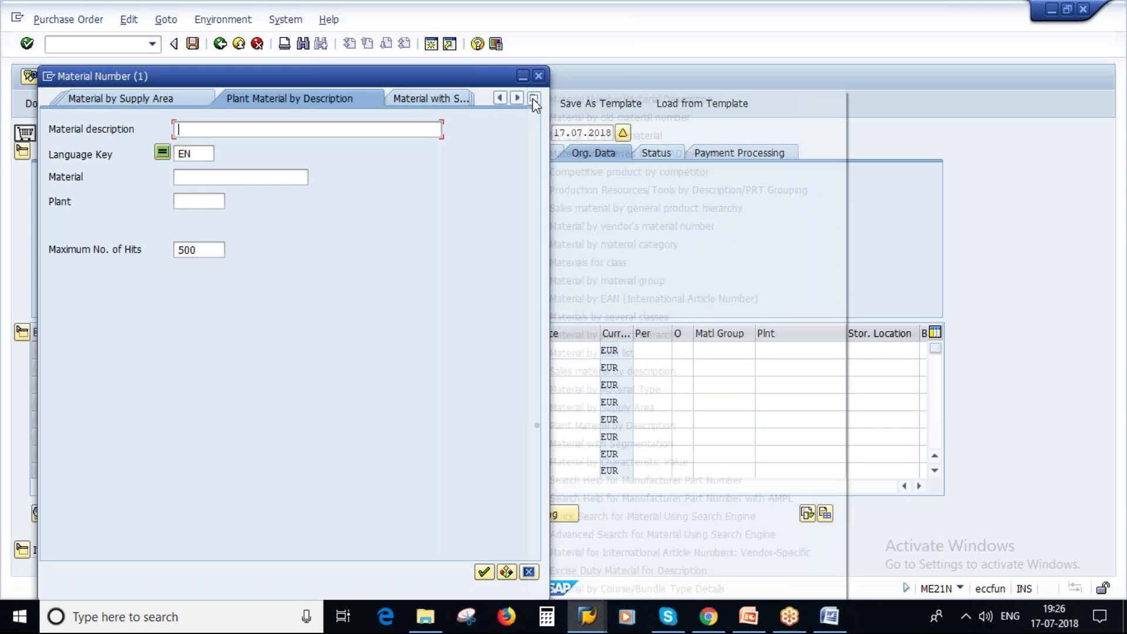
pyautogui.click(628, 390)
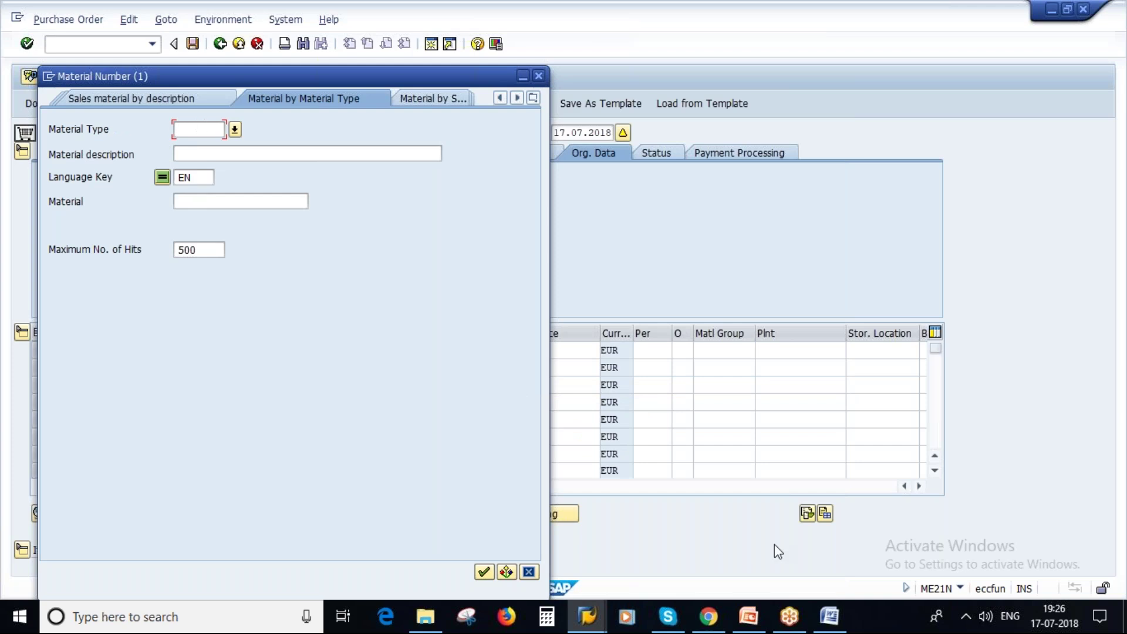
pyautogui.click(748, 616)
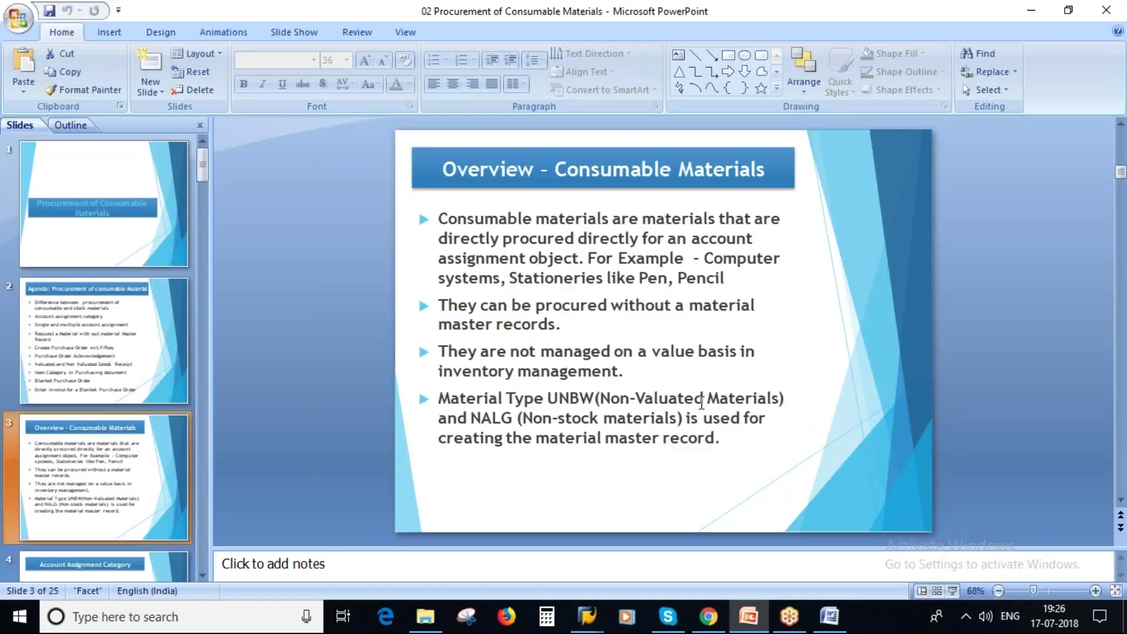
pyautogui.hotkey('alt', 'Tab')
pyautogui.write('na')
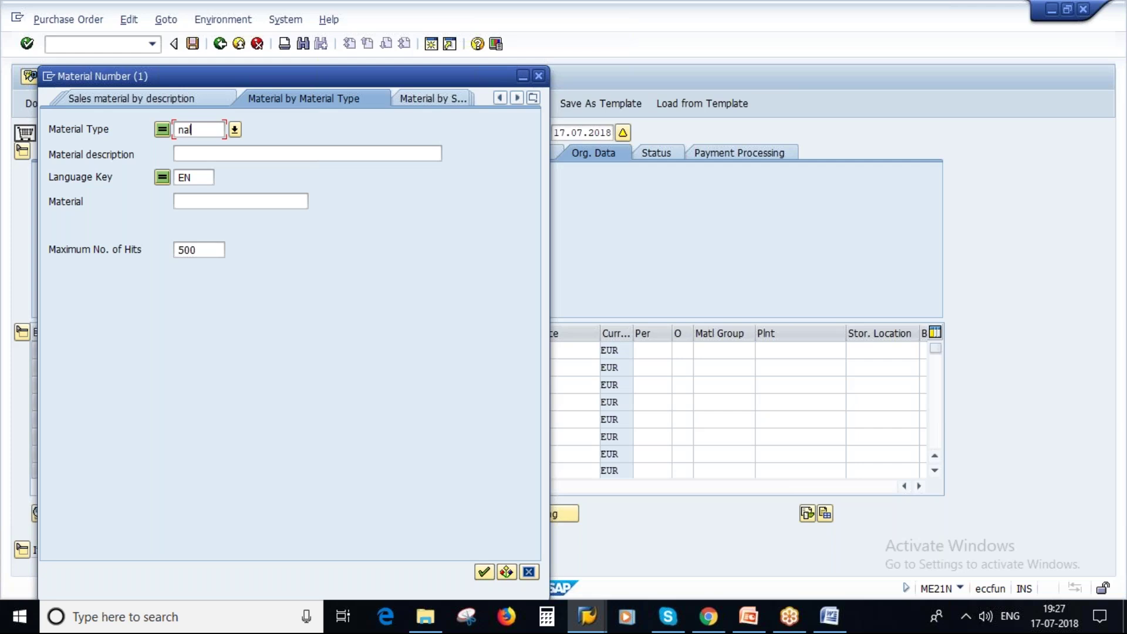
pyautogui.press('BackSpace')
pyautogui.press('capslock')
pyautogui.write('NALG')
pyautogui.click(484, 572)
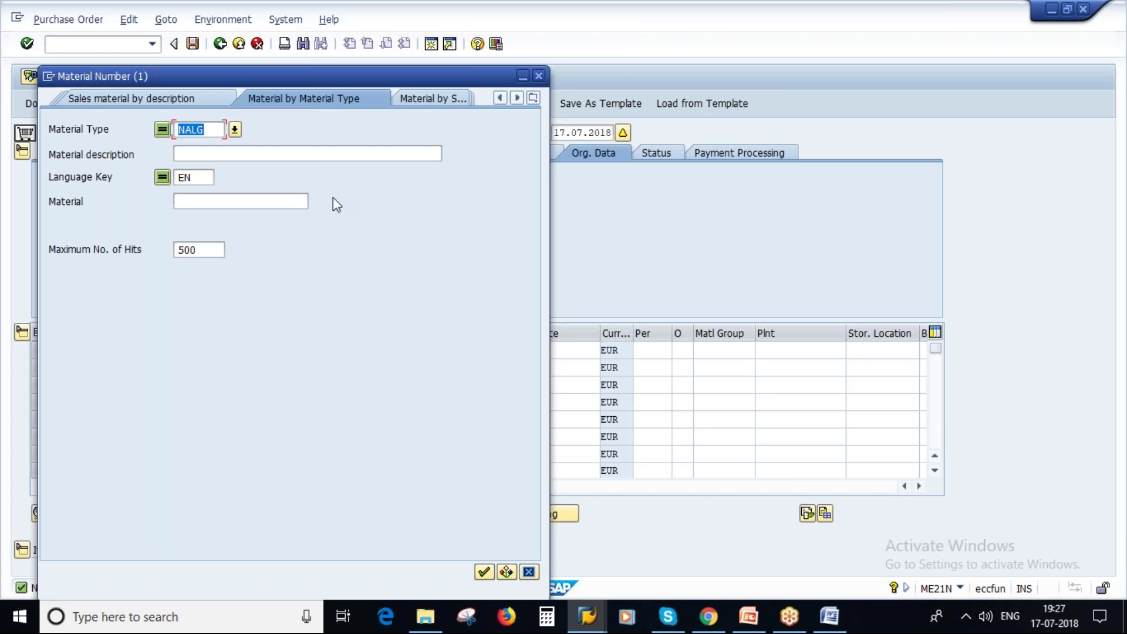
# Repeat the NALG material search without a language key and leave the search help.
pyautogui.moveTo(314, 81); pyautogui.dragTo(390, 40)
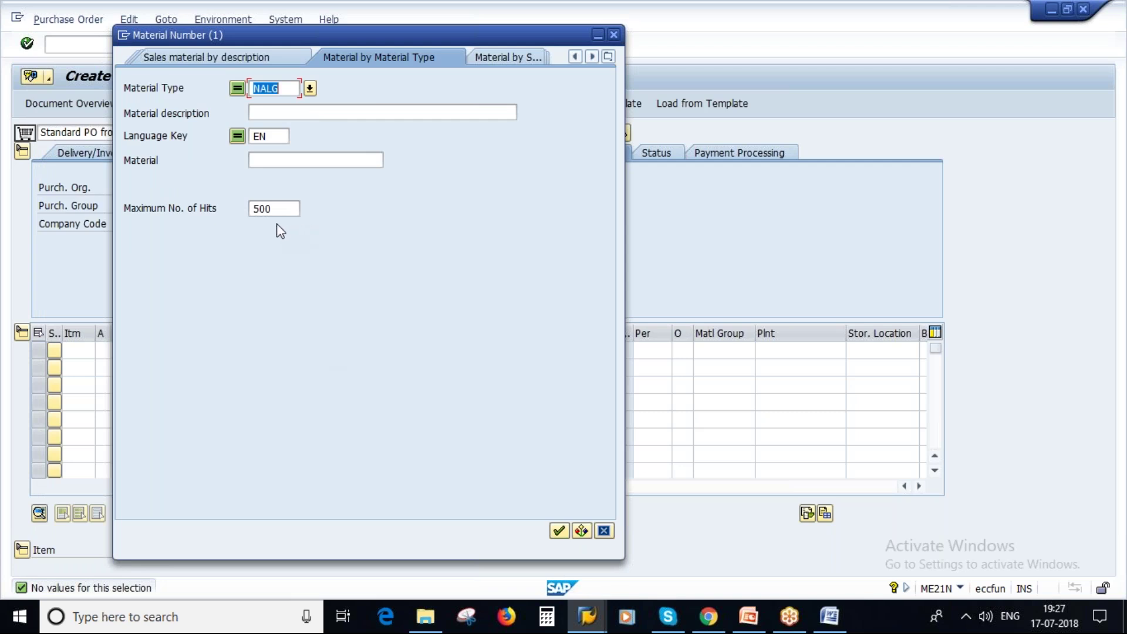
pyautogui.click(273, 136)
pyautogui.press('BackSpace')
pyautogui.click(559, 530)
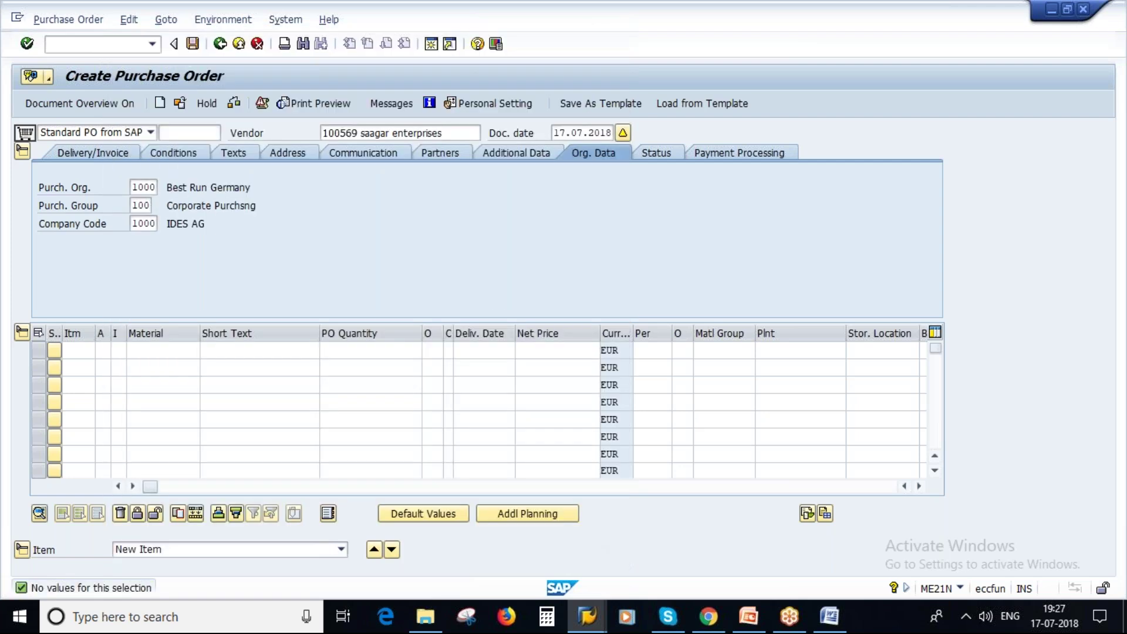
# Switch to the other SAP session and start transaction MM60.
pyautogui.click(750, 616)
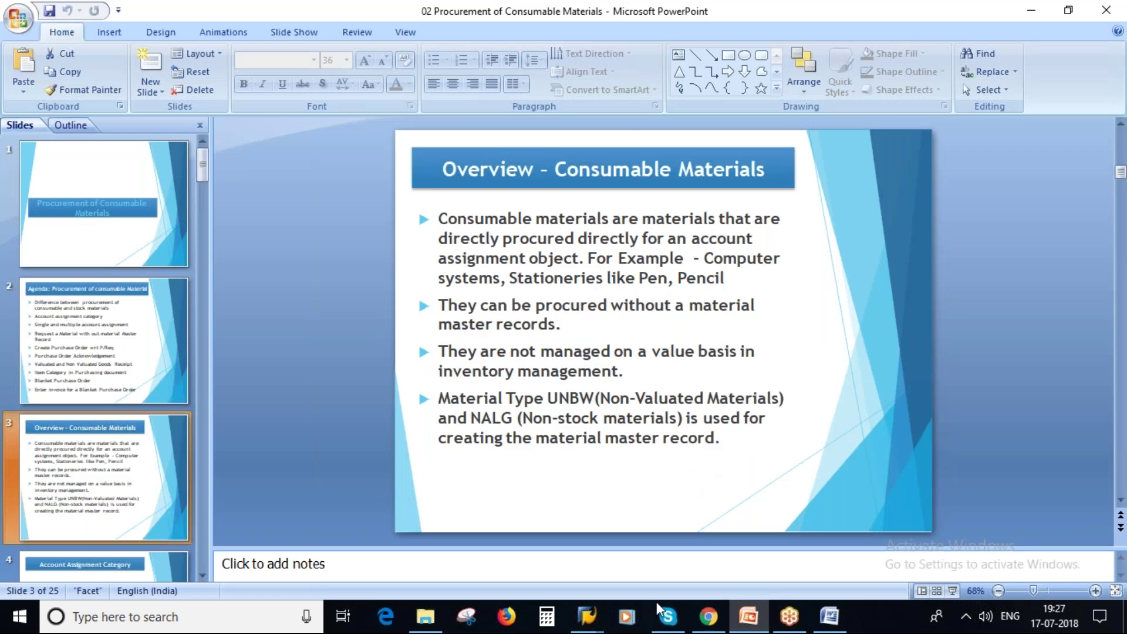
pyautogui.moveTo(599, 619)
pyautogui.click(725, 552)
pyautogui.write('MM60')
pyautogui.press('Return')
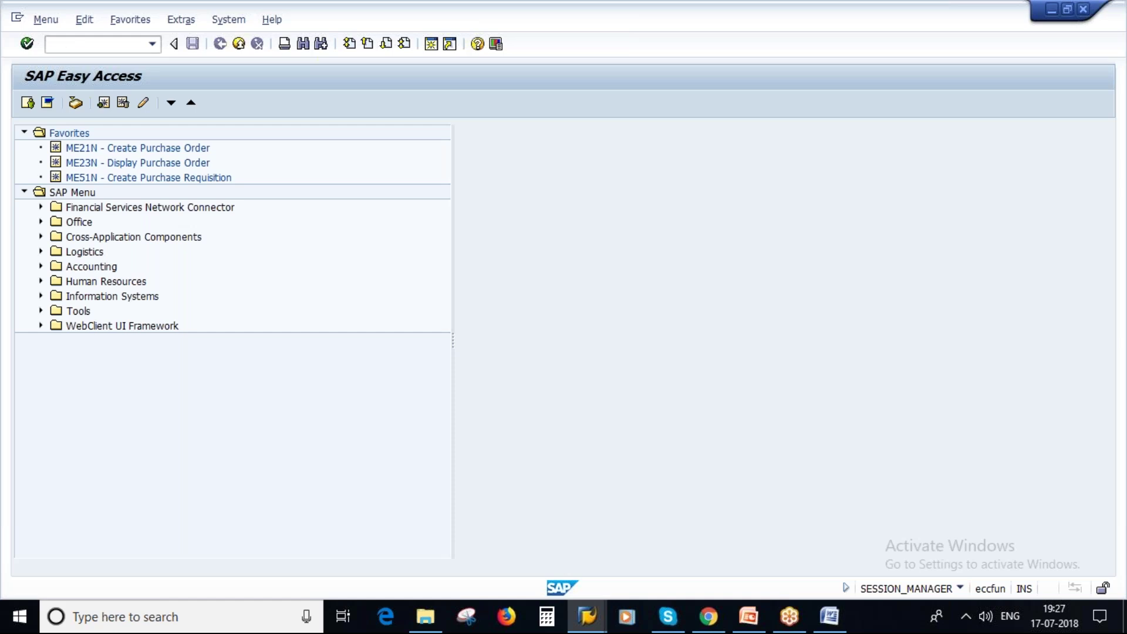
# Restrict the materials list to plant 1000 and material type NLAG, and look up the non-stock material type in the value list.
pyautogui.click(223, 170)
pyautogui.click(227, 194)
pyautogui.click(226, 205)
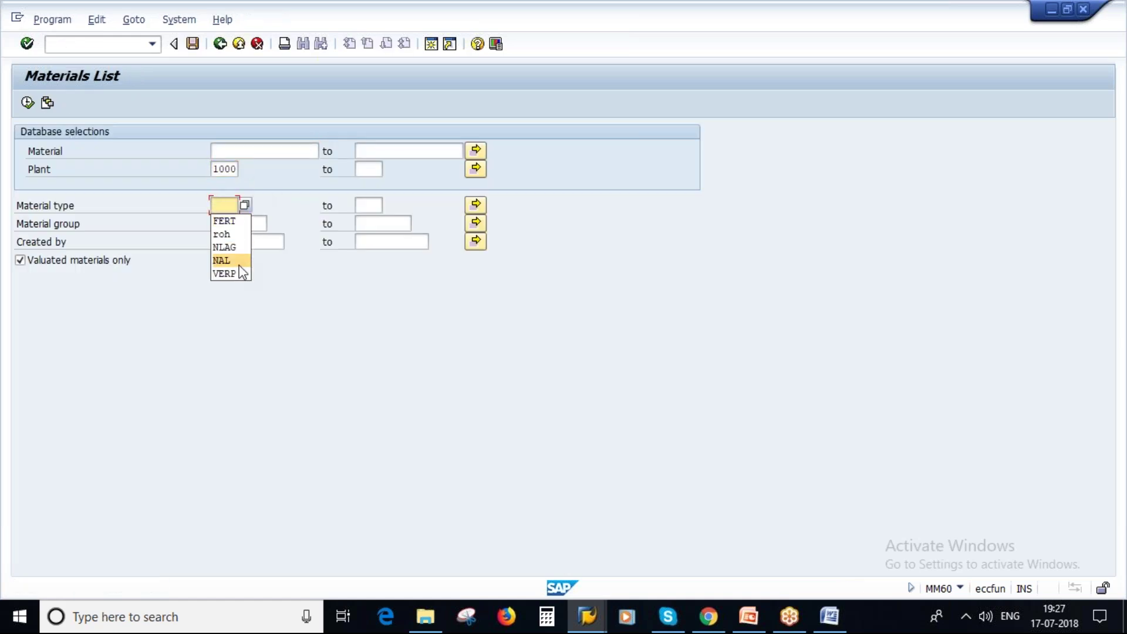
pyautogui.click(231, 251)
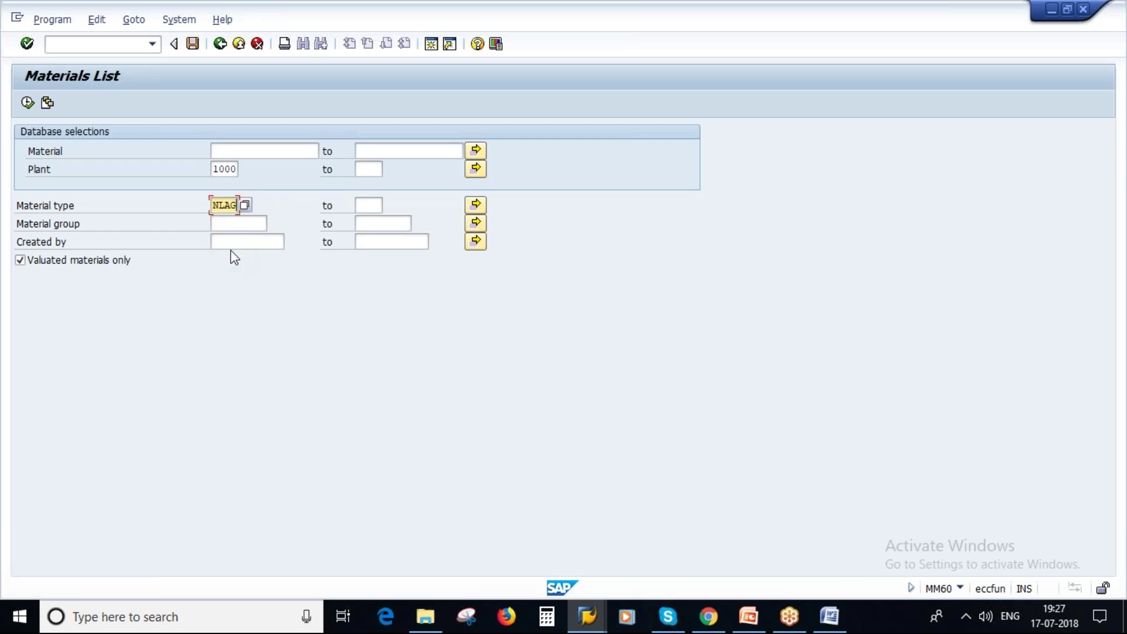
pyautogui.click(245, 205)
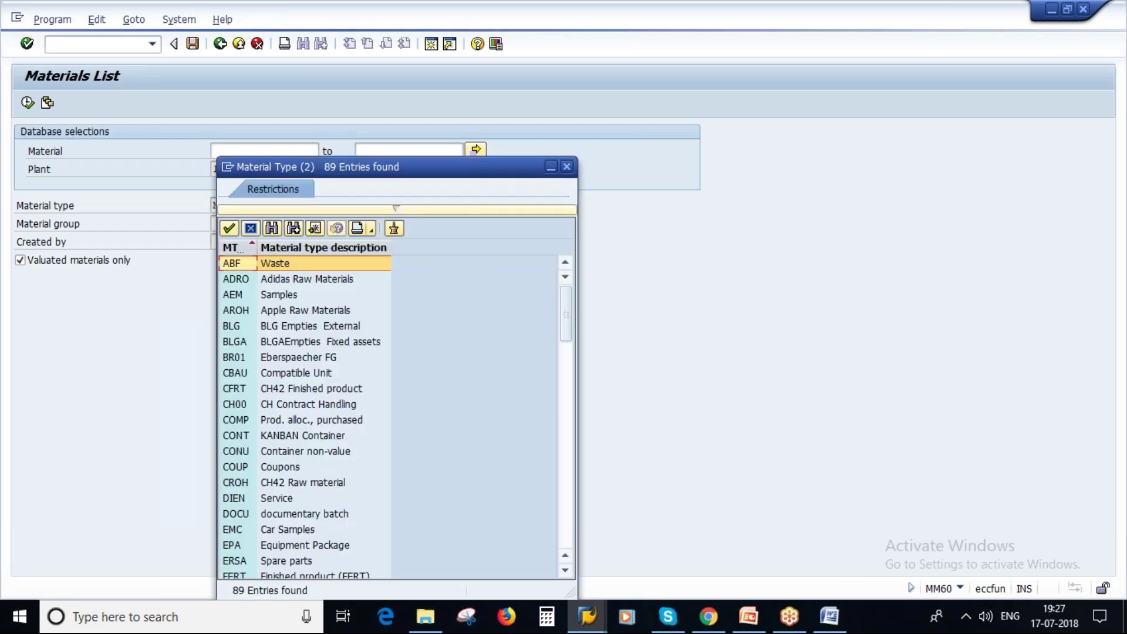
pyautogui.scroll(-10, 369, 379)
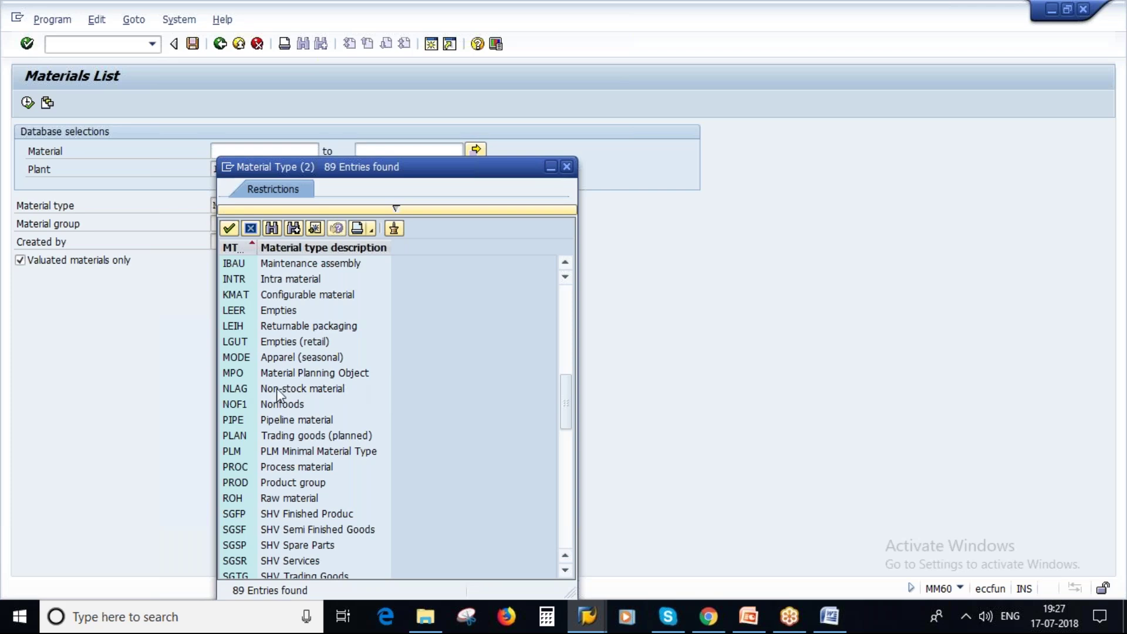
# Correct the non-stock material type code to NLAG on the PowerPoint Consumable Materials overview slide and return to SAP.
pyautogui.click(746, 617)
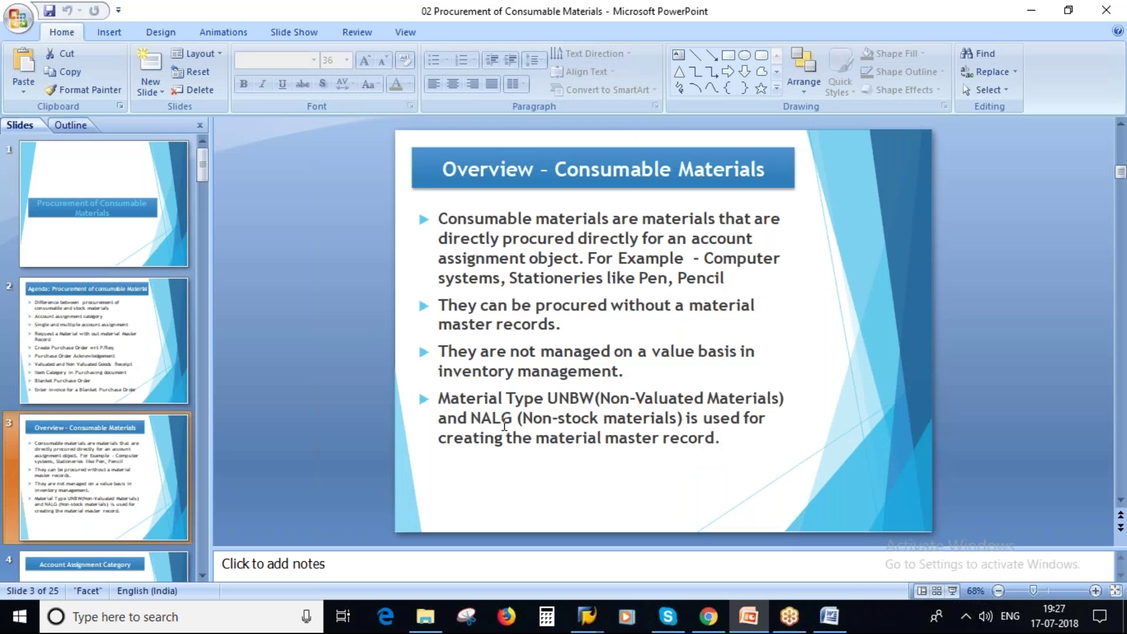
pyautogui.click(483, 416)
pyautogui.press('Delete')
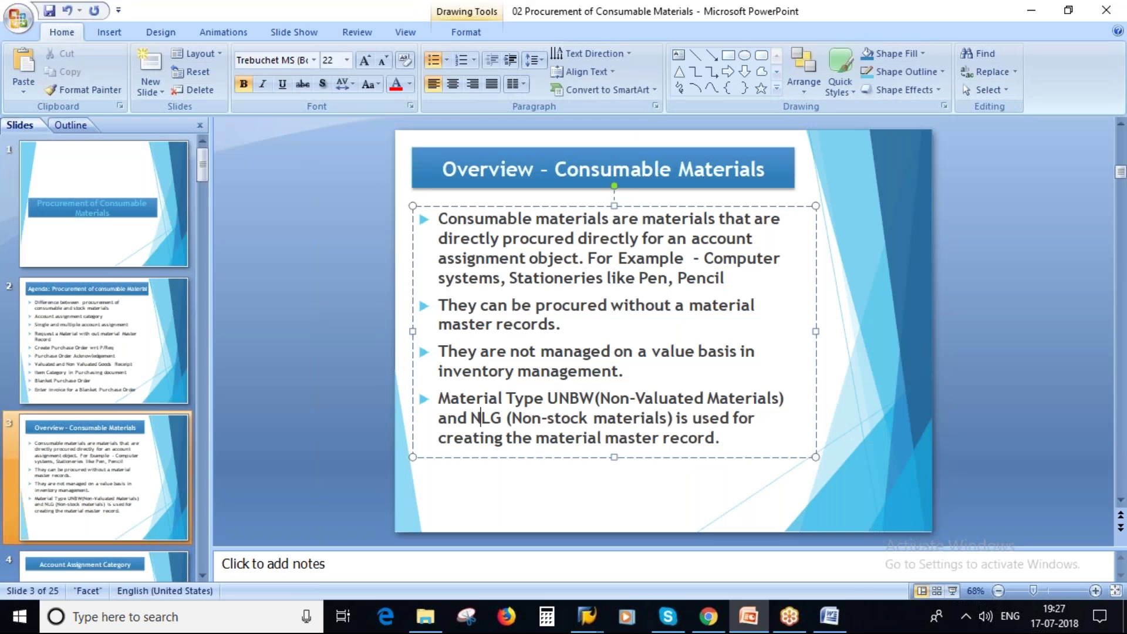
pyautogui.write('A')
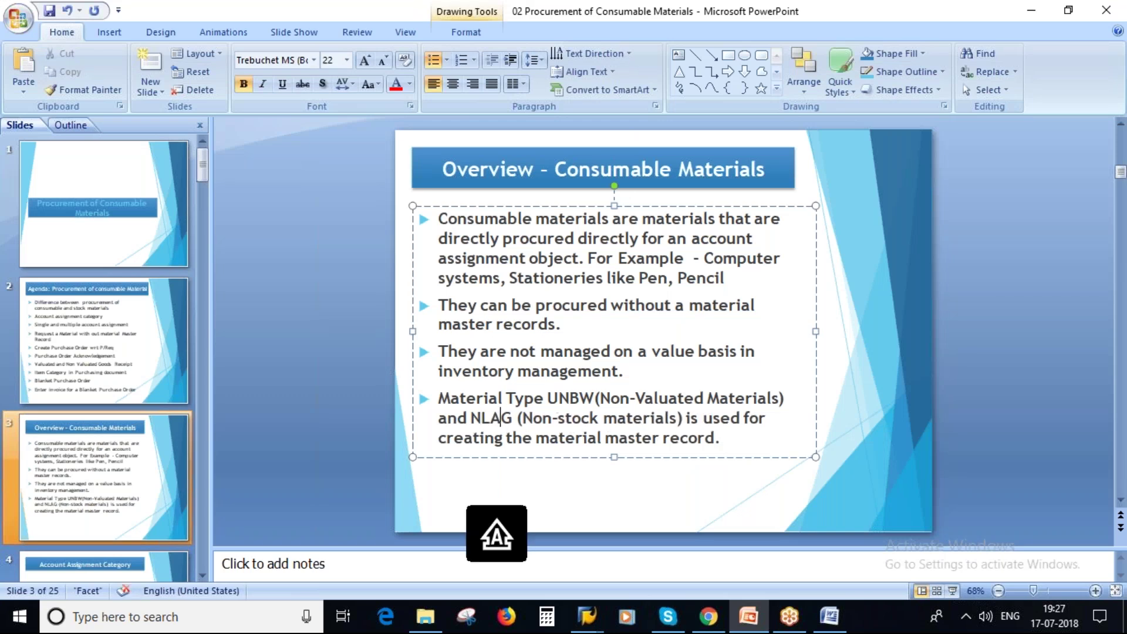
pyautogui.hotkey('alt', 'Tab')
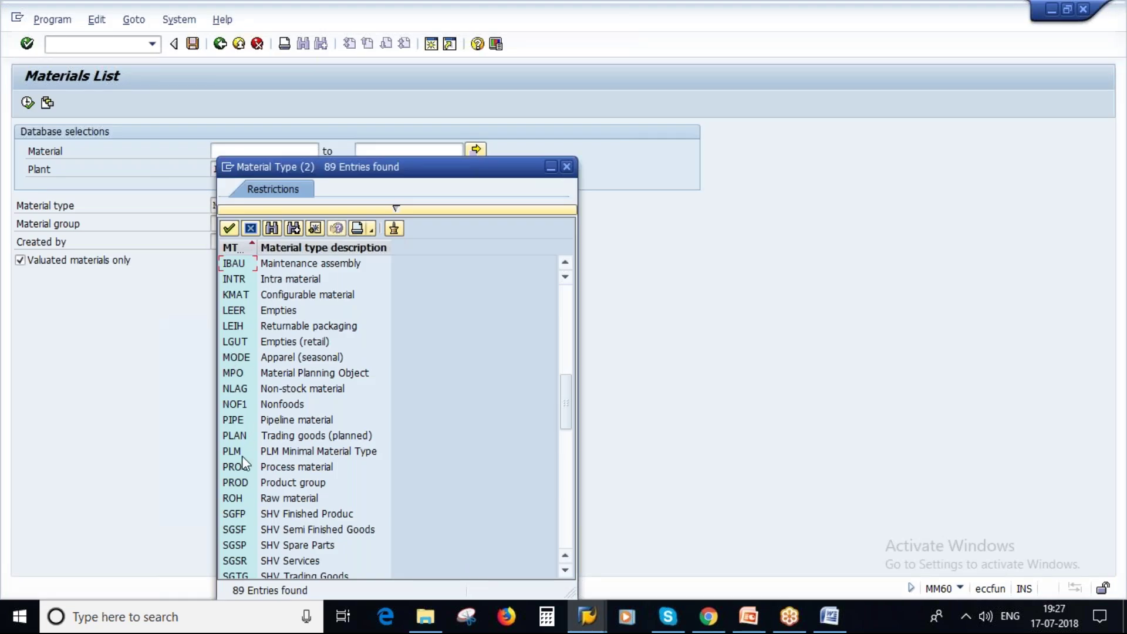
# Choose NLAG as the material type, run the materials list and pick material number WL-1000 from it.
pyautogui.doubleClick(279, 390)
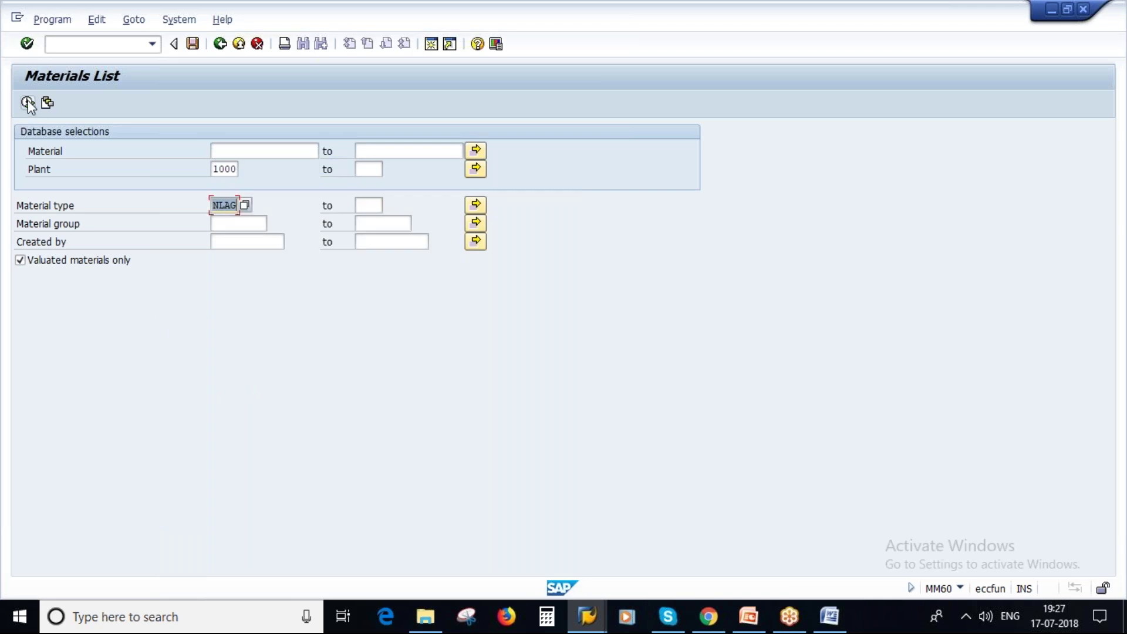
pyautogui.click(28, 103)
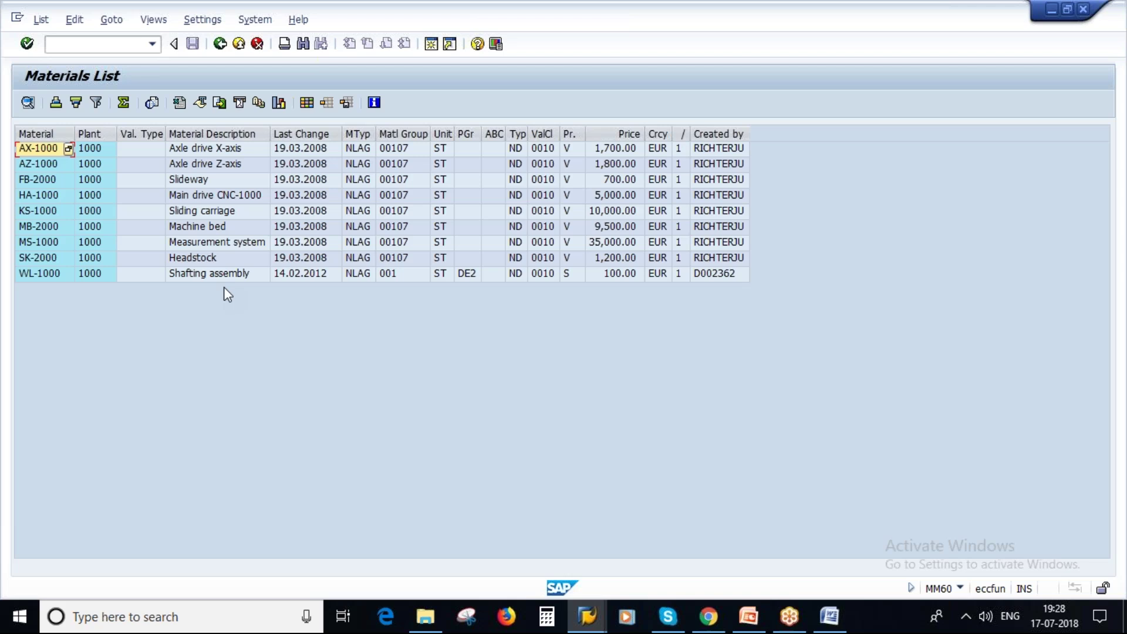
pyautogui.click(47, 277)
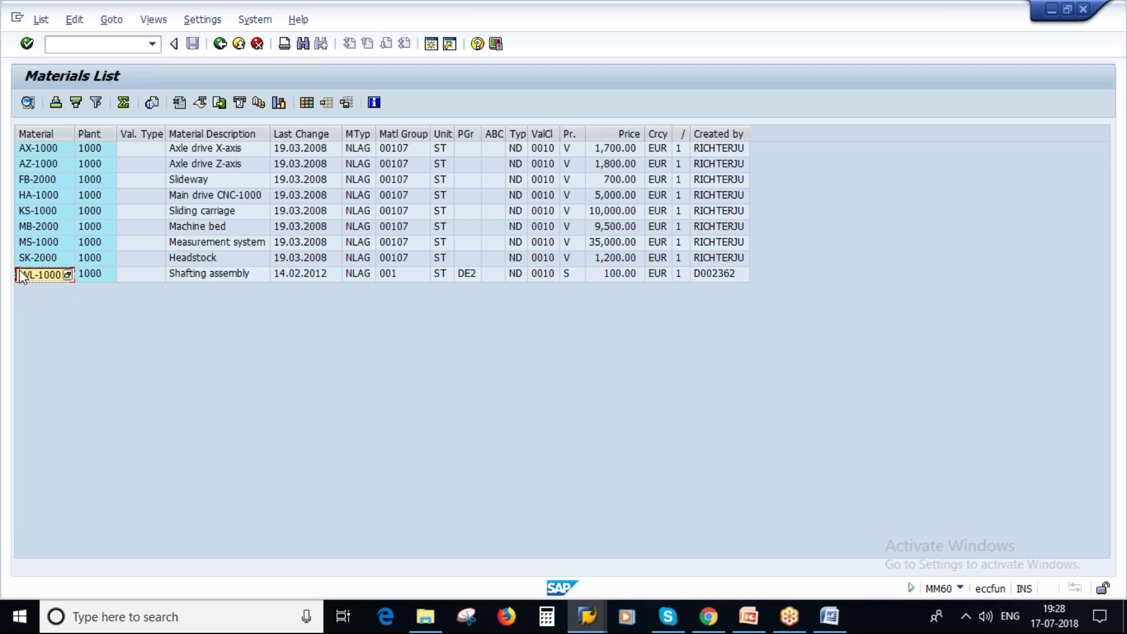
pyautogui.doubleClick(19, 269)
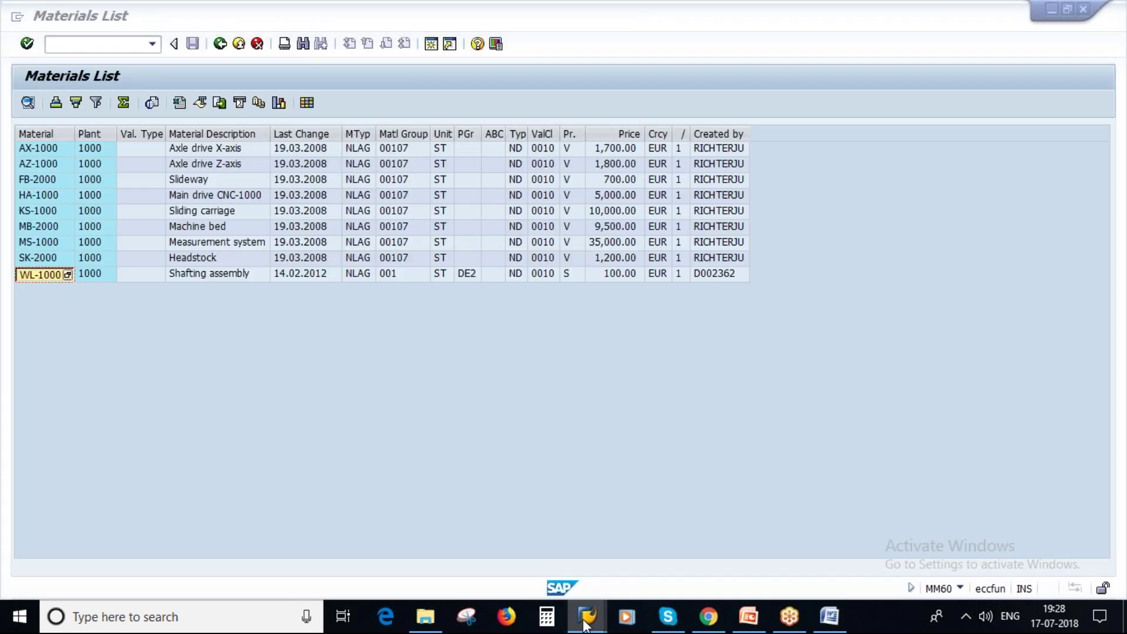
# Return to the purchase order session and enter WL-1000 as the material of the first item.
pyautogui.moveTo(587, 613)
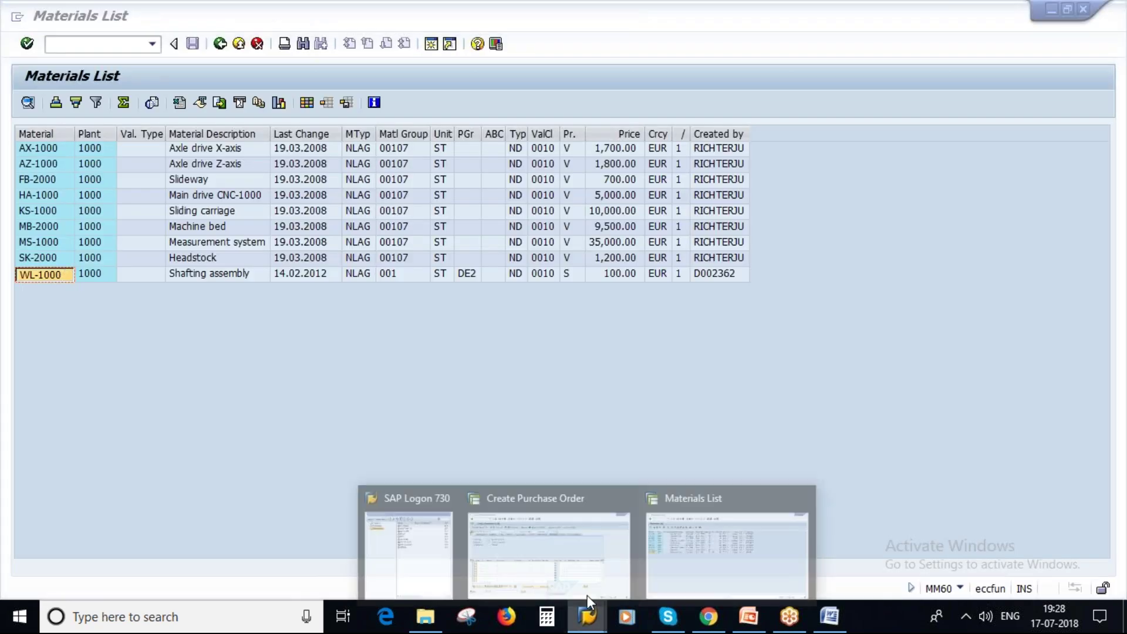
pyautogui.click(501, 553)
pyautogui.click(196, 350)
pyautogui.write('WL-1000')
pyautogui.press('Return')
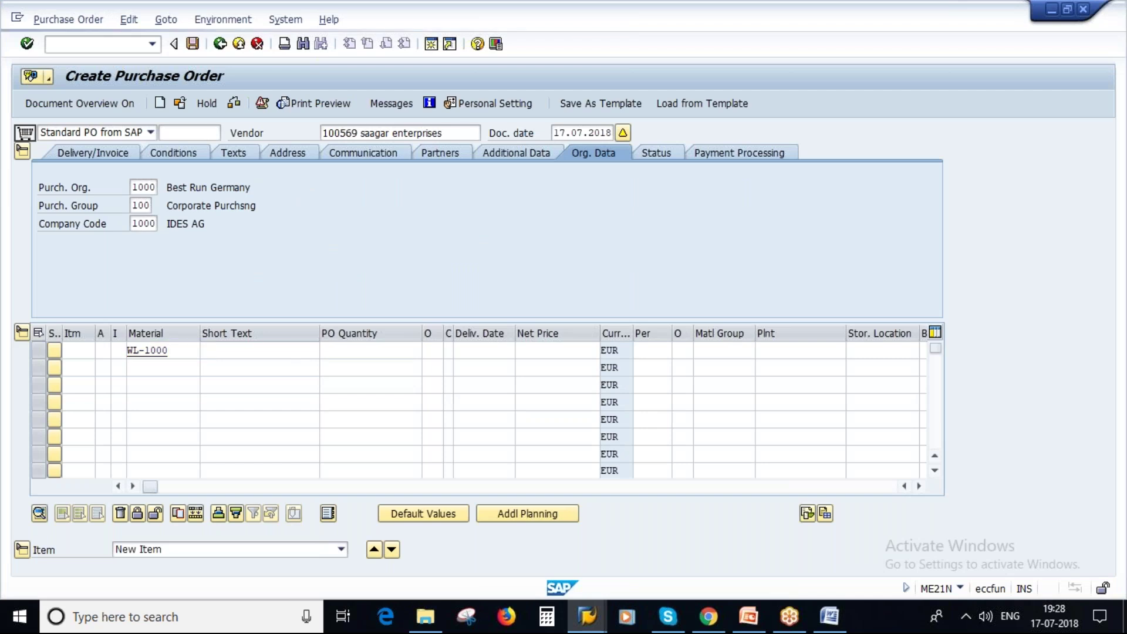
# Set the WL-1000 item's quantity to 100 and its plant to 1000, and validate the entries.
pyautogui.click(389, 351)
pyautogui.write('100')
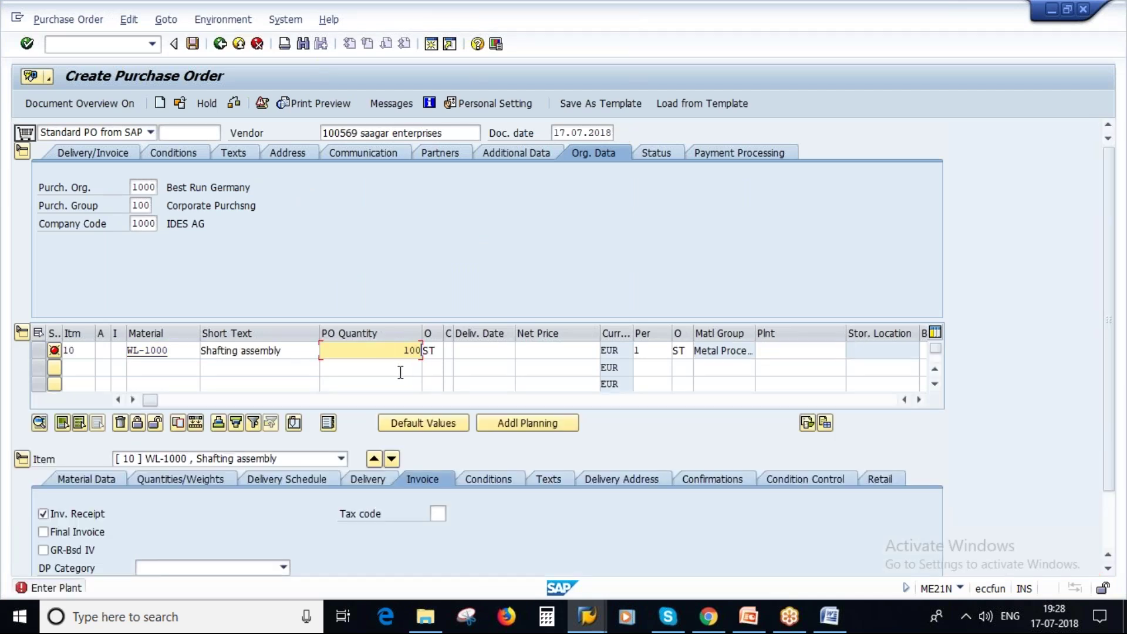
pyautogui.click(788, 350)
pyautogui.write('1000')
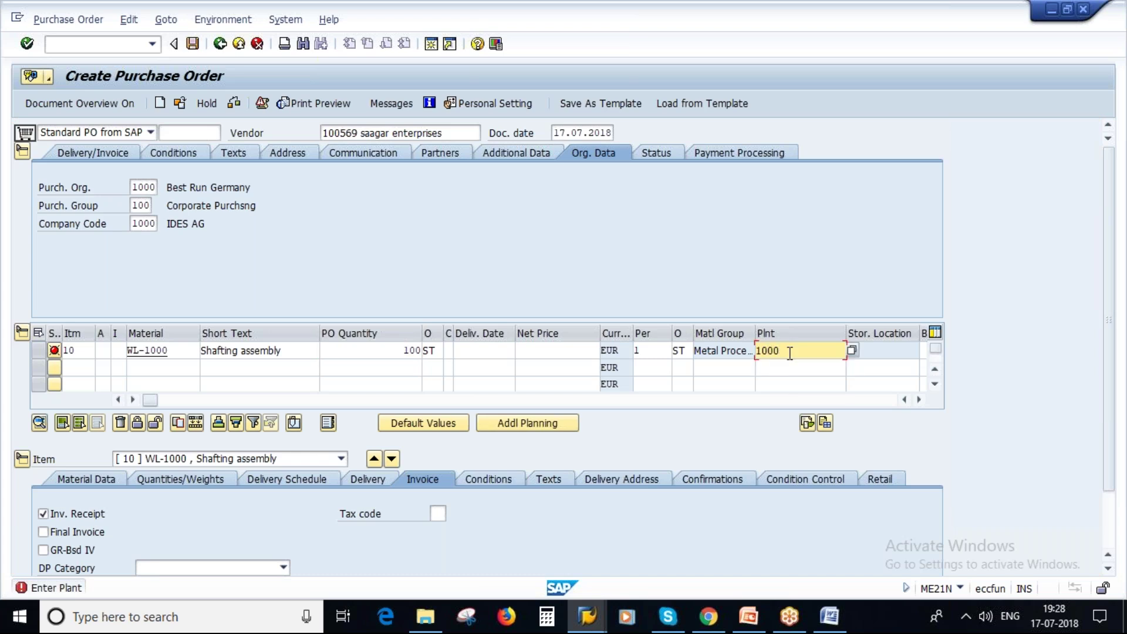
pyautogui.press('Return')
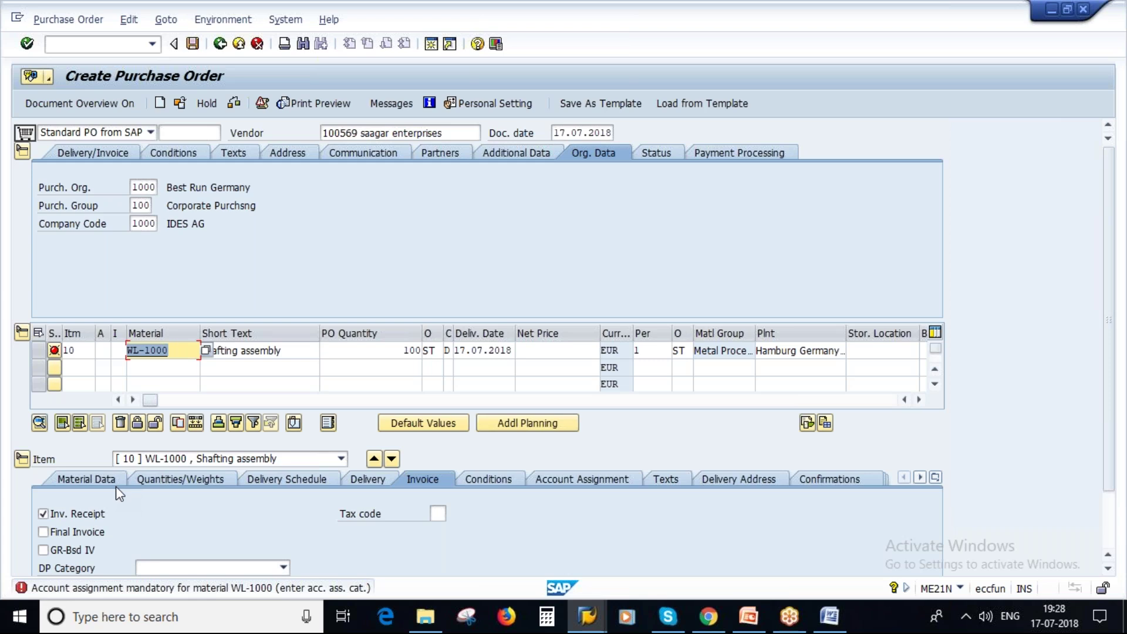
# Examine the Accounting 1 and Accounting 2 data in WL-1000's material master and return to the purchase order.
pyautogui.click(102, 350)
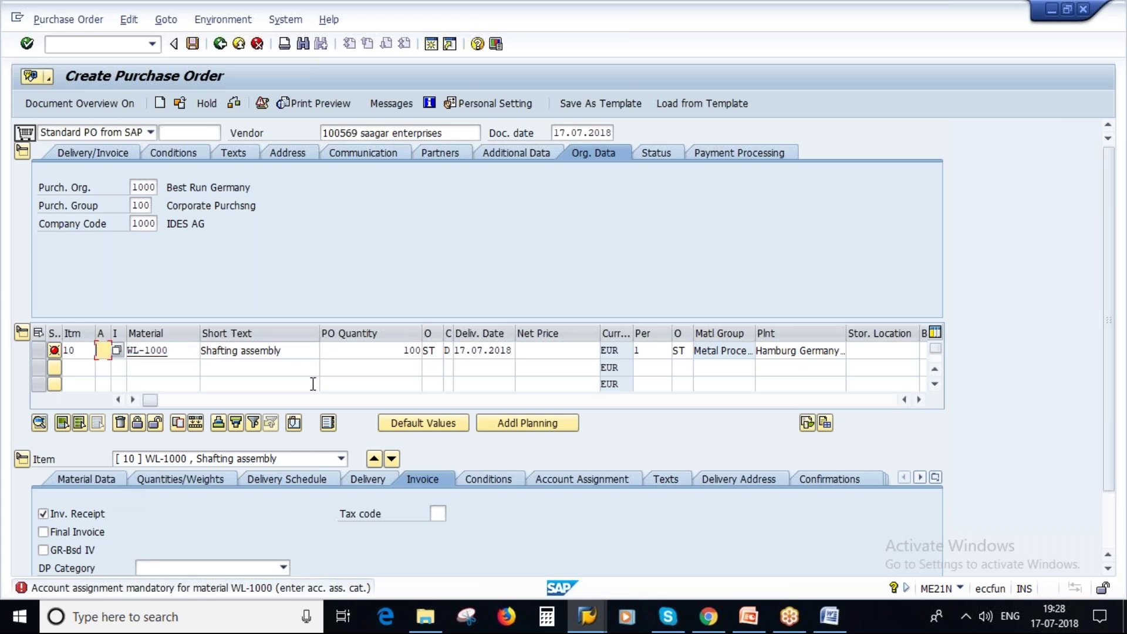
pyautogui.doubleClick(170, 351)
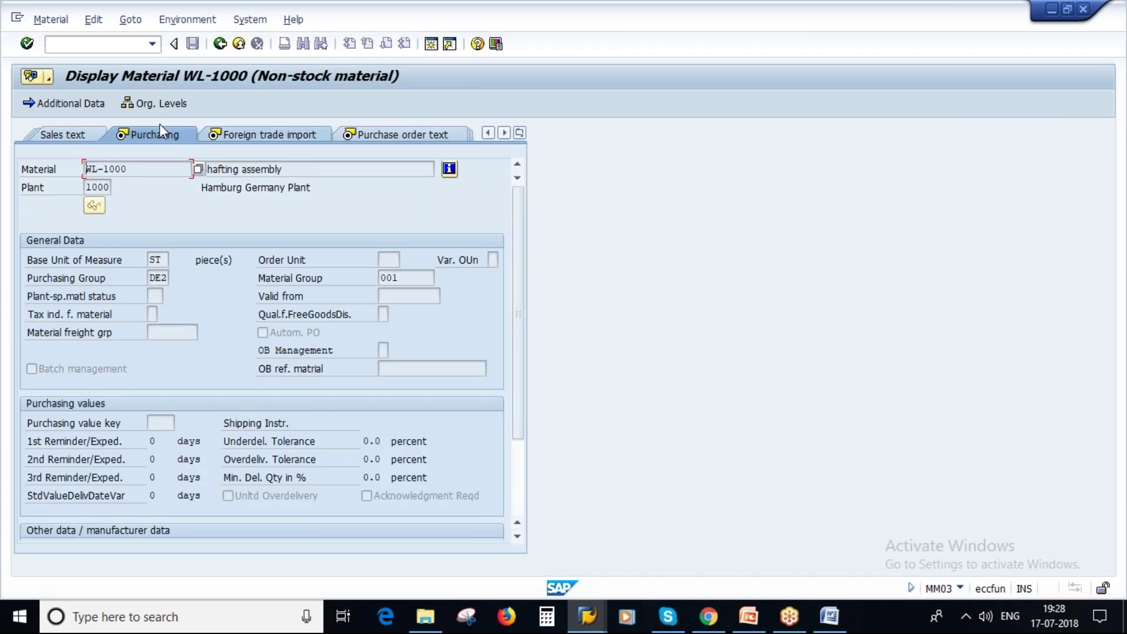
pyautogui.click(519, 132)
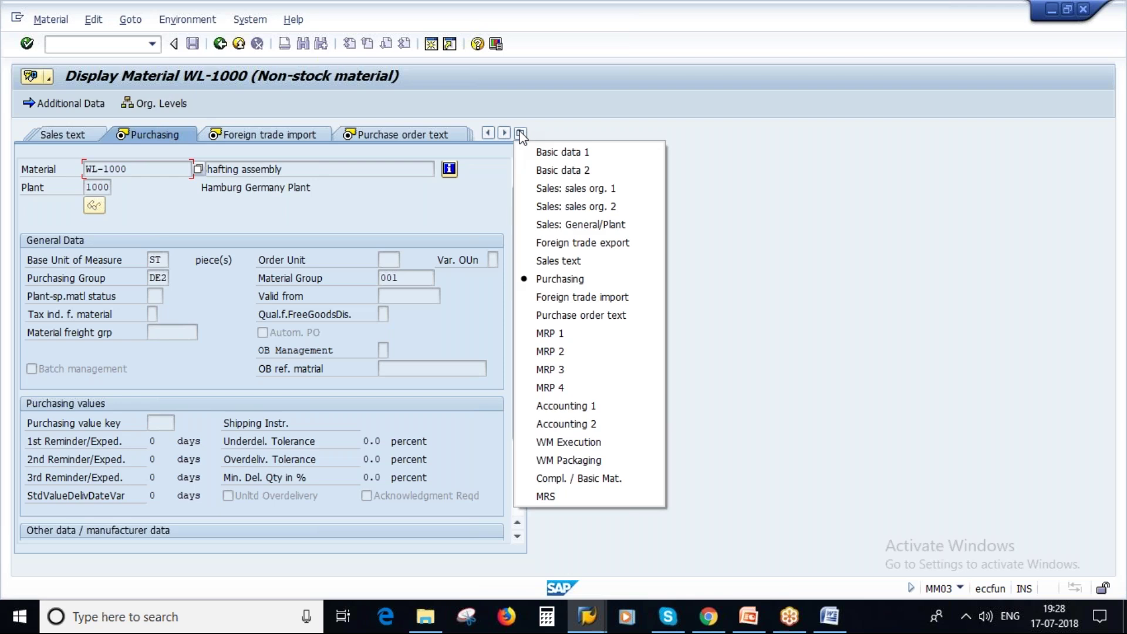
pyautogui.click(598, 404)
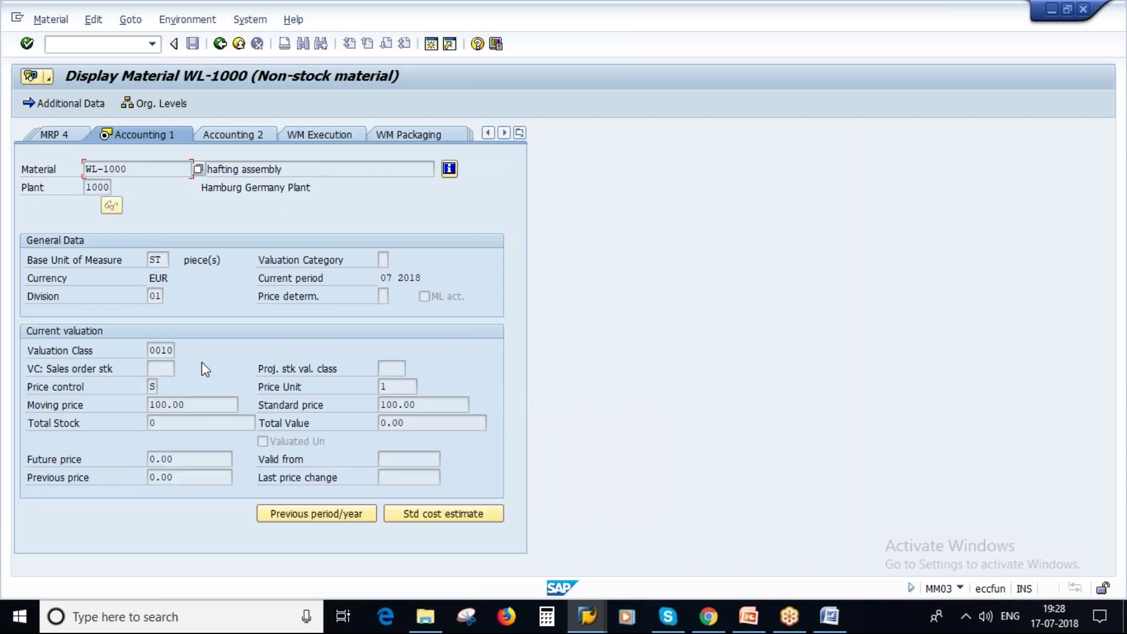
pyautogui.click(241, 131)
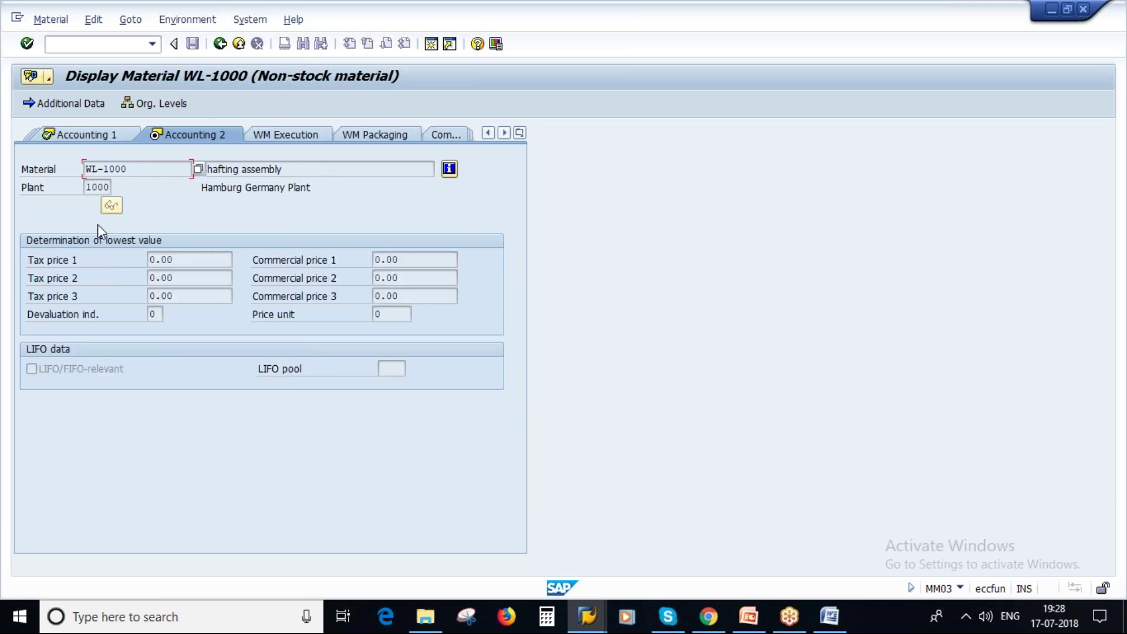
pyautogui.click(87, 133)
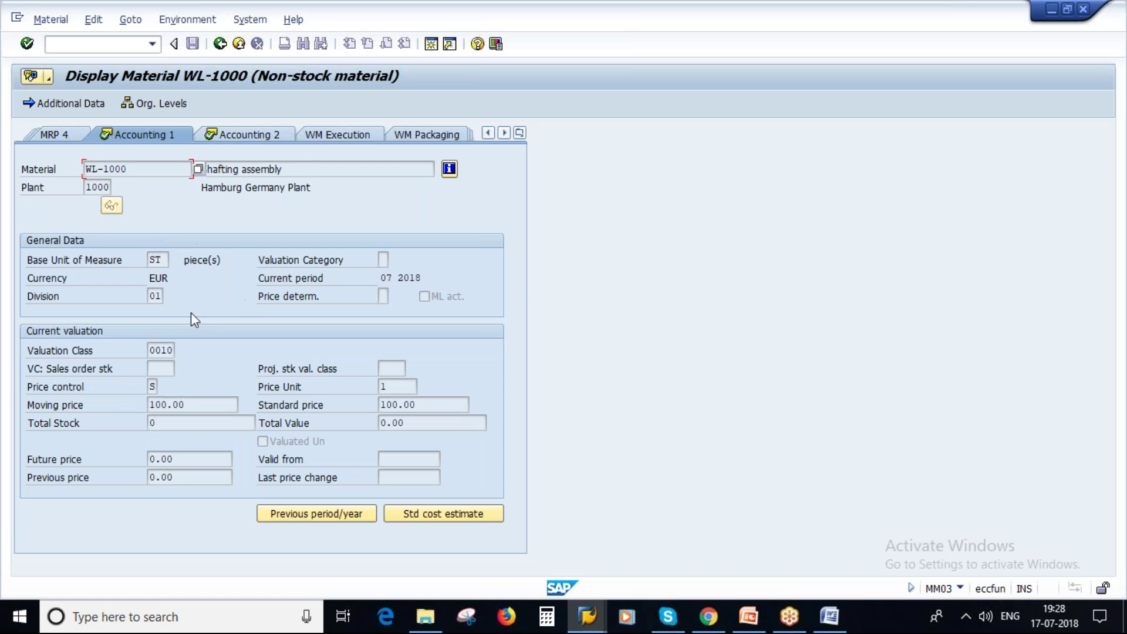
pyautogui.click(219, 43)
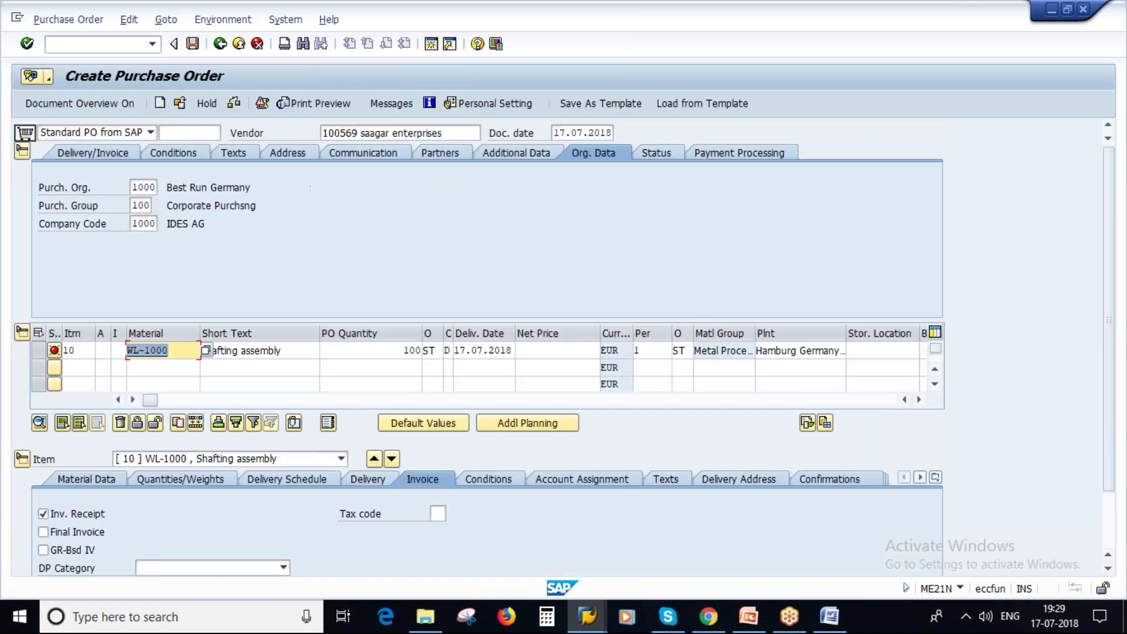
pyautogui.click(102, 351)
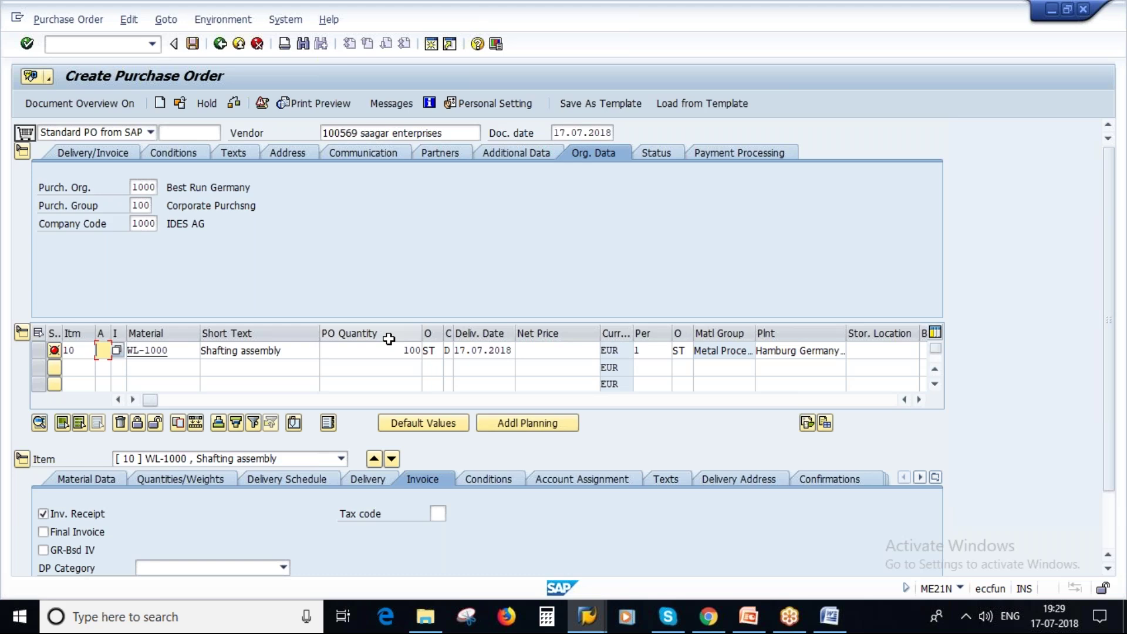
pyautogui.click(174, 350)
pyautogui.moveTo(174, 350); pyautogui.dragTo(127, 351)
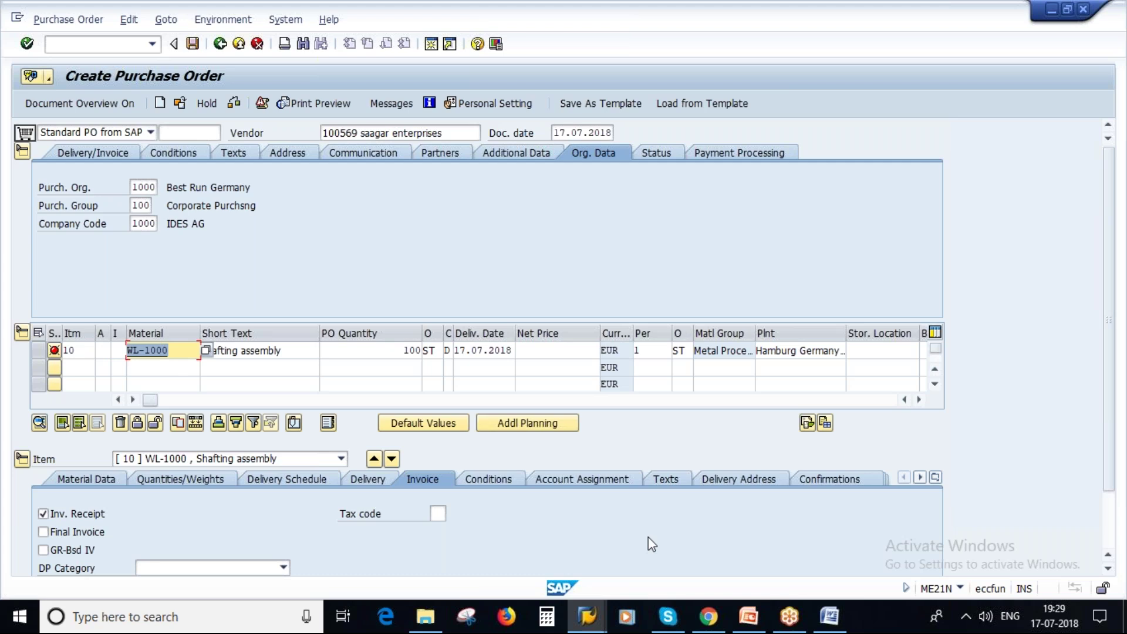
# Switch to the PowerPoint presentation and highlight material types UNBW and NLAG on the Overview – Consumable Materials slide.
pyautogui.click(740, 615)
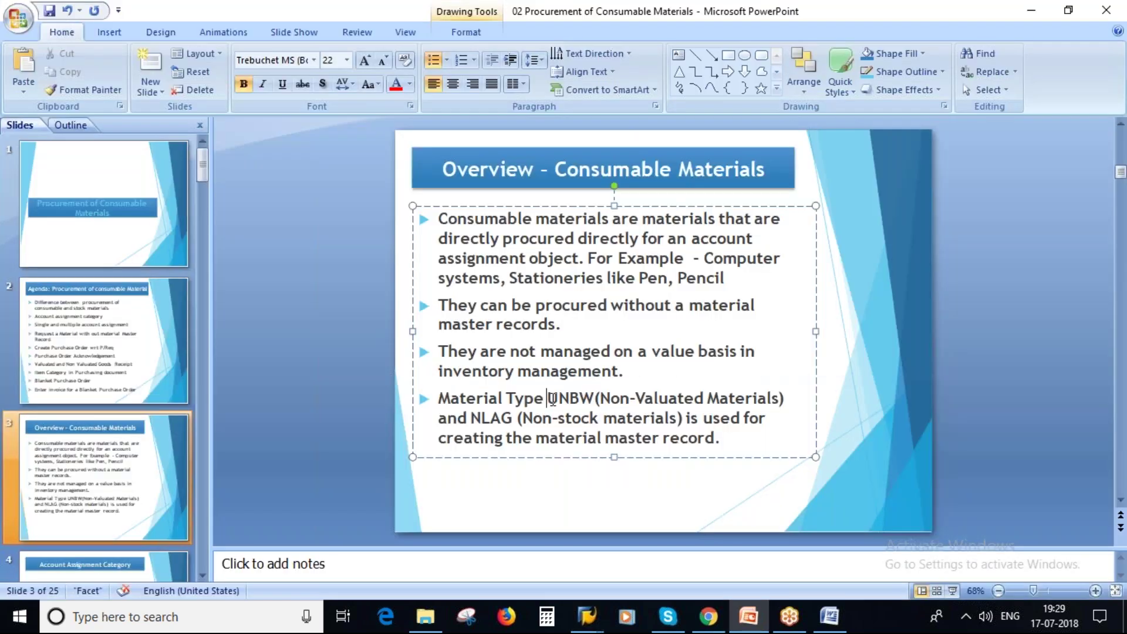
pyautogui.moveTo(550, 399); pyautogui.dragTo(594, 399)
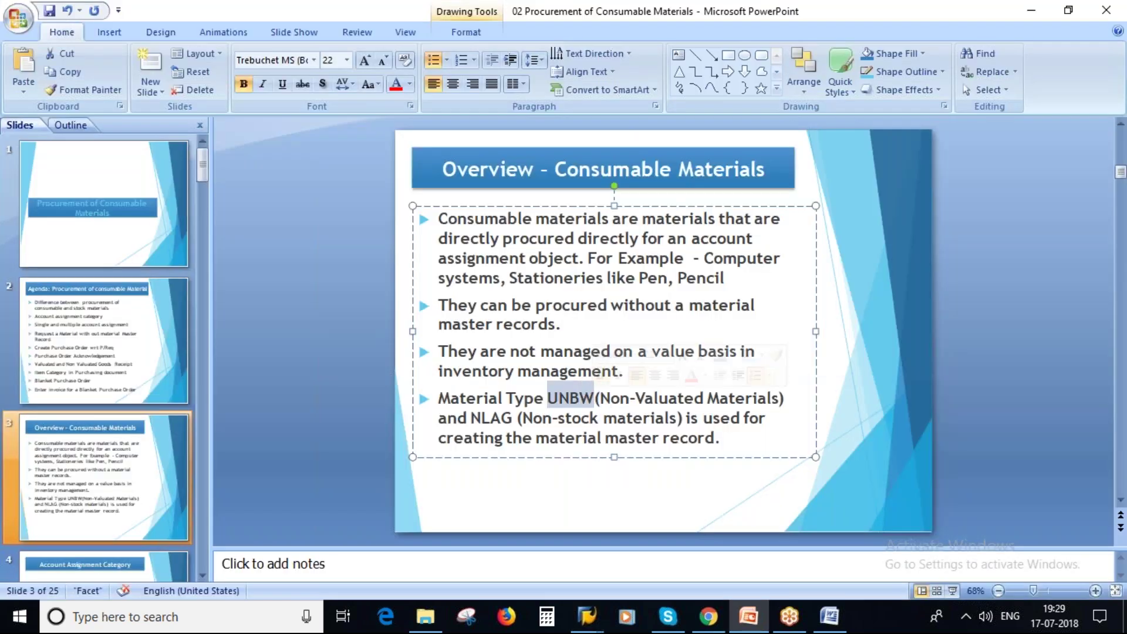
pyautogui.moveTo(471, 420); pyautogui.dragTo(514, 419)
pyautogui.click(720, 438)
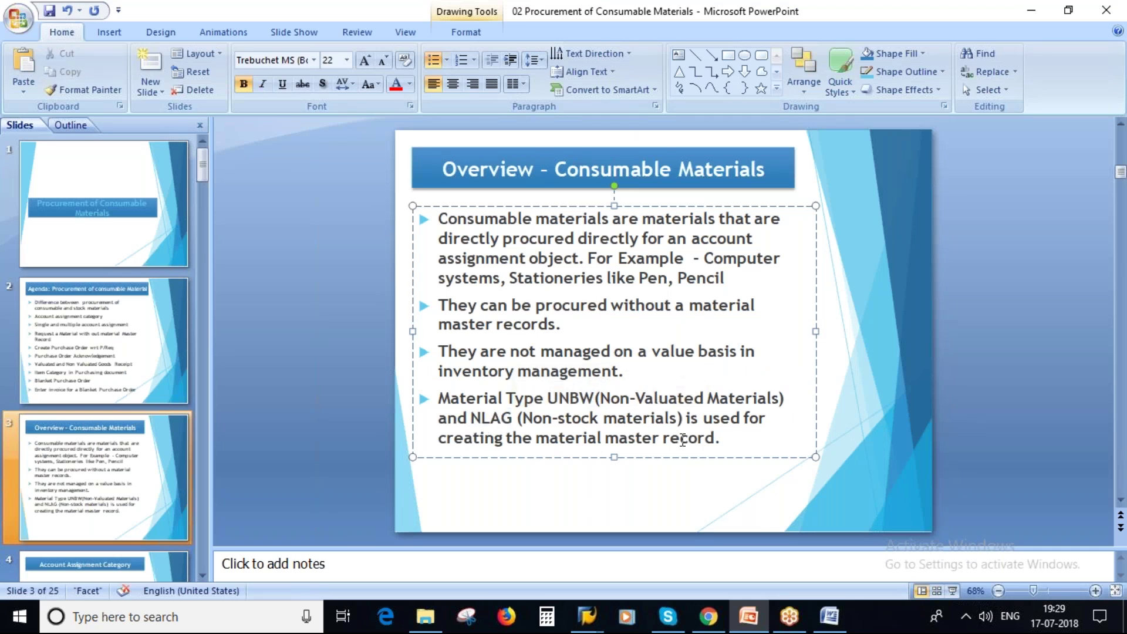
# Browse ahead through the presentation's slides and open the Overview – Purchase Requisition slide.
pyautogui.hotkey('alt', 'Tab')
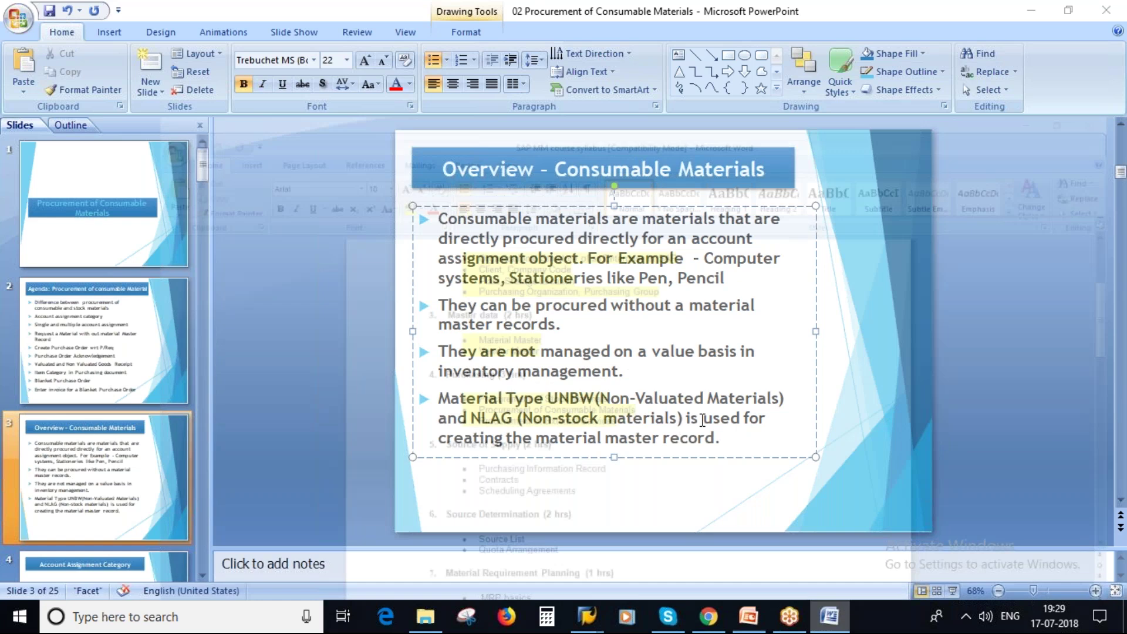
pyautogui.scroll(-5, 100, 411)
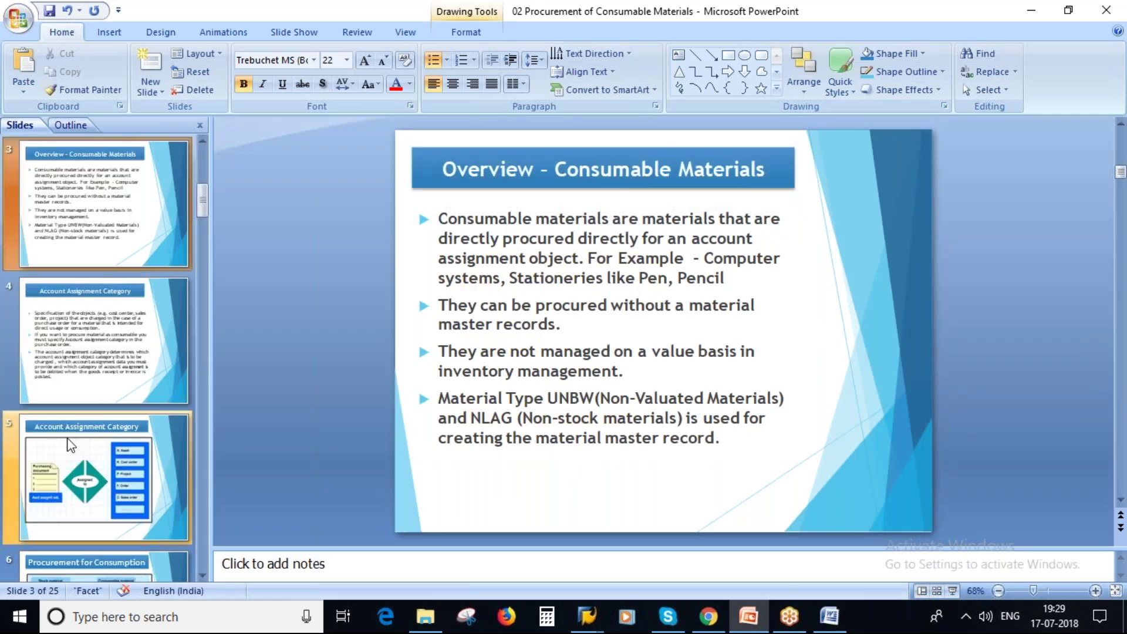
pyautogui.scroll(-3, 97, 406)
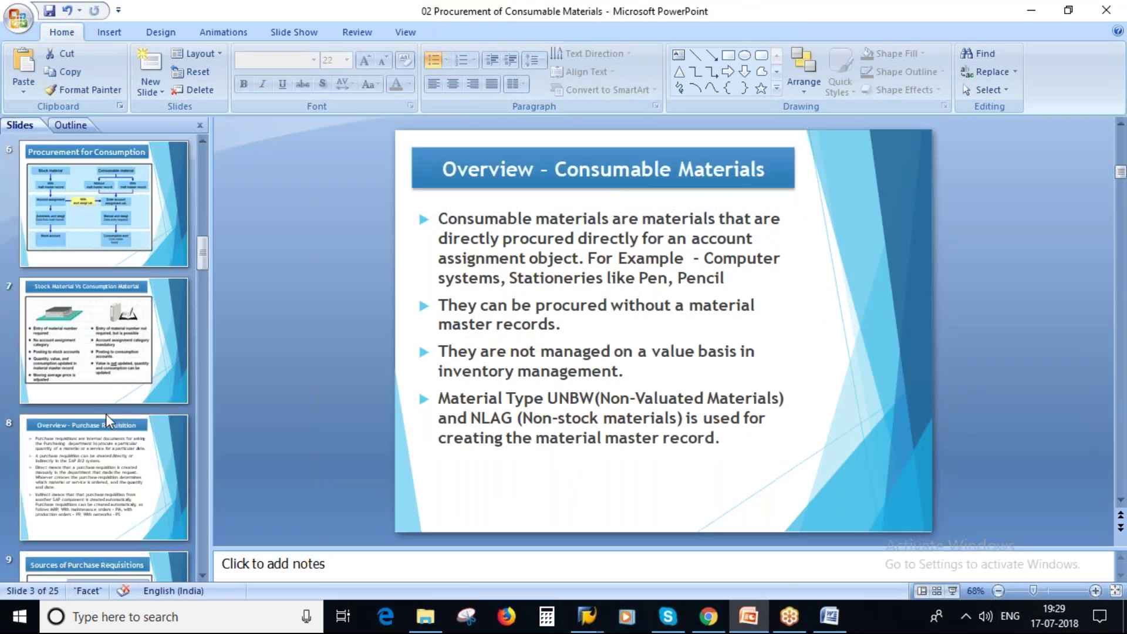
pyautogui.click(91, 337)
pyautogui.press('Down')
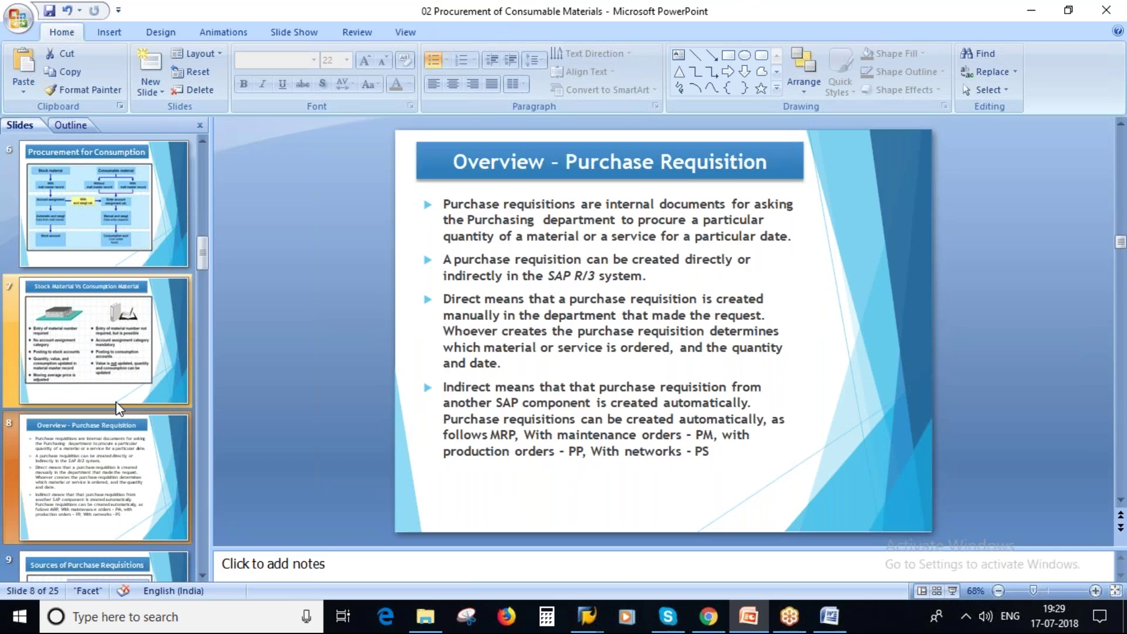
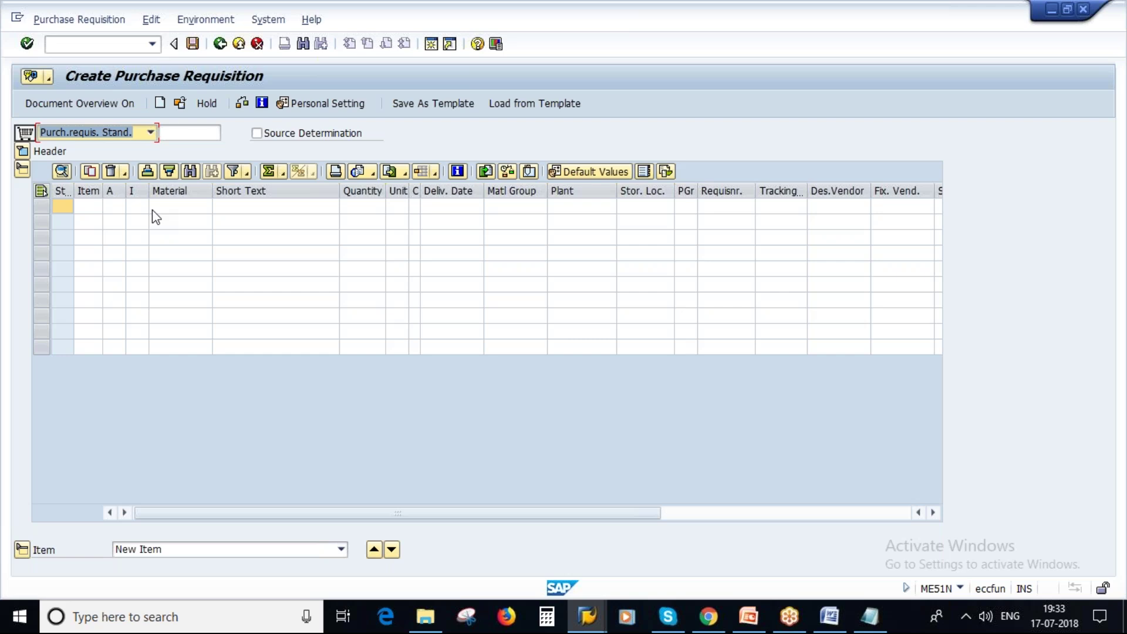
# Enter Pen as the short text of the first purchase requisition item, leaving its material number empty.
pyautogui.click(233, 212)
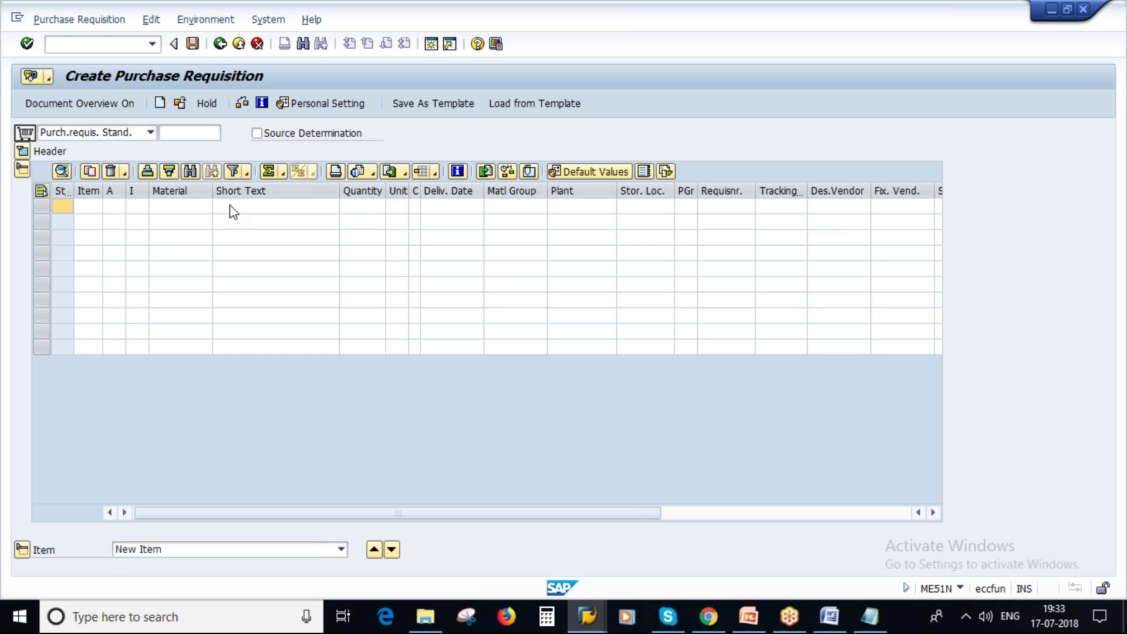
pyautogui.click(233, 209)
pyautogui.press('capslock')
pyautogui.press('capslock')
pyautogui.write('P')
pyautogui.press('capslock')
pyautogui.write('en')
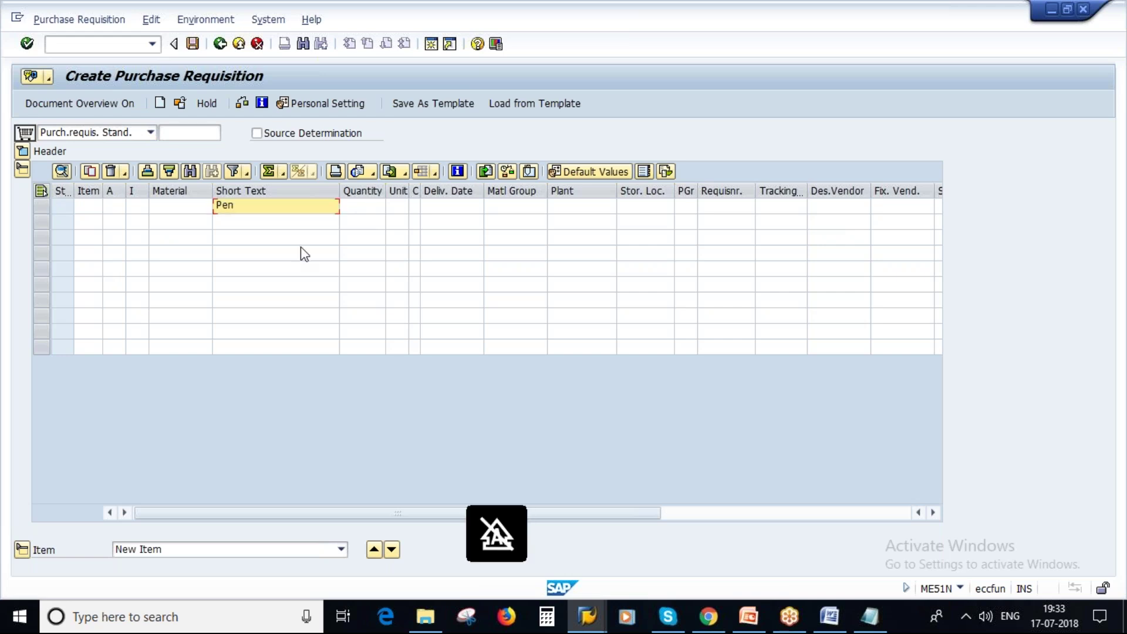
# Set the Pen item's quantity to 100 and its plant to 1000, and validate the entries.
pyautogui.click(364, 206)
pyautogui.press('Return')
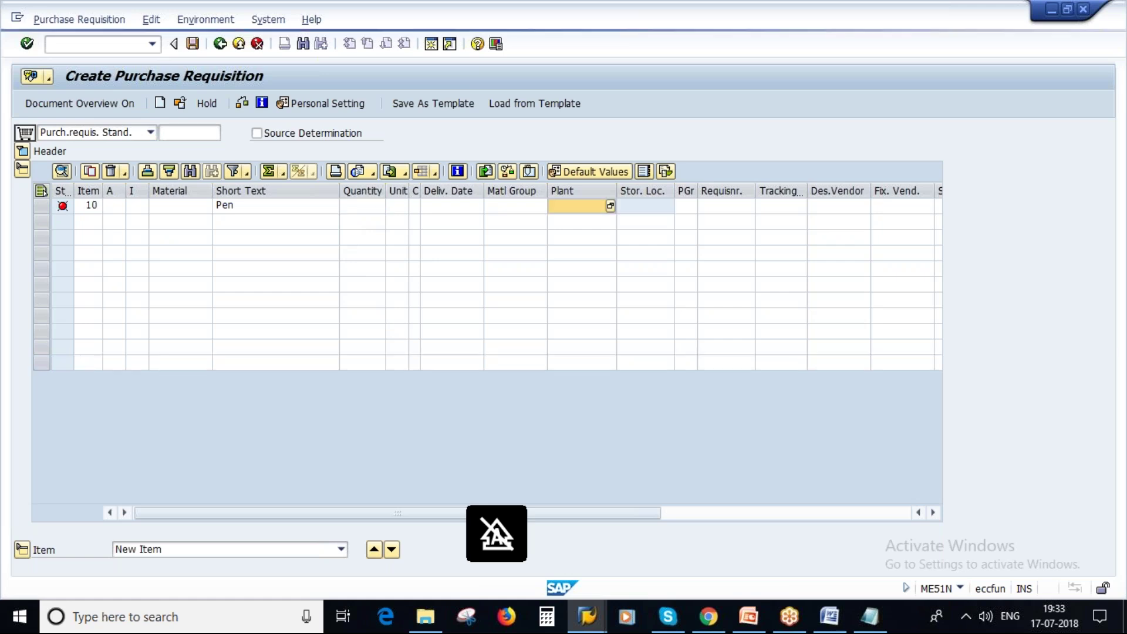
pyautogui.write('00')
pyautogui.click(360, 206)
pyautogui.write('100')
pyautogui.click(567, 208)
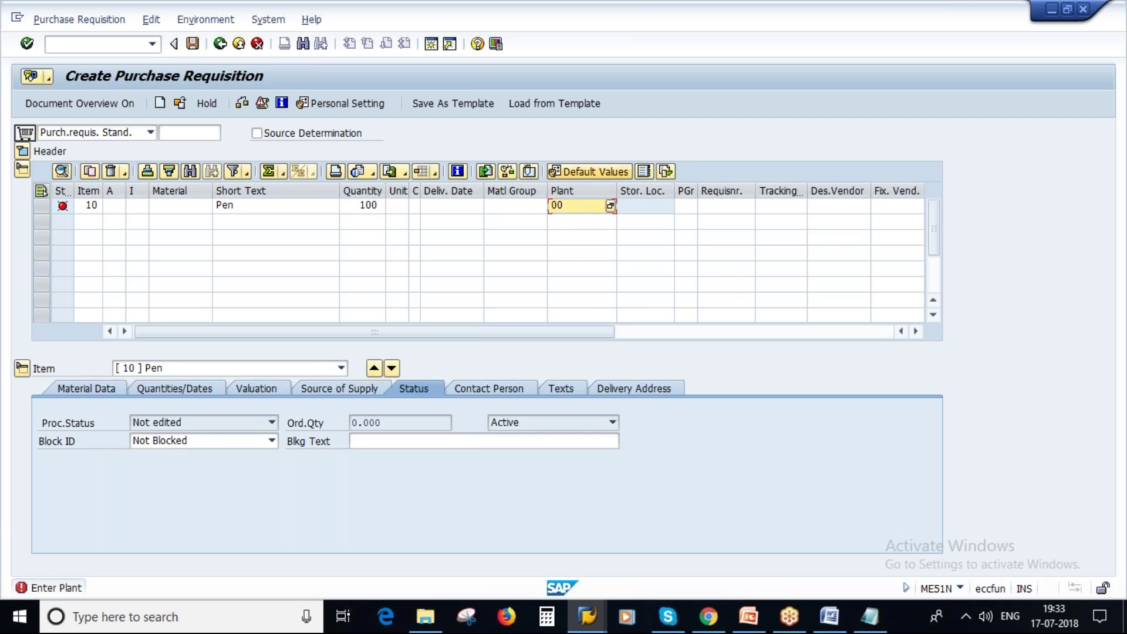
pyautogui.click(551, 205)
pyautogui.write('10')
pyautogui.press('Return')
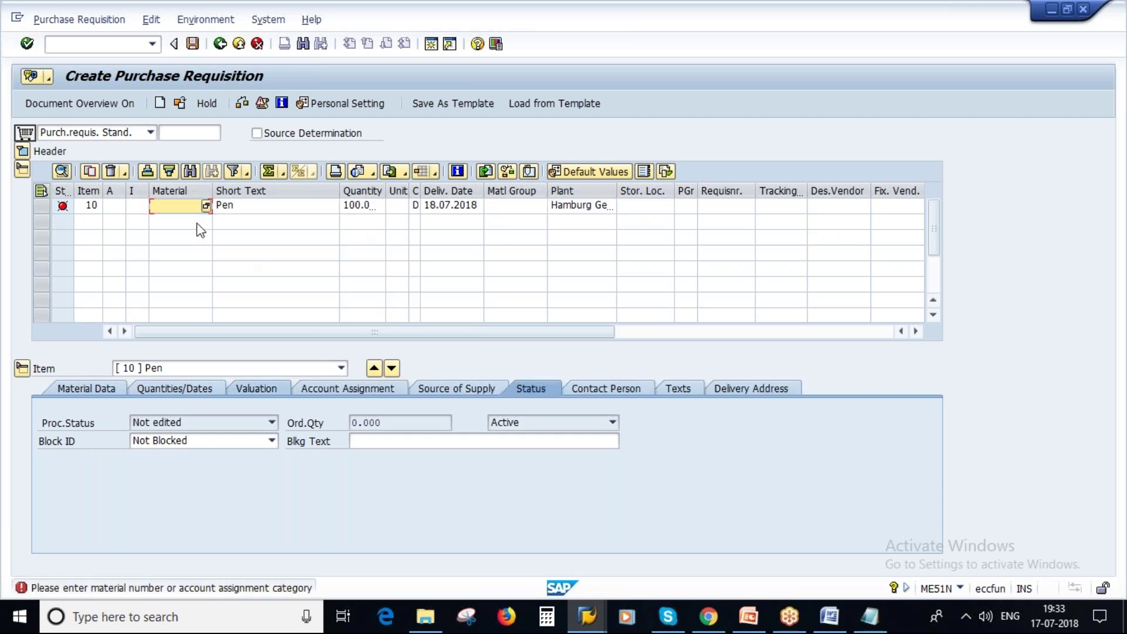
# Choose account assignment category K for the Pen item and assign it to cost center 1000.
pyautogui.click(117, 207)
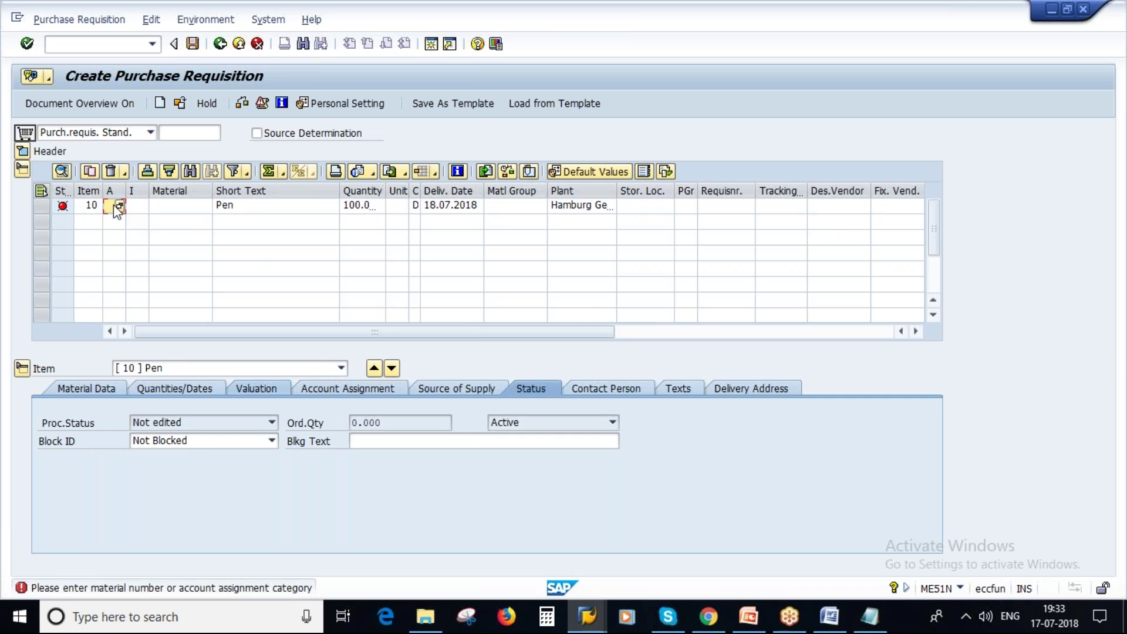
pyautogui.click(120, 207)
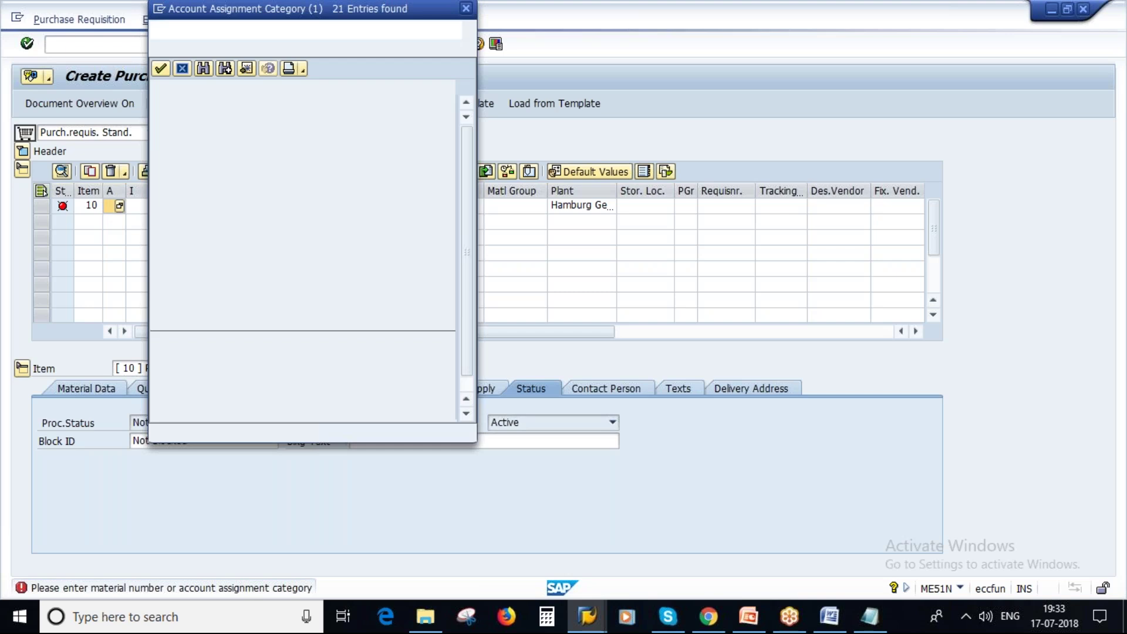
pyautogui.doubleClick(191, 262)
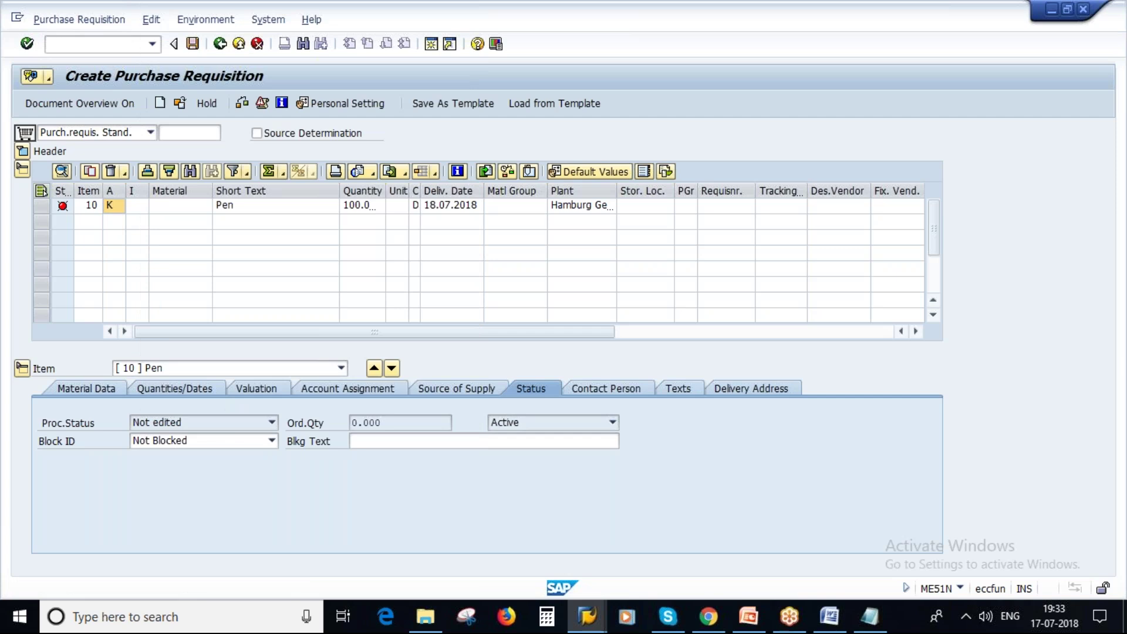
pyautogui.press('Return')
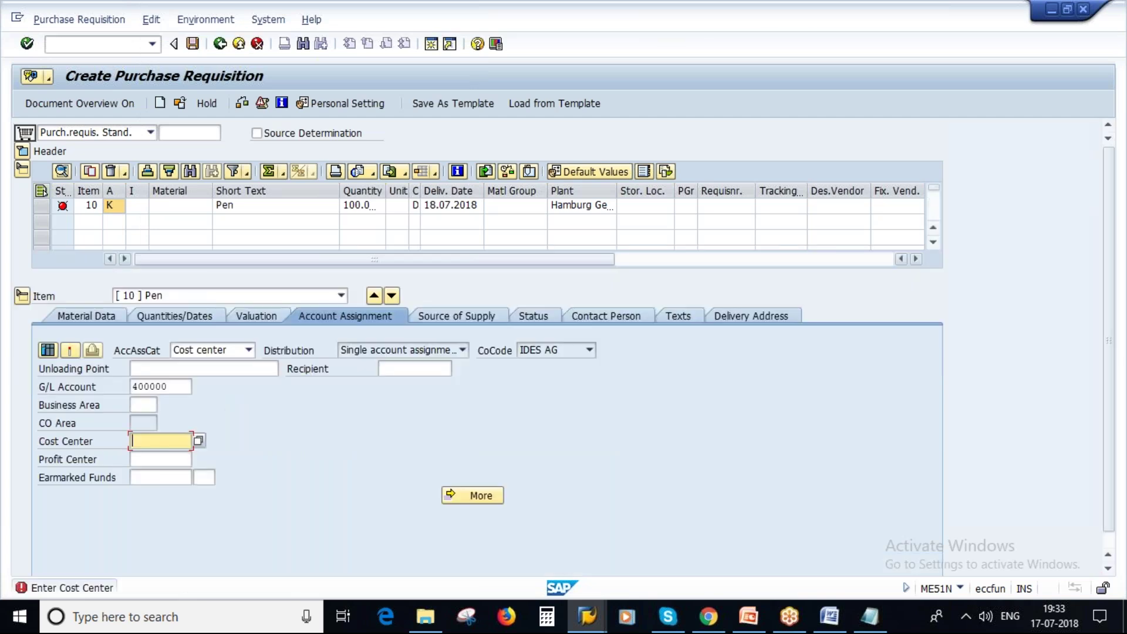
pyautogui.write('1000')
pyautogui.press('Return')
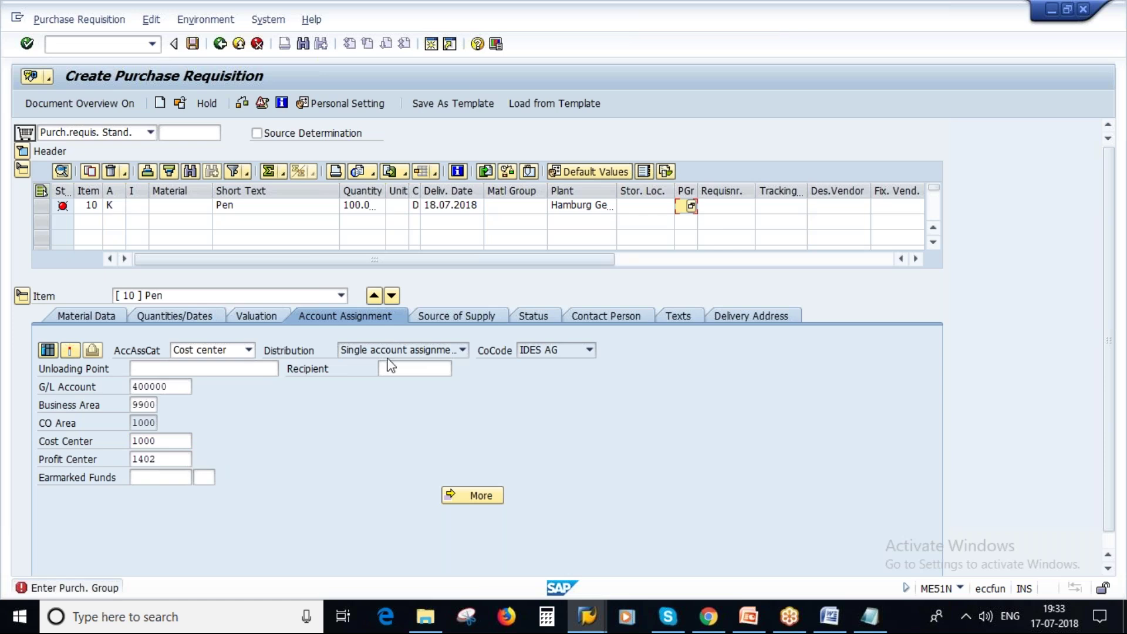
# Widen the purchasing group column and choose purchasing group 000 for the Pen item.
pyautogui.moveTo(697, 189); pyautogui.dragTo(728, 194)
pyautogui.click(702, 189)
pyautogui.click(685, 206)
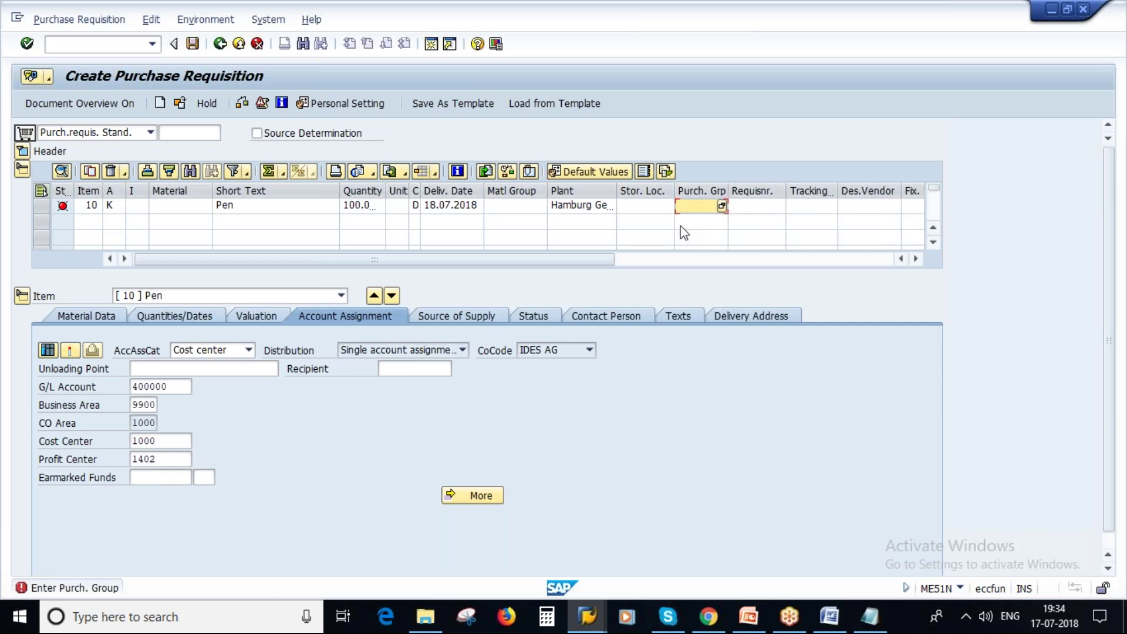
pyautogui.click(721, 205)
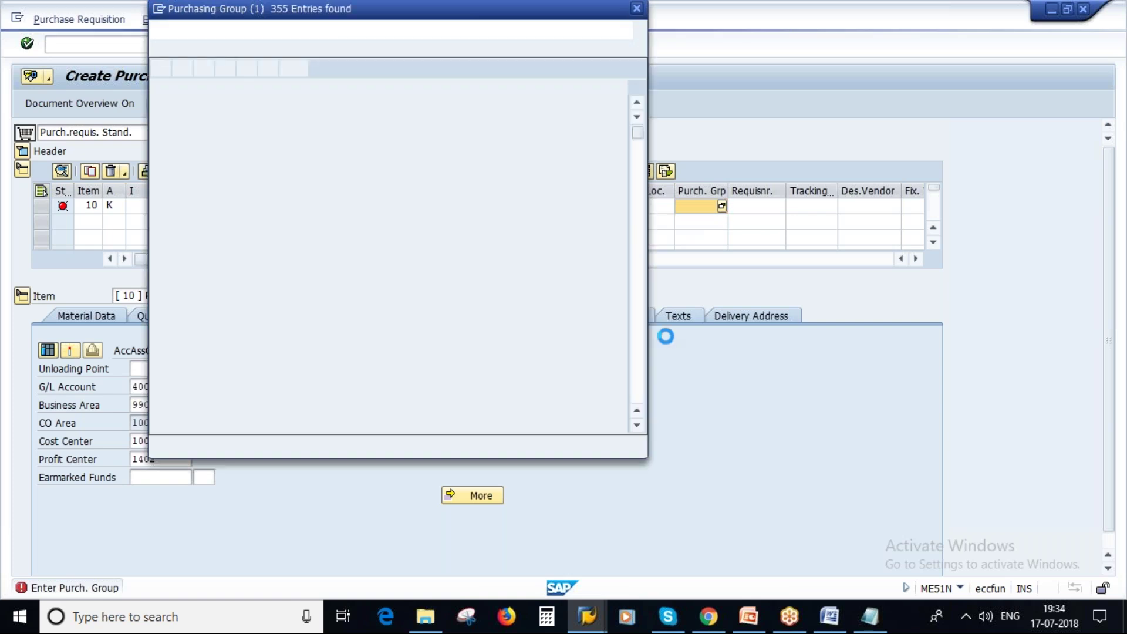
pyautogui.press('Return')
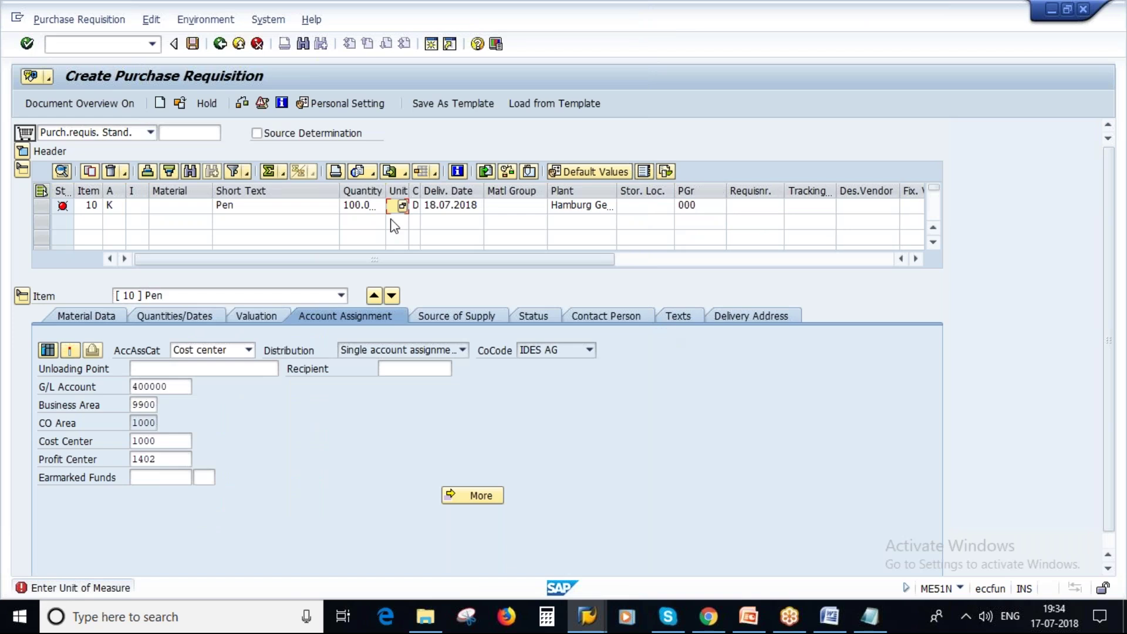
# Set the Pen item's unit of measure to PC and validate the entry.
pyautogui.write('d')
pyautogui.press('Return')
pyautogui.press('Return')
# Look up the available material groups and assign 006 Office materials to the Pen item.
pyautogui.press('F4')
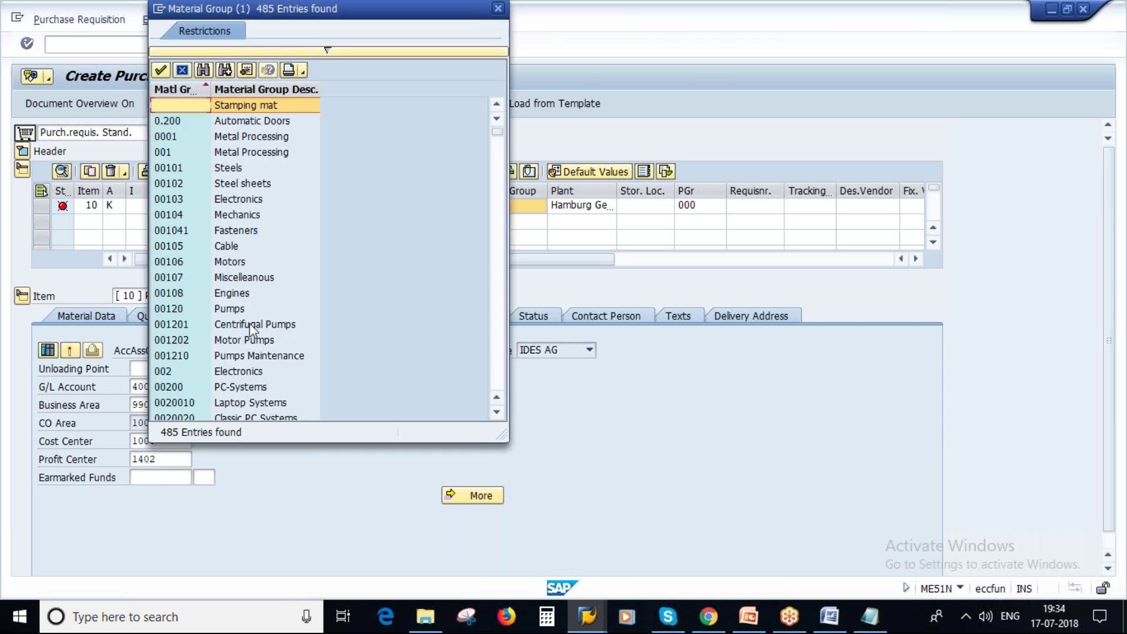
pyautogui.scroll(-4, 255, 309)
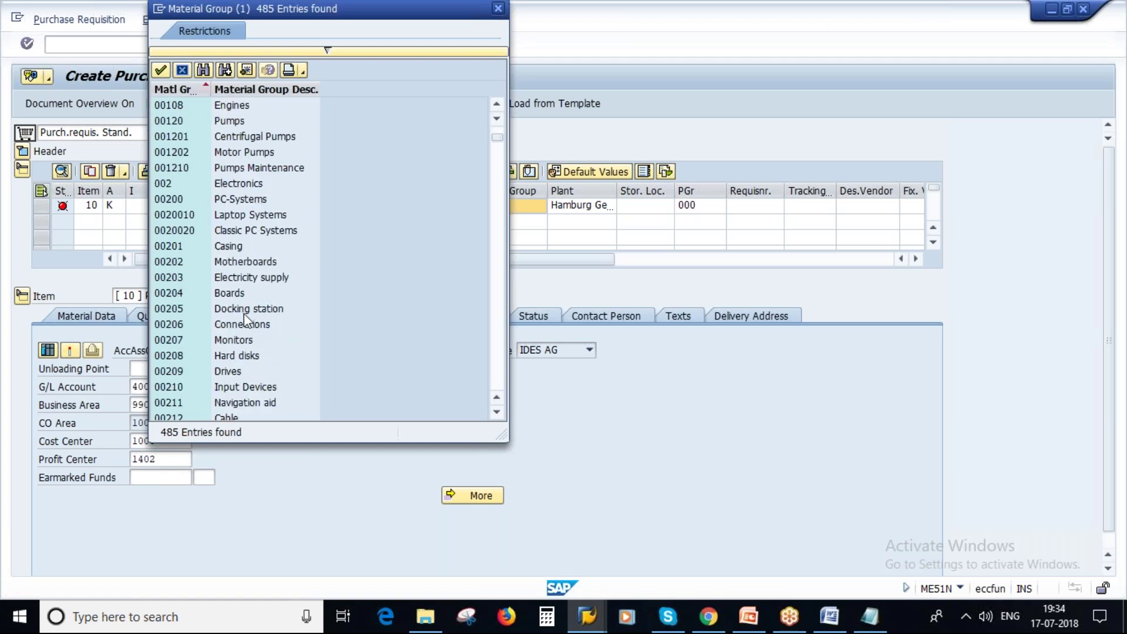
pyautogui.scroll(-3, 244, 315)
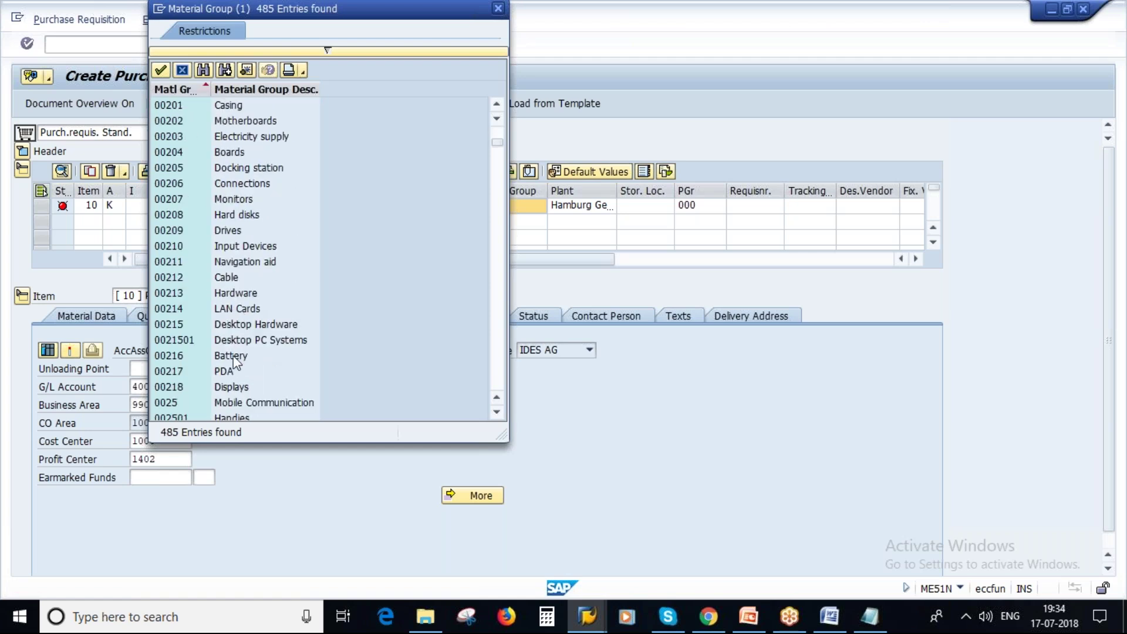
pyautogui.scroll(-1, 234, 302)
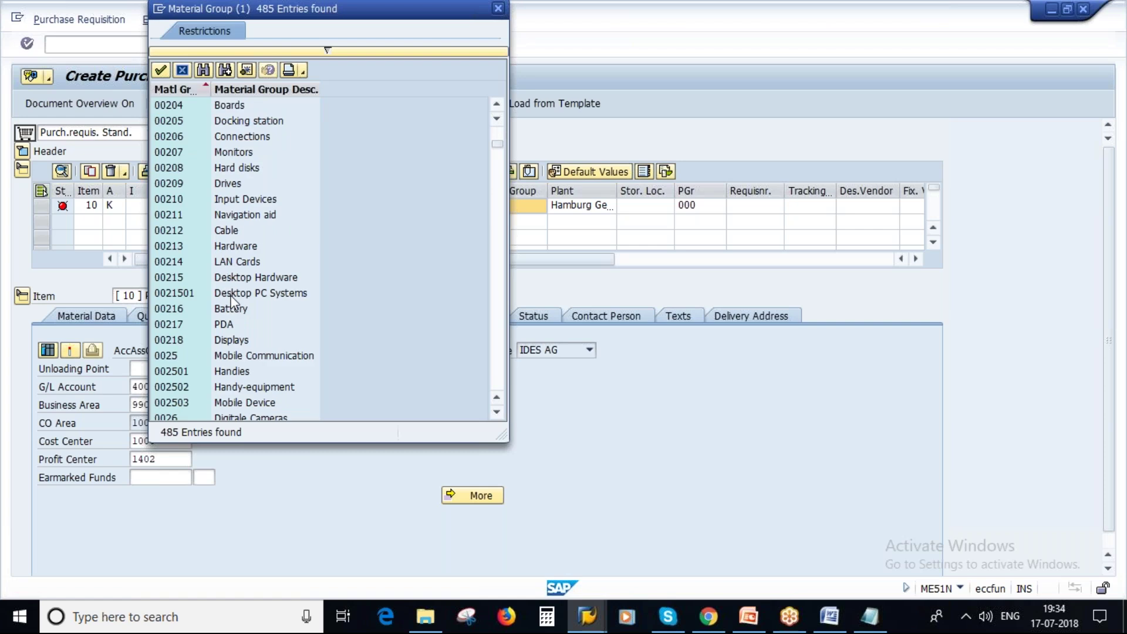
pyautogui.scroll(-7, 233, 301)
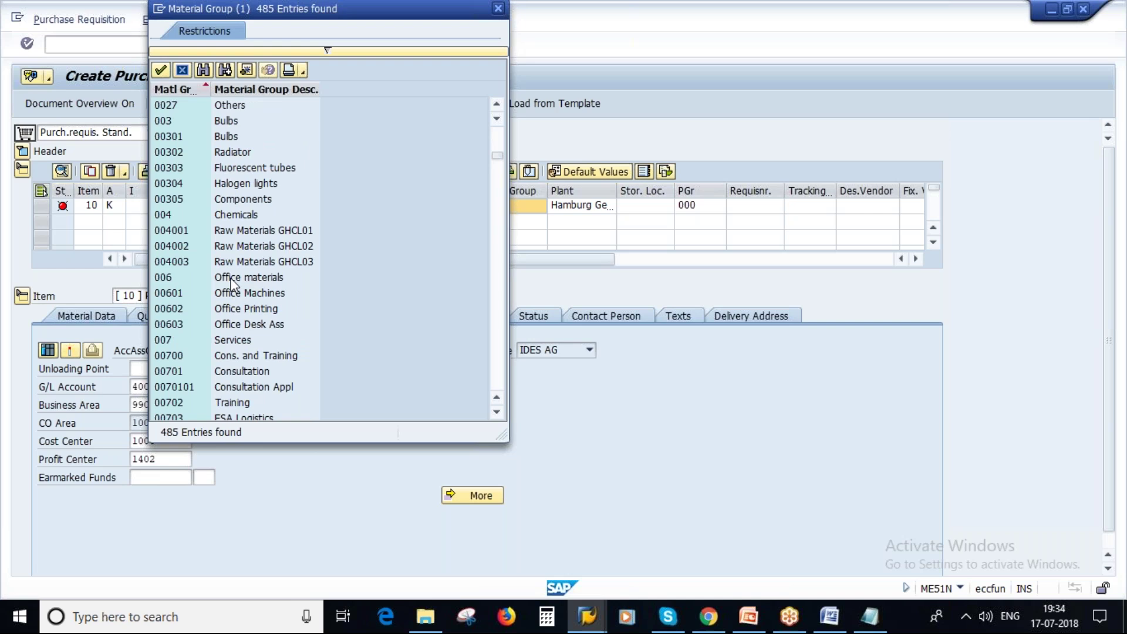
pyautogui.doubleClick(234, 277)
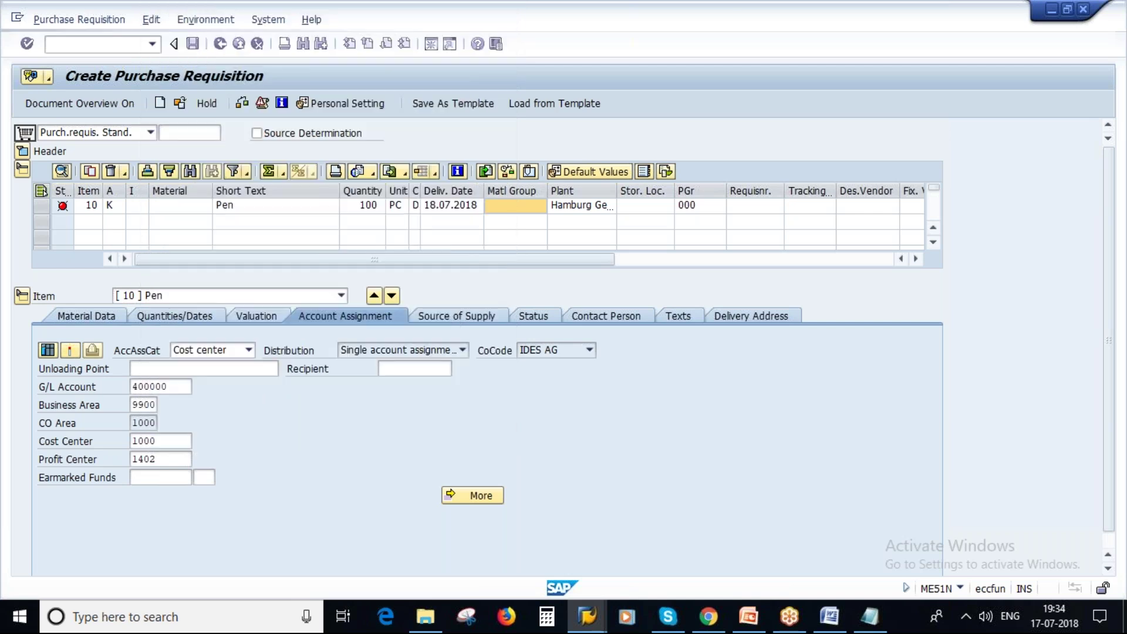
pyautogui.press('Return')
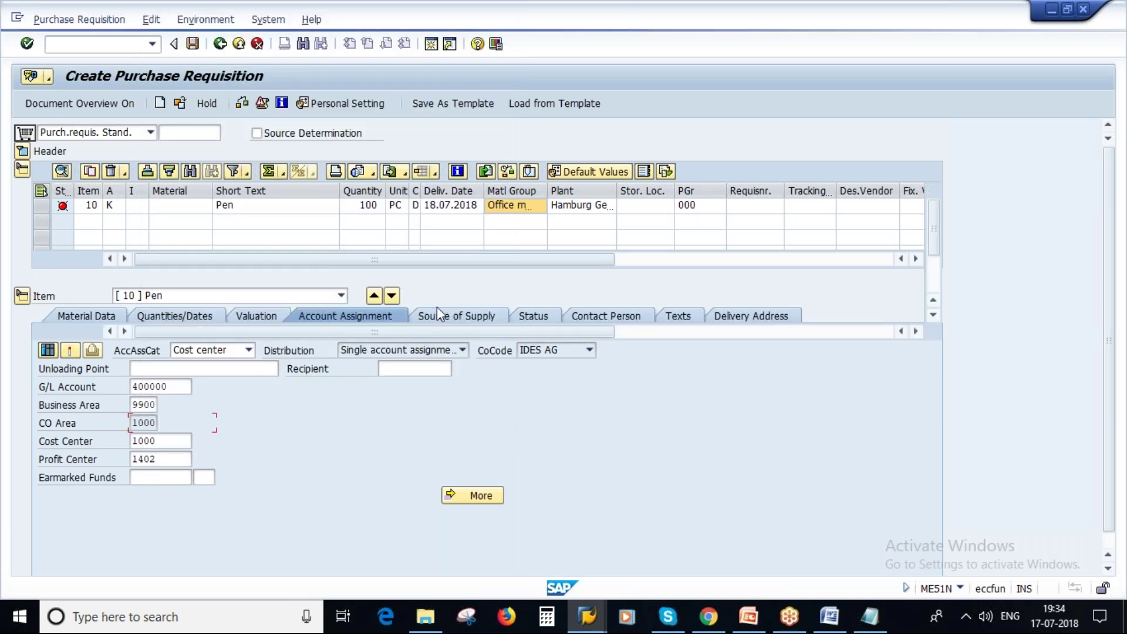
# Set the Pen item's valuation price to 10 EUR and save the purchase requisition.
pyautogui.write('10')
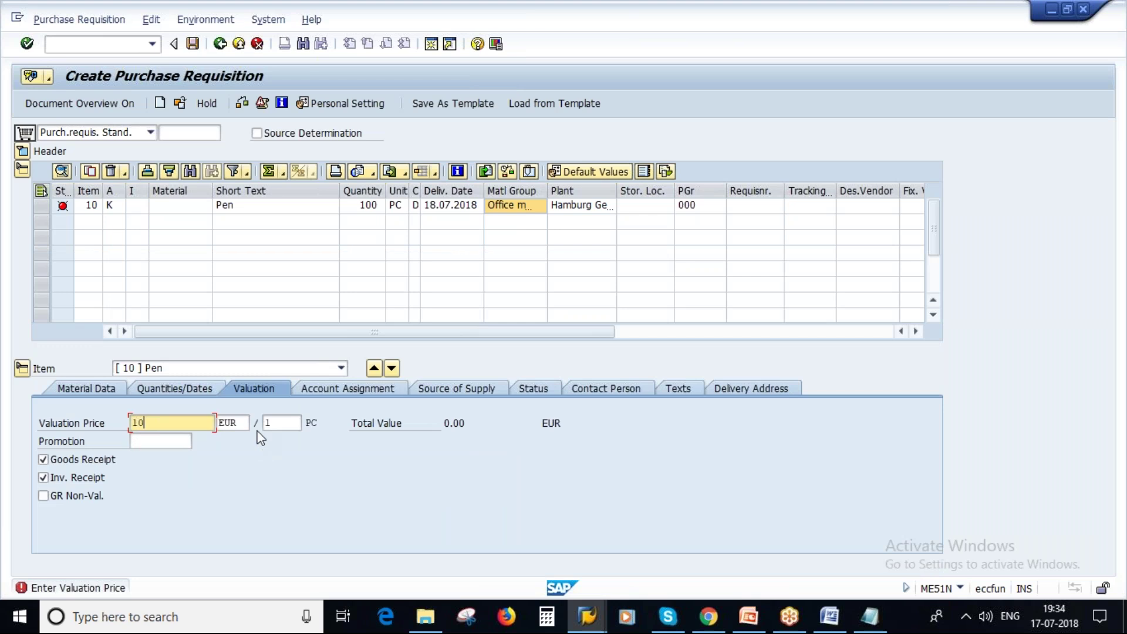
pyautogui.press('Return')
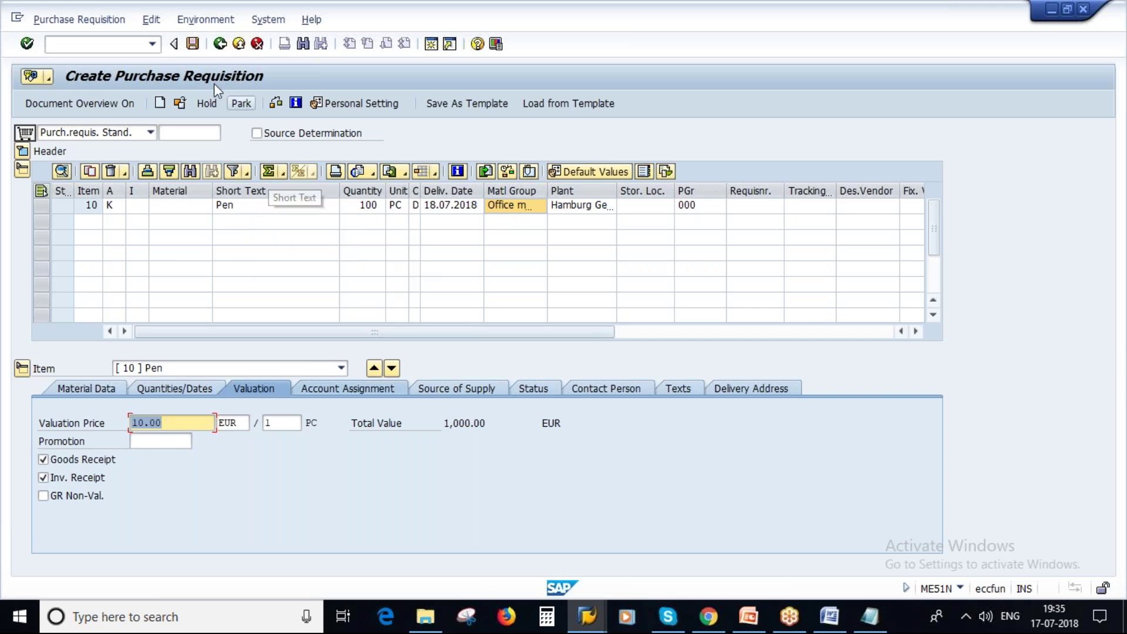
pyautogui.click(192, 43)
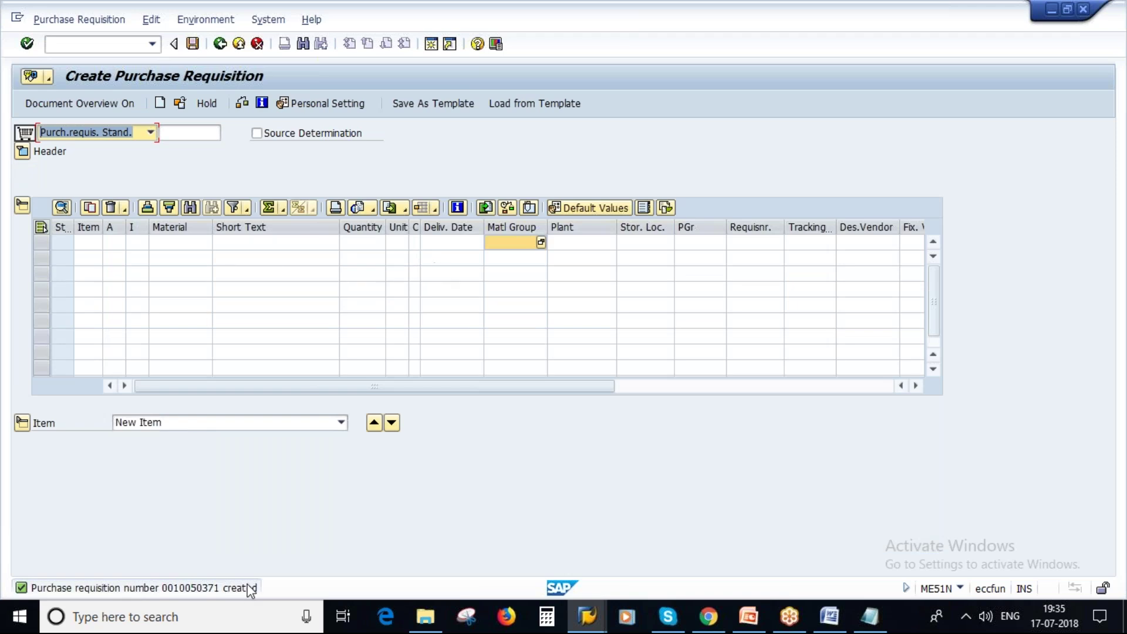
# Open the details of the creation message and copy the purchase requisition number from it.
pyautogui.doubleClick(206, 589)
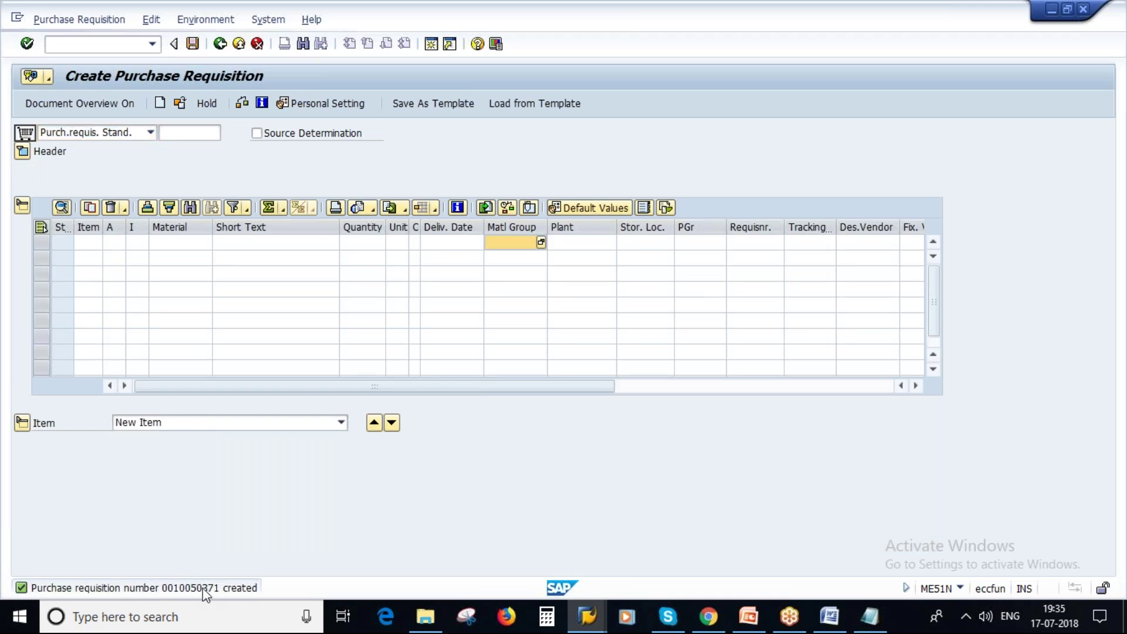
pyautogui.moveTo(675, 221); pyautogui.dragTo(761, 222)
pyautogui.hotkey('ctrl', 'c')
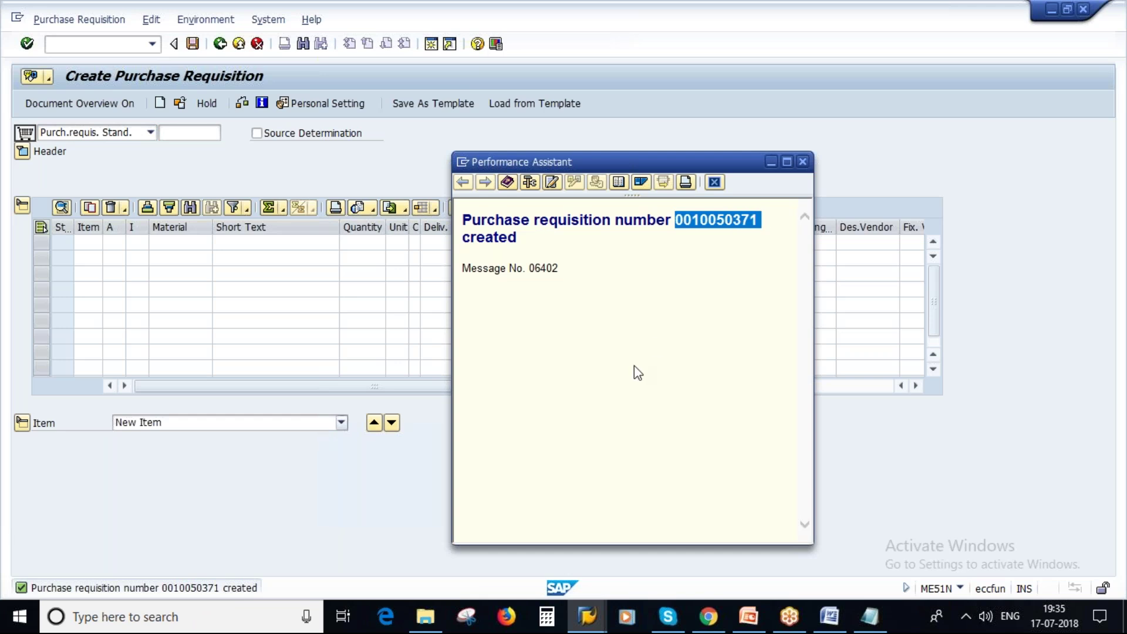
# Paste the copied purchase requisition number after the Purchase Requistions heading in Notepad, then close the message details in SAP.
pyautogui.click(886, 627)
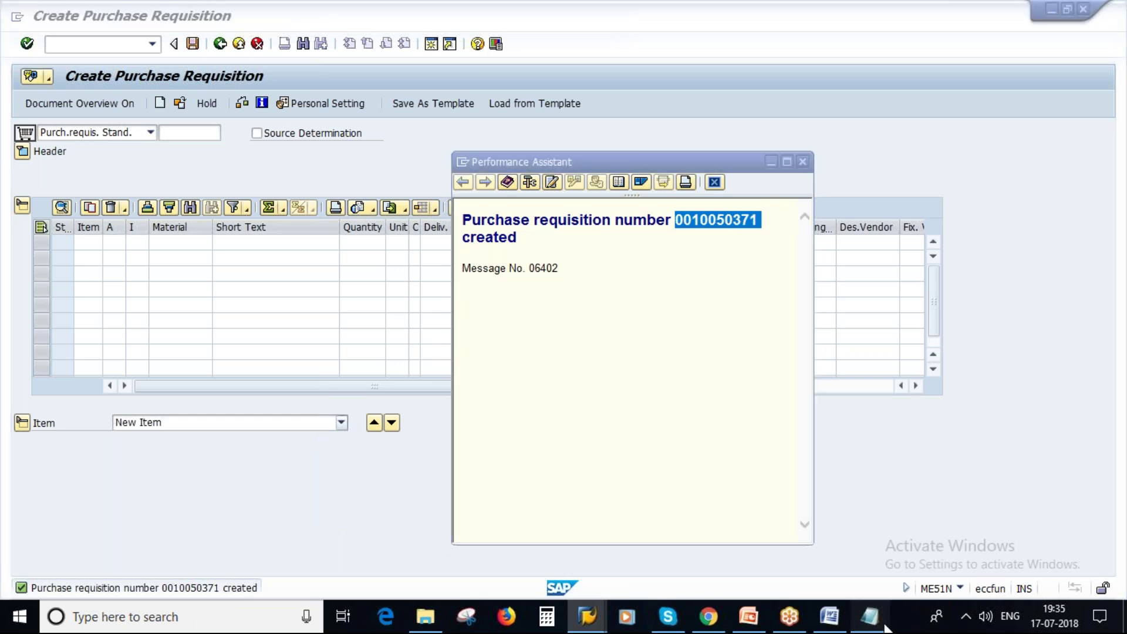
pyautogui.write('- ME51N')
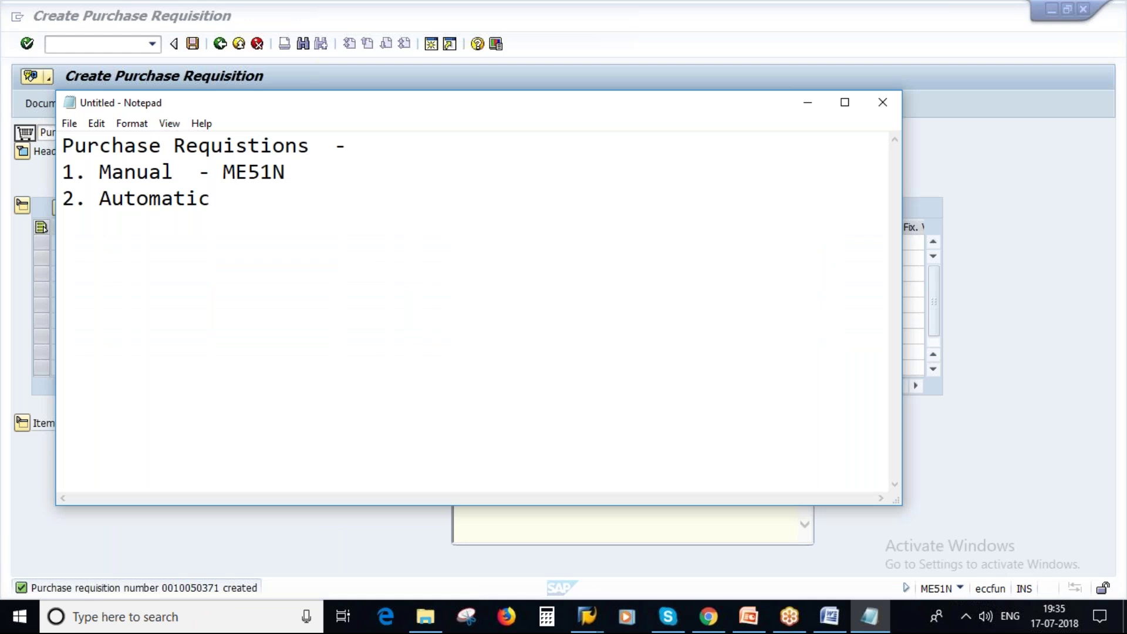
pyautogui.hotkey('ctrl', 'v')
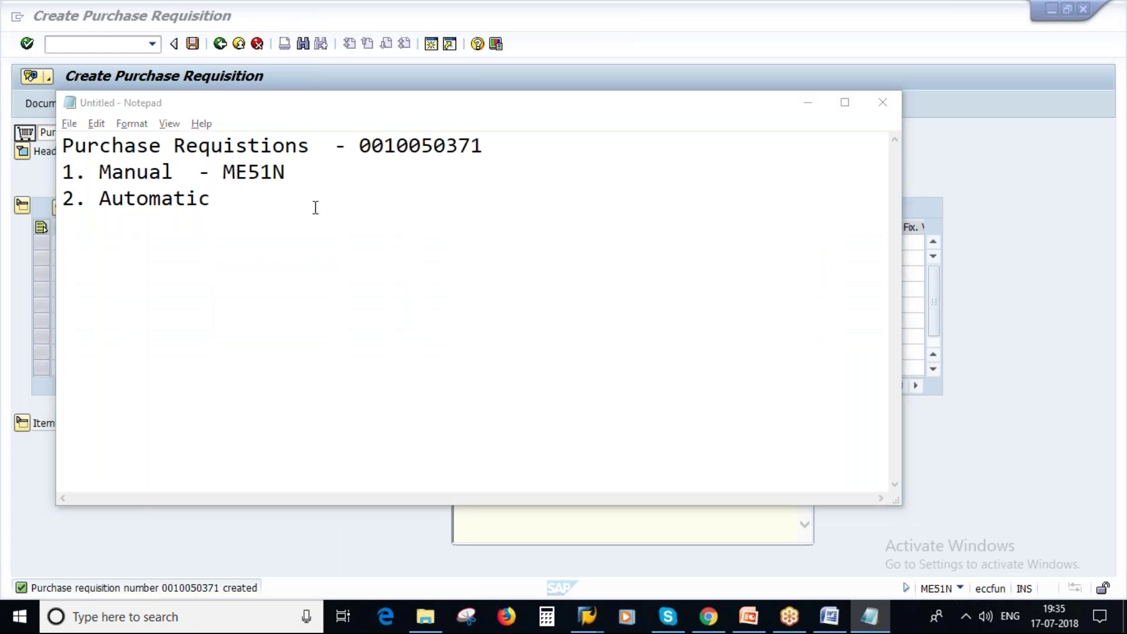
pyautogui.click(721, 509)
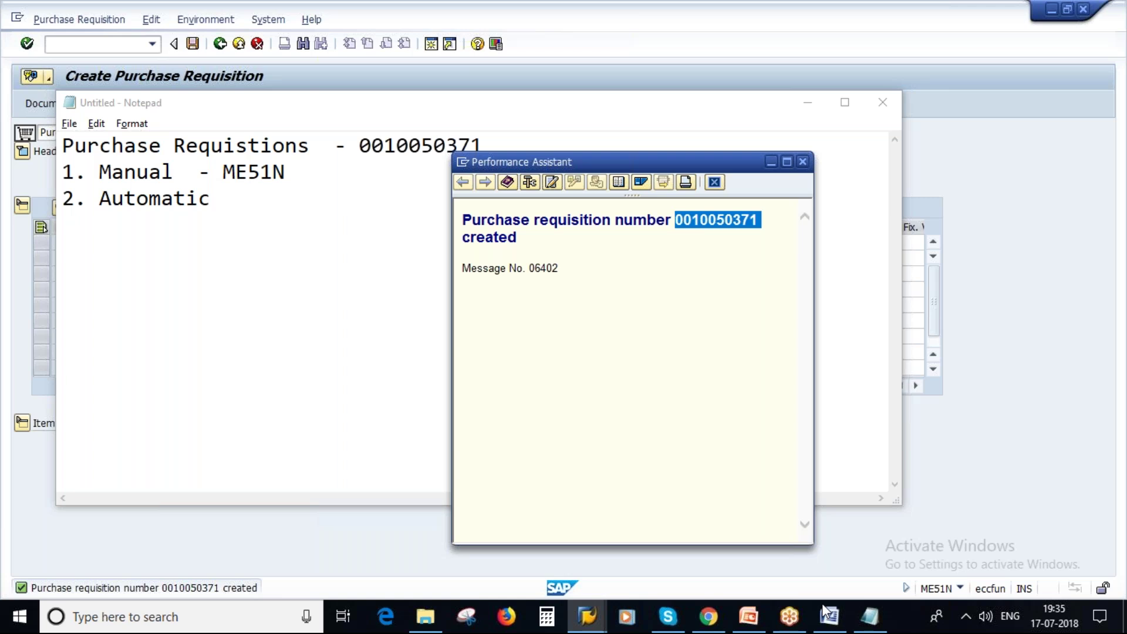
pyautogui.click(803, 161)
# Switch to PowerPoint and present the Data in Purchase Requisitions slide as a full-screen slide show.
pyautogui.click(748, 616)
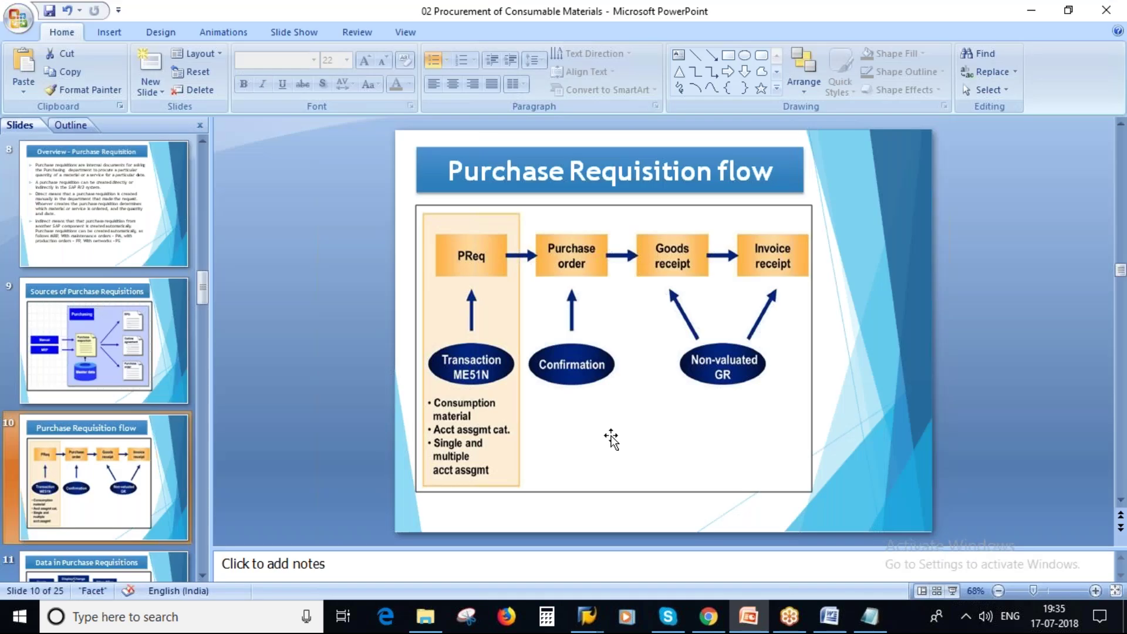
pyautogui.scroll(-2, 85, 335)
pyautogui.click(85, 335)
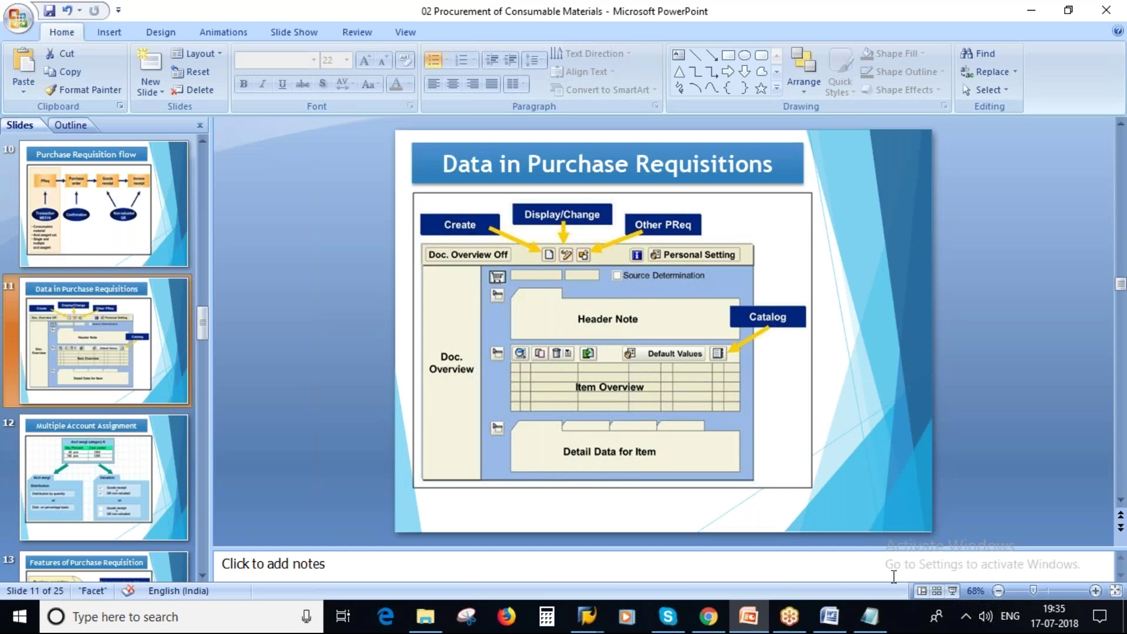
pyautogui.click(951, 591)
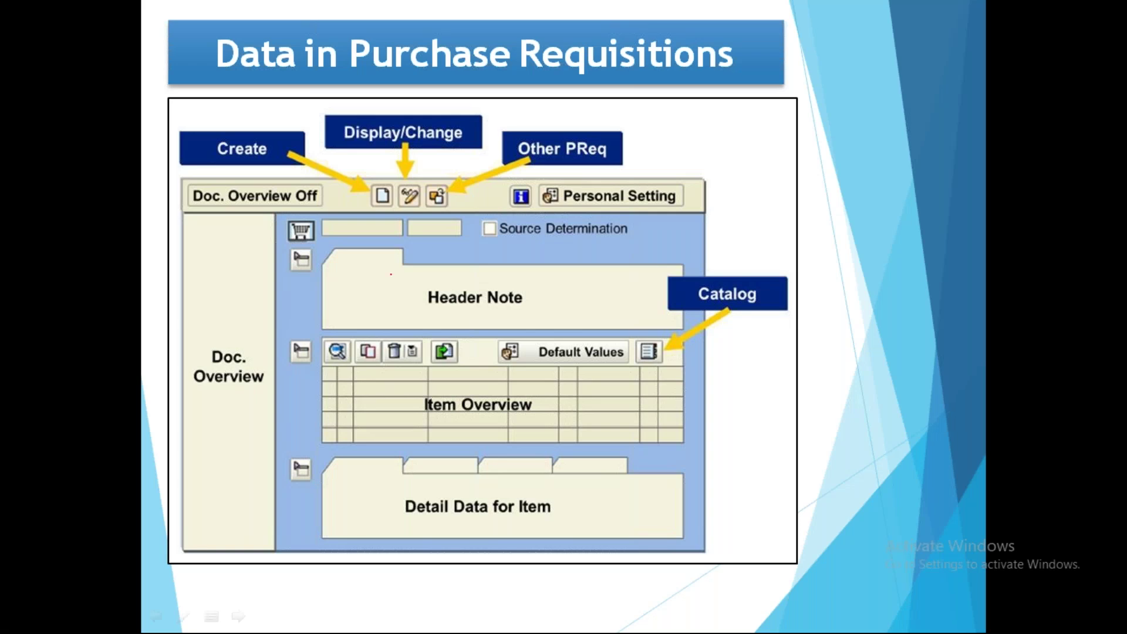
# Mark the header, item overview and item detail areas on the slide, then erase the marks and end the slide show.
pyautogui.moveTo(429, 250)
pyautogui.mouseDown()
pyautogui.moveTo(380, 306)
pyautogui.moveTo(537, 326)
pyautogui.moveTo(463, 334)
pyautogui.moveTo(491, 274)
pyautogui.mouseUp()
pyautogui.moveTo(486, 341)
pyautogui.mouseDown()
pyautogui.moveTo(456, 342)
pyautogui.moveTo(411, 446)
pyautogui.moveTo(469, 343)
pyautogui.moveTo(600, 411)
pyautogui.moveTo(426, 342)
pyautogui.mouseUp()
pyautogui.moveTo(500, 458)
pyautogui.mouseDown()
pyautogui.moveTo(405, 463)
pyautogui.moveTo(623, 548)
pyautogui.moveTo(393, 465)
pyautogui.moveTo(636, 517)
pyautogui.moveTo(476, 453)
pyautogui.moveTo(592, 567)
pyautogui.mouseUp()
pyautogui.moveTo(319, 293)
pyautogui.mouseDown()
pyautogui.moveTo(323, 303)
pyautogui.moveTo(385, 282)
pyautogui.mouseUp()
pyautogui.moveTo(314, 382); pyautogui.dragTo(393, 367)
pyautogui.moveTo(330, 468); pyautogui.dragTo(446, 414)
pyautogui.moveTo(303, 273); pyautogui.dragTo(305, 313)
pyautogui.moveTo(304, 385); pyautogui.dragTo(346, 402)
pyautogui.moveTo(311, 494)
pyautogui.mouseDown()
pyautogui.moveTo(326, 506)
pyautogui.moveTo(308, 529)
pyautogui.mouseUp()
pyautogui.press('e')
pyautogui.press('Escape')
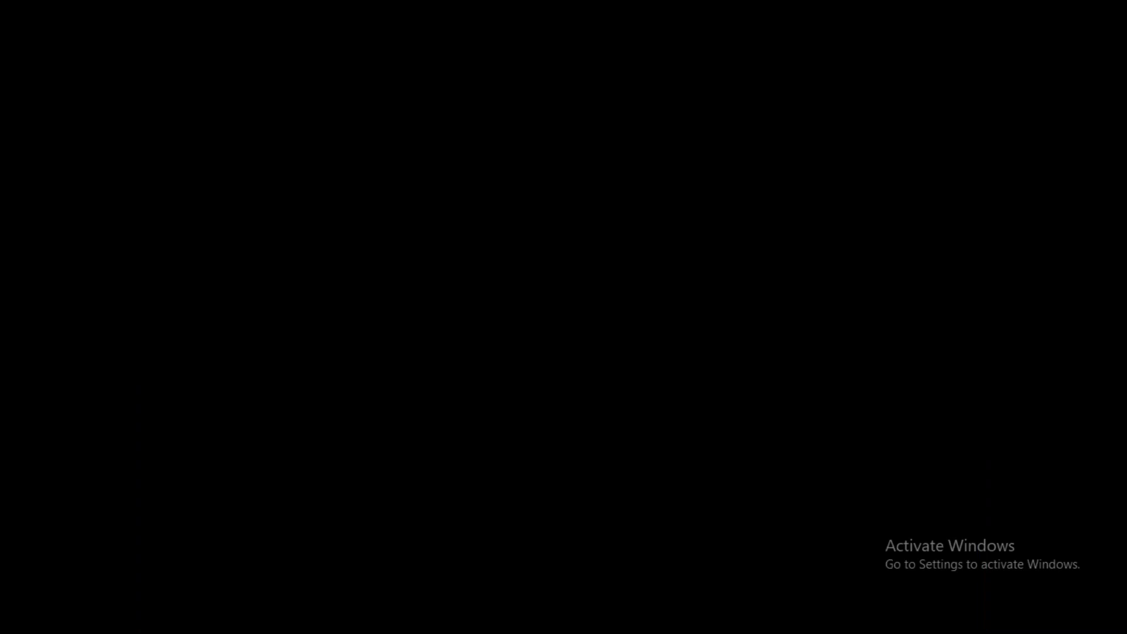
# Switch to the Create Purchase Requisition window in SAP, expand the header section and collapse the item detail section.
pyautogui.moveTo(587, 617)
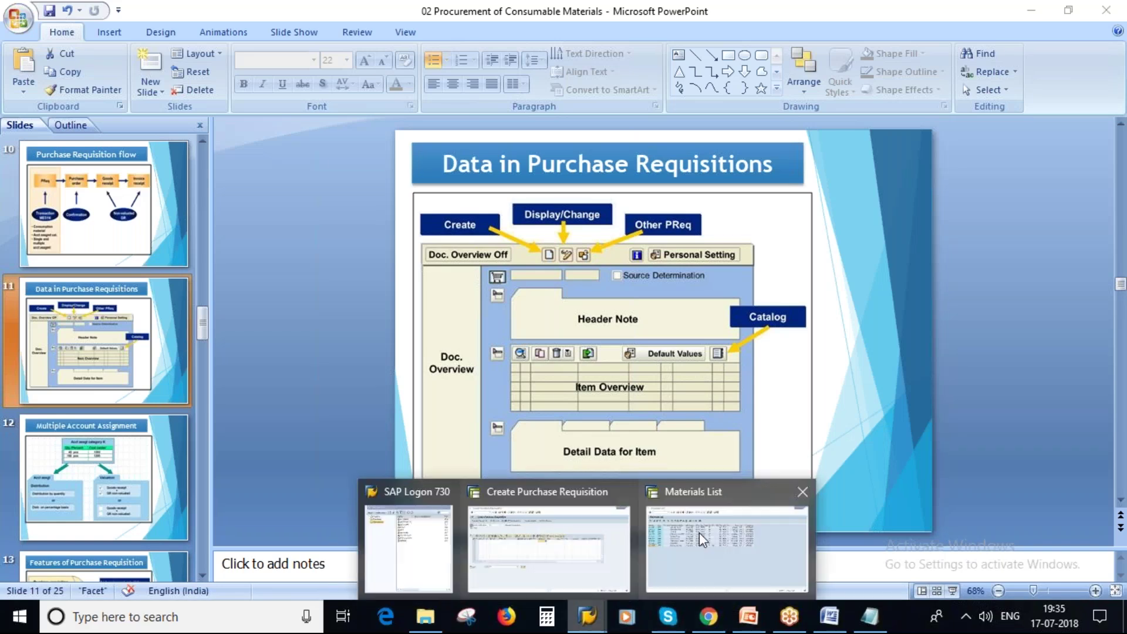
pyautogui.click(548, 549)
pyautogui.click(22, 151)
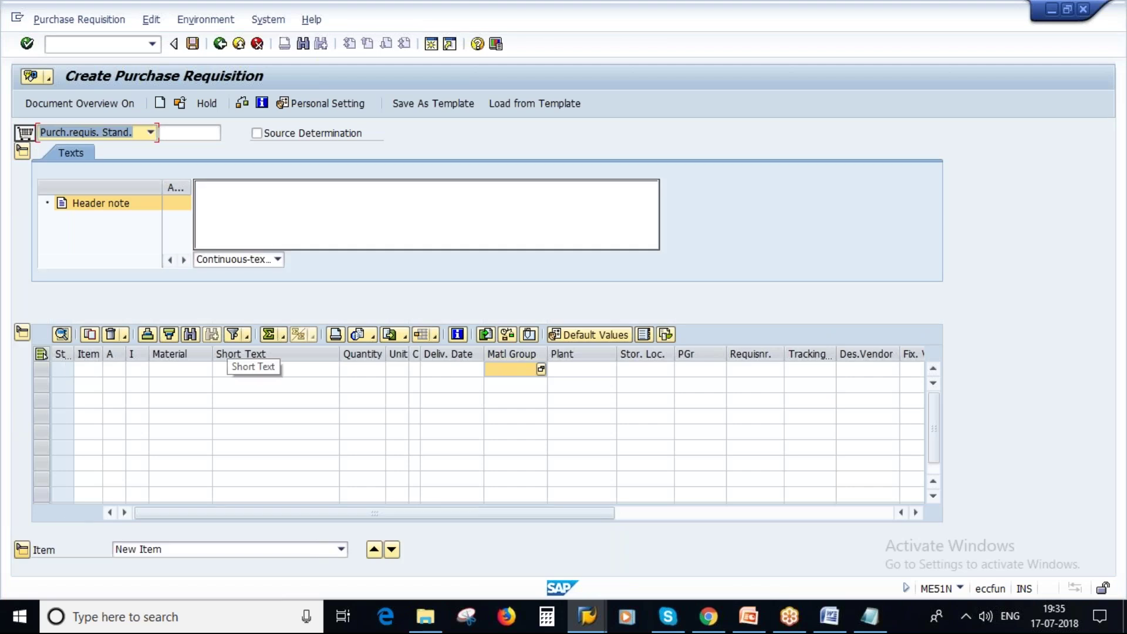
pyautogui.click(26, 550)
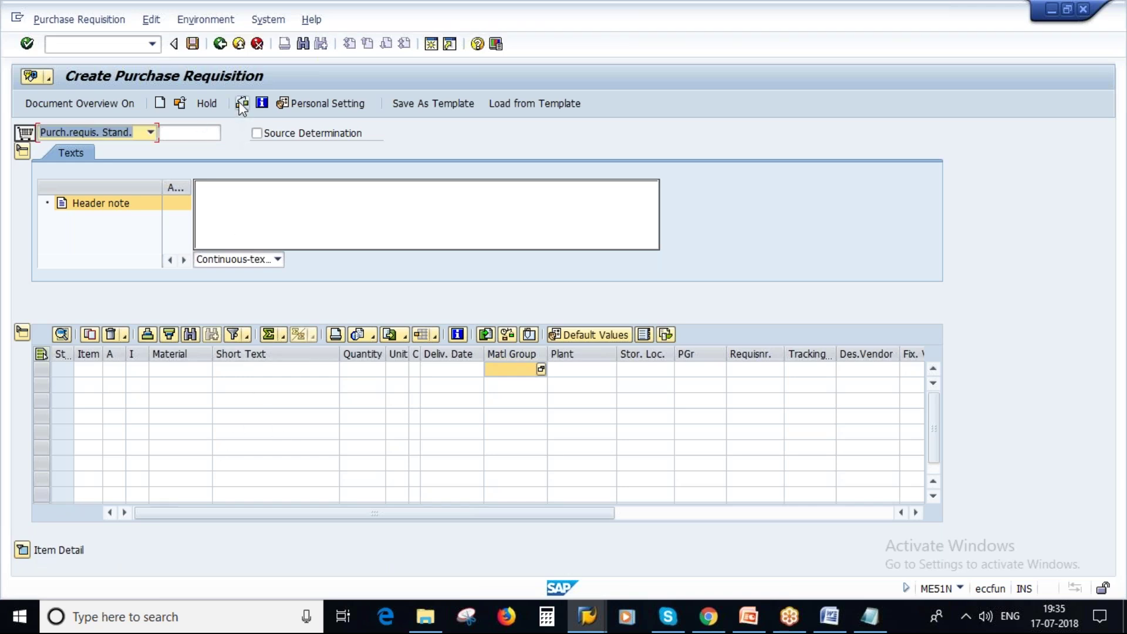
# Check the noted requisition number in Notepad and display the newly created purchase requisition through the other-document selection in SAP.
pyautogui.click(179, 104)
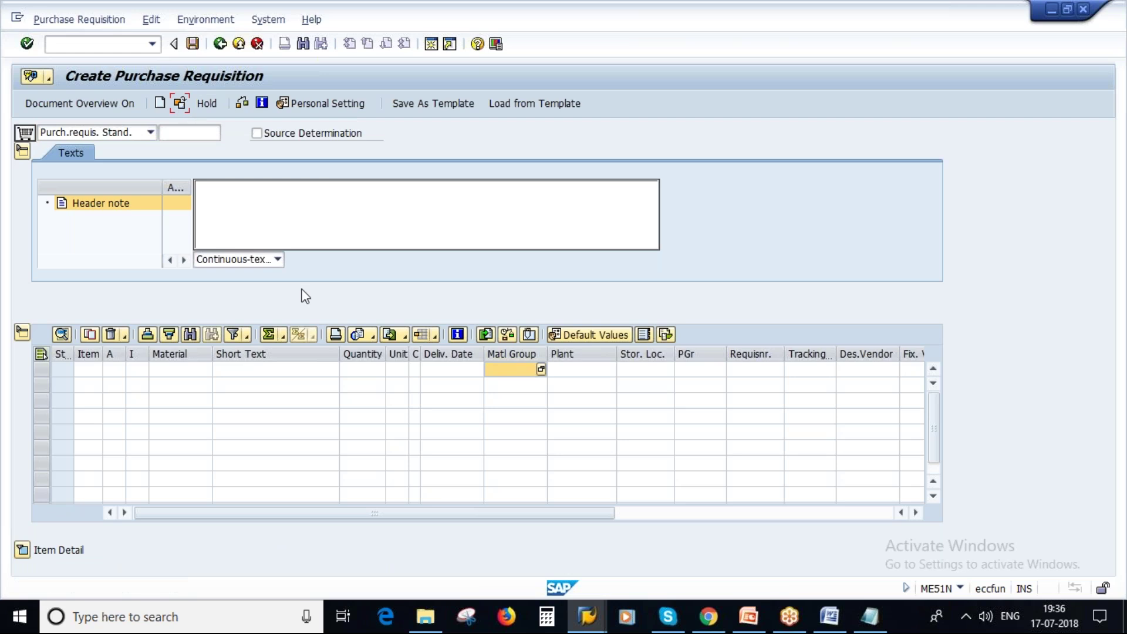
pyautogui.click(869, 616)
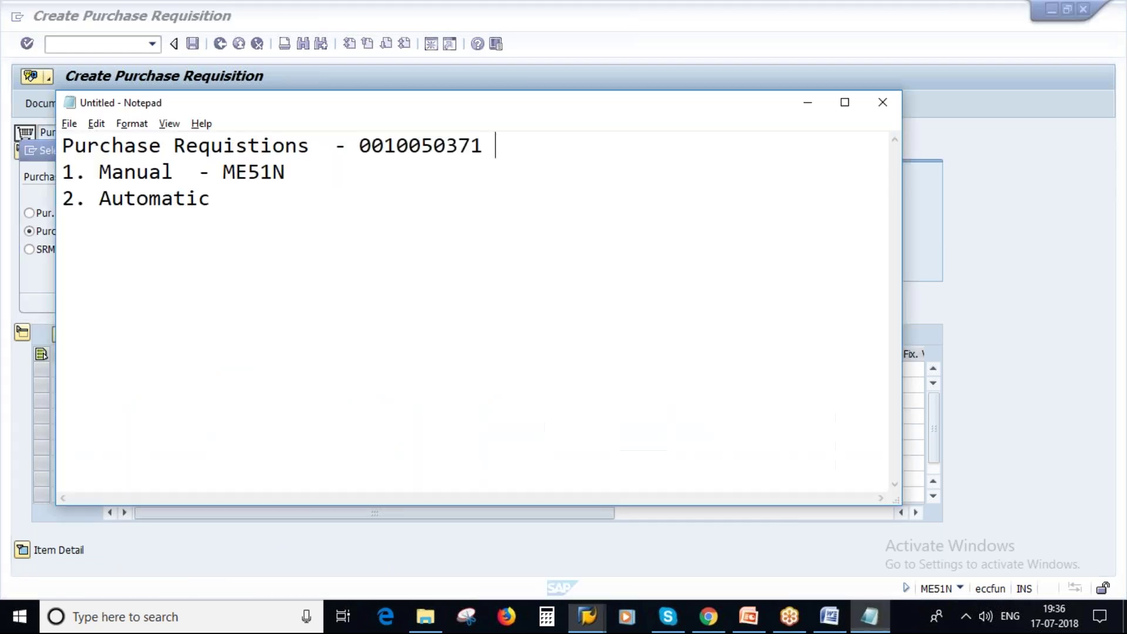
pyautogui.click(587, 616)
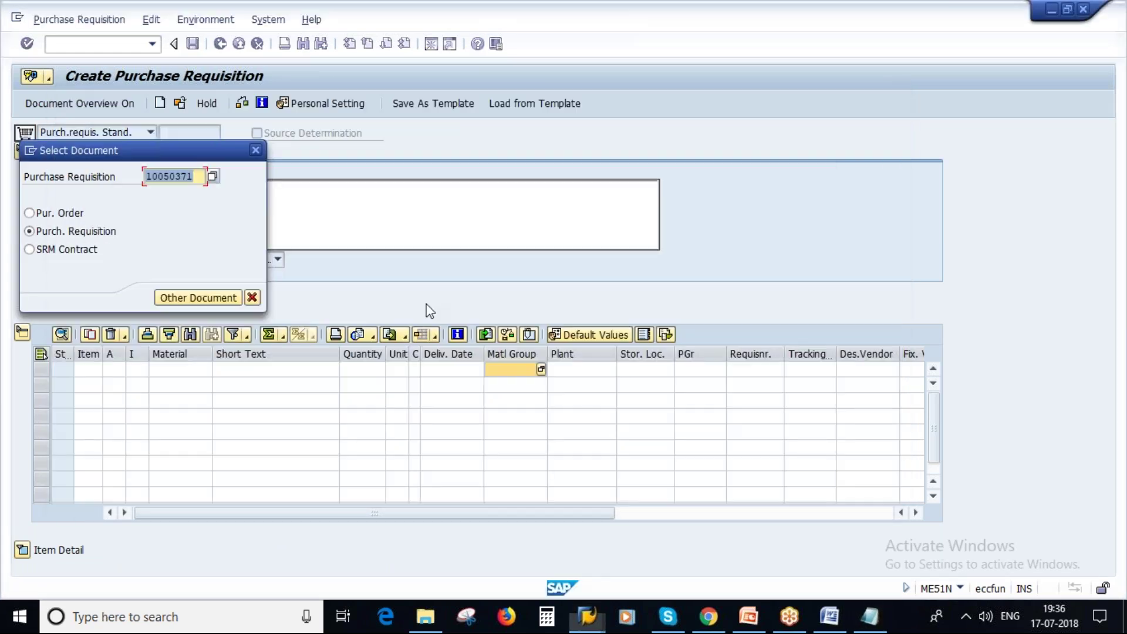
pyautogui.click(197, 296)
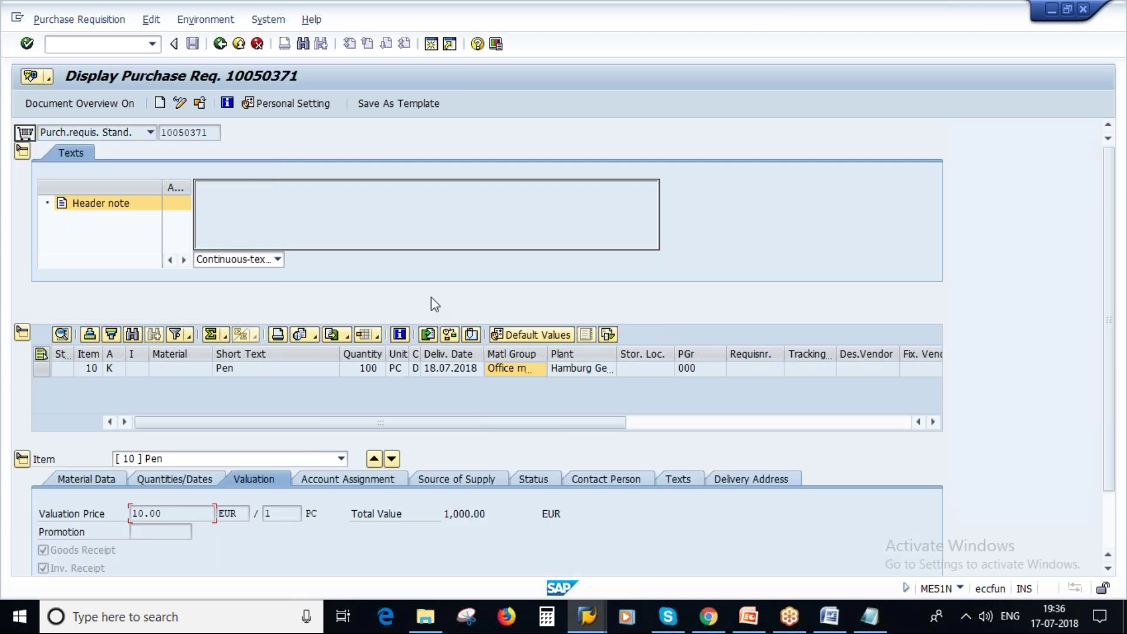
# Collapse the requisition header, select item [ 10 ] Pen and show its Material Data details.
pyautogui.click(22, 151)
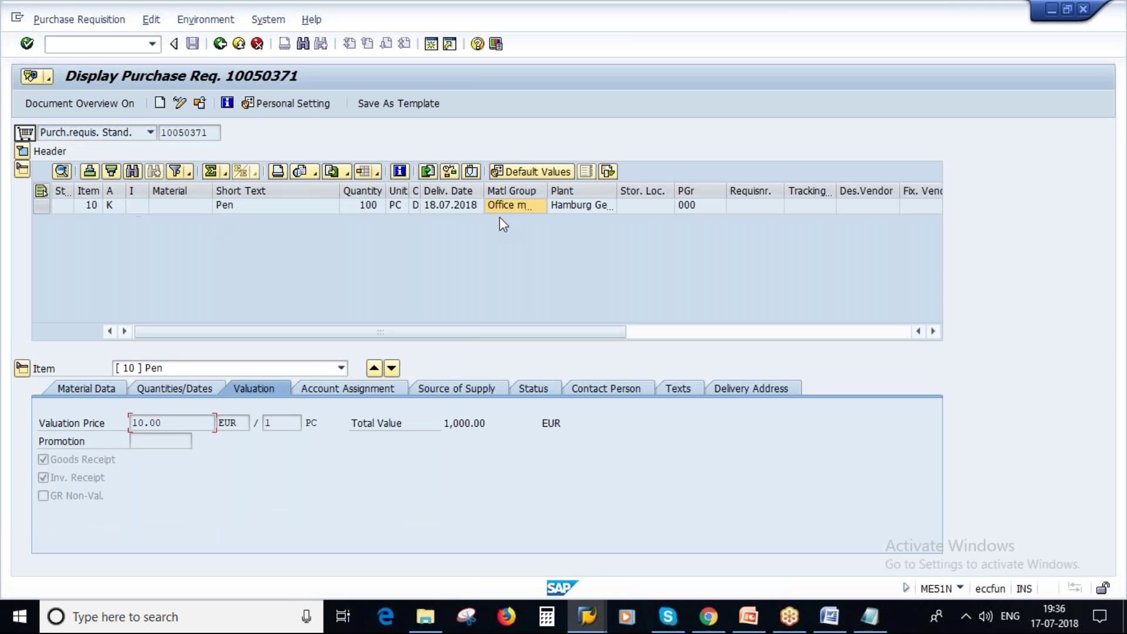
pyautogui.click(341, 368)
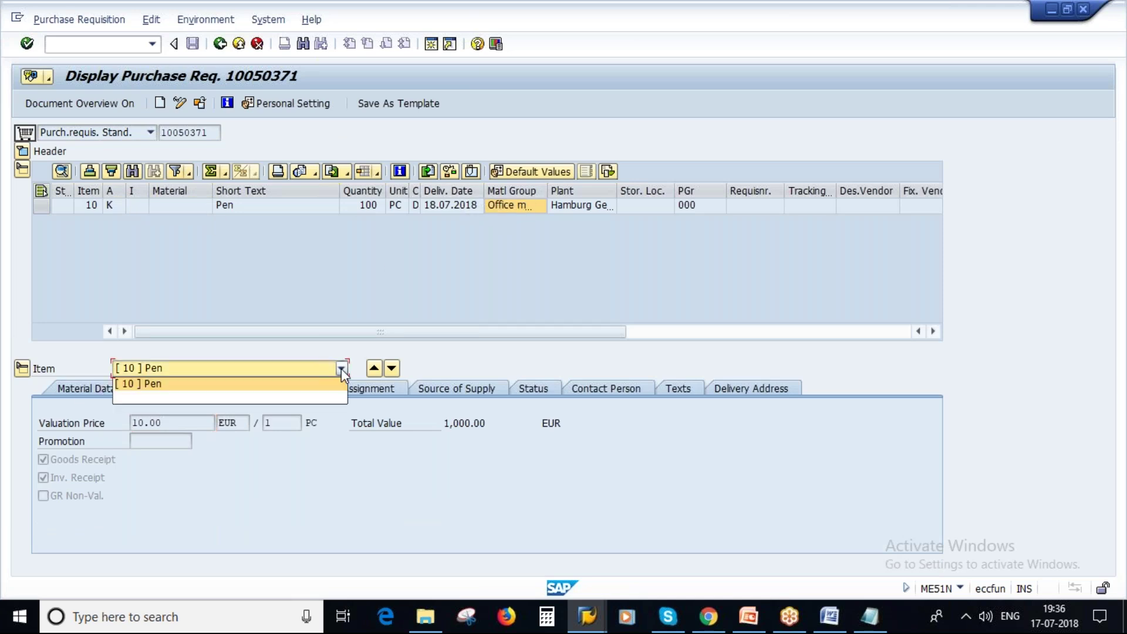
pyautogui.click(179, 384)
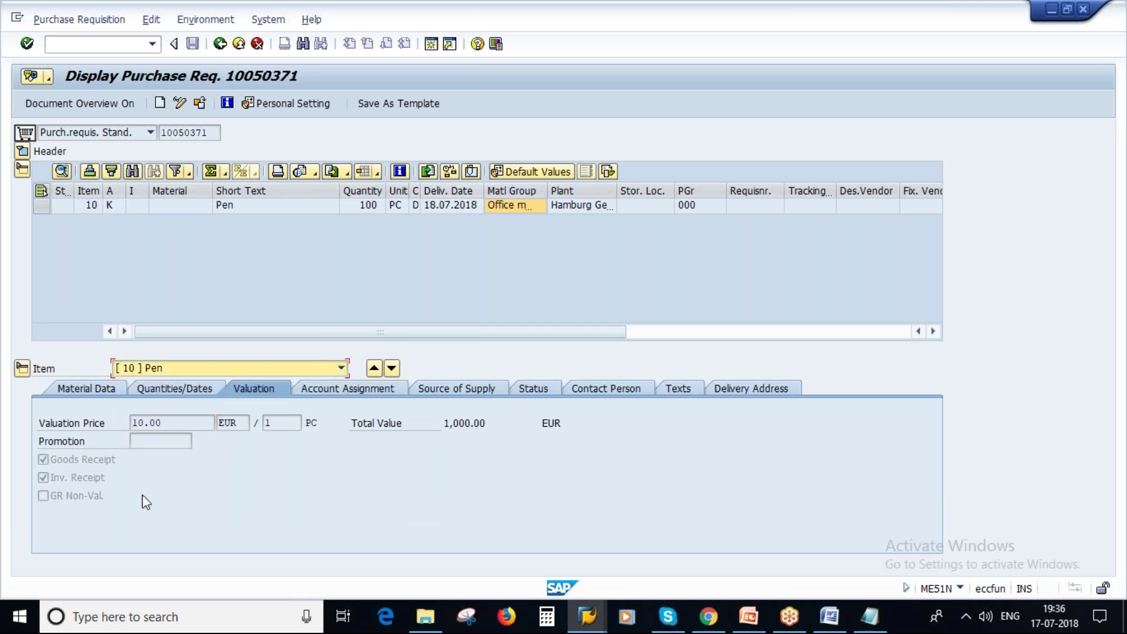
pyautogui.click(104, 392)
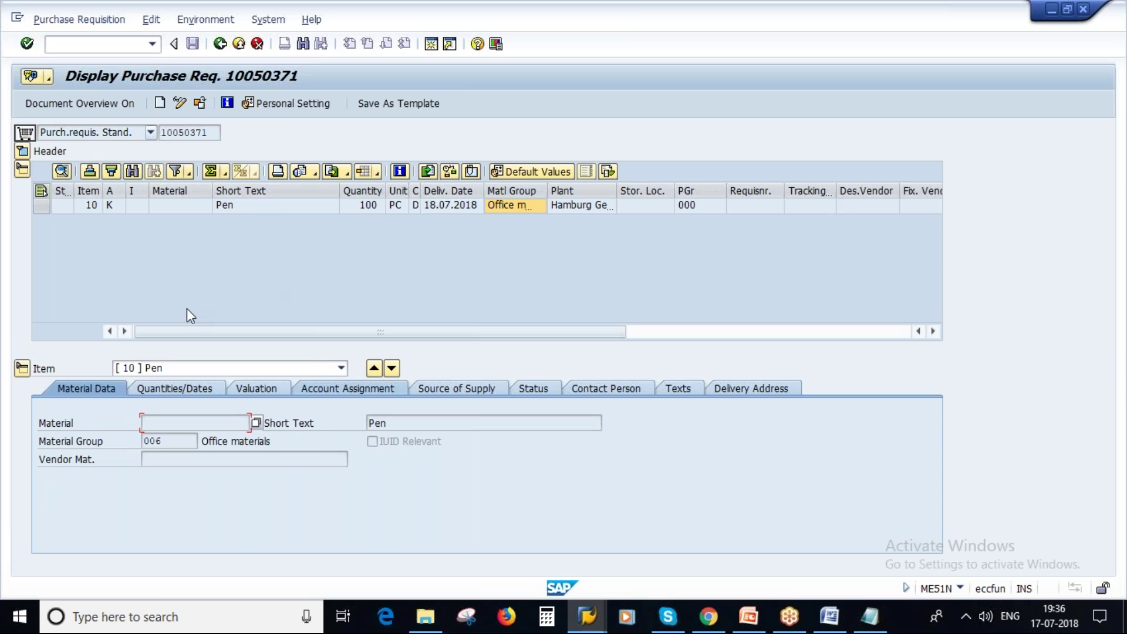
# Switch to PowerPoint and show the Multiple Account Assignment slide.
pyautogui.click(748, 616)
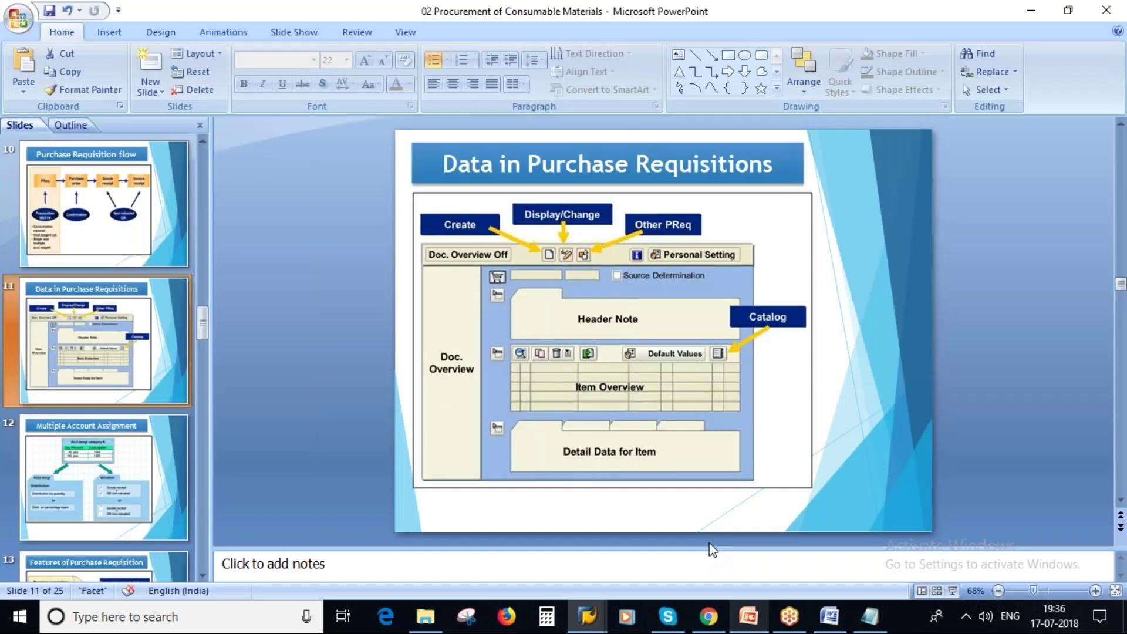
pyautogui.click(101, 455)
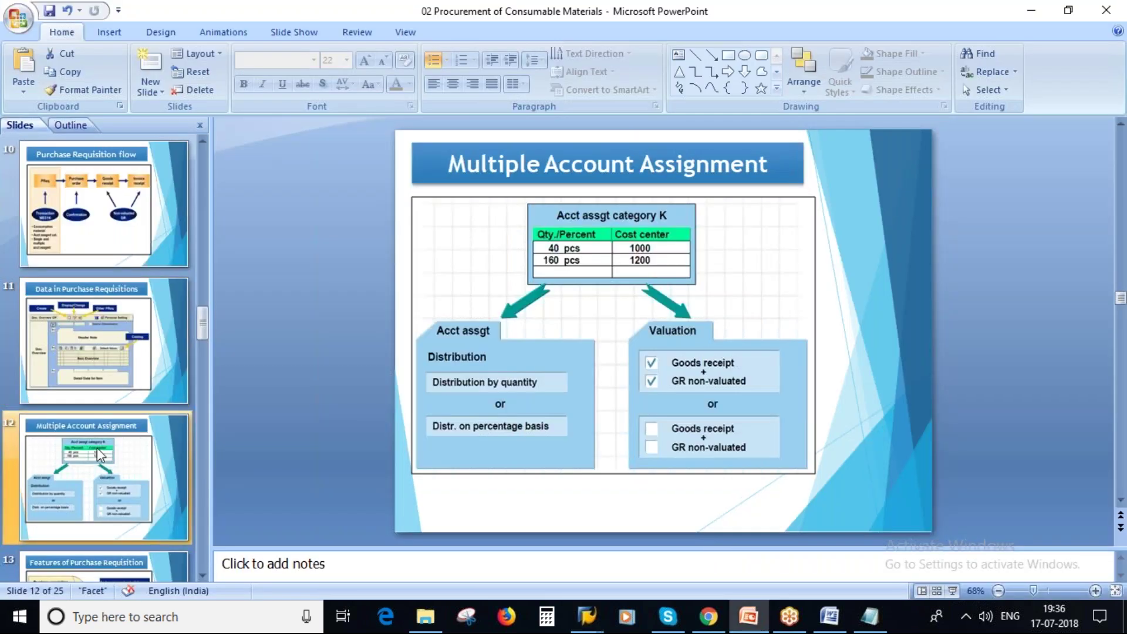
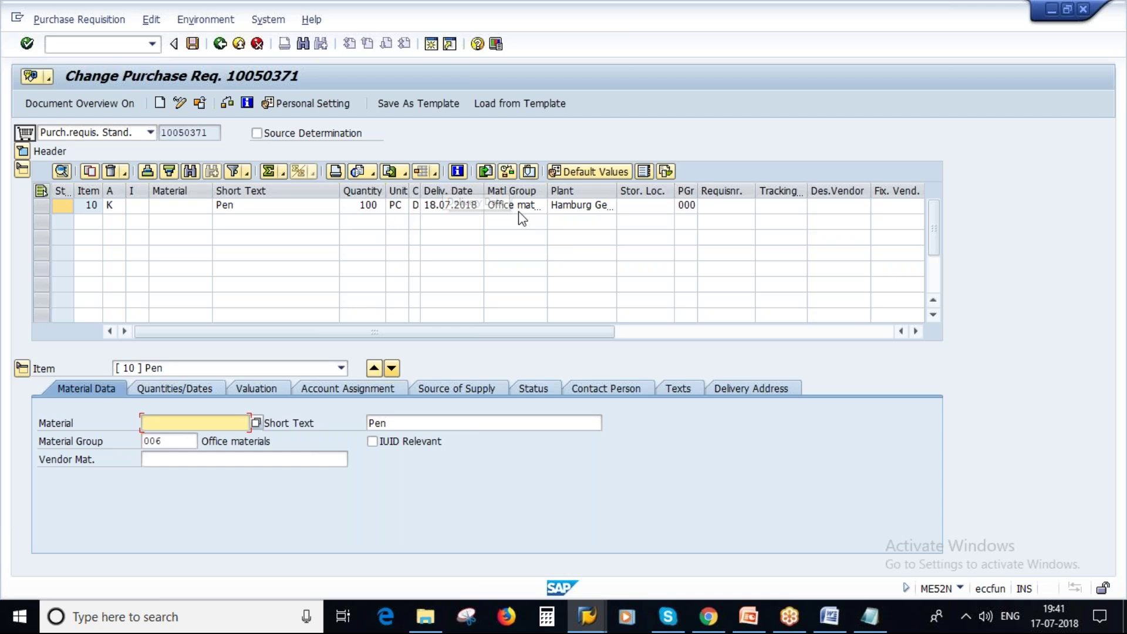
# Start saving the Pen purchase requisition as a template and replace the default template name with a person's first name.
pyautogui.click(759, 624)
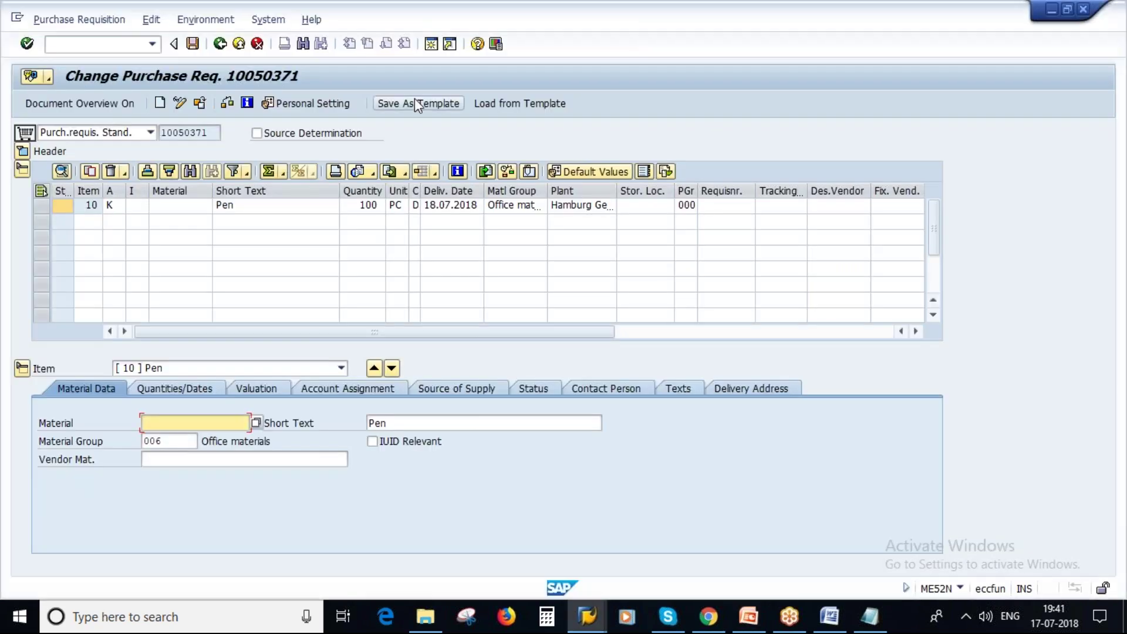
pyautogui.click(416, 99)
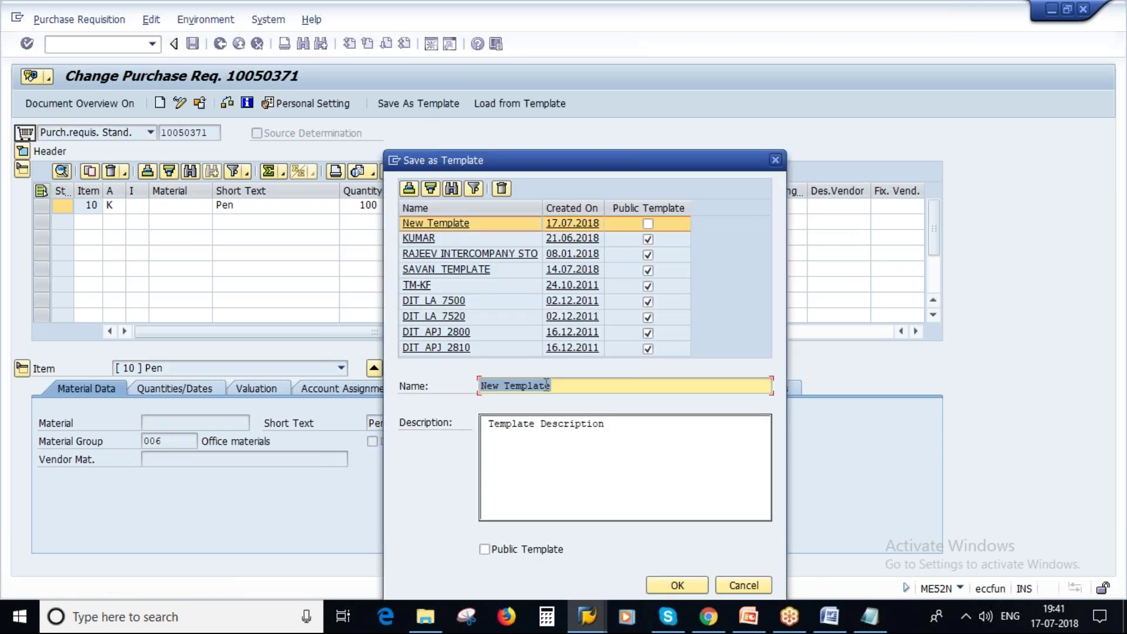
pyautogui.click(567, 384)
pyautogui.press('BackSpace')
pyautogui.press('BackSpace')
pyautogui.press('BackSpace')
pyautogui.press('BackSpace')
pyautogui.press('BackSpace')
pyautogui.press('BackSpace')
pyautogui.press('BackSpace')
pyautogui.press('BackSpace')
pyautogui.press('BackSpace')
pyautogui.press('BackSpace')
pyautogui.press('BackSpace')
pyautogui.press('BackSpace')
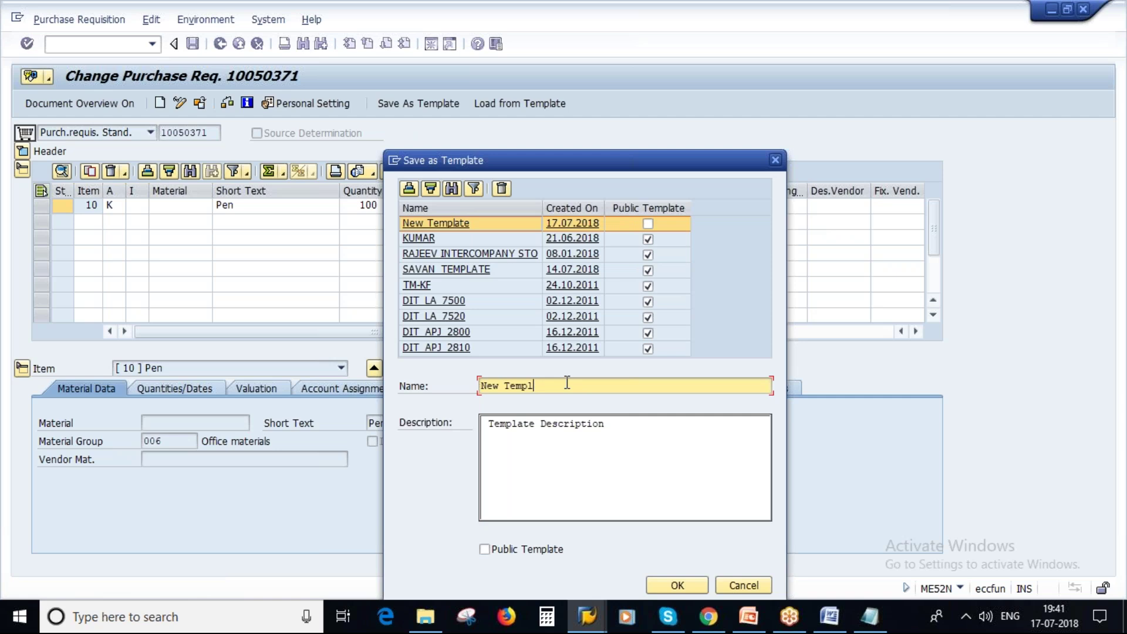
pyautogui.write('Poonam')
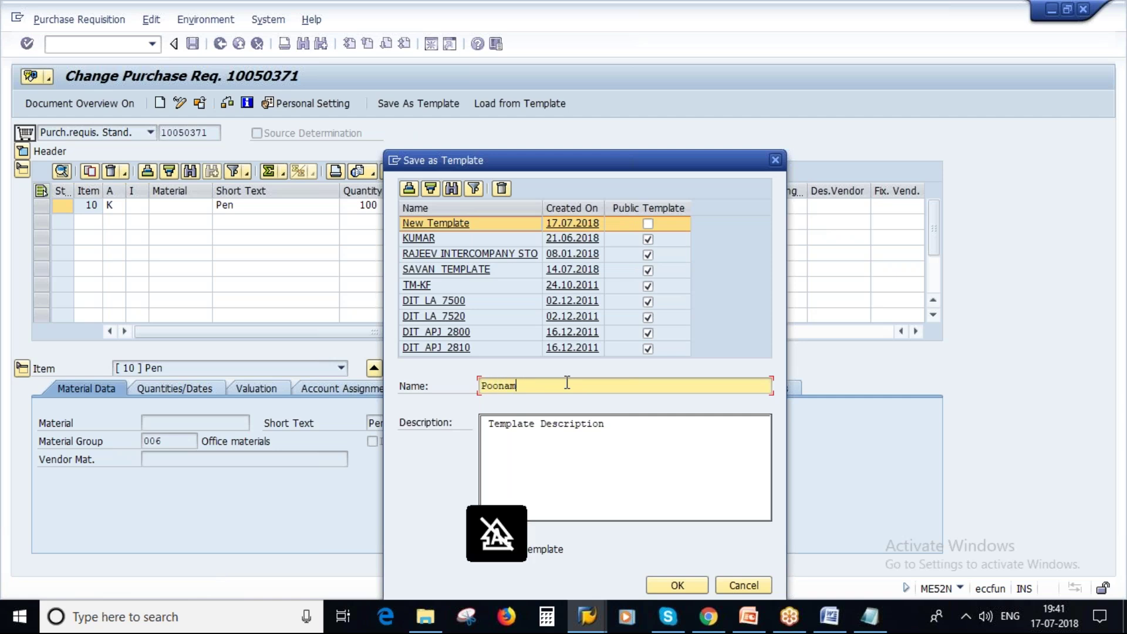
# Make the template public, compare it with the Templates for Purchase Requisition slide in PowerPoint, and create the template in SAP.
pyautogui.moveTo(639, 154); pyautogui.dragTo(663, 102)
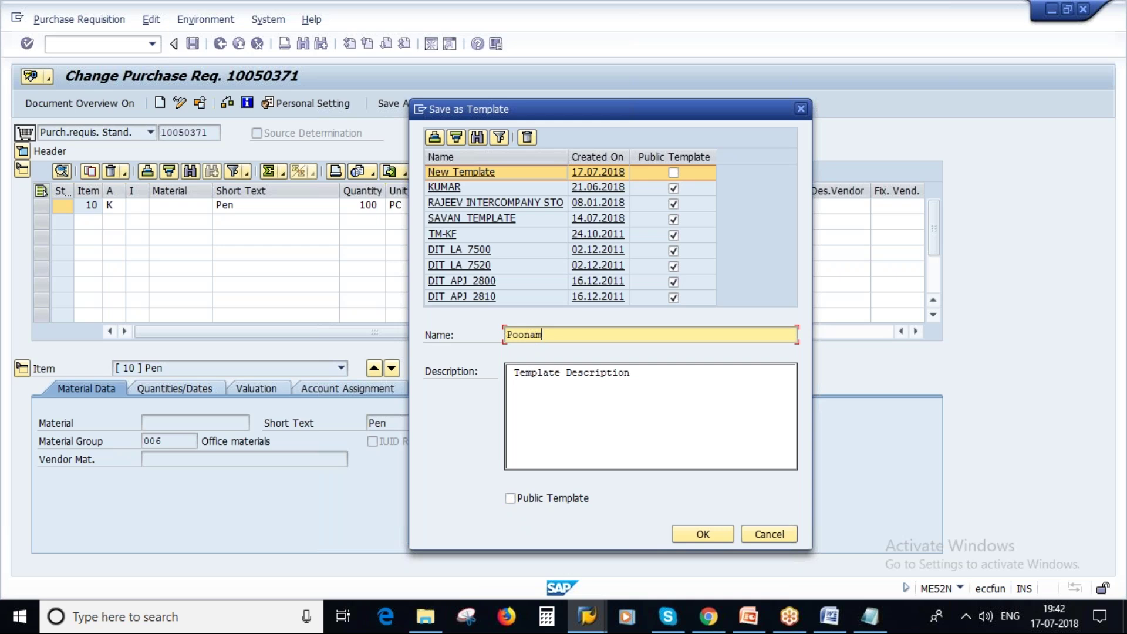
pyautogui.click(510, 497)
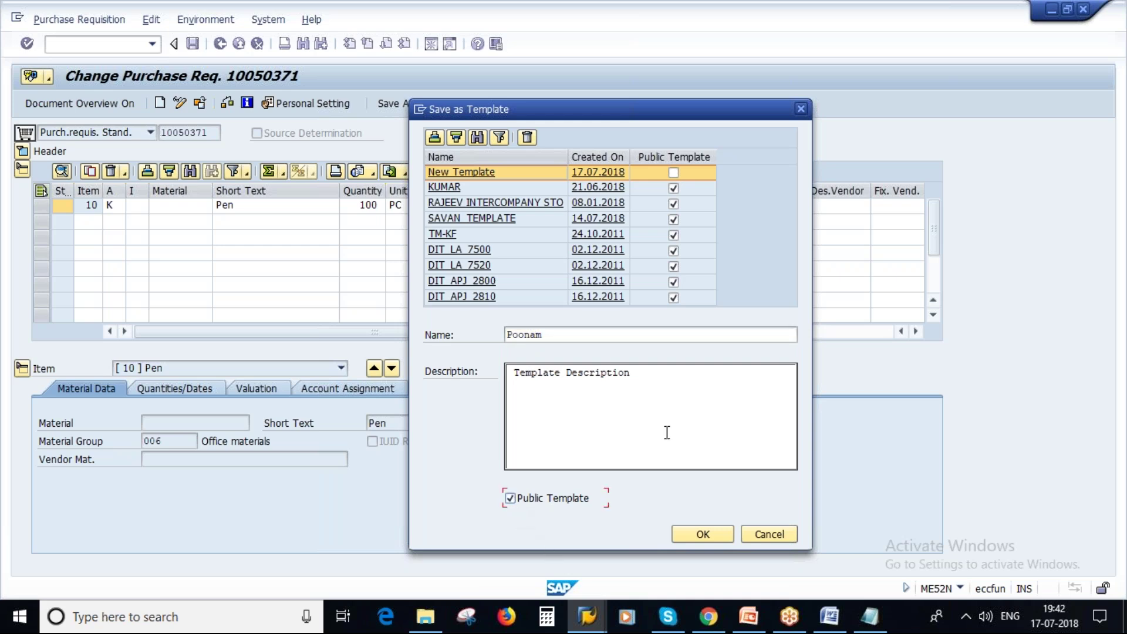
pyautogui.click(749, 616)
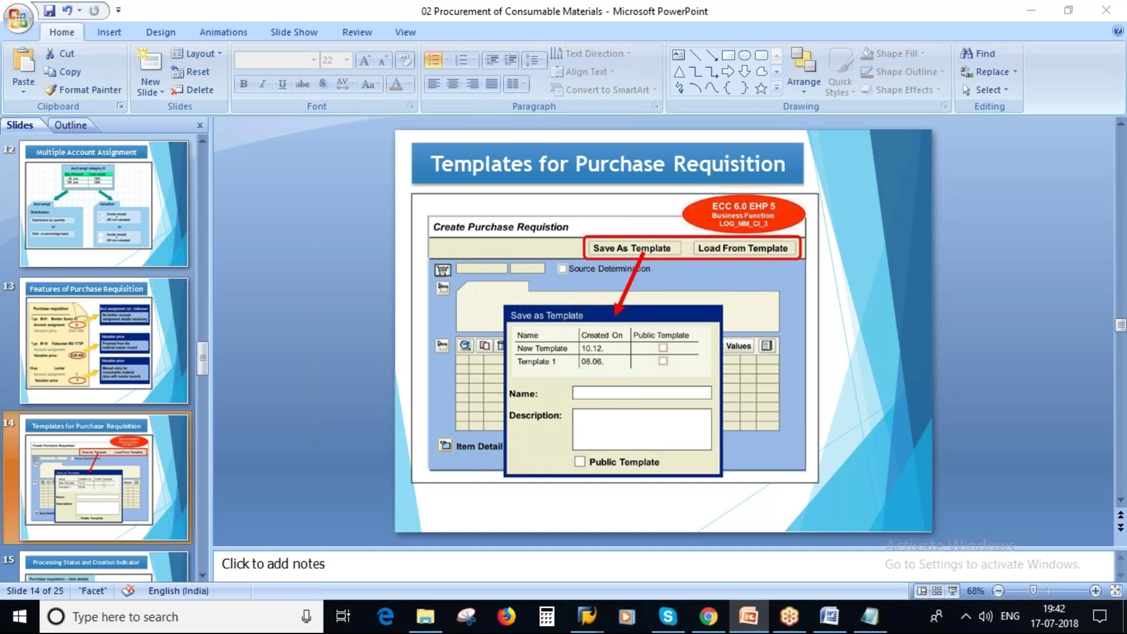
pyautogui.hotkey('alt', 'Tab')
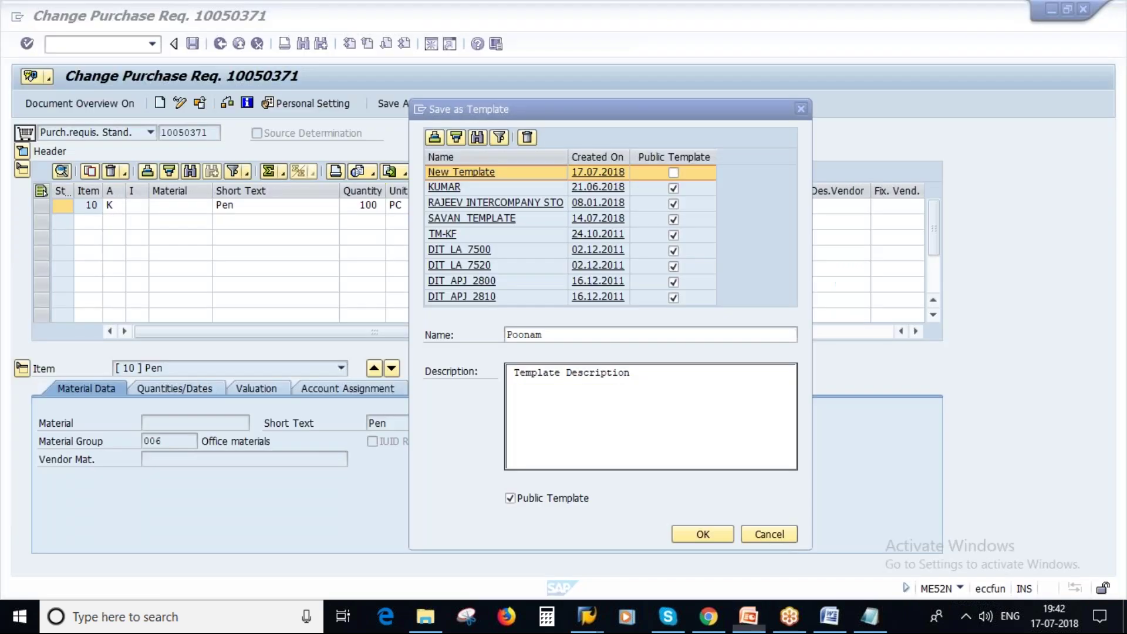
pyautogui.click(706, 534)
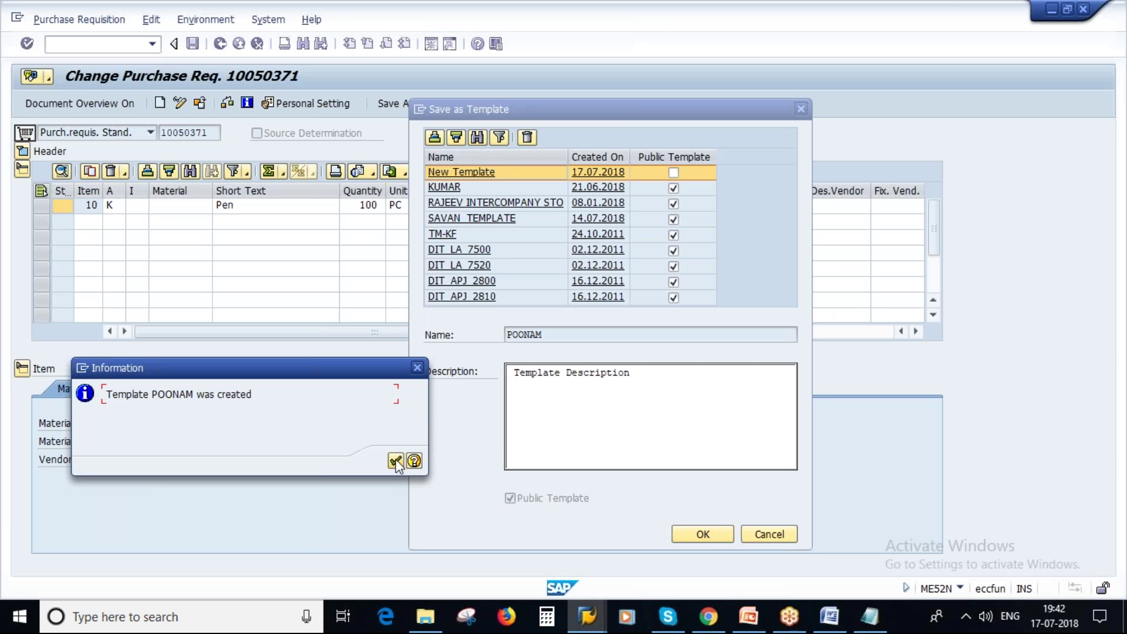
pyautogui.press('Return')
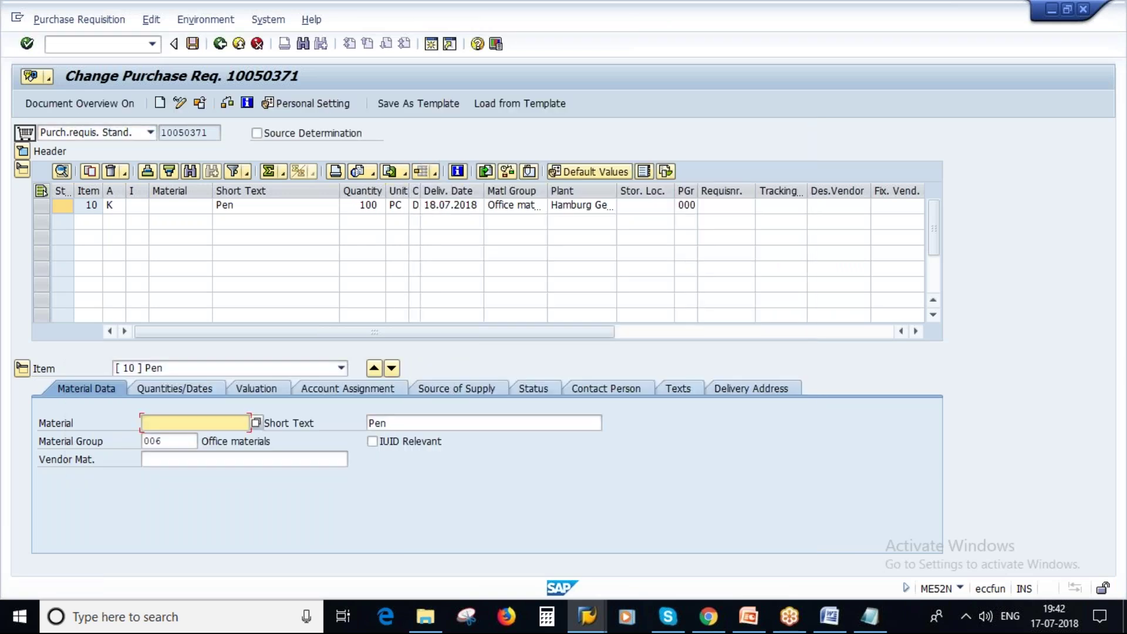
# Save the Pen purchase requisition and leave the change transaction.
pyautogui.click(193, 44)
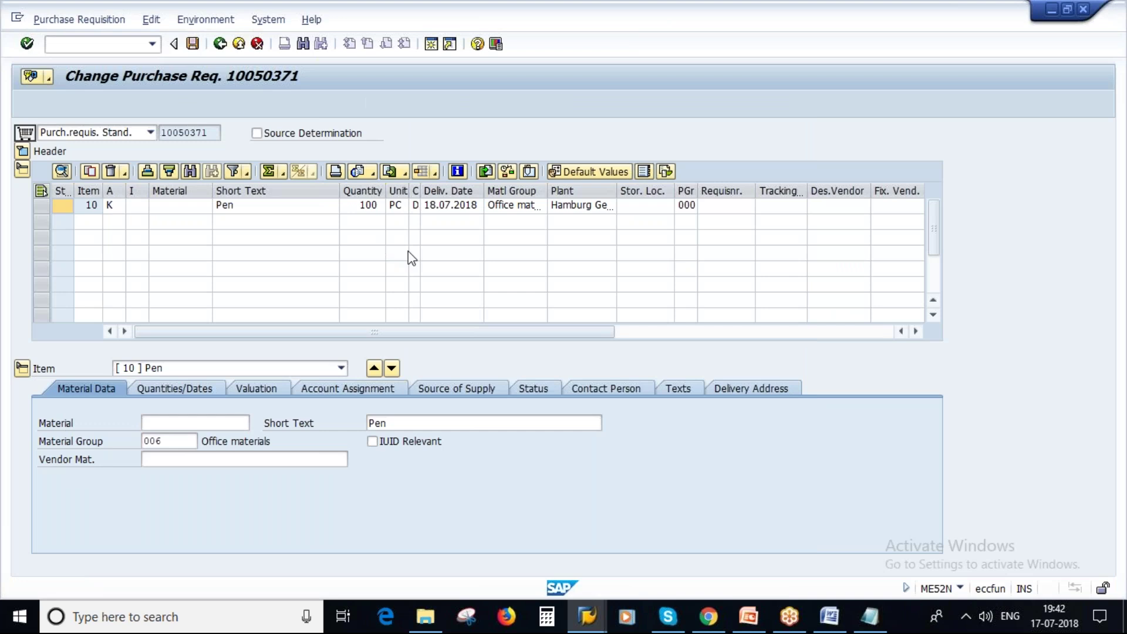
pyautogui.press('Return')
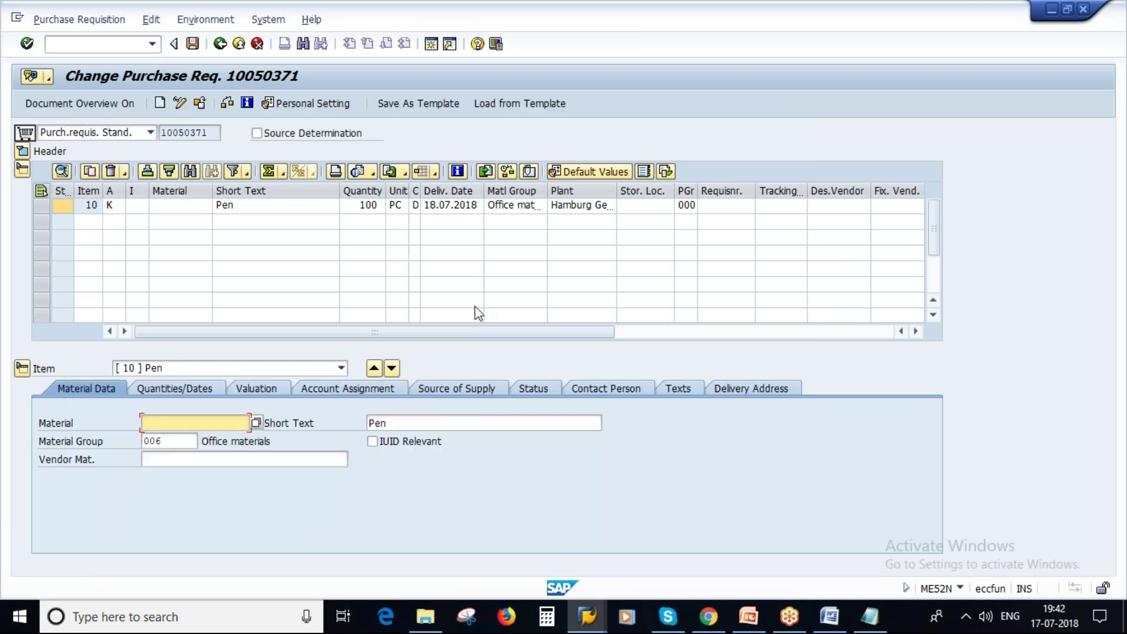
pyautogui.click(219, 44)
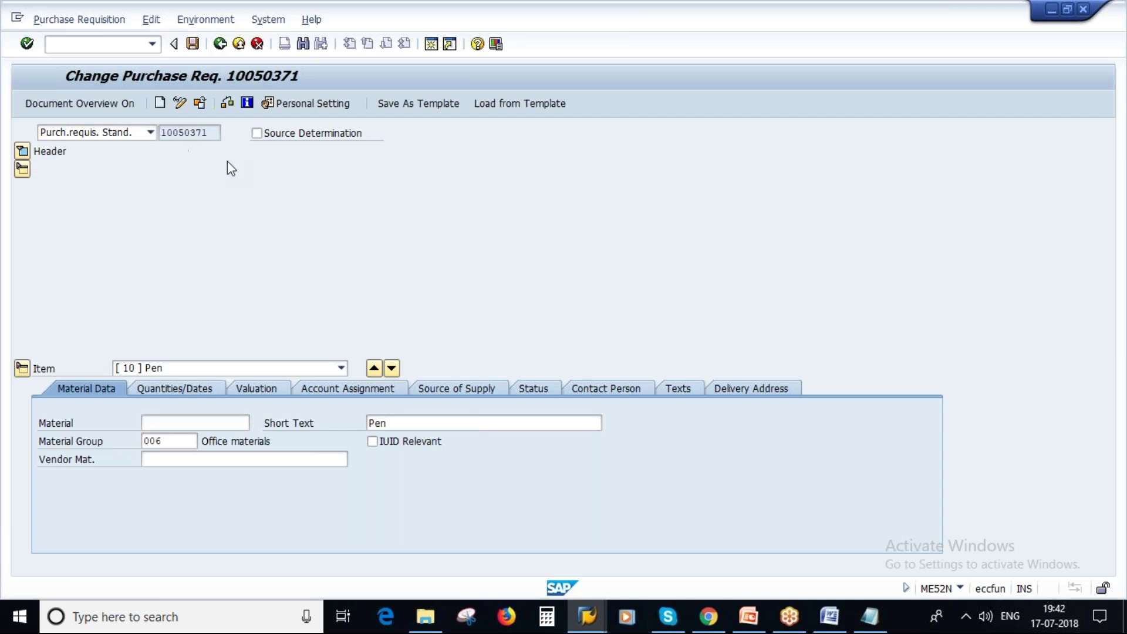
# Start a new purchase requisition with ME51N and load the public template created on 17.07.2018 into it.
pyautogui.write('me51n')
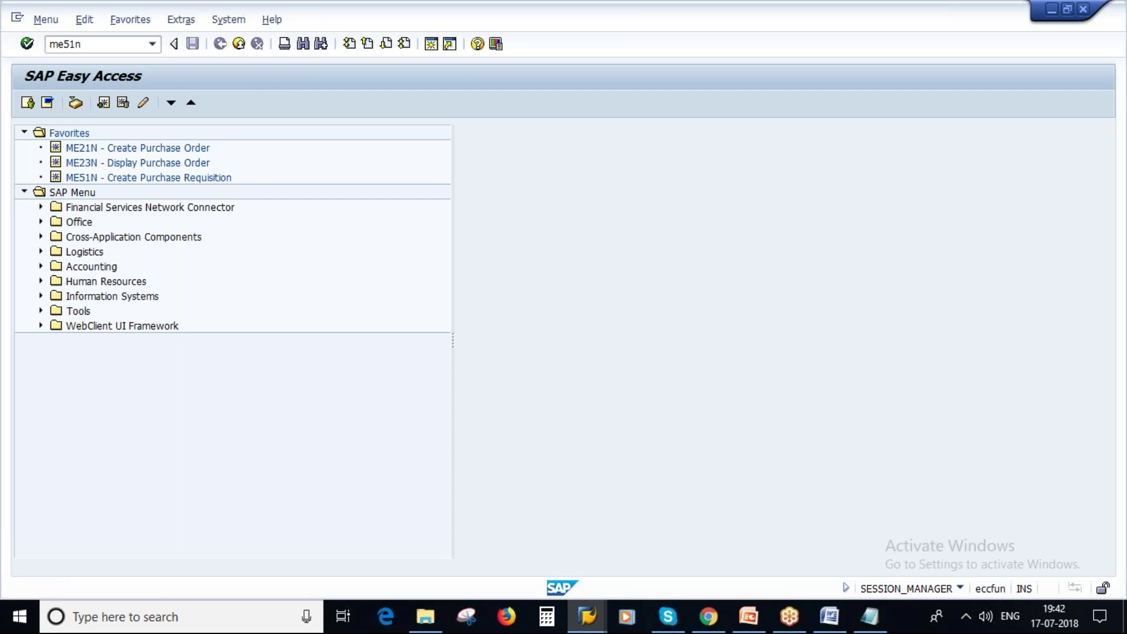
pyautogui.press('Return')
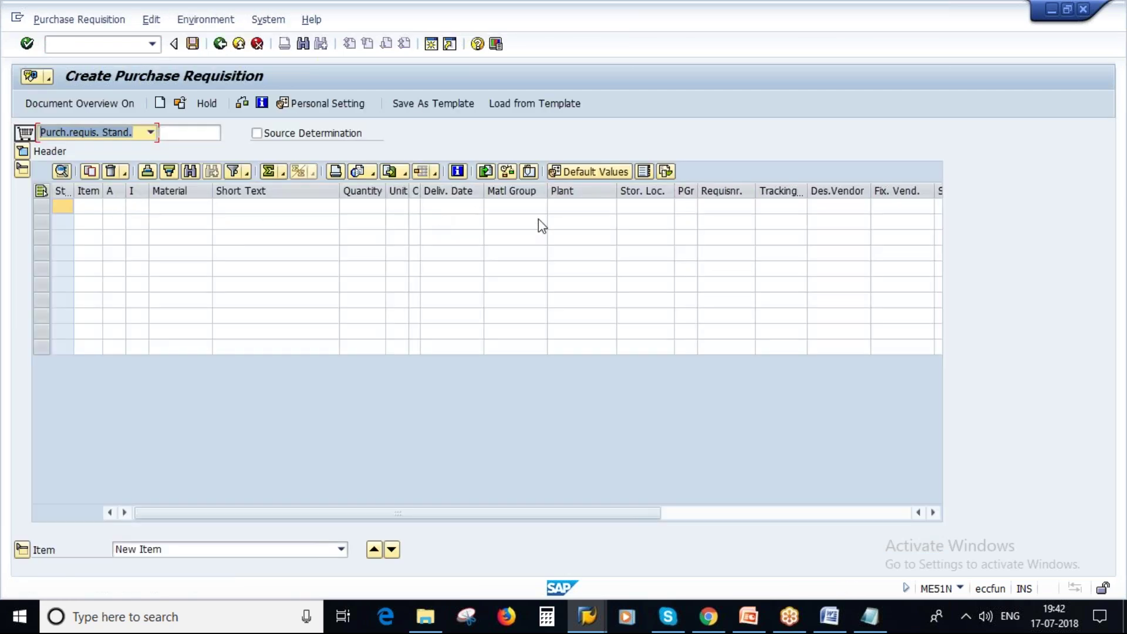
pyautogui.click(530, 103)
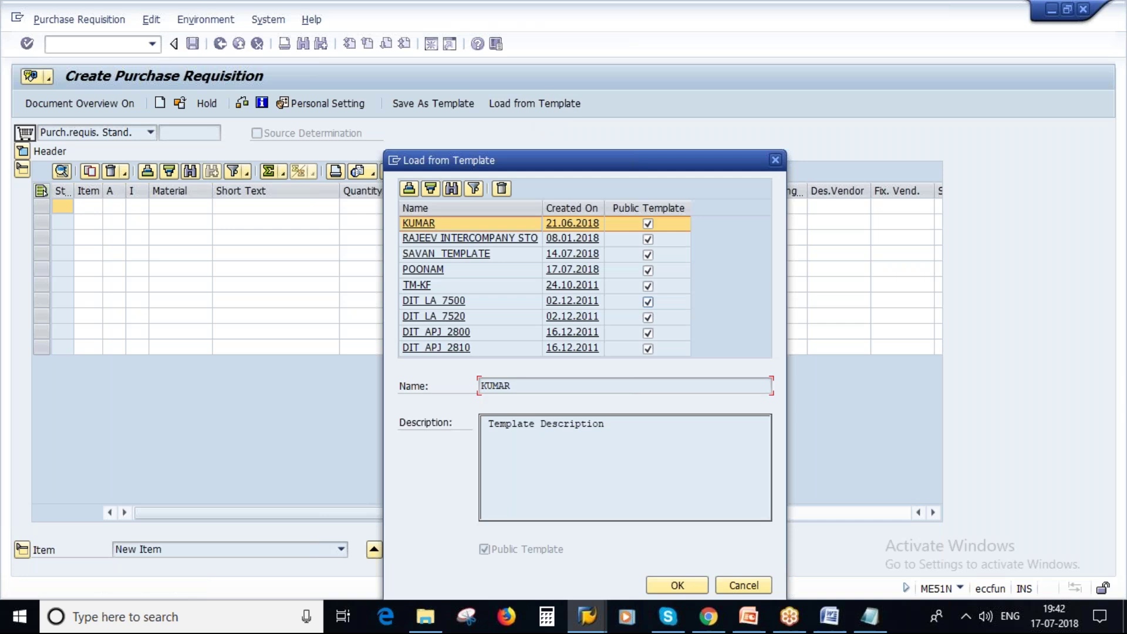
pyautogui.click(424, 272)
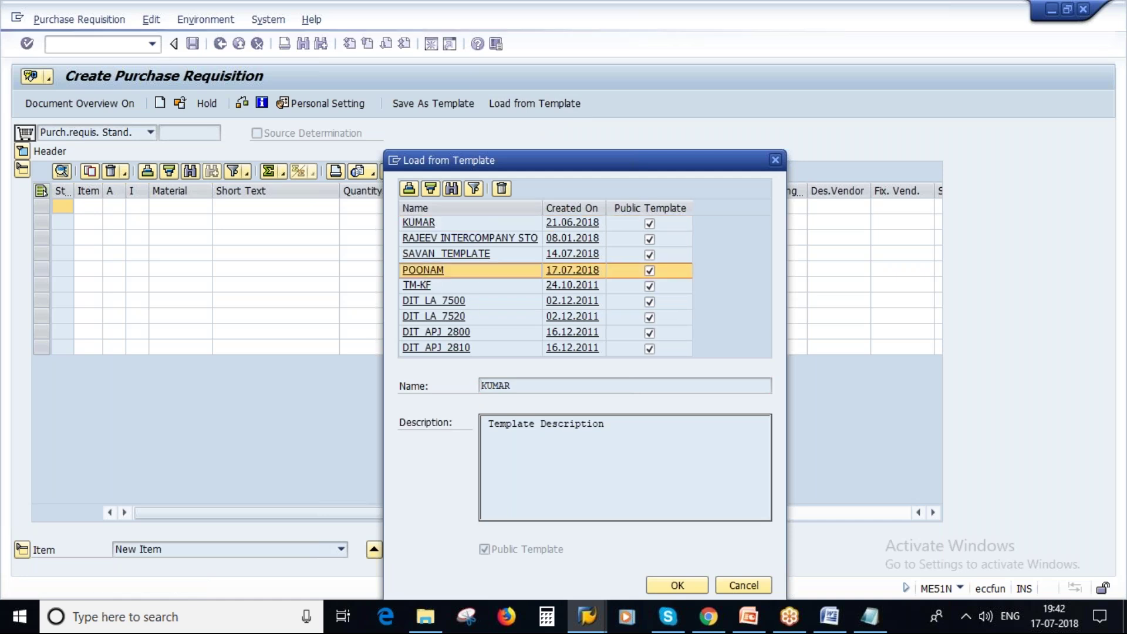
pyautogui.click(676, 585)
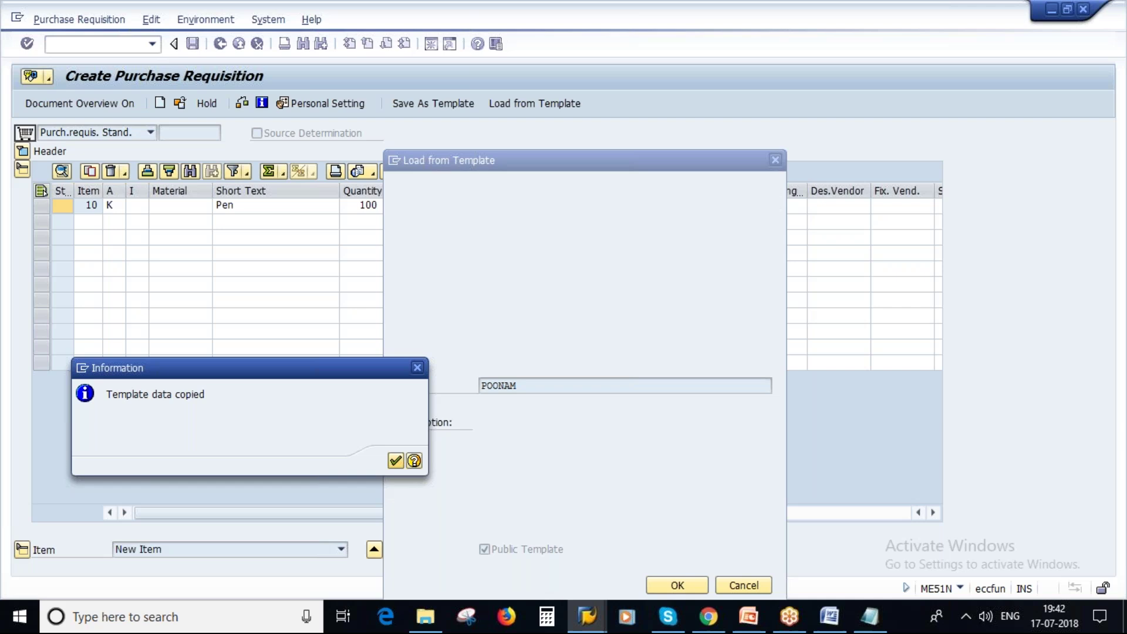
pyautogui.click(395, 460)
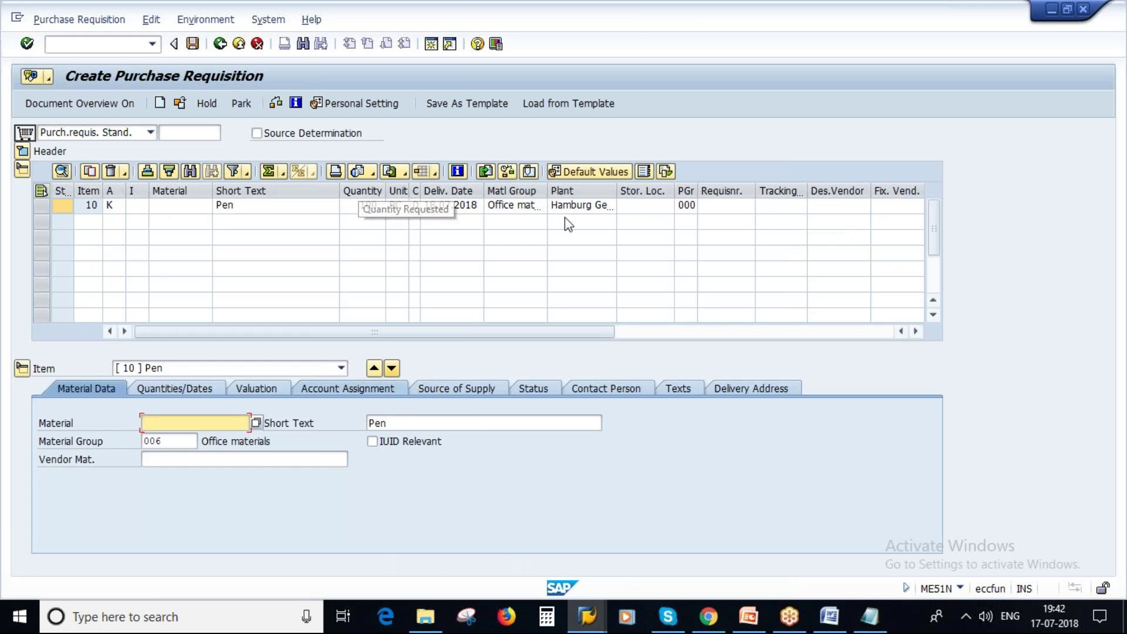
# Replace the short text of item 10 with "Laptop" in the new requisition.
pyautogui.click(235, 206)
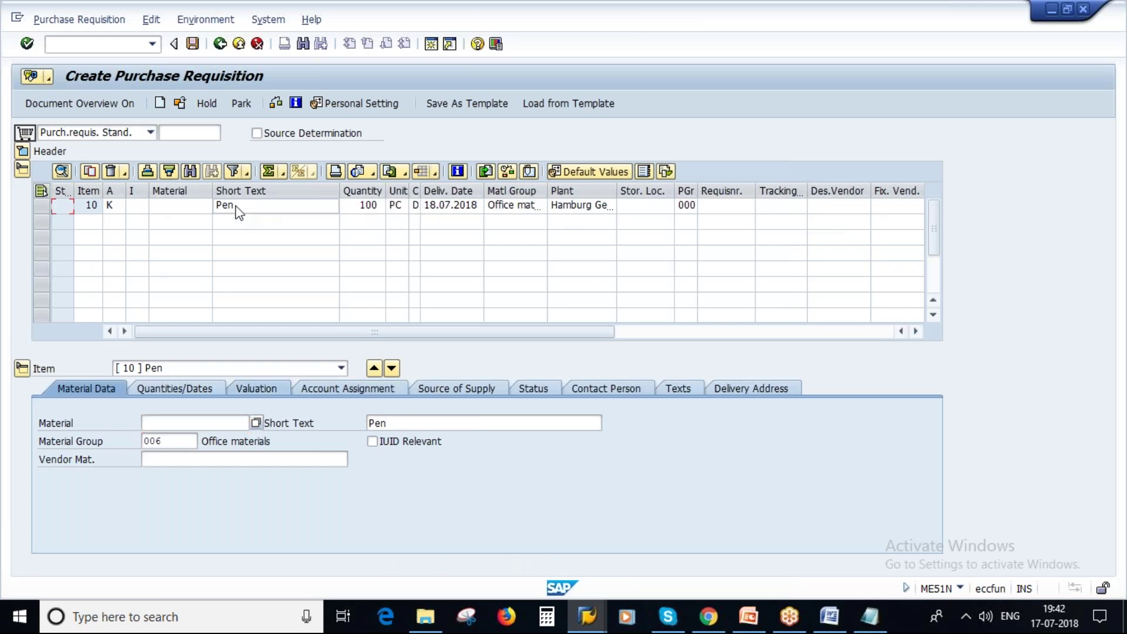
pyautogui.click(235, 205)
pyautogui.press('BackSpace')
pyautogui.press('BackSpace')
pyautogui.press('BackSpace')
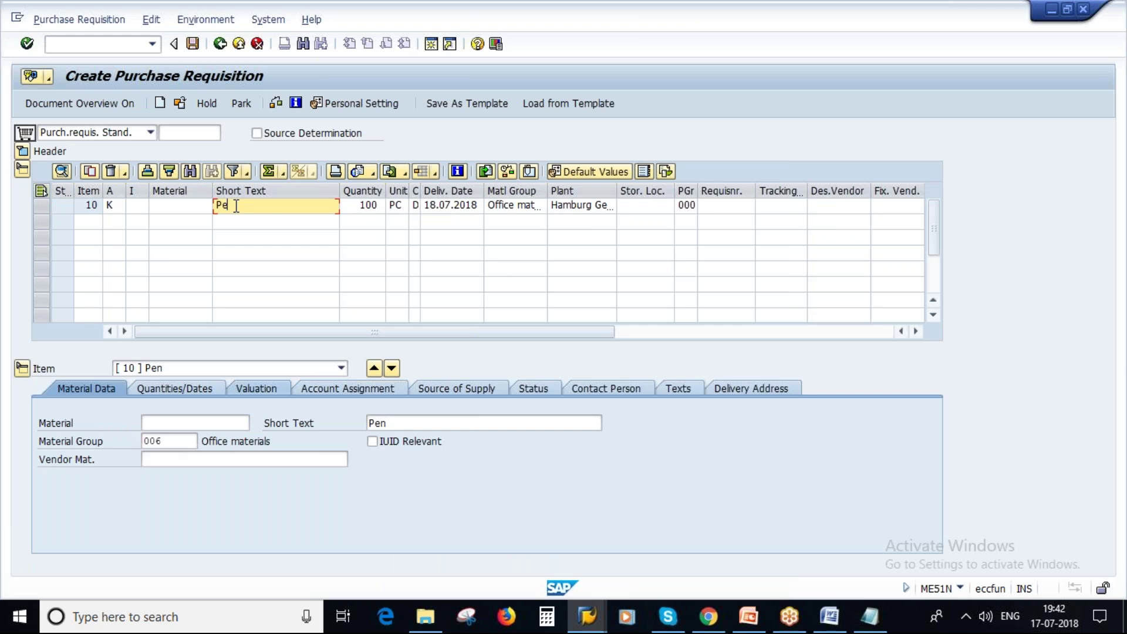
pyautogui.press('capslock')
pyautogui.write('Laptop')
# Switch to PowerPoint and show the Processing Status and Creation Indicator slide.
pyautogui.click(743, 619)
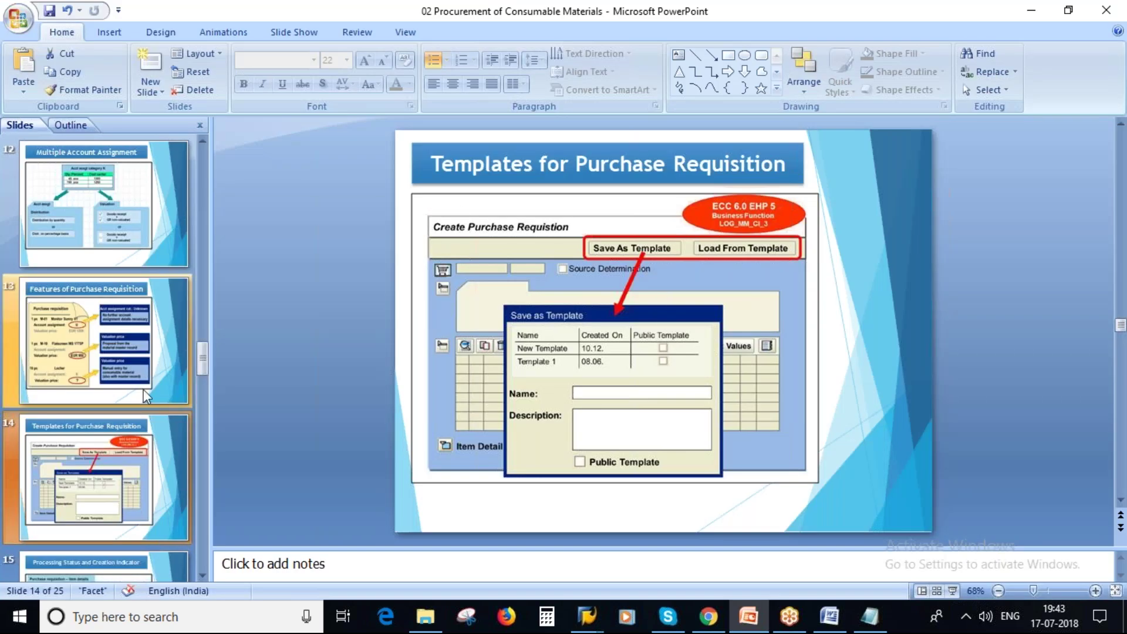
pyautogui.scroll(-2, 99, 352)
pyautogui.click(105, 476)
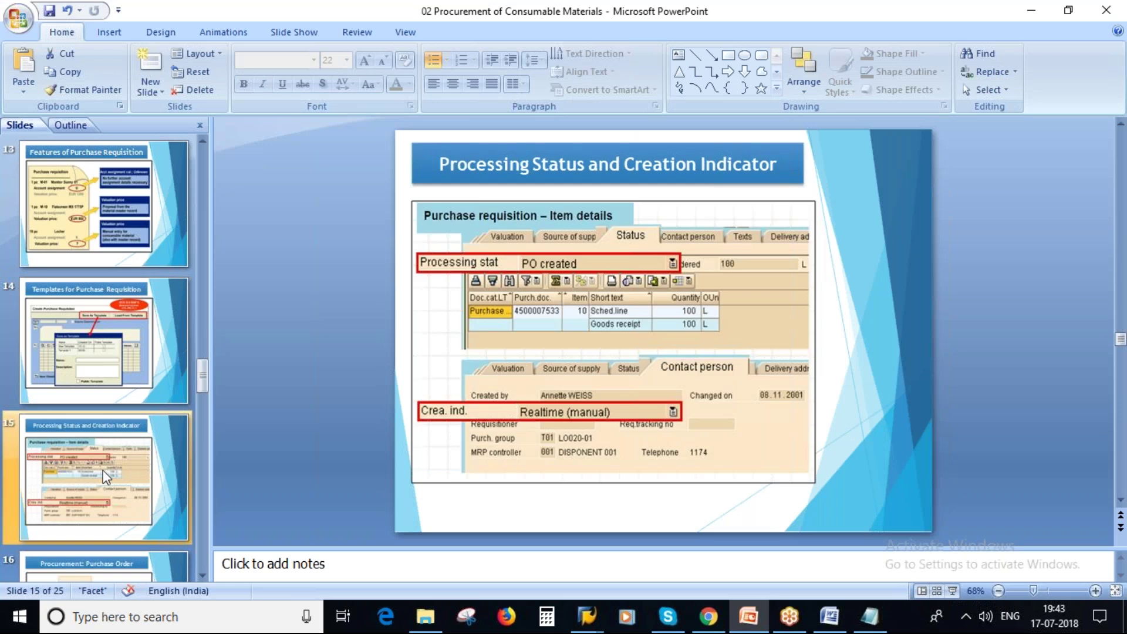
pyautogui.hotkey('shift', 'F5')
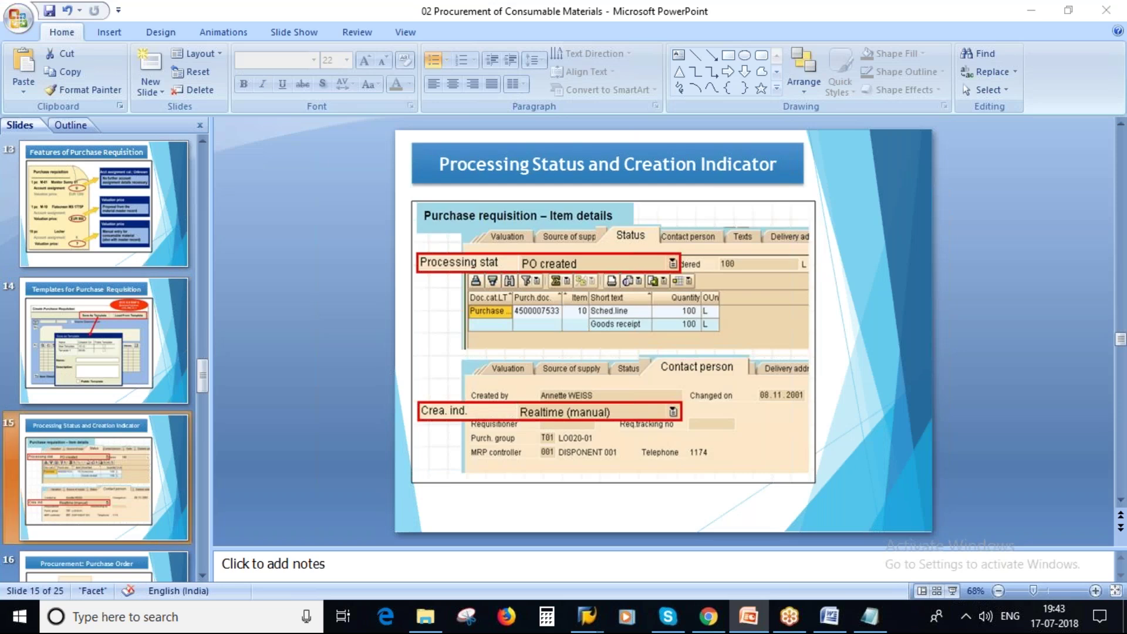
# Return to SAP and leave the new purchase requisition without saving it.
pyautogui.hotkey('alt', 'Tab')
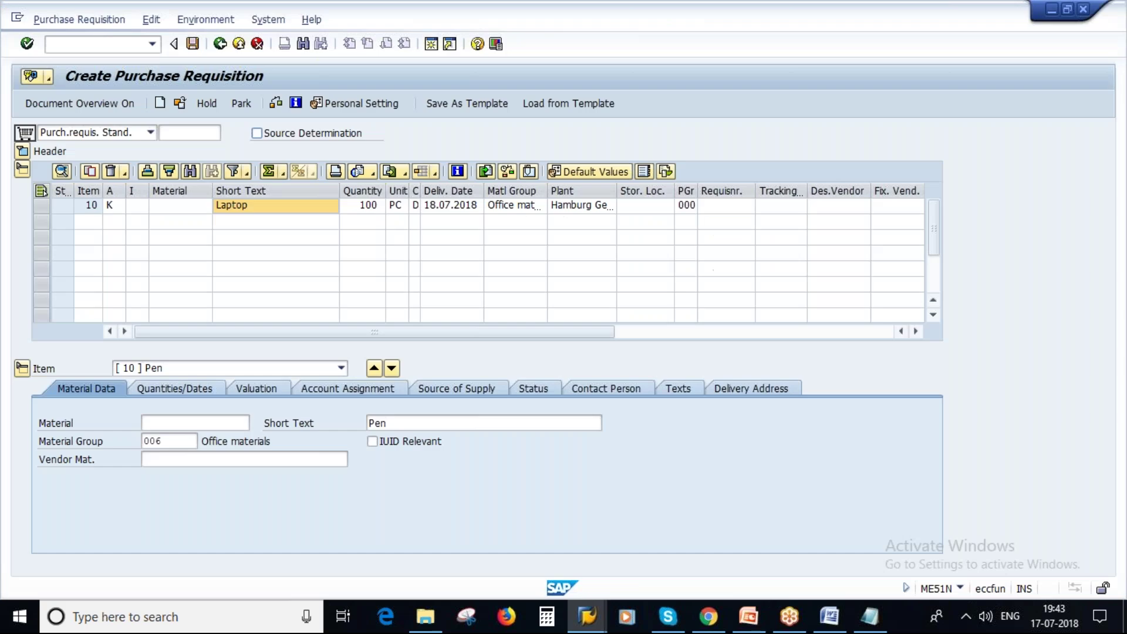
pyautogui.press('F3')
pyautogui.press('Tab')
pyautogui.press('Return')
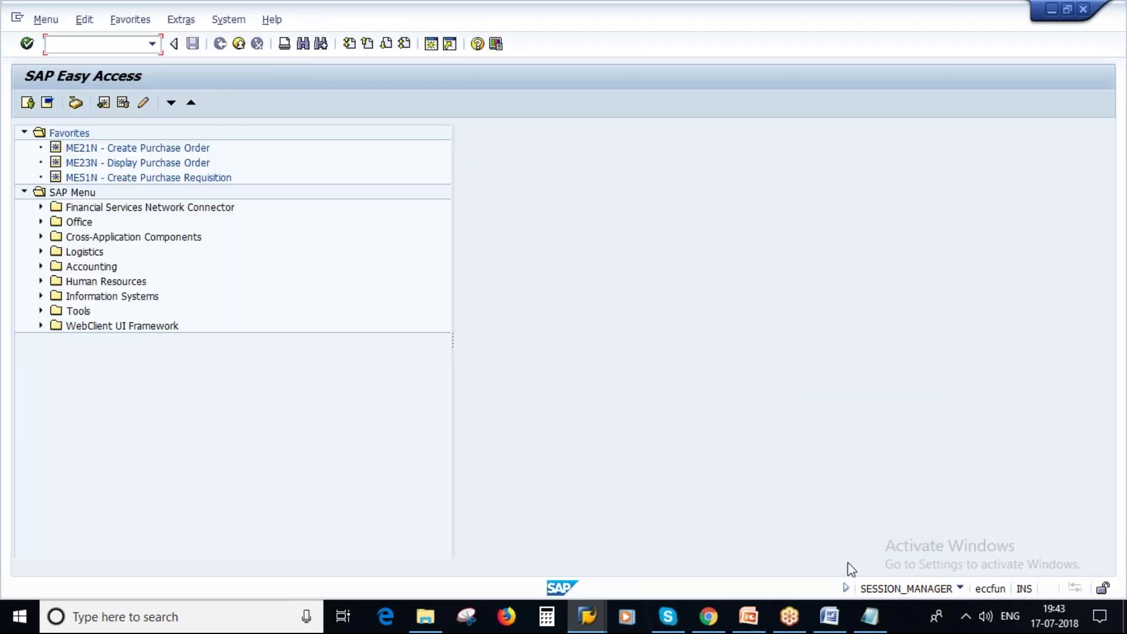
# Check the requisition number noted in Notepad and display the Pen purchase requisition in SAP with ME53N.
pyautogui.click(868, 624)
pyautogui.moveTo(383, 147); pyautogui.dragTo(479, 168)
pyautogui.hotkey('alt', 'Tab')
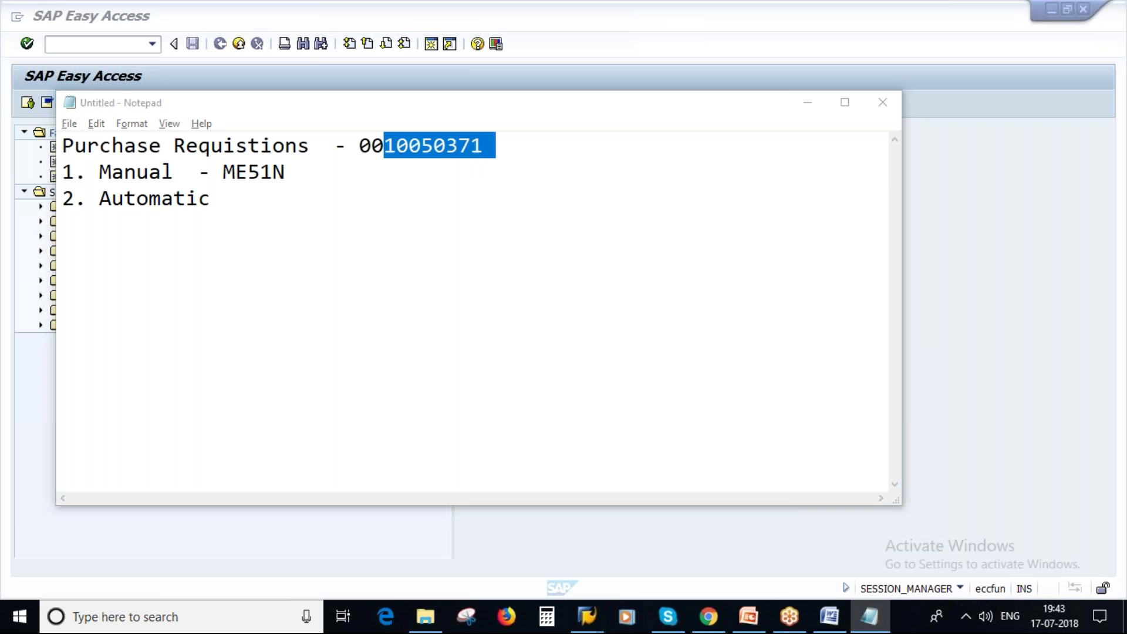
pyautogui.write('me53n')
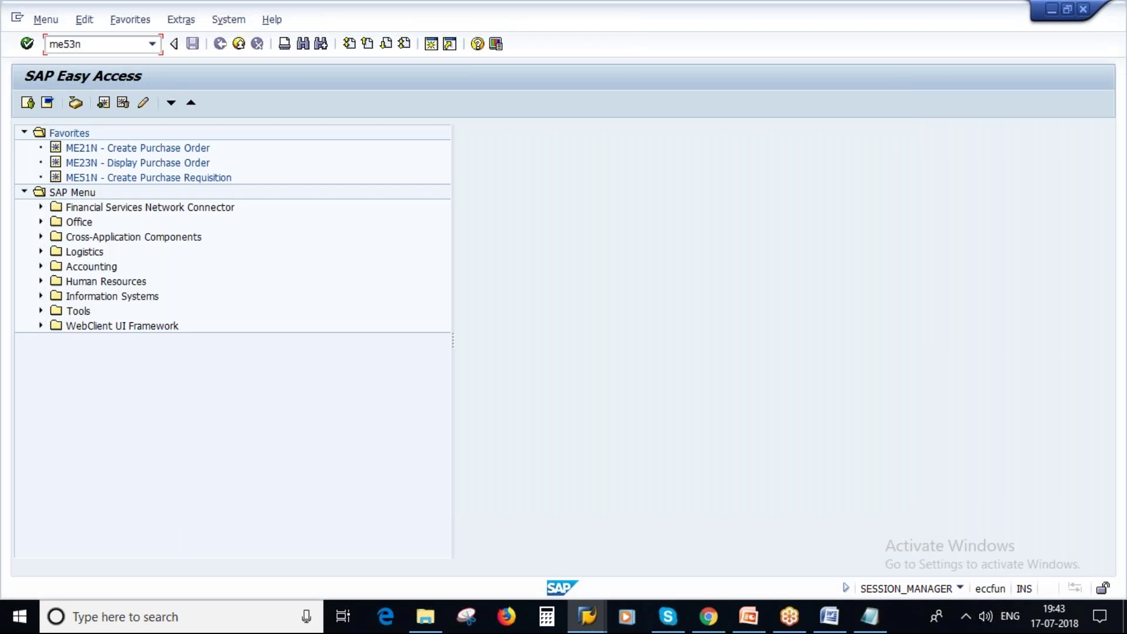
pyautogui.press('Return')
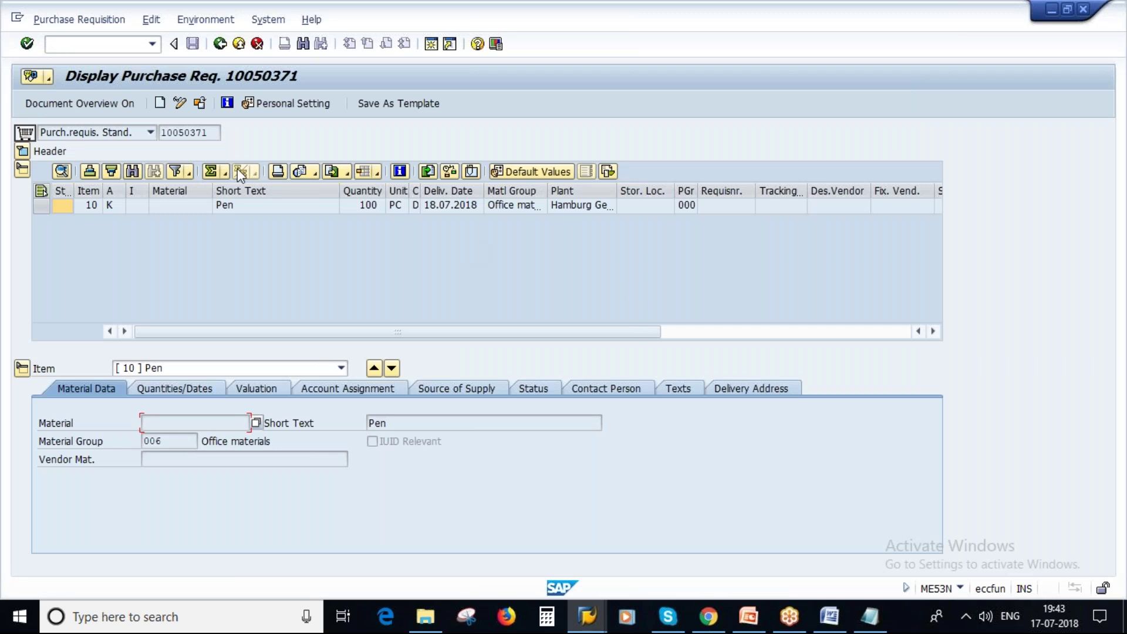
# Present the Processing Status and Creation Indicator slide full screen in PowerPoint, mark its status, creation indicator and contact person areas, and erase the marks.
pyautogui.click(748, 616)
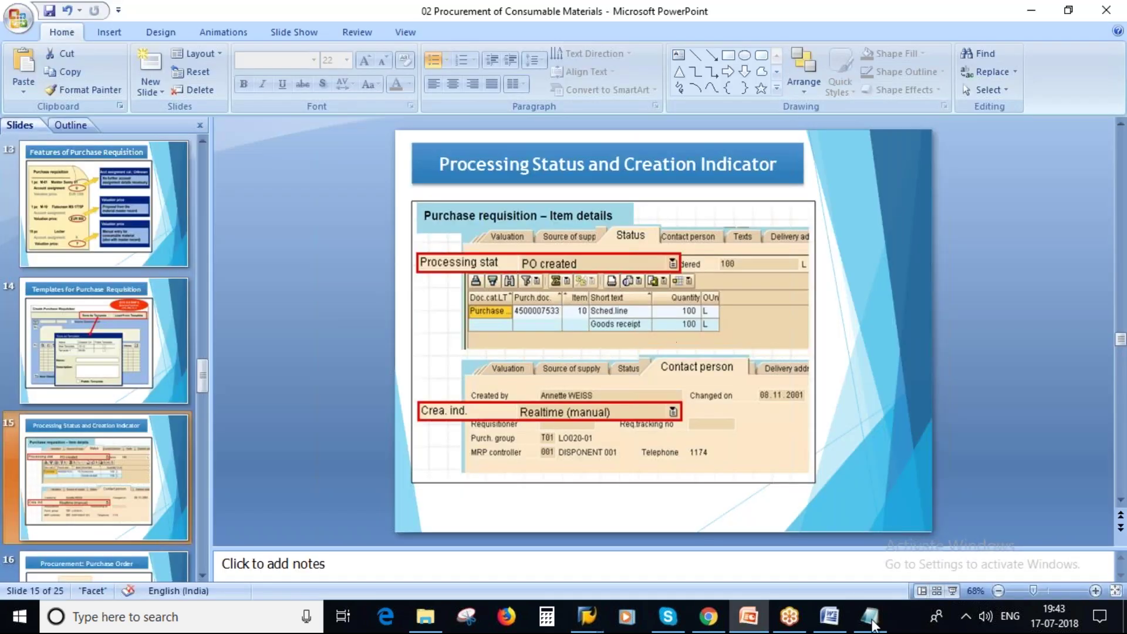
pyautogui.click(952, 590)
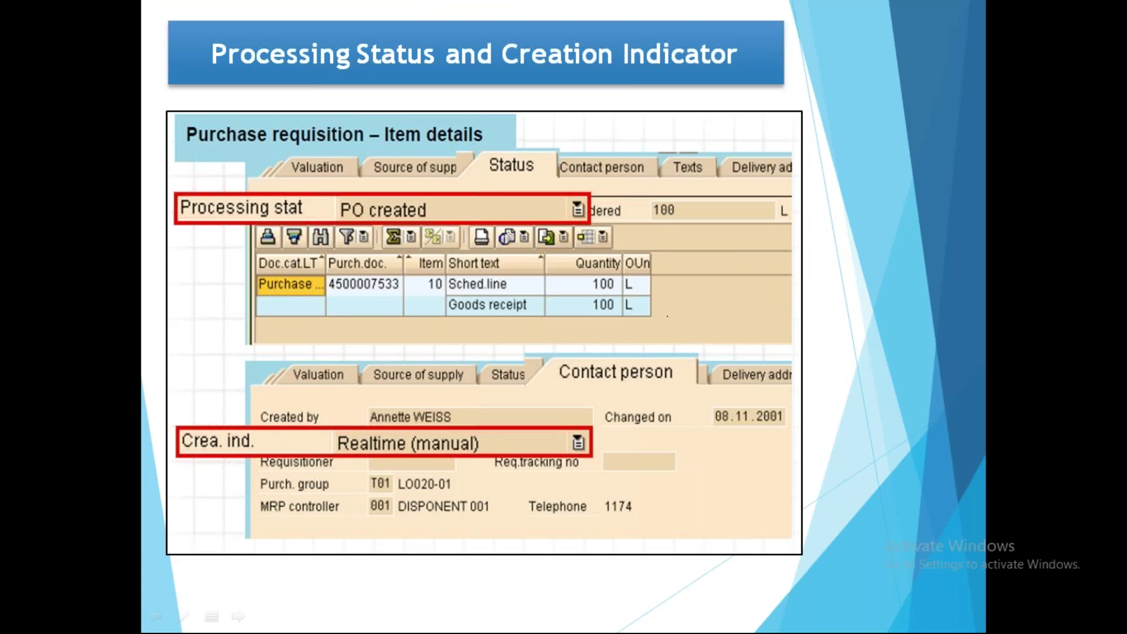
pyautogui.moveTo(185, 223)
pyautogui.mouseDown()
pyautogui.moveTo(266, 196)
pyautogui.moveTo(361, 199)
pyautogui.moveTo(470, 235)
pyautogui.moveTo(474, 181)
pyautogui.moveTo(364, 232)
pyautogui.moveTo(523, 187)
pyautogui.moveTo(405, 183)
pyautogui.mouseUp()
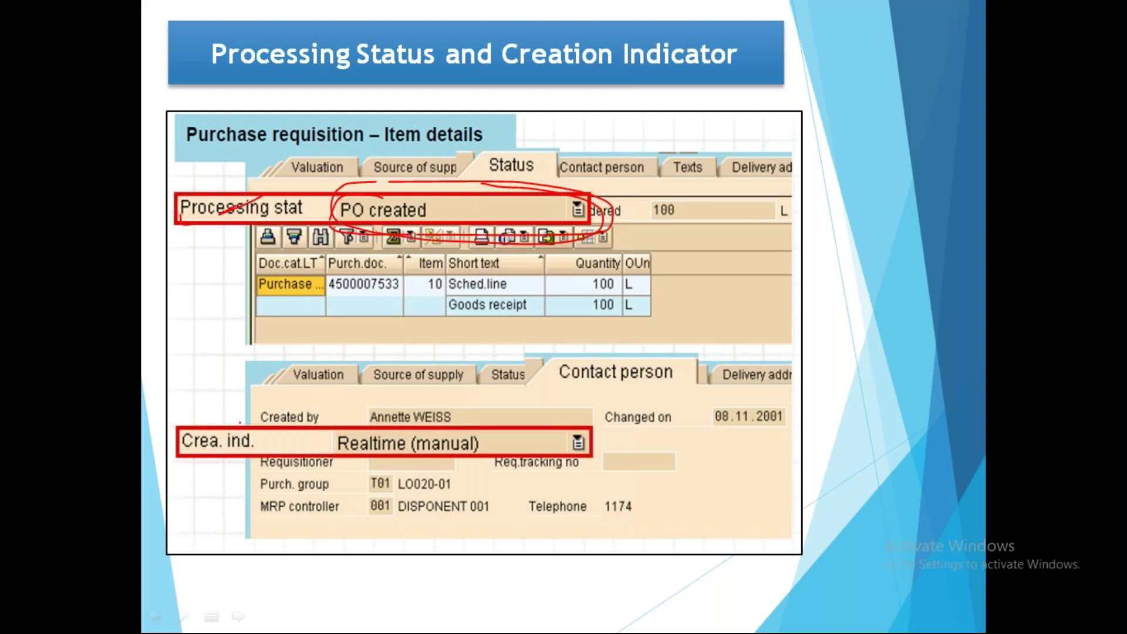
pyautogui.moveTo(221, 416)
pyautogui.mouseDown()
pyautogui.moveTo(255, 473)
pyautogui.moveTo(184, 454)
pyautogui.moveTo(293, 460)
pyautogui.moveTo(270, 482)
pyautogui.mouseUp()
pyautogui.moveTo(607, 381); pyautogui.dragTo(660, 354)
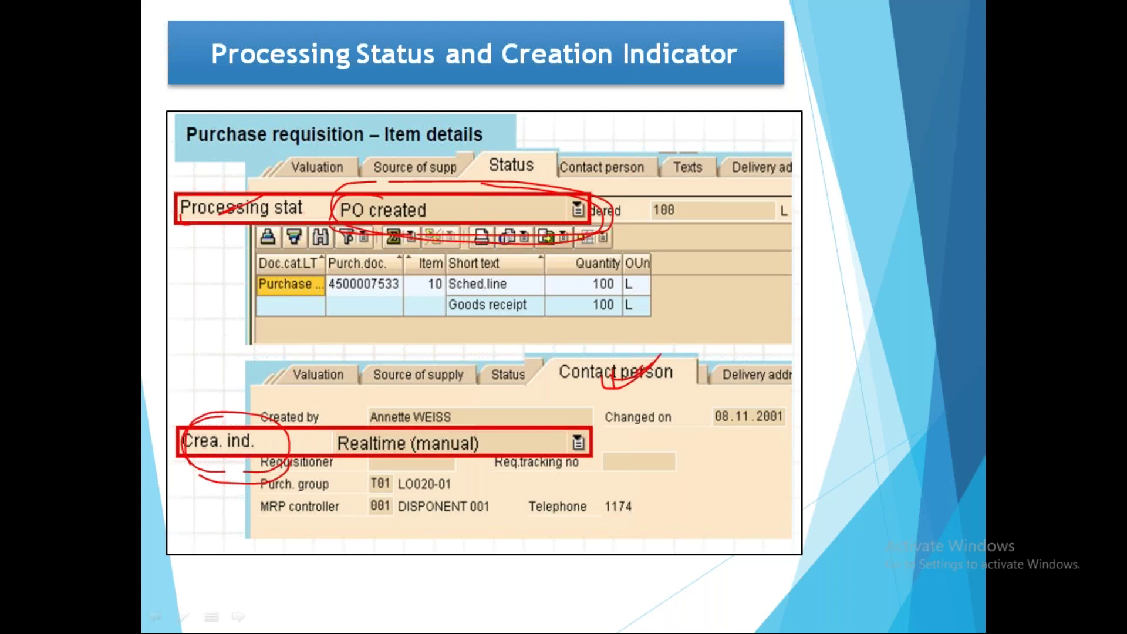
pyautogui.moveTo(390, 417)
pyautogui.mouseDown()
pyautogui.moveTo(343, 452)
pyautogui.moveTo(587, 431)
pyautogui.moveTo(347, 473)
pyautogui.moveTo(552, 445)
pyautogui.mouseUp()
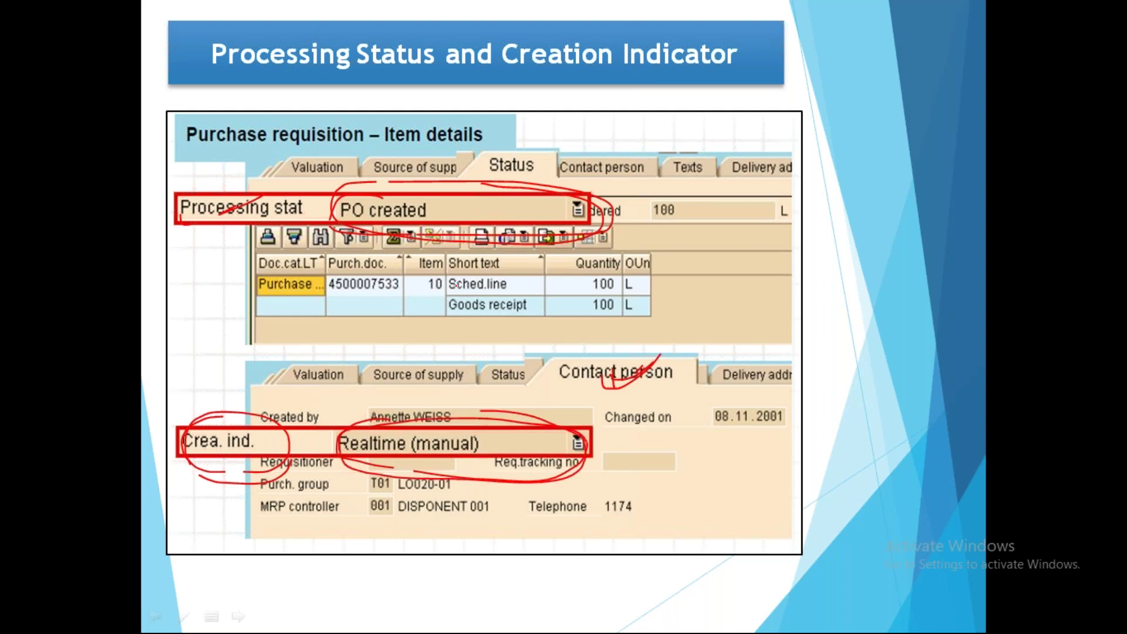
pyautogui.moveTo(492, 160); pyautogui.dragTo(557, 146)
pyautogui.moveTo(577, 379)
pyautogui.mouseDown()
pyautogui.moveTo(581, 387)
pyautogui.moveTo(634, 354)
pyautogui.mouseUp()
pyautogui.press('e')
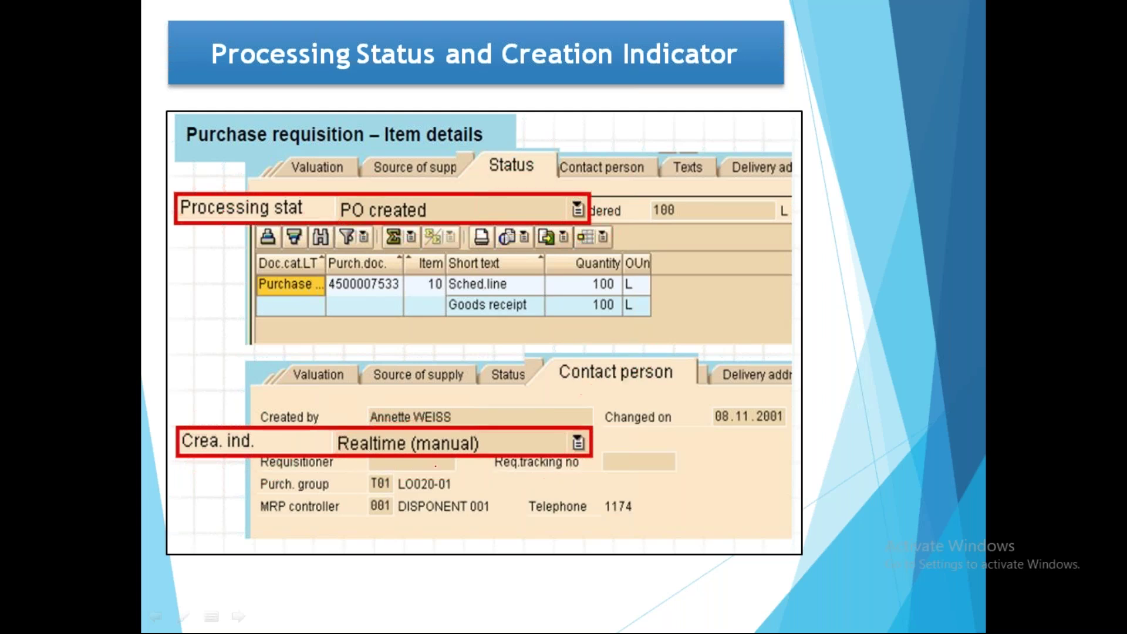
pyautogui.press('Escape')
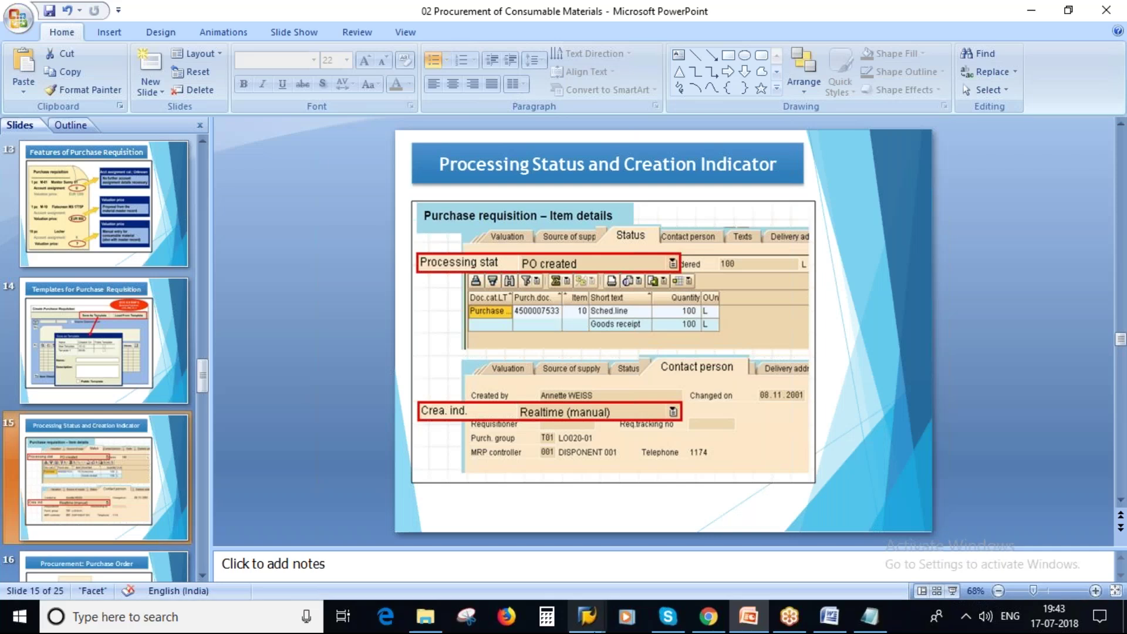
# Switch back to SAP and examine the processing status of the Pen item.
pyautogui.moveTo(584, 622)
pyautogui.click(541, 545)
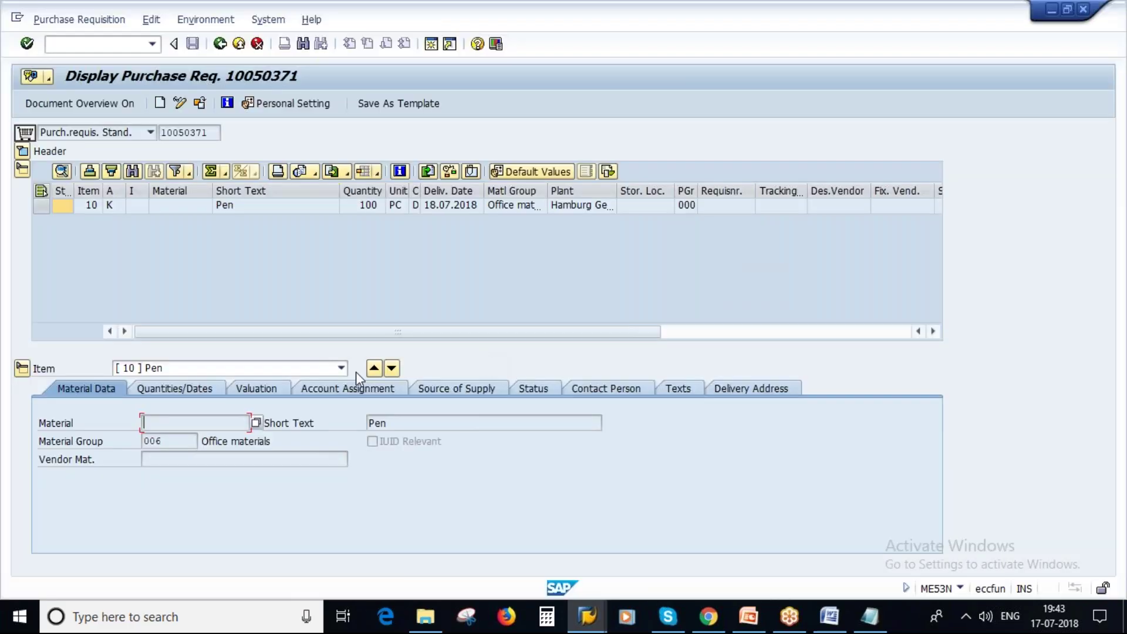
pyautogui.click(534, 389)
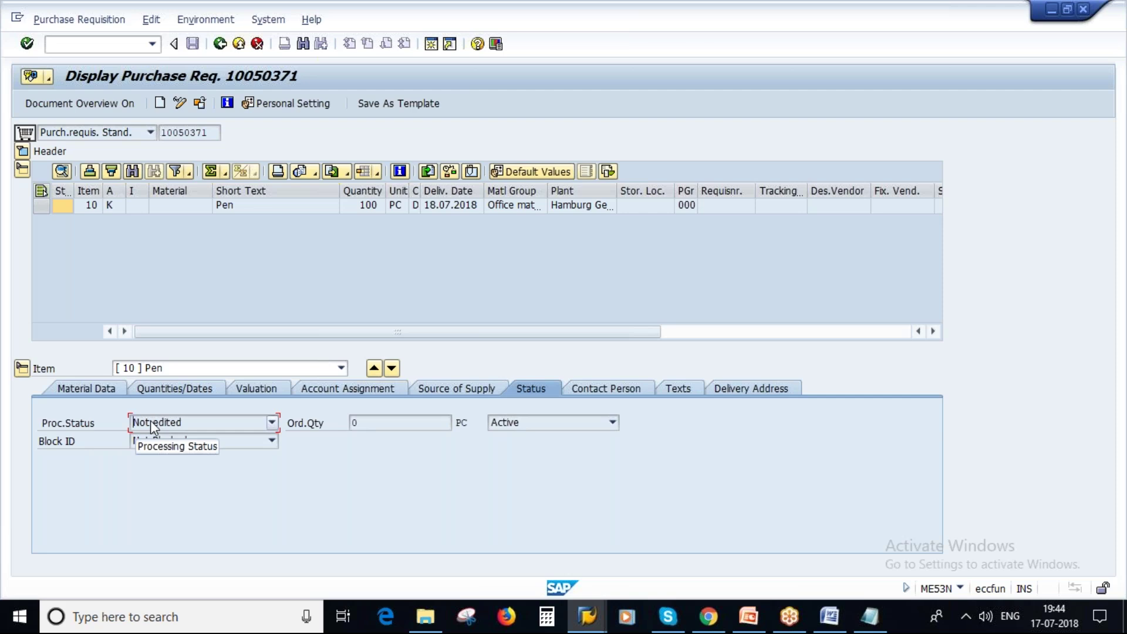
# Examine the Pen item's contact person details, including the creator and the available creation indicators.
pyautogui.click(617, 392)
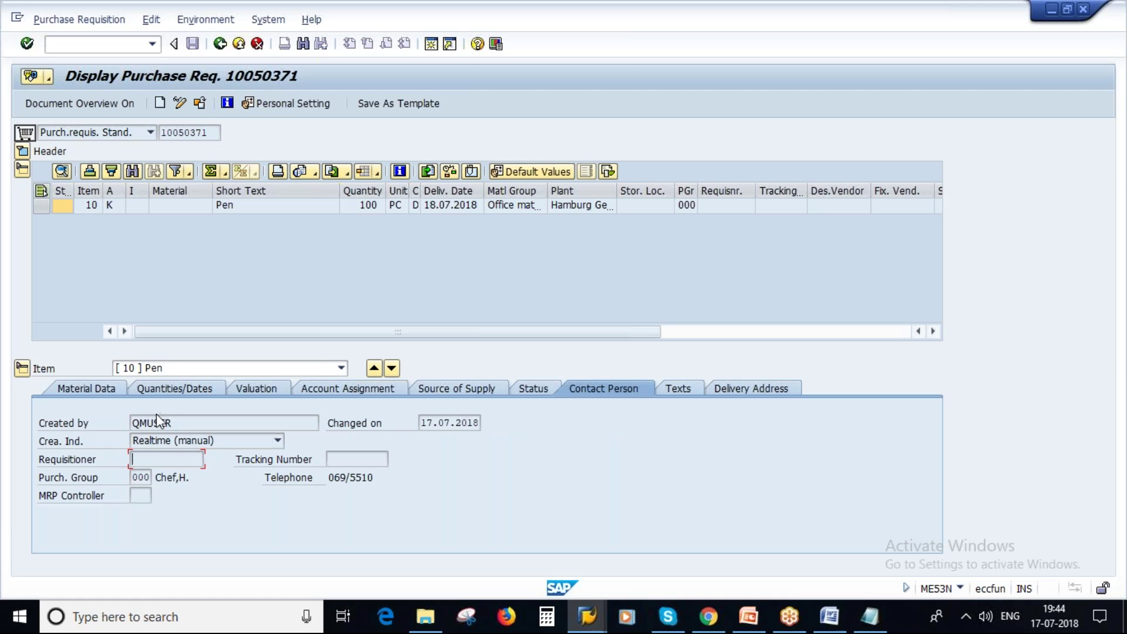
pyautogui.click(178, 422)
pyautogui.moveTo(177, 423); pyautogui.dragTo(128, 422)
pyautogui.click(277, 440)
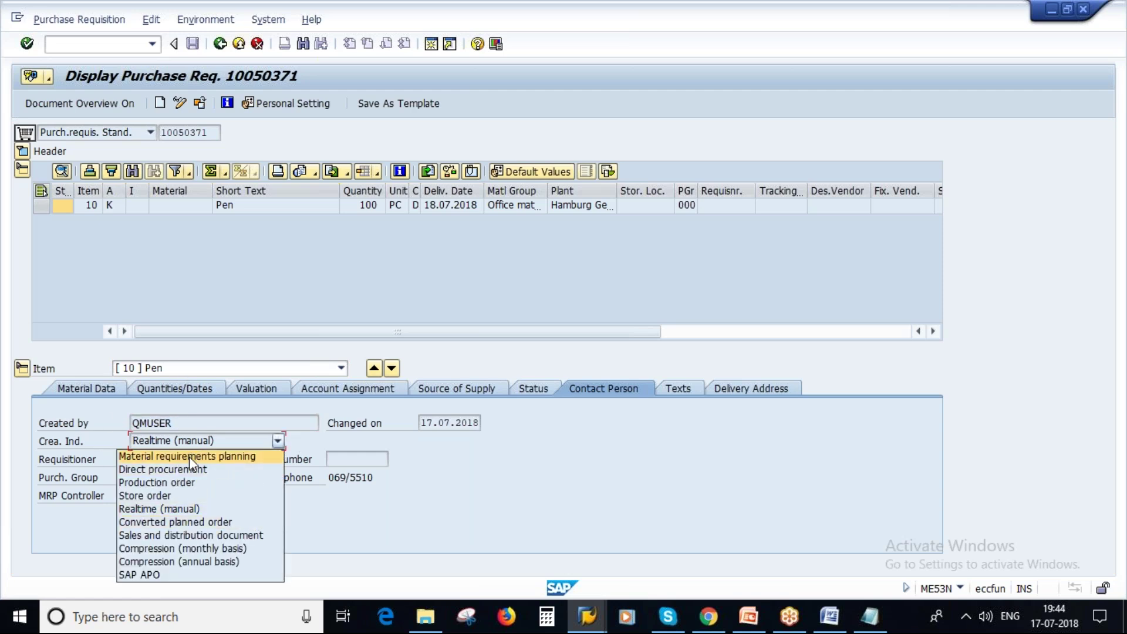
pyautogui.click(492, 469)
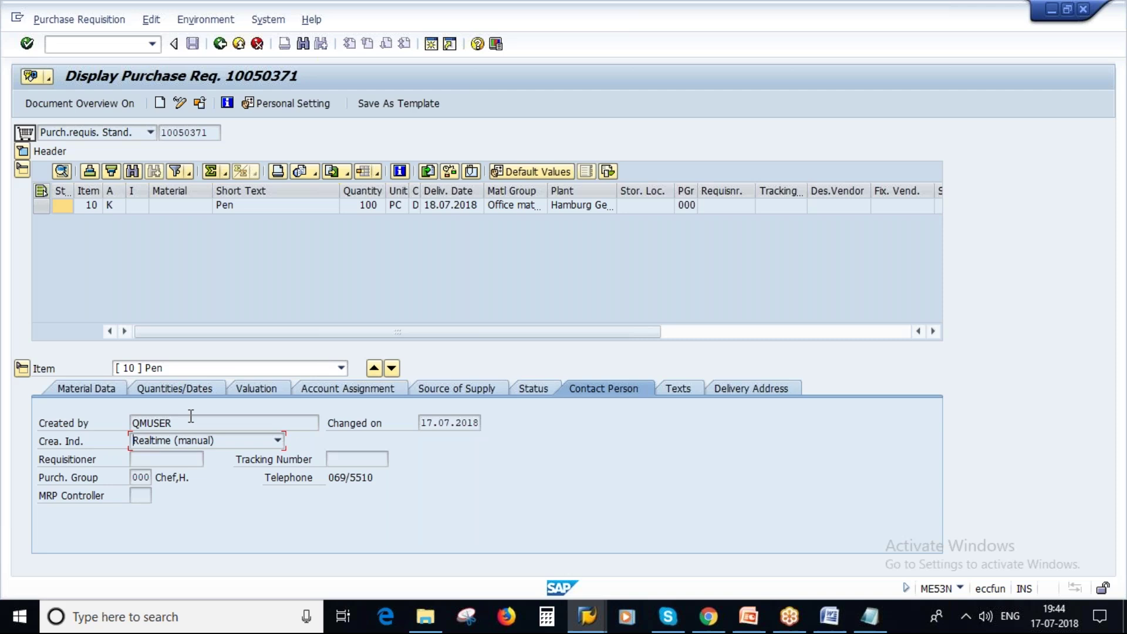
pyautogui.click(180, 421)
pyautogui.moveTo(180, 421); pyautogui.dragTo(130, 422)
# Switch to PowerPoint and show the Procurement: Purchase Order slide.
pyautogui.click(748, 616)
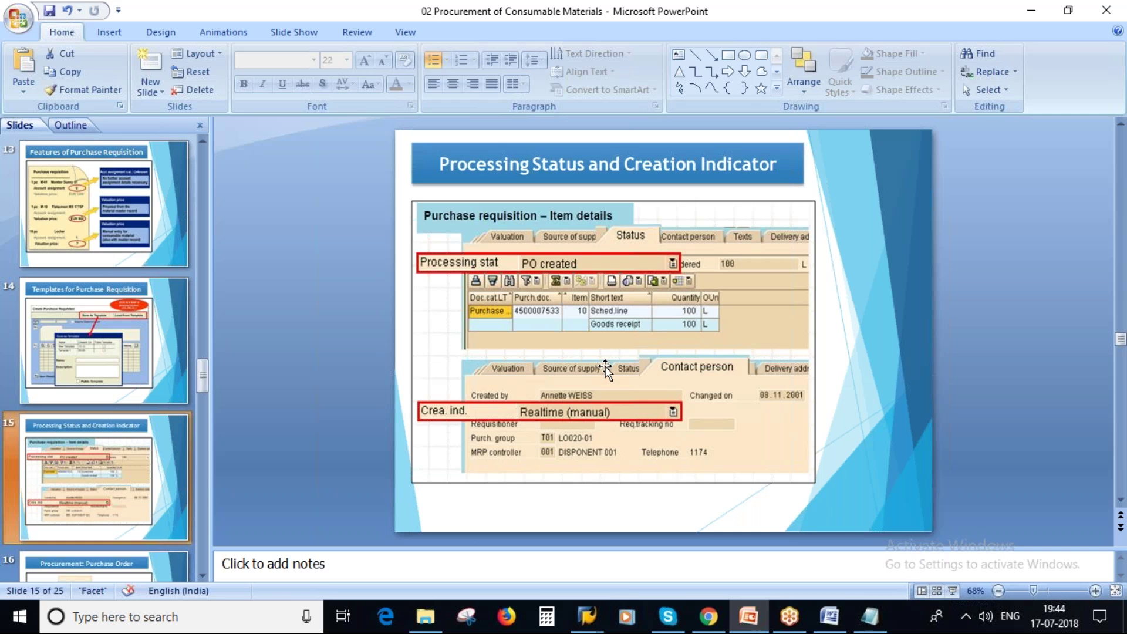
pyautogui.scroll(-2, 81, 330)
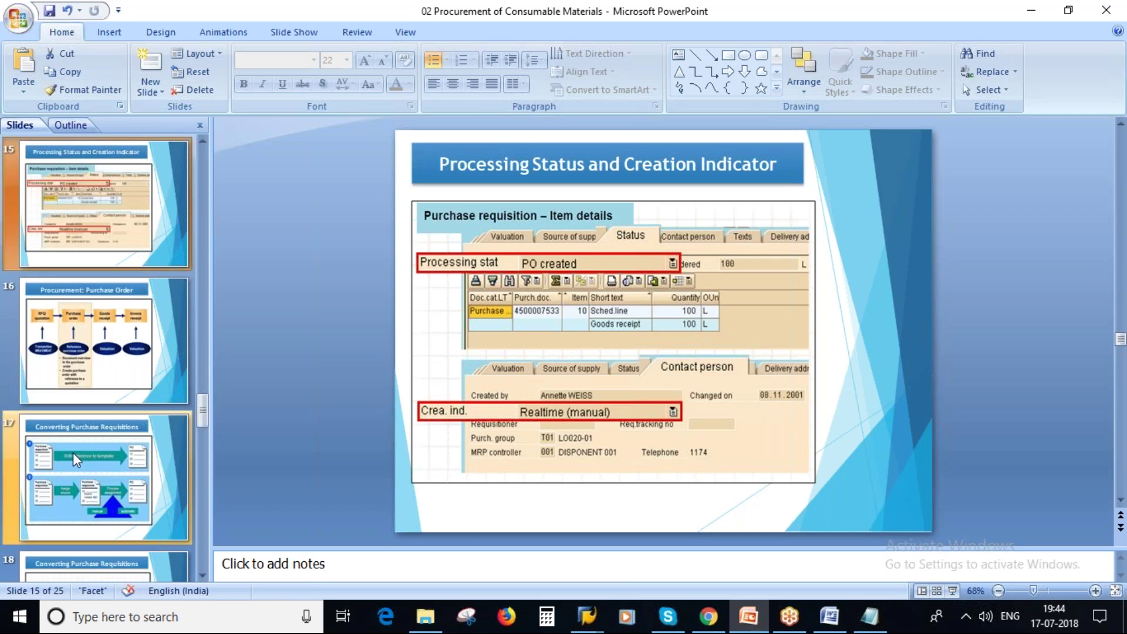
pyautogui.click(80, 330)
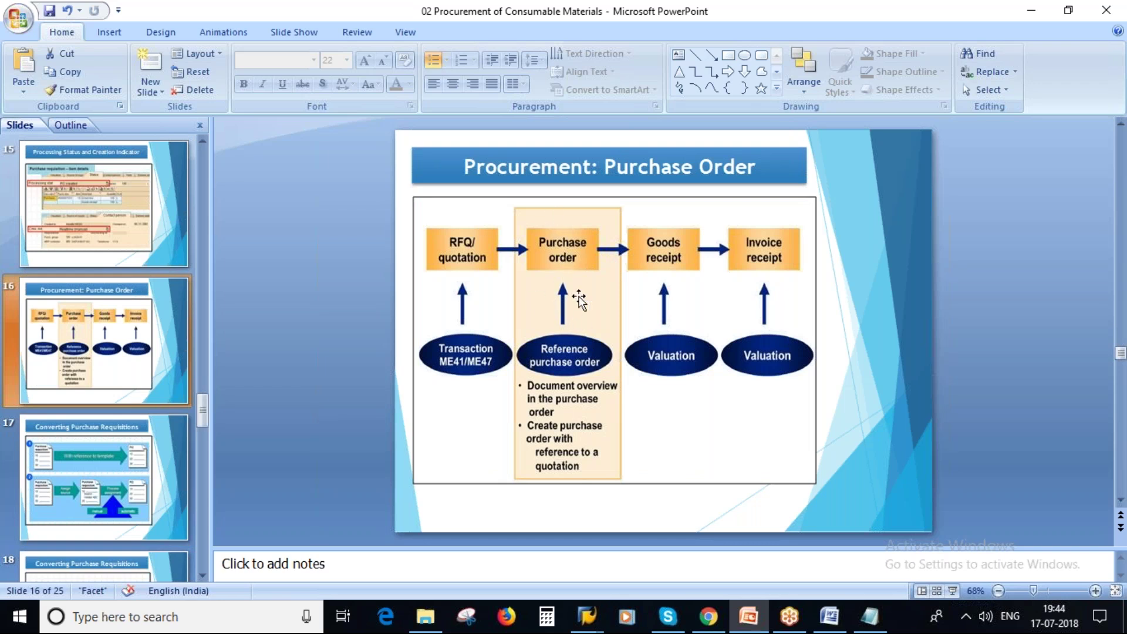
# In the Notepad notes, delete the Manual and Automatic lines and insert "Create" before "Purchase Requistions".
pyautogui.click(870, 617)
pyautogui.moveTo(238, 201); pyautogui.dragTo(100, 202)
pyautogui.click(123, 189)
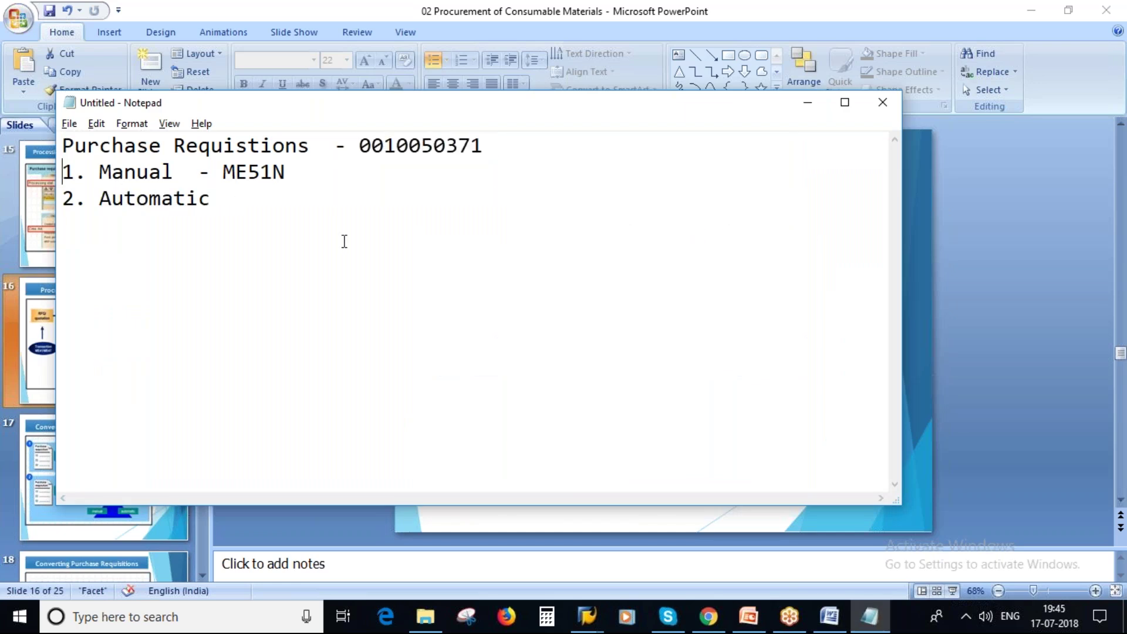
pyautogui.press('Delete')
pyautogui.press('Delete')
pyautogui.press('Delete')
pyautogui.press('Delete')
pyautogui.press('Delete')
pyautogui.press('Delete')
pyautogui.press('Delete')
pyautogui.press('Delete')
pyautogui.press('Delete')
pyautogui.press('Delete')
pyautogui.press('Delete')
pyautogui.press('Delete')
pyautogui.press('Delete')
pyautogui.press('Delete')
pyautogui.press('Delete')
pyautogui.press('Delete')
pyautogui.press('Delete')
pyautogui.press('Delete')
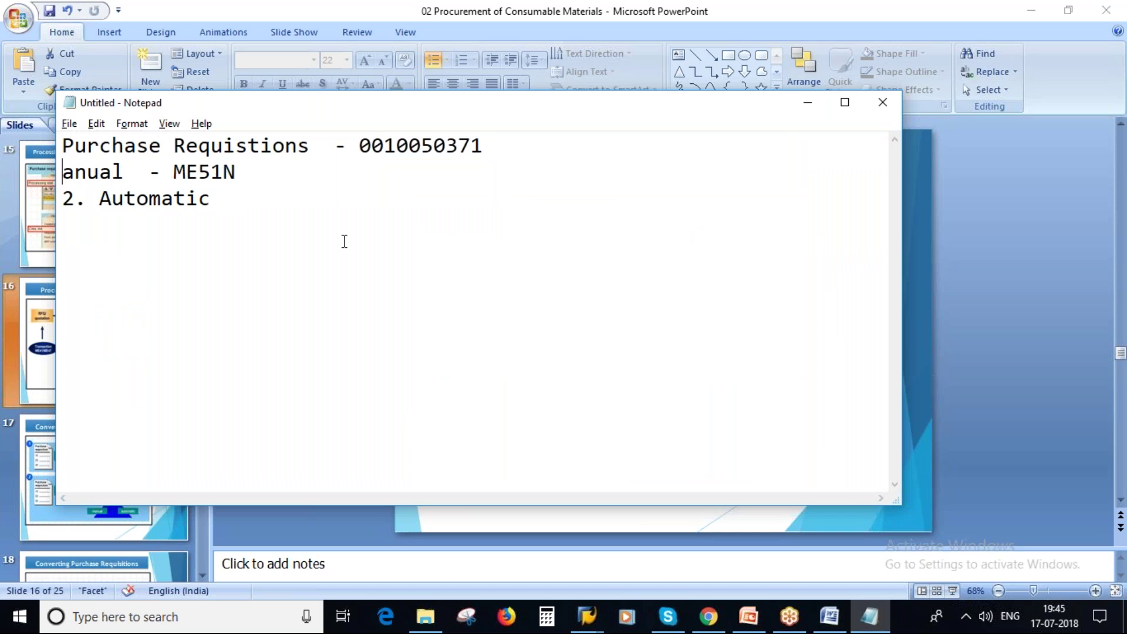
pyautogui.press('Delete')
pyautogui.press('Delete')
pyautogui.press('Delete')
pyautogui.press('Delete')
pyautogui.press('Delete')
pyautogui.press('Delete')
pyautogui.press('Delete')
pyautogui.press('Delete')
pyautogui.press('Delete')
pyautogui.press('Delete')
pyautogui.press('Delete')
pyautogui.press('Delete')
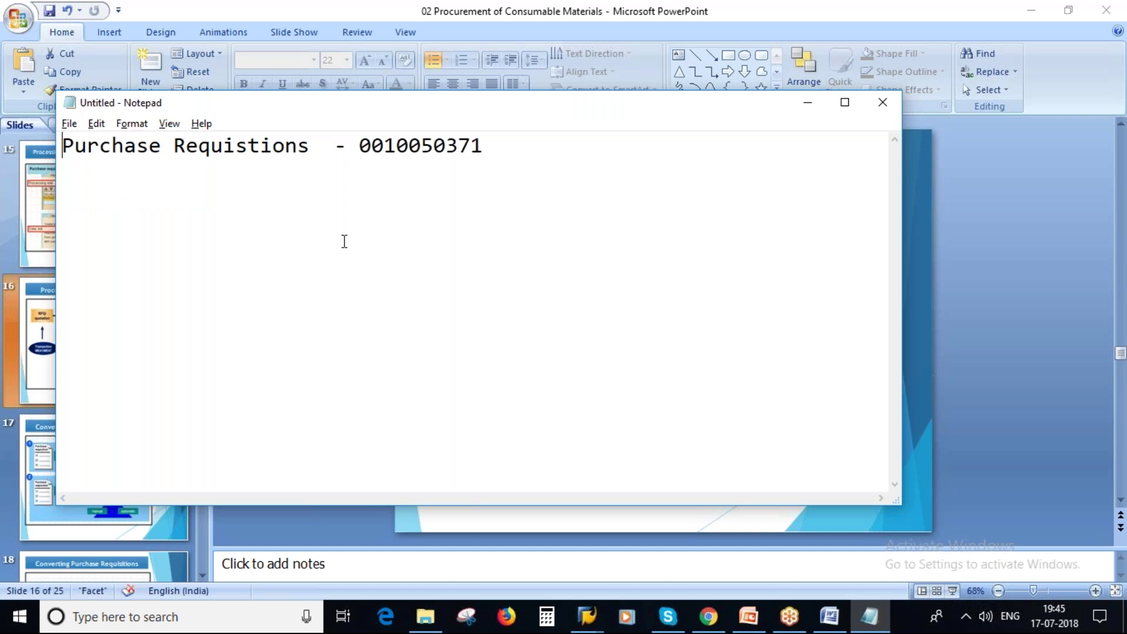
pyautogui.hotkey('ctrl', 'Home')
pyautogui.write('Create')
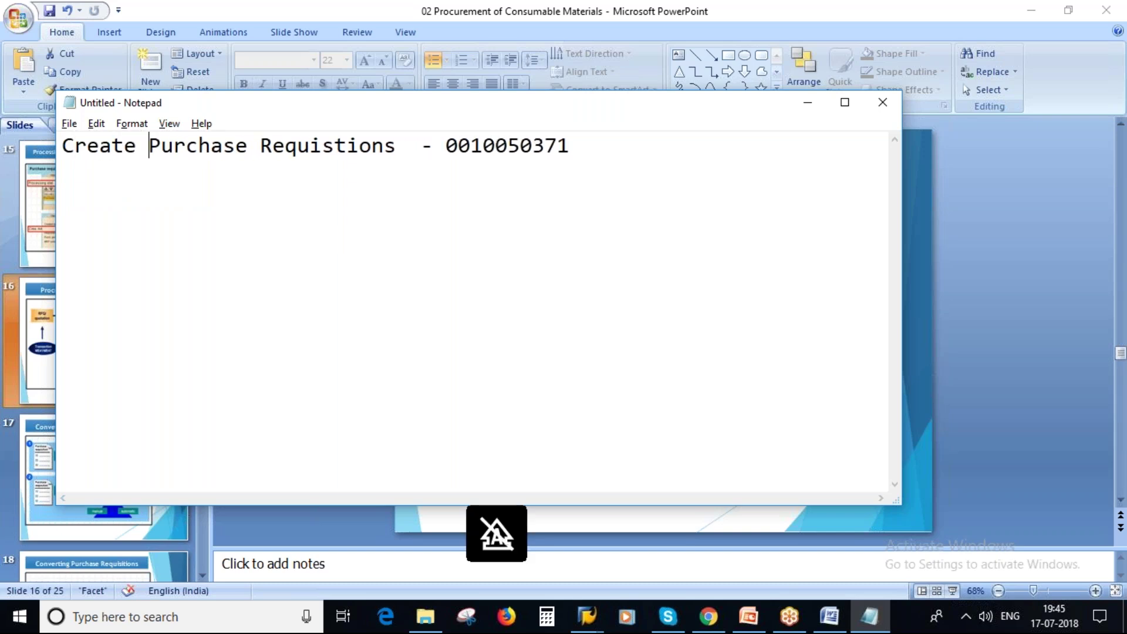
# Change the notes to "Create Purchase Requistion" with a "Create Purchase Order w/r PR" line below, and switch to PowerPoint.
pyautogui.click(399, 147)
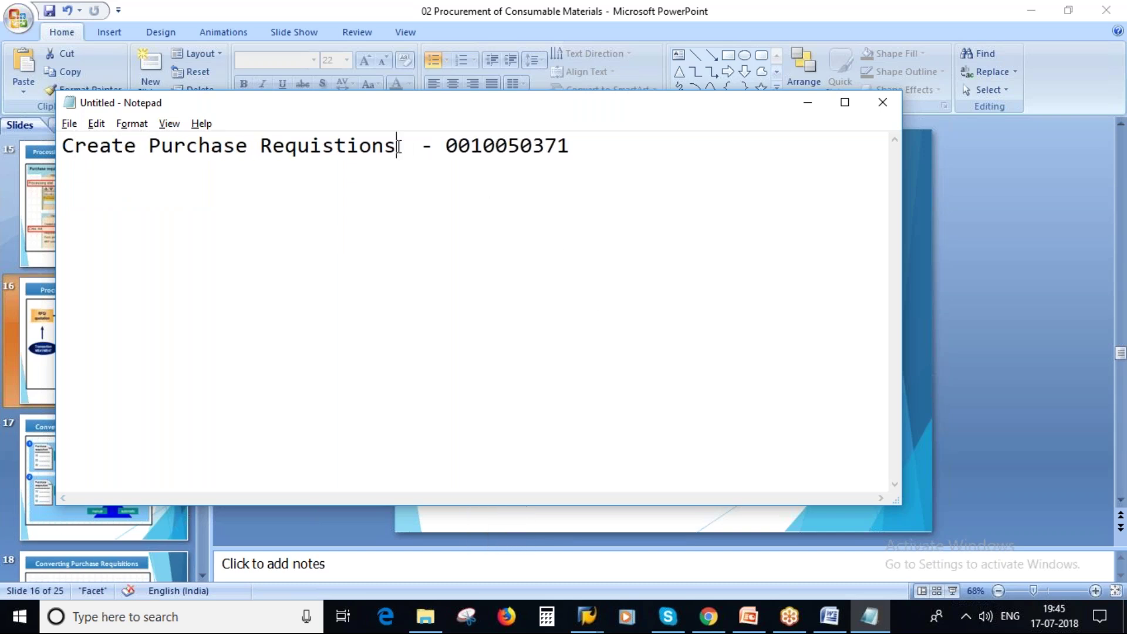
pyautogui.press('BackSpace')
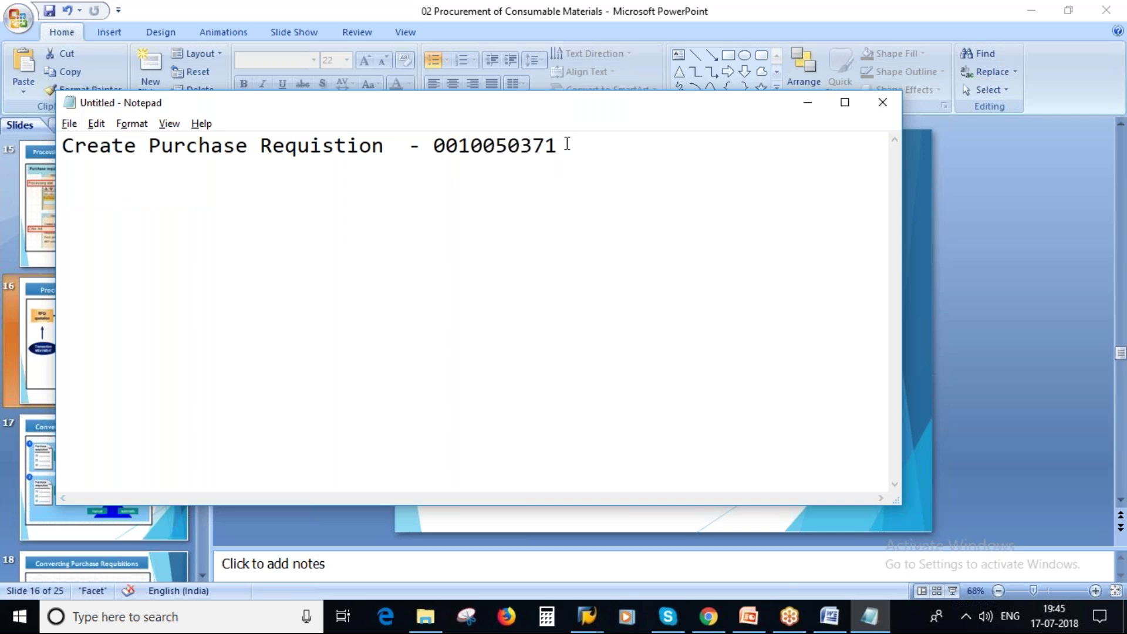
pyautogui.press('capslock')
pyautogui.write('C')
pyautogui.press('capslock')
pyautogui.write('reat')
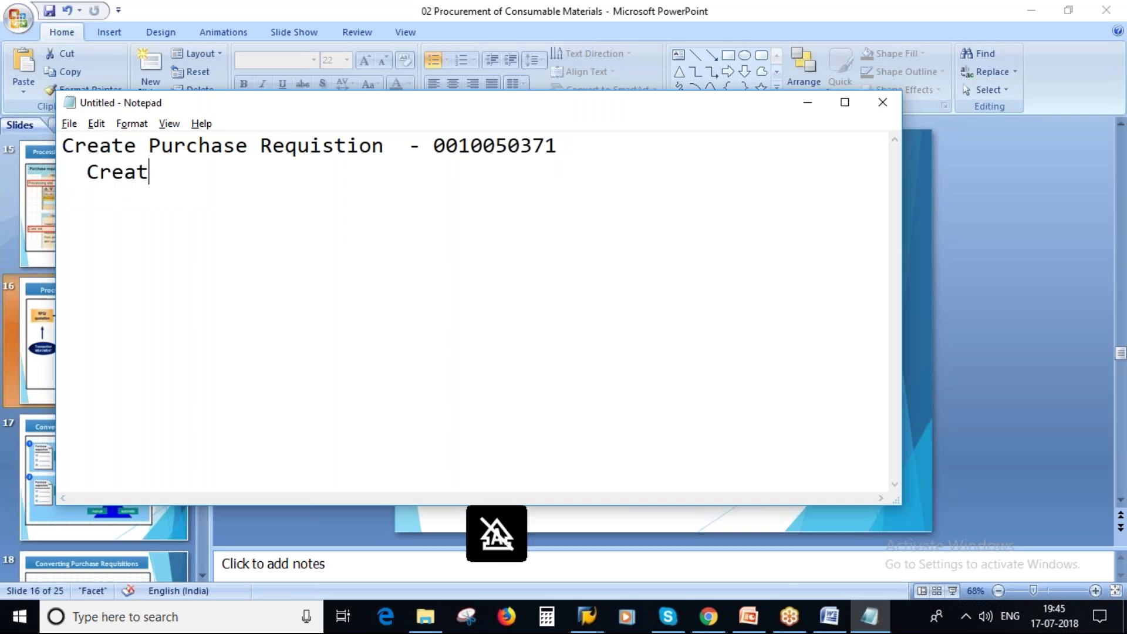
pyautogui.write('e P')
pyautogui.press('capslock')
pyautogui.write('urcg')
pyautogui.press('BackSpace')
pyautogui.write('hae')
pyautogui.press('BackSpace')
pyautogui.press('BackSpace')
pyautogui.write('se')
pyautogui.press('capslock')
pyautogui.write('O')
pyautogui.press('capslock')
pyautogui.write('rder w')
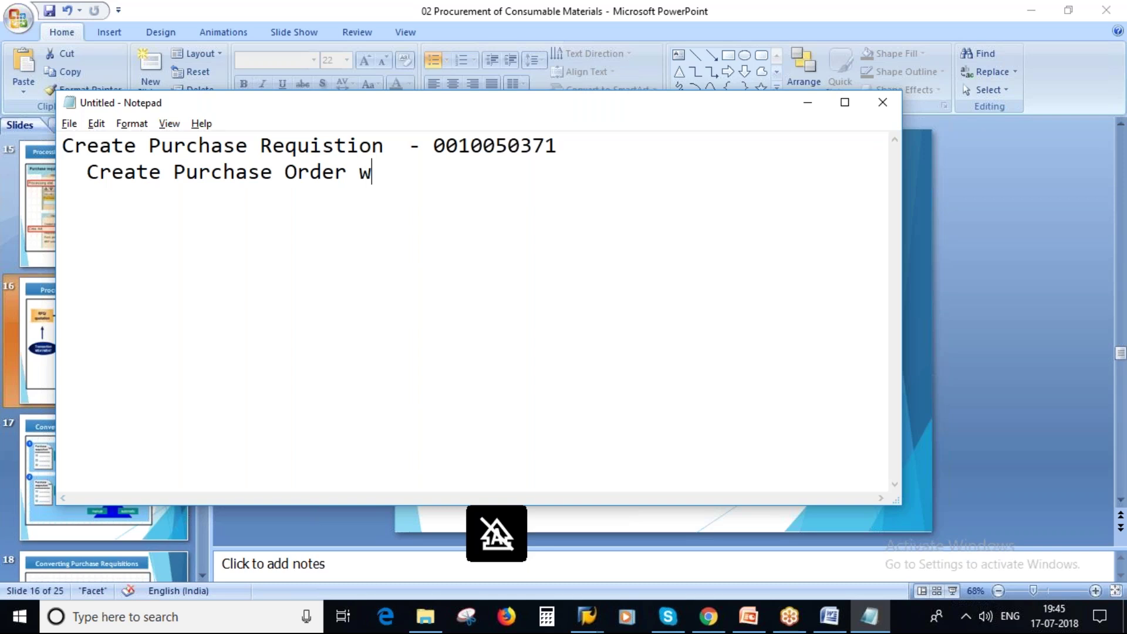
pyautogui.write('/r')
pyautogui.press('capslock')
pyautogui.write('PR')
pyautogui.click(750, 621)
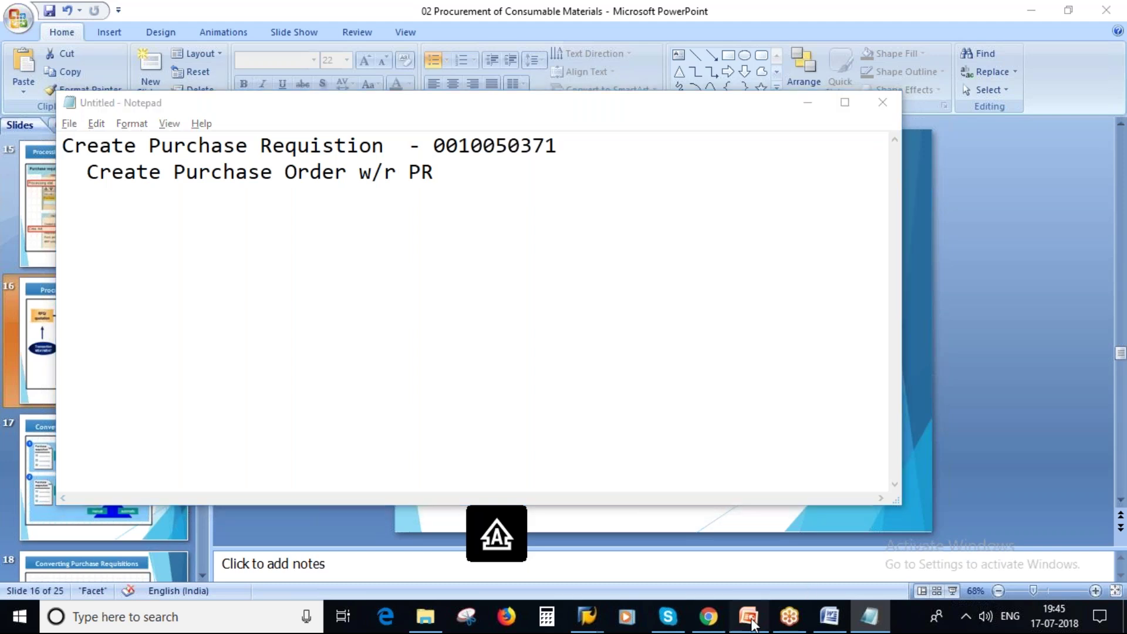
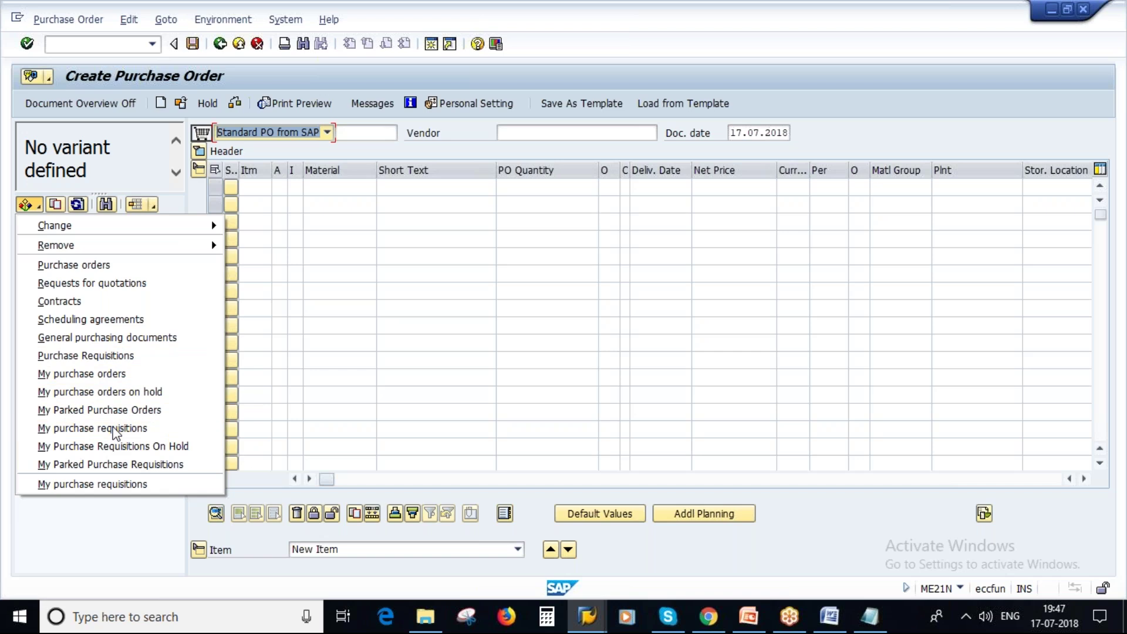
# List my purchase requisitions in the document overview and compare them with the requisition number in the Notepad notes.
pyautogui.click(104, 431)
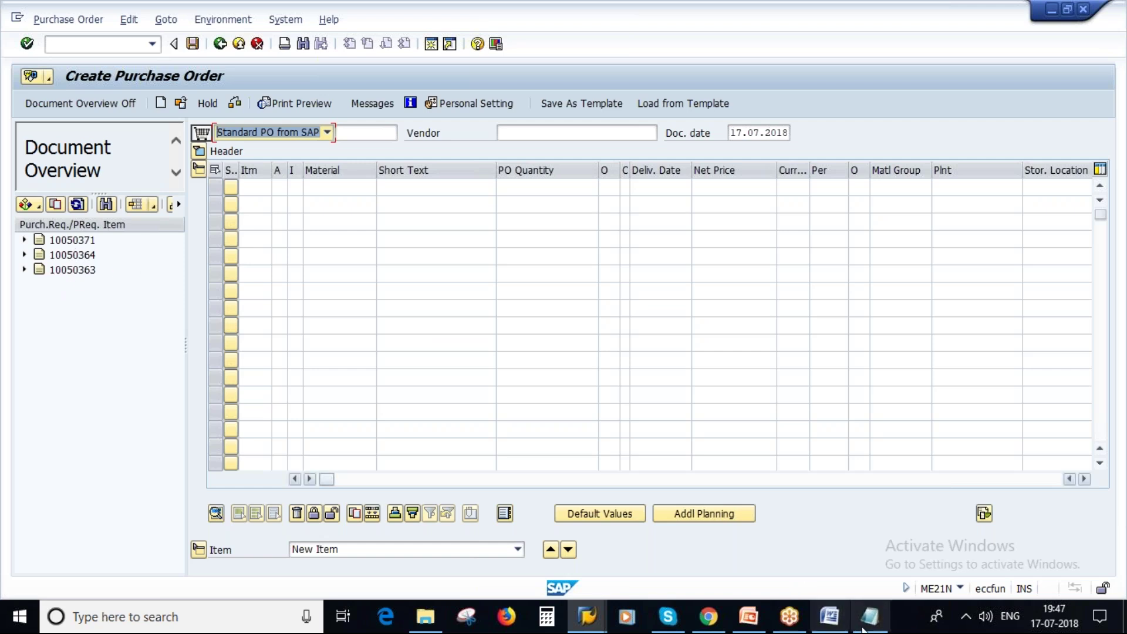
pyautogui.click(868, 617)
pyautogui.doubleClick(452, 145)
pyautogui.click(521, 145)
pyautogui.hotkey('alt', 'Tab')
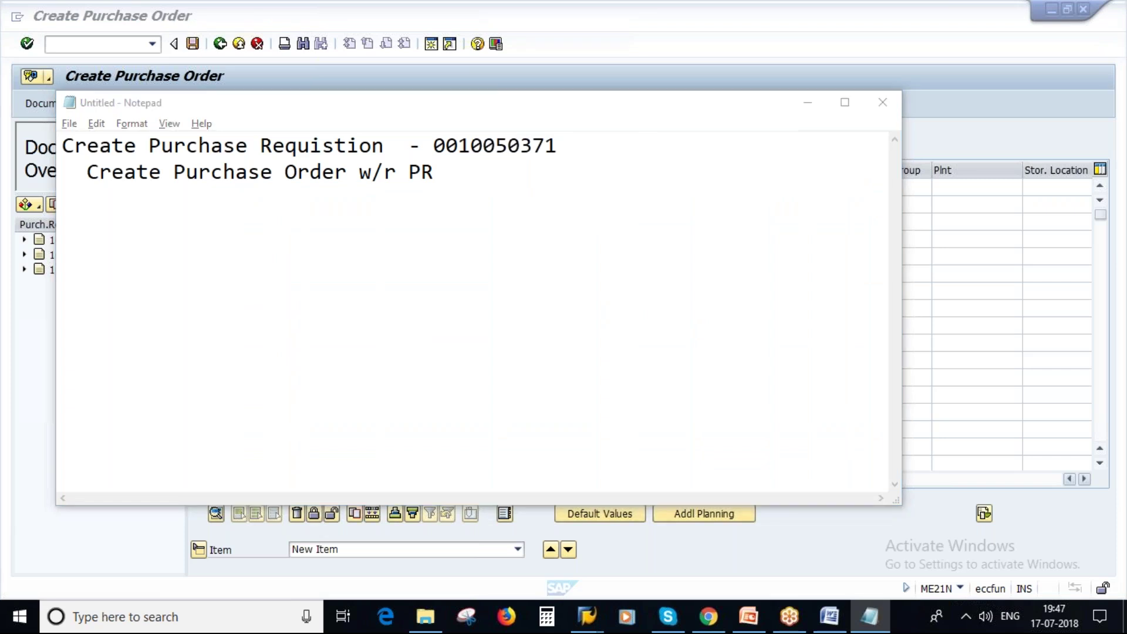
# Try to adopt item 10 of the first listed requisition into the order, and consult the Converting Purchase Requisitions slide.
pyautogui.click(24, 240)
pyautogui.click(71, 255)
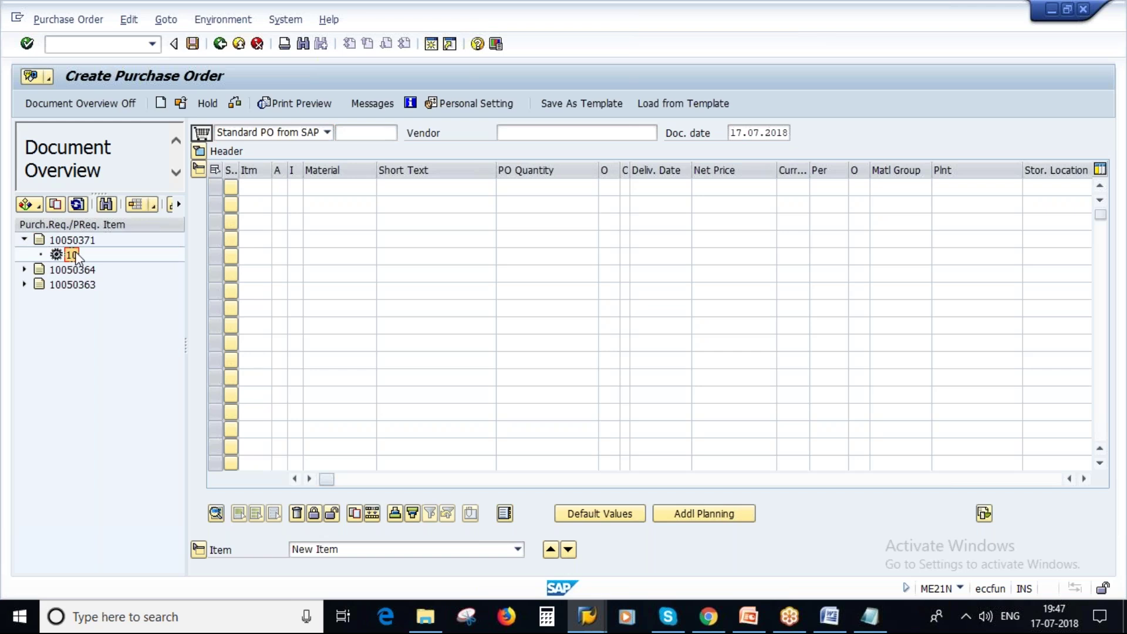
pyautogui.moveTo(73, 256); pyautogui.dragTo(50, 212)
pyautogui.click(748, 617)
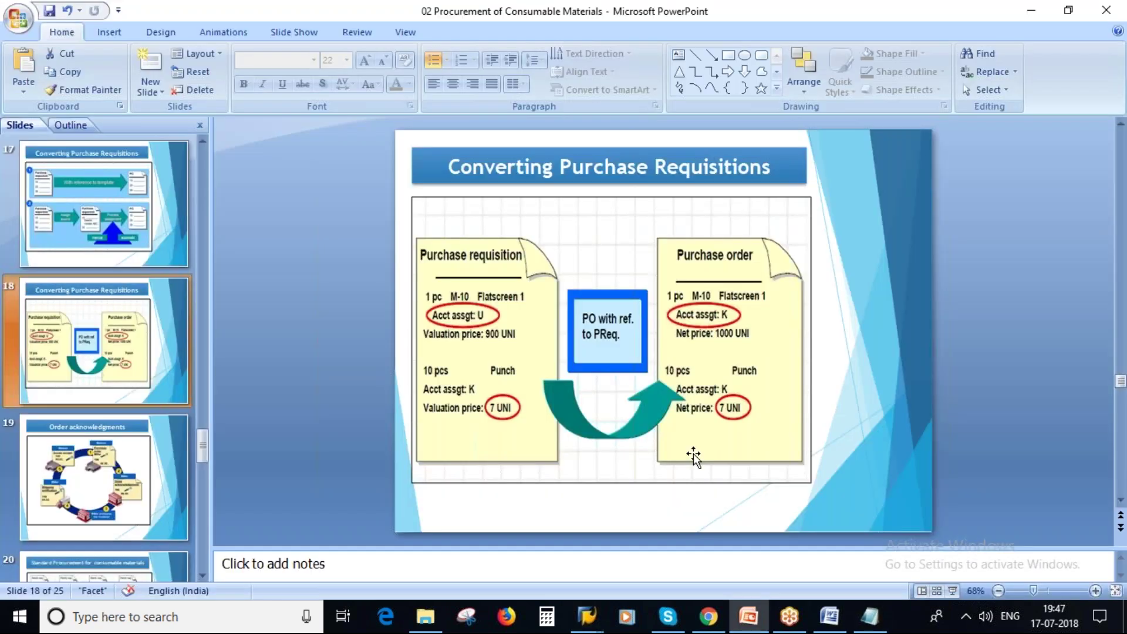
pyautogui.hotkey('alt', 'Tab')
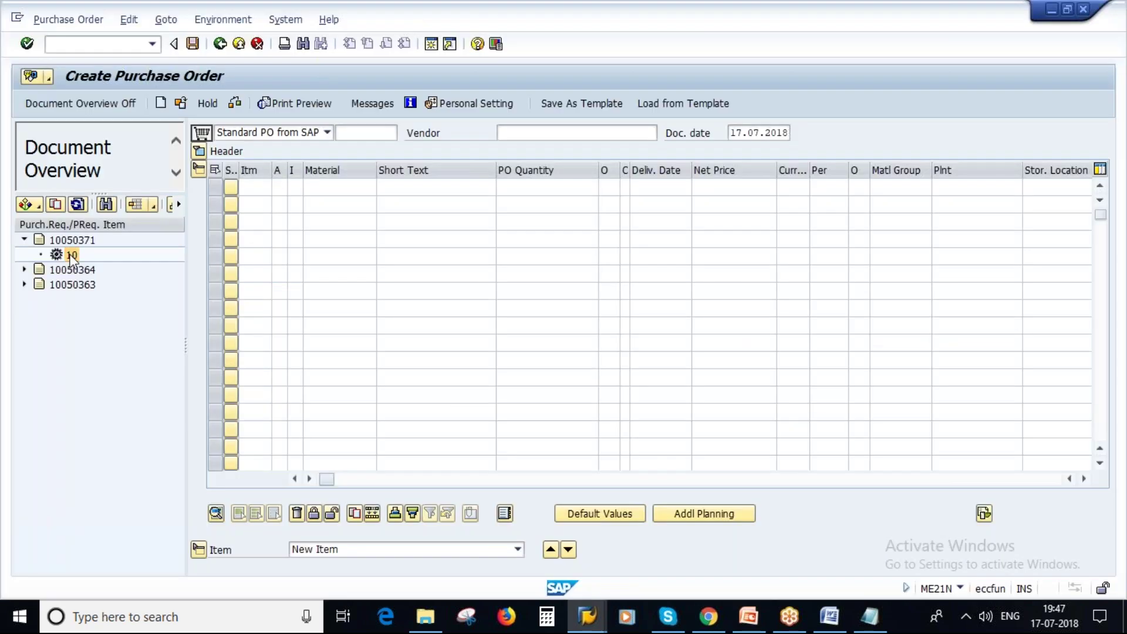
pyautogui.doubleClick(71, 254)
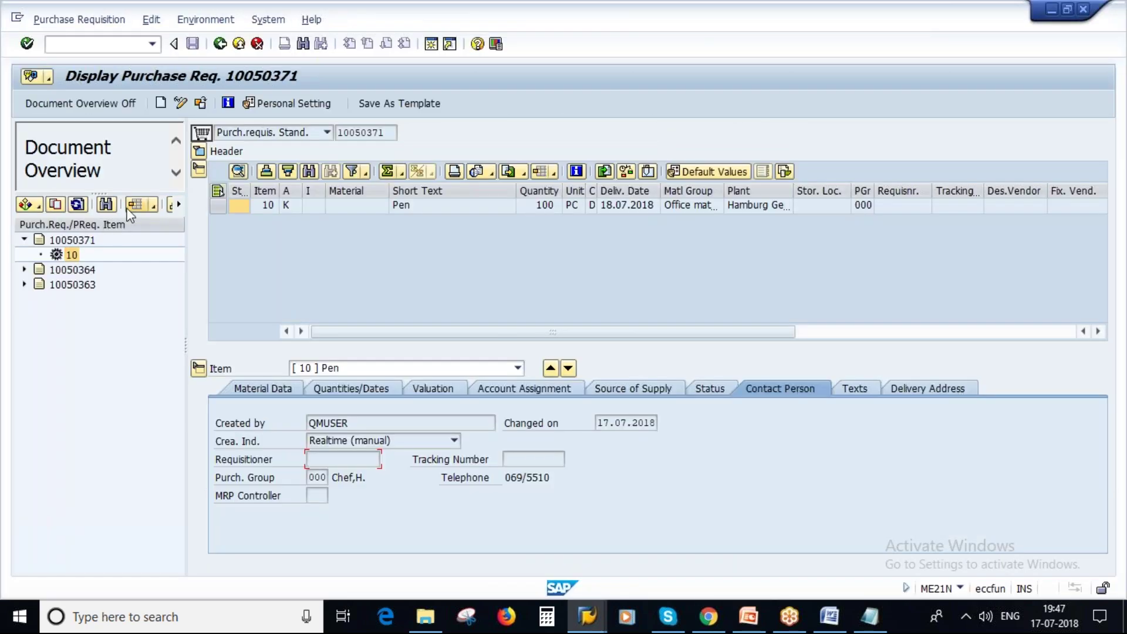
pyautogui.click(67, 254)
pyautogui.click(222, 47)
pyautogui.write('ME21N')
pyautogui.press('Return')
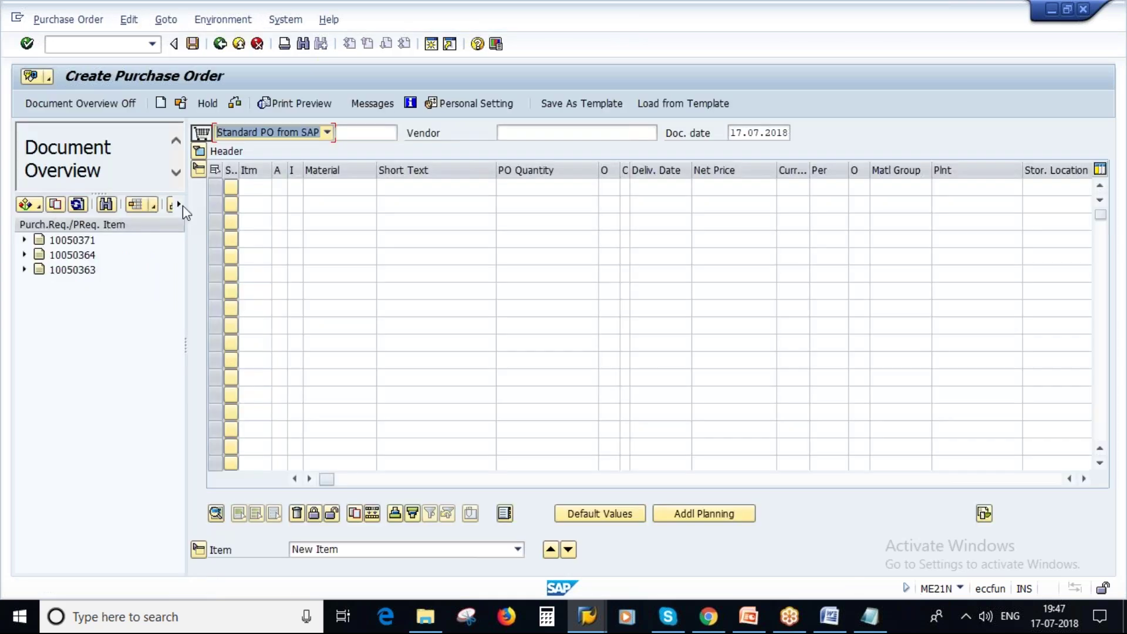
pyautogui.click(24, 240)
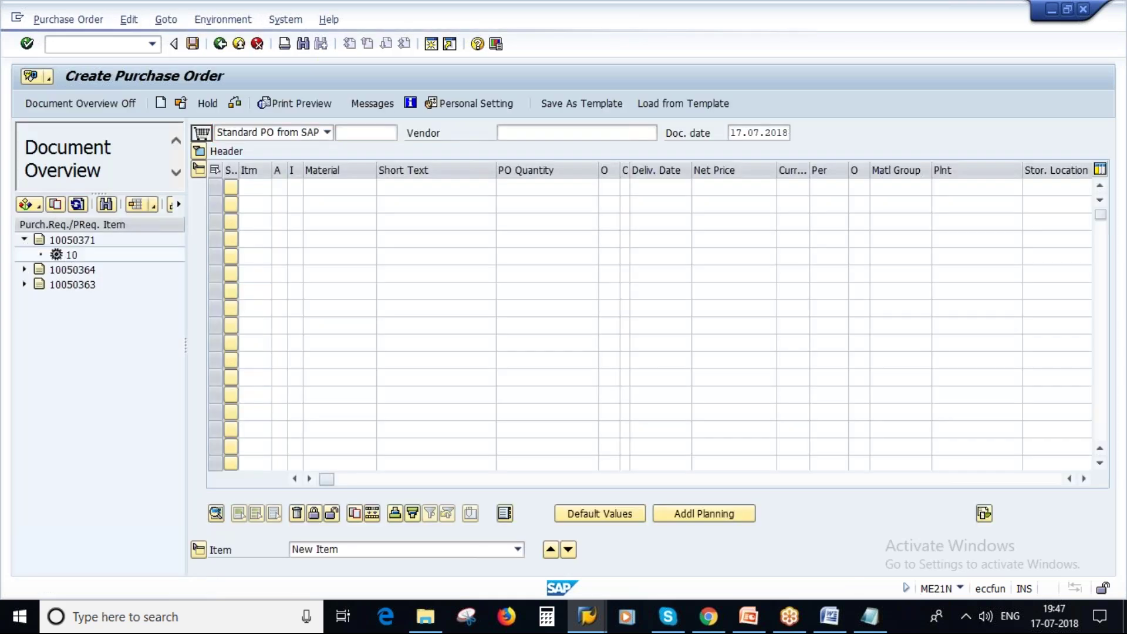
pyautogui.click(71, 255)
pyautogui.doubleClick(72, 255)
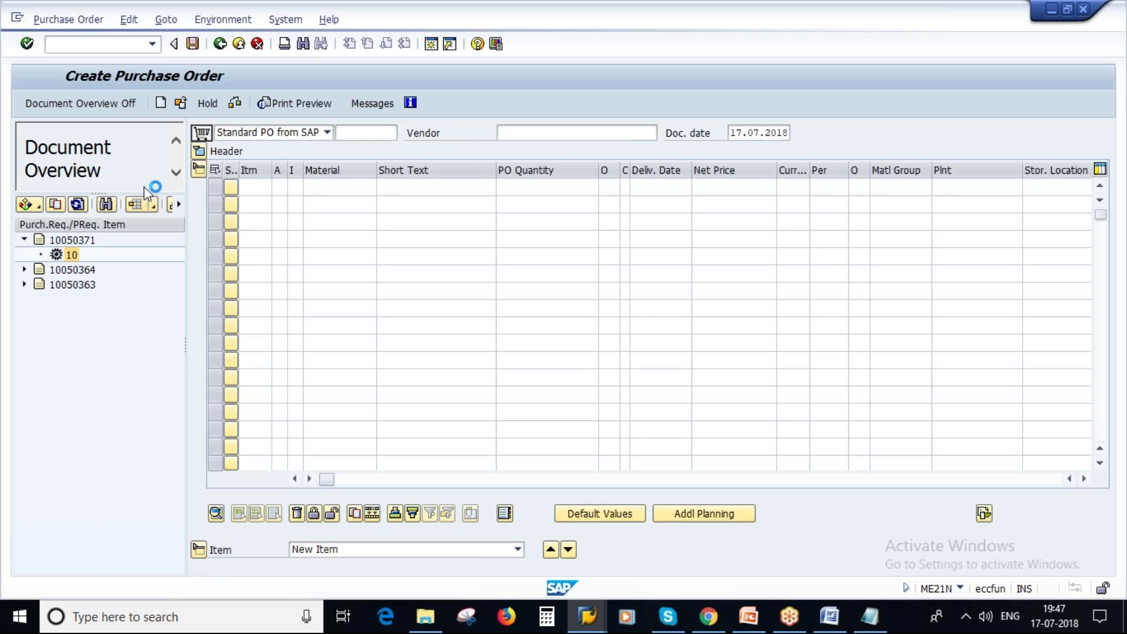
pyautogui.click(220, 44)
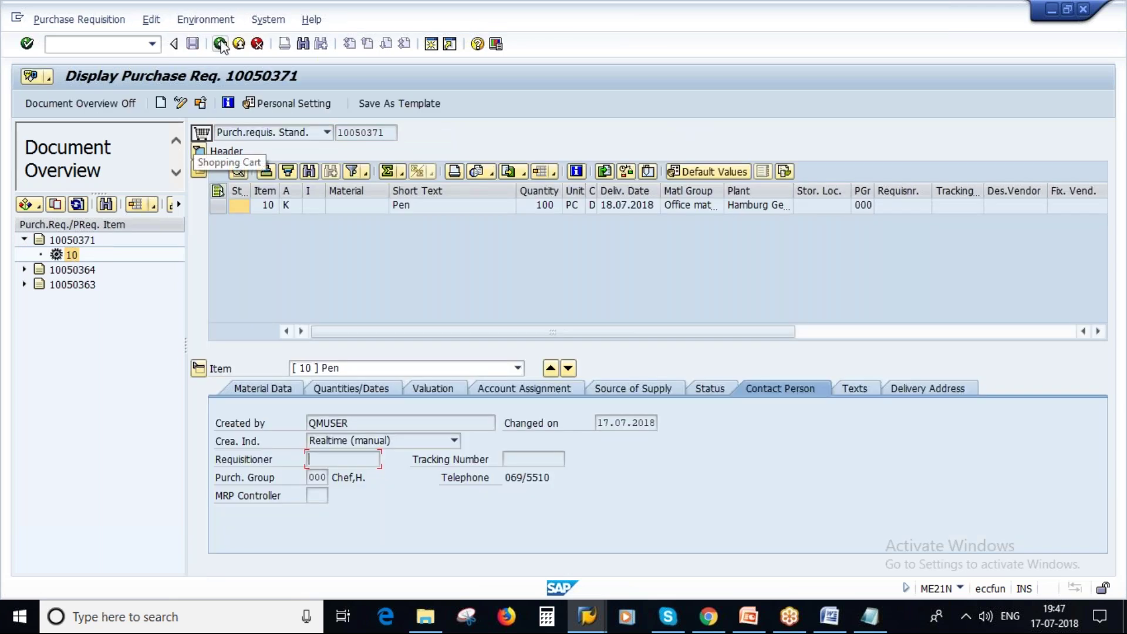
pyautogui.write('ME21N')
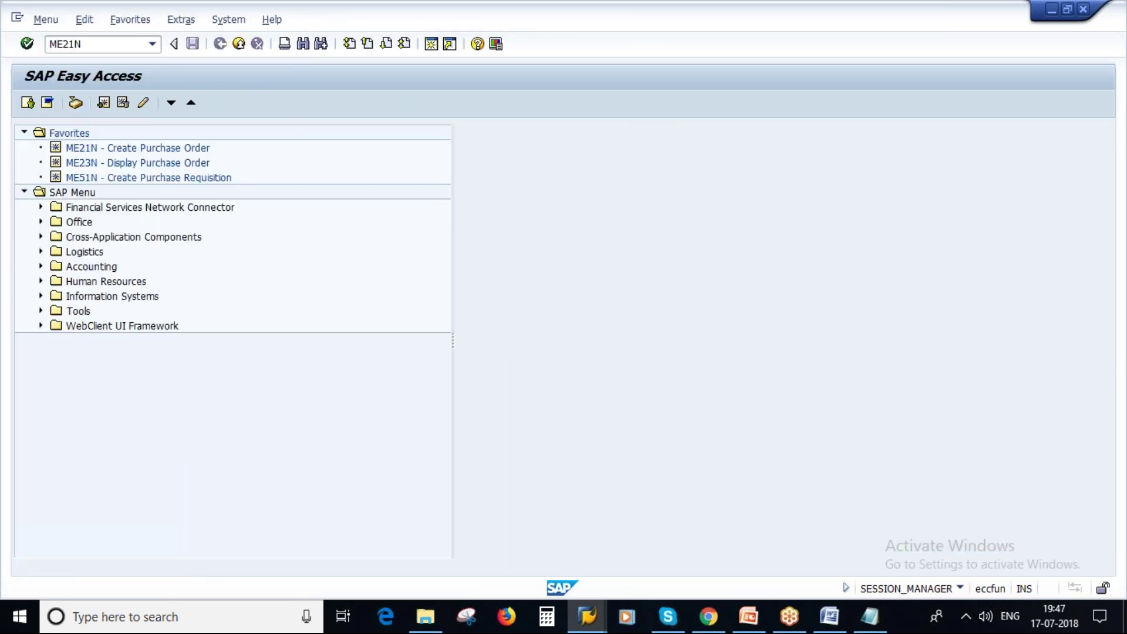
pyautogui.press('Return')
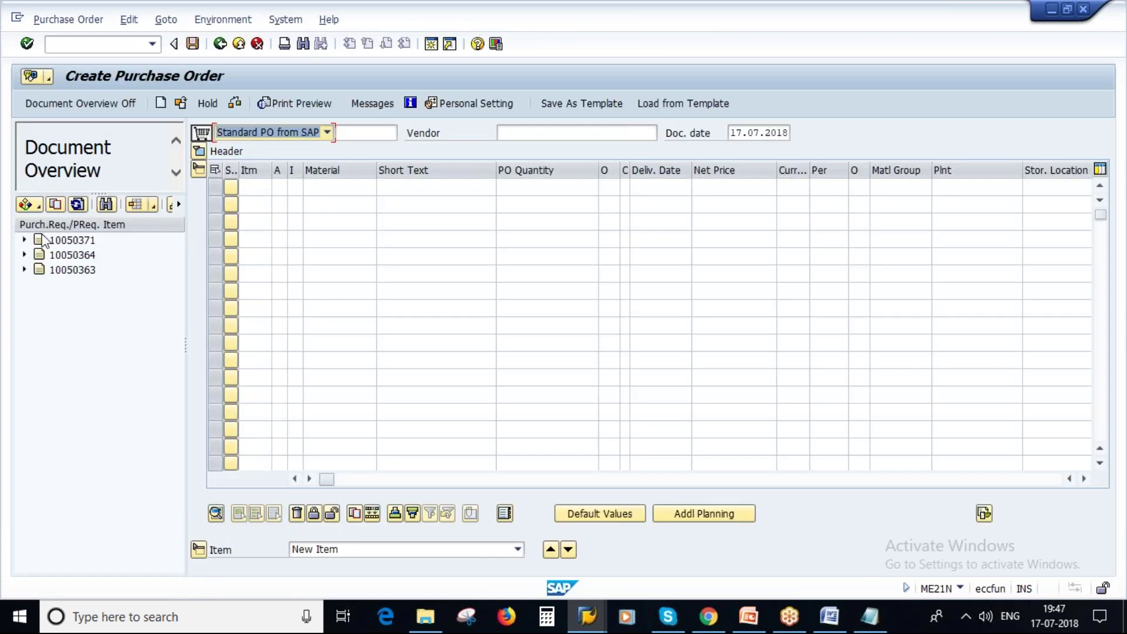
# Expand the first listed requisition and adopt its item 10 as reference for the new standard purchase order.
pyautogui.click(52, 241)
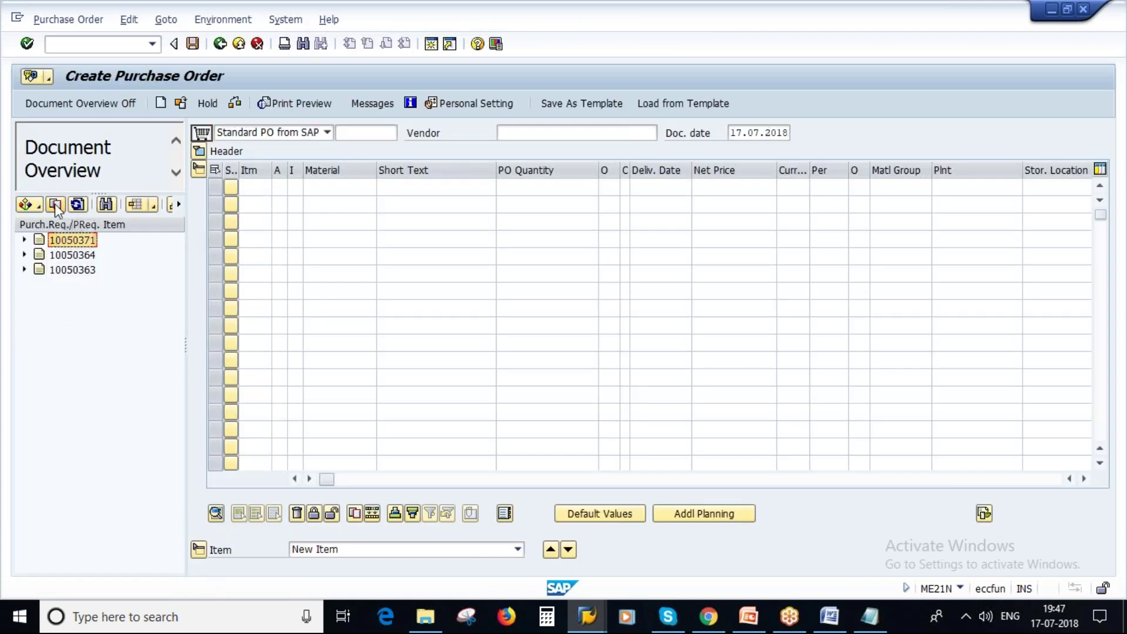
pyautogui.click(24, 239)
pyautogui.click(57, 255)
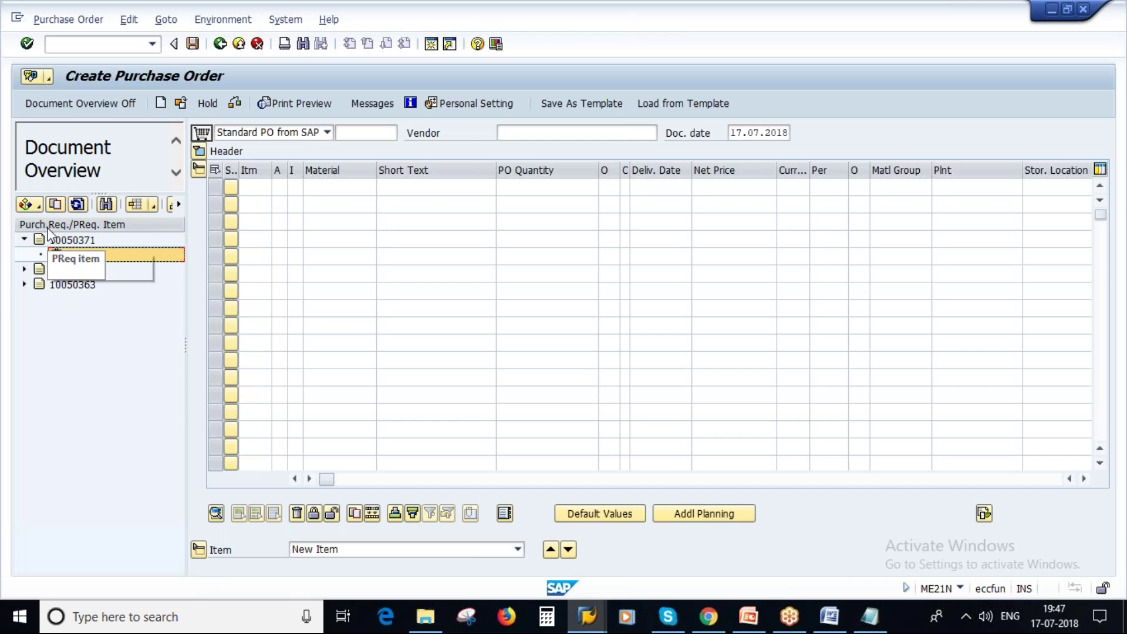
pyautogui.click(55, 204)
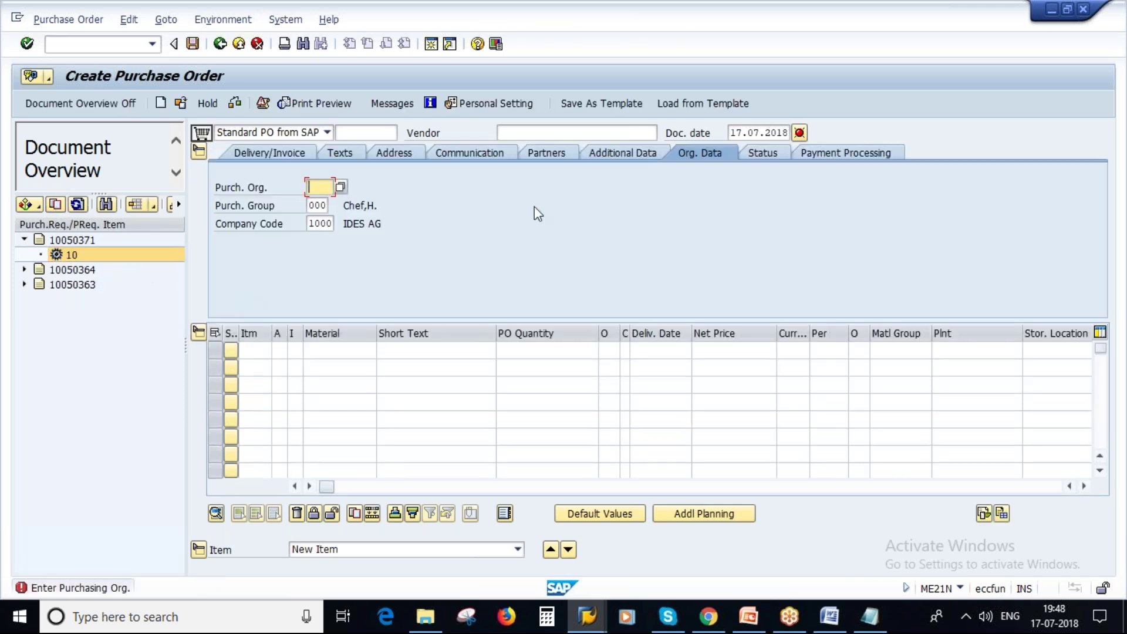
# Set the purchasing organization to 1000 and the vendor to saagar enterprises in the purchase order header.
pyautogui.write('1')
pyautogui.click(331, 200)
pyautogui.press('Return')
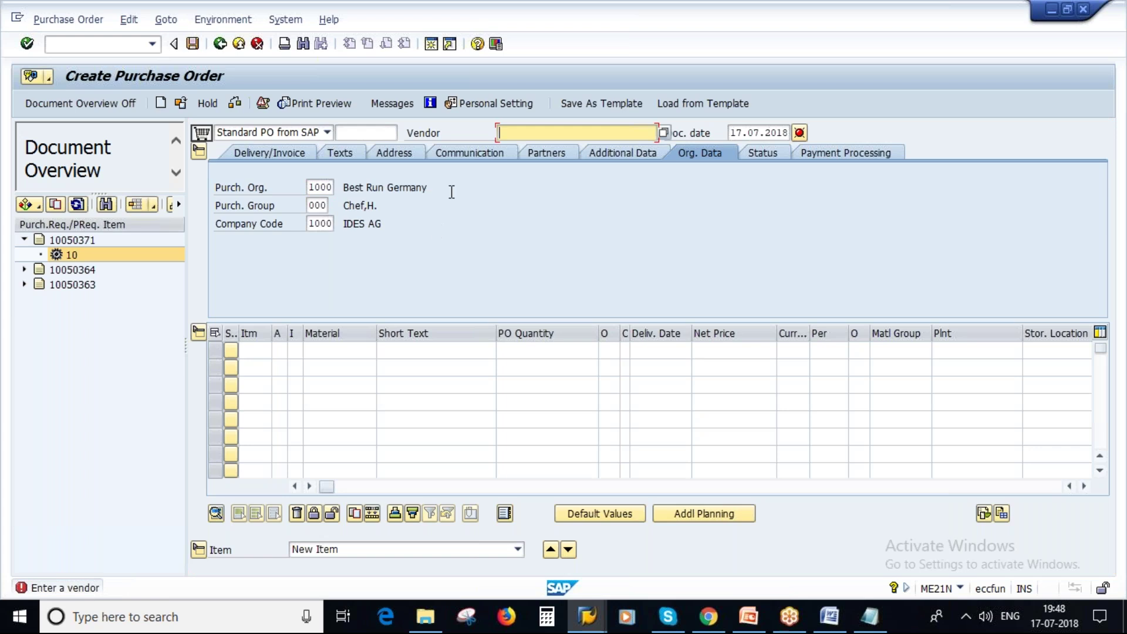
pyautogui.write('1')
pyautogui.click(523, 146)
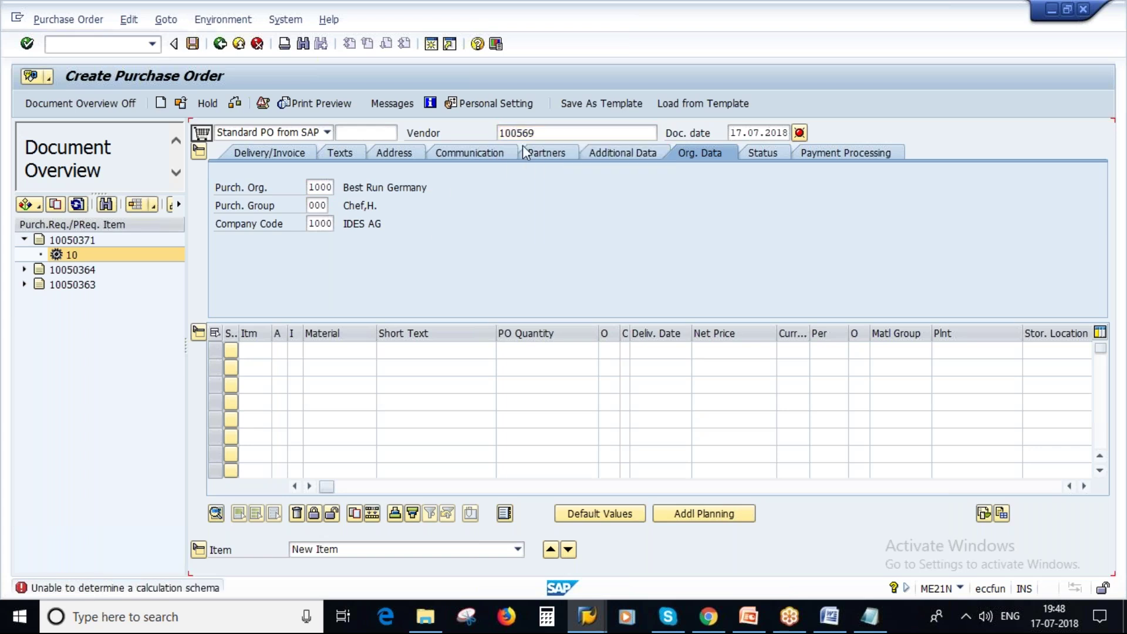
pyautogui.press('Return')
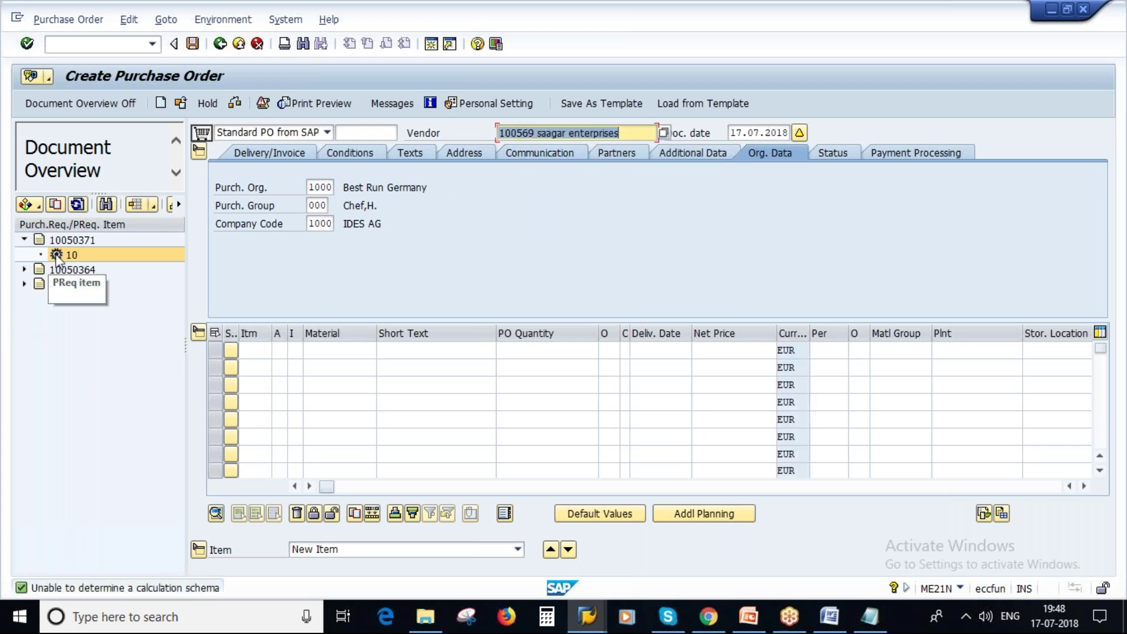
# Transfer requisition item 10 (Pen) into the purchase order items and check the document for errors.
pyautogui.moveTo(65, 252); pyautogui.dragTo(190, 152)
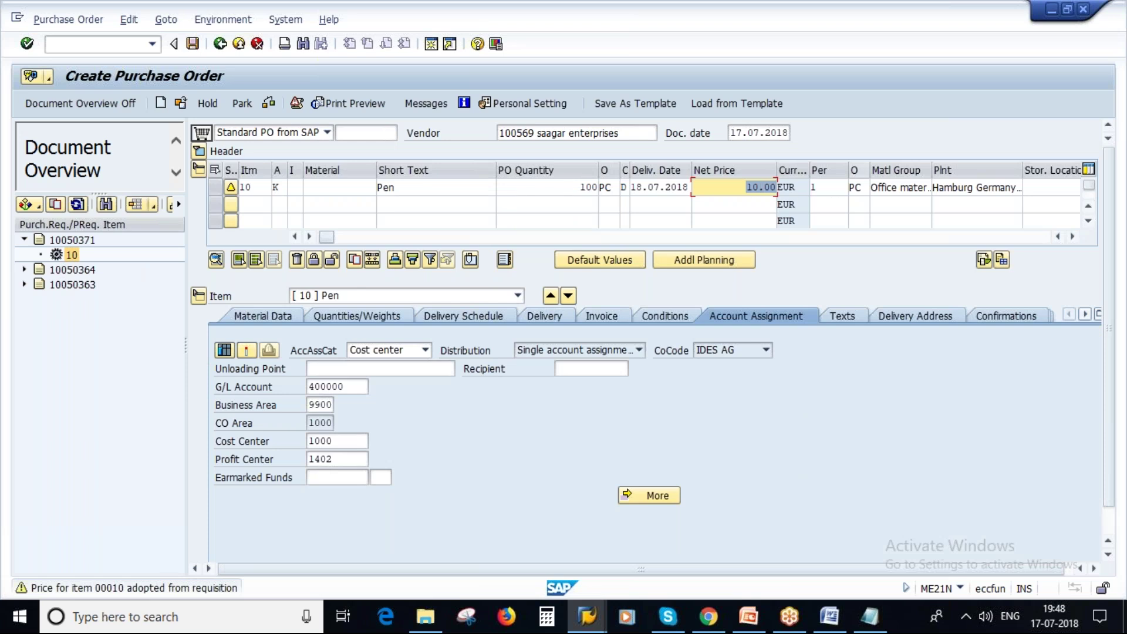
pyautogui.click(1099, 40)
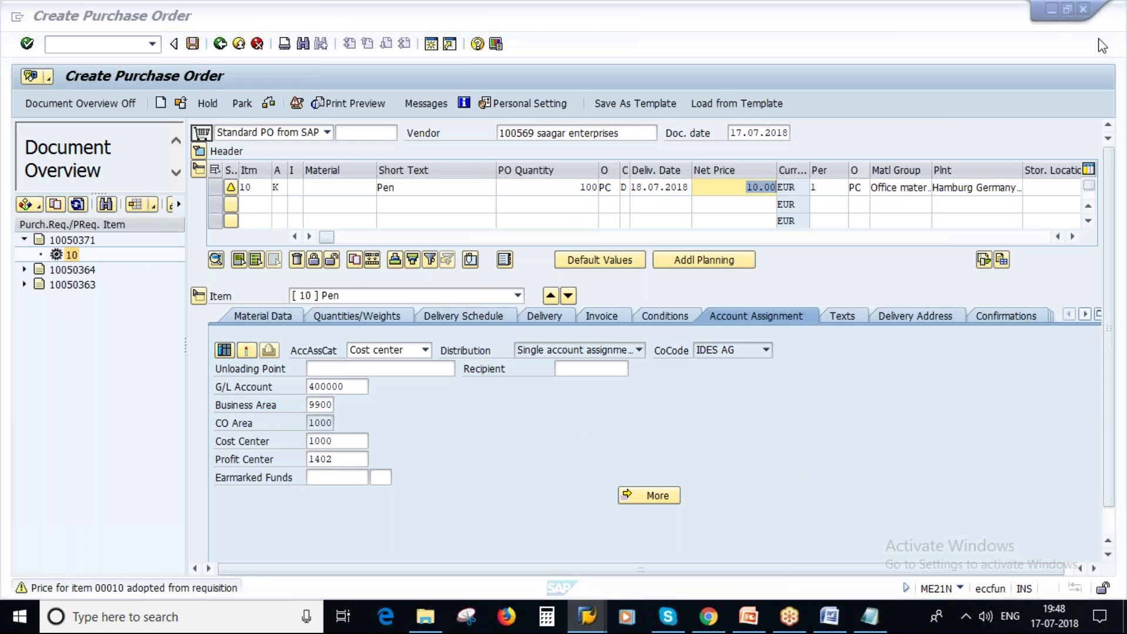
pyautogui.click(584, 418)
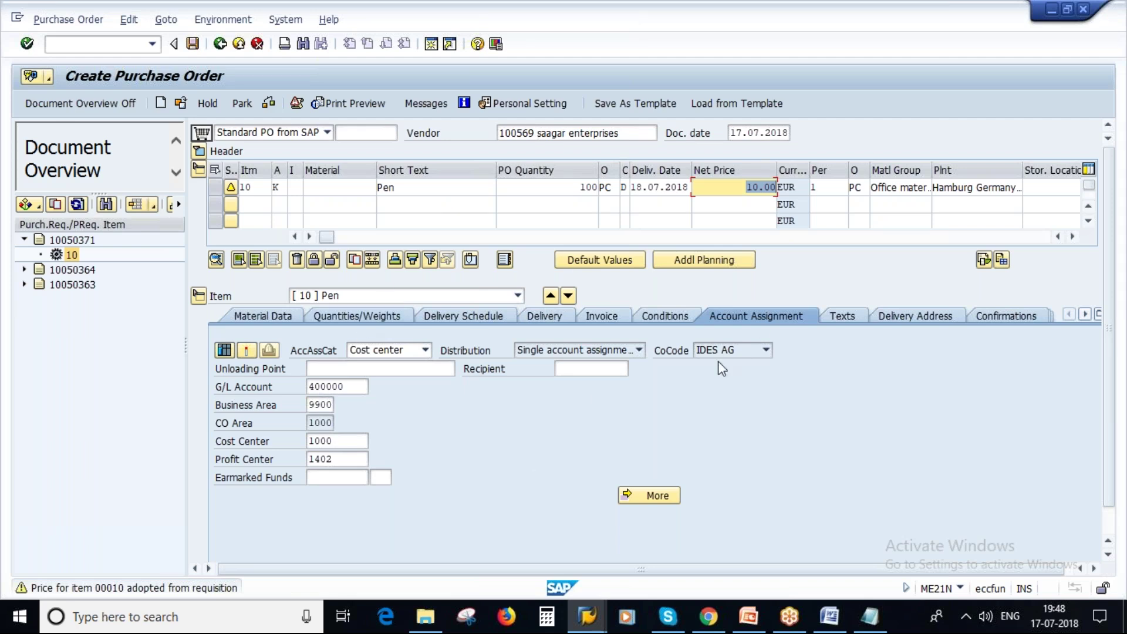
pyautogui.click(269, 105)
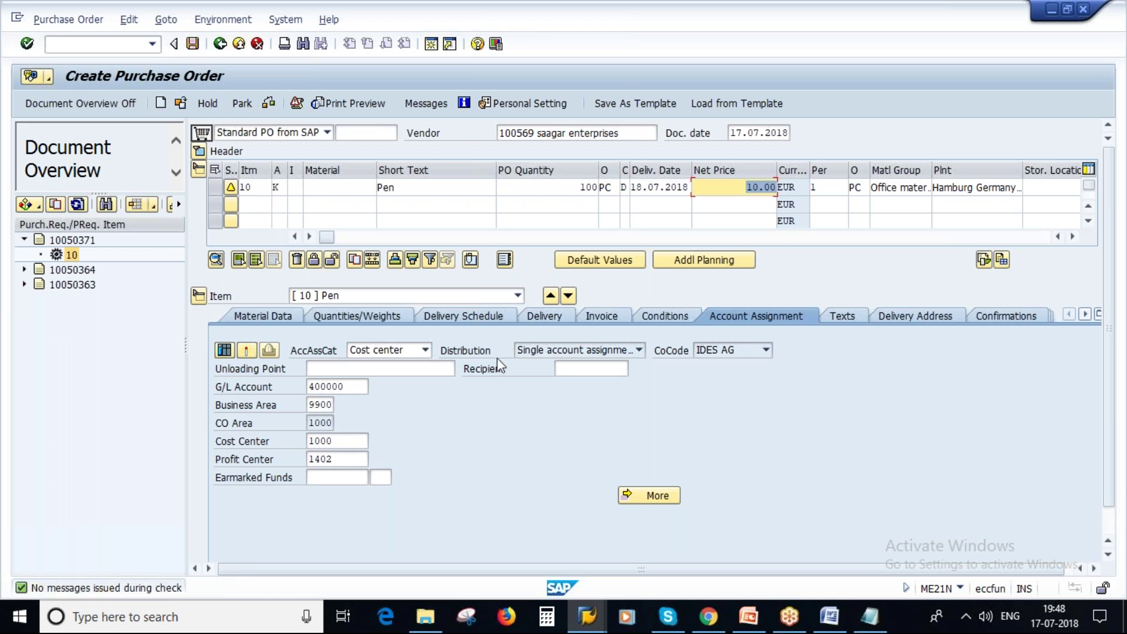
# Save the purchase order and copy its number from the confirmation message details.
pyautogui.click(193, 44)
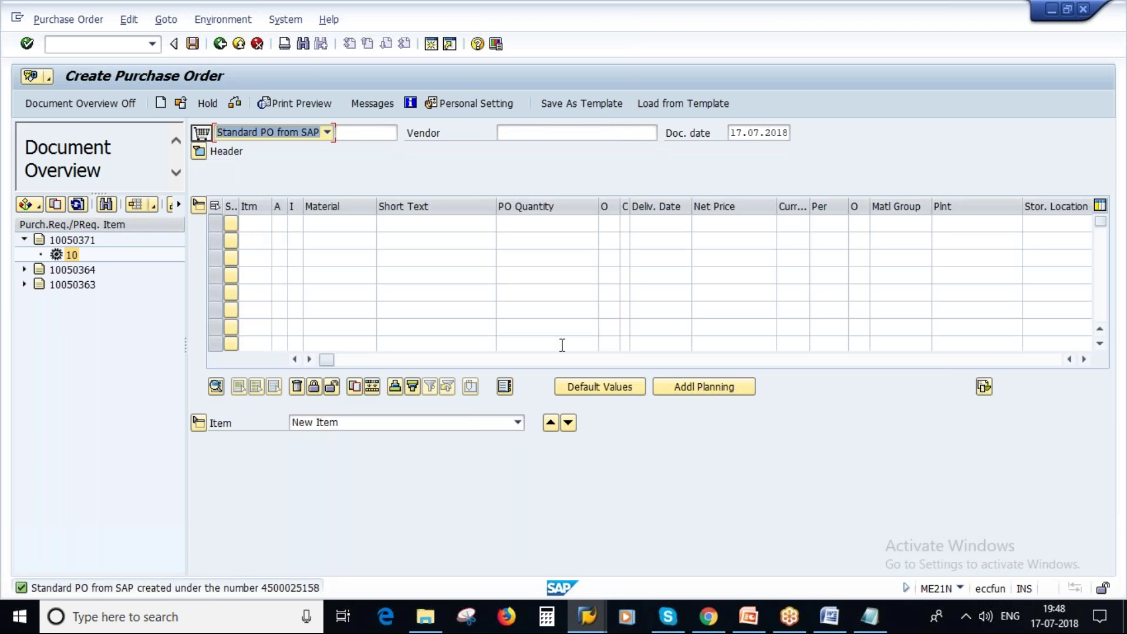
pyautogui.click(295, 588)
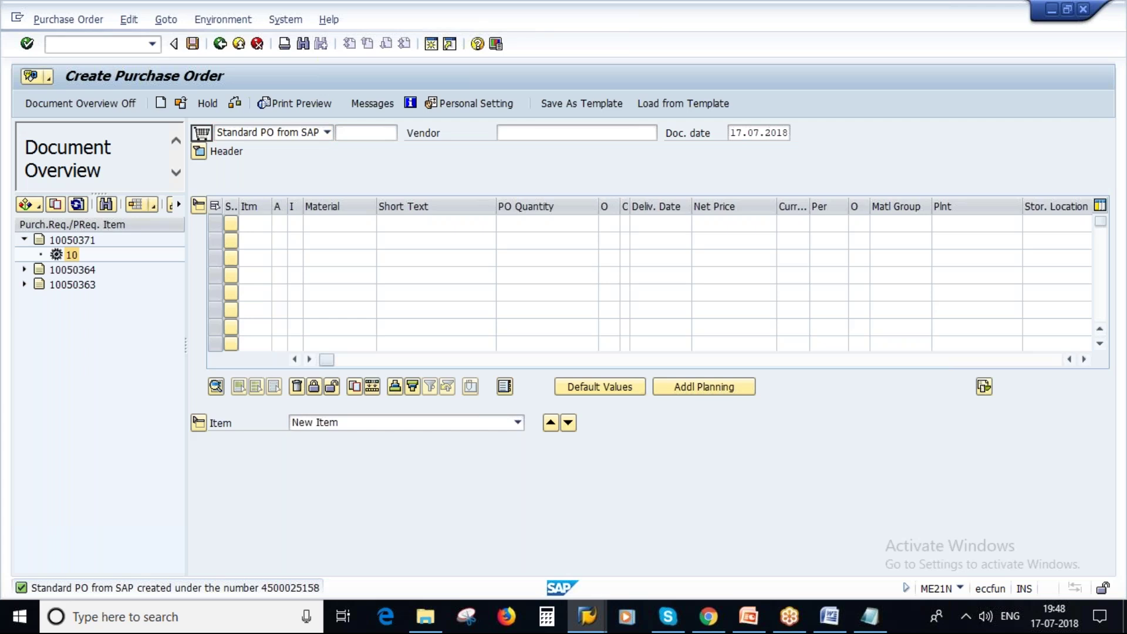
pyautogui.moveTo(523, 237); pyautogui.dragTo(607, 236)
pyautogui.hotkey('ctrl', 'c')
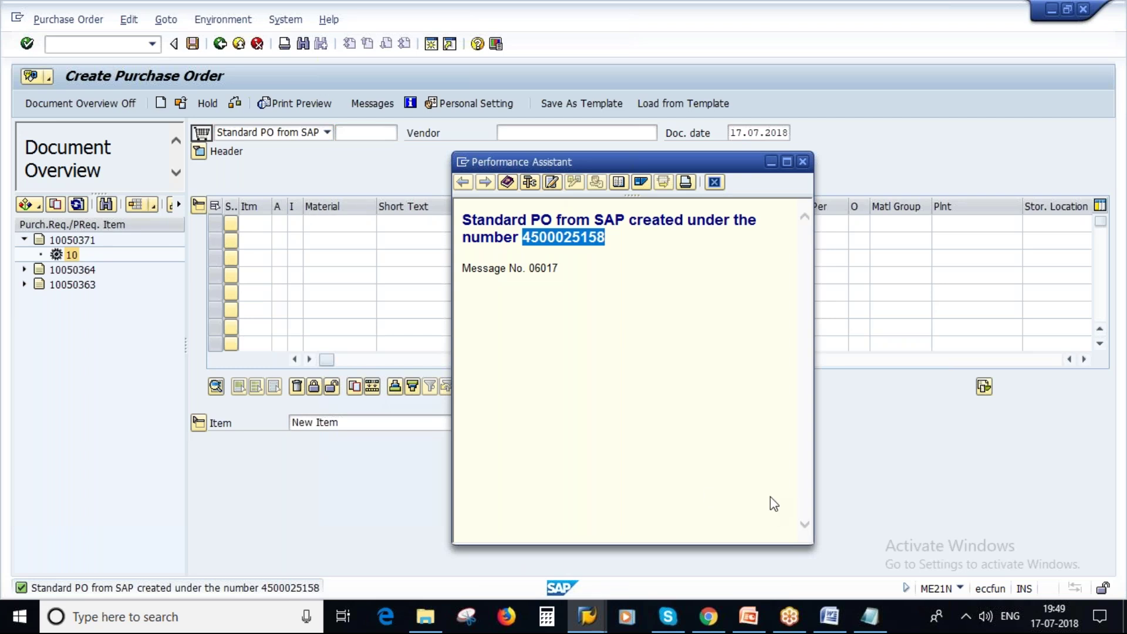
# Record the copied purchase order number in Notepad after "Create Purchase Order w/r PR -" and compare it with the requisition number.
pyautogui.click(869, 615)
pyautogui.click(486, 270)
pyautogui.write('-')
pyautogui.hotkey('ctrl', 'v')
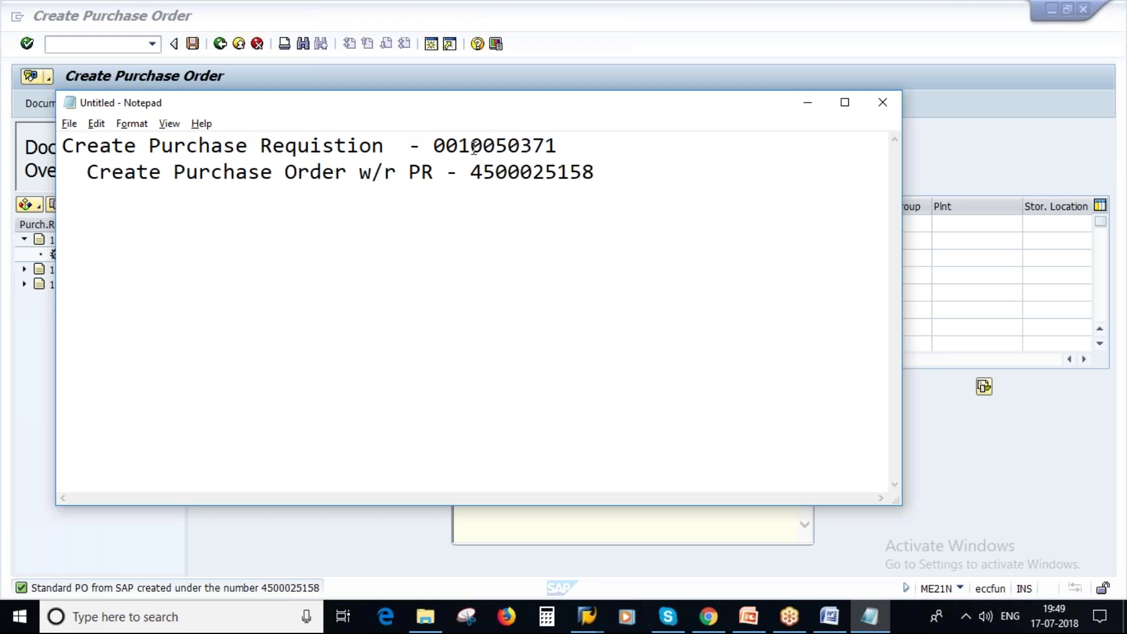
pyautogui.moveTo(458, 147); pyautogui.dragTo(560, 147)
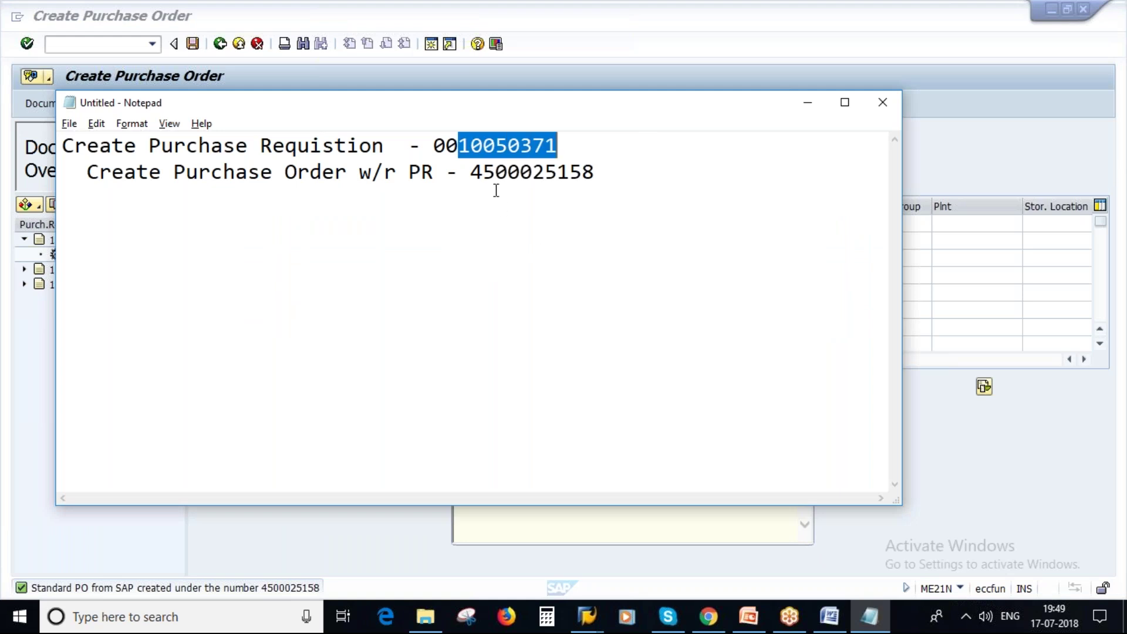
pyautogui.click(510, 176)
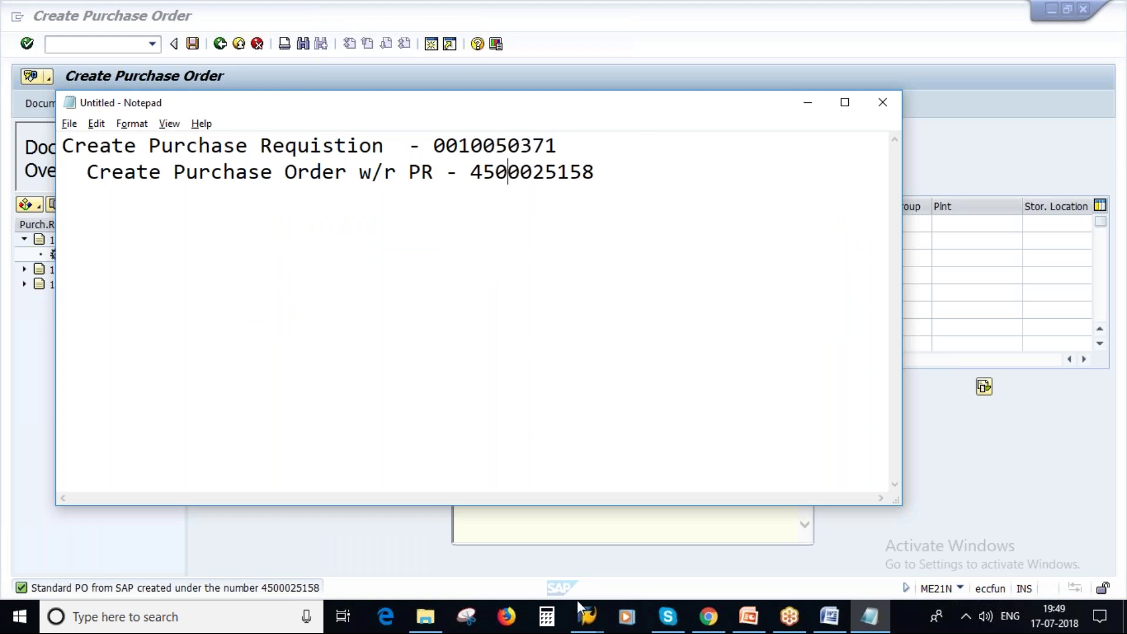
# Return to SAP, display the Pen purchase requisition with transaction ME53N, and show the item's status without the document overview.
pyautogui.click(587, 616)
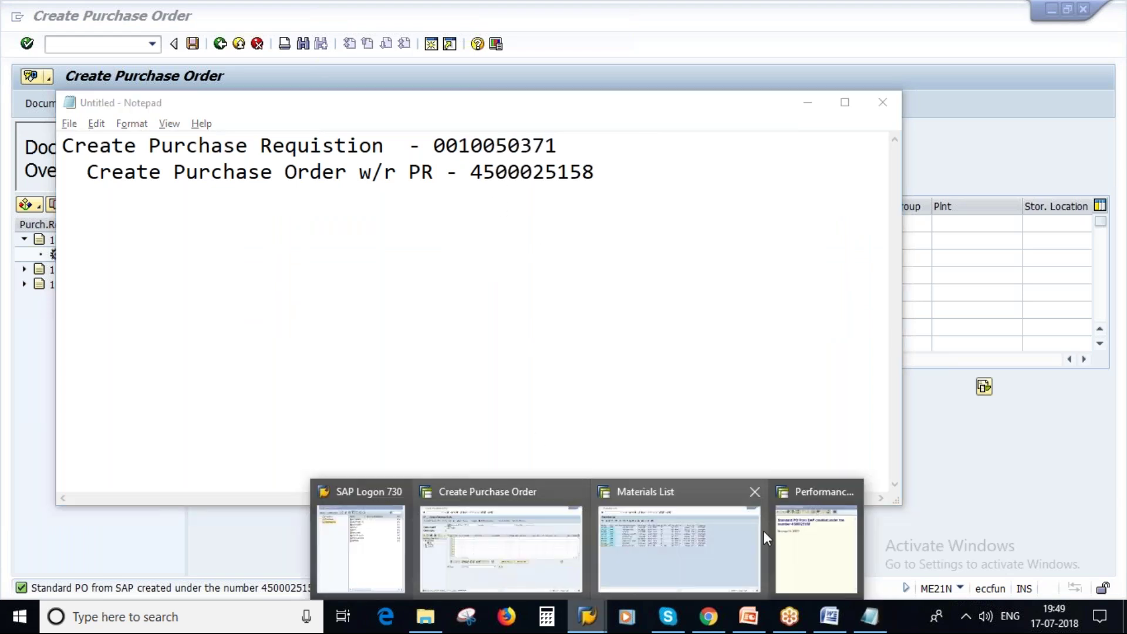
pyautogui.click(817, 536)
pyautogui.click(580, 627)
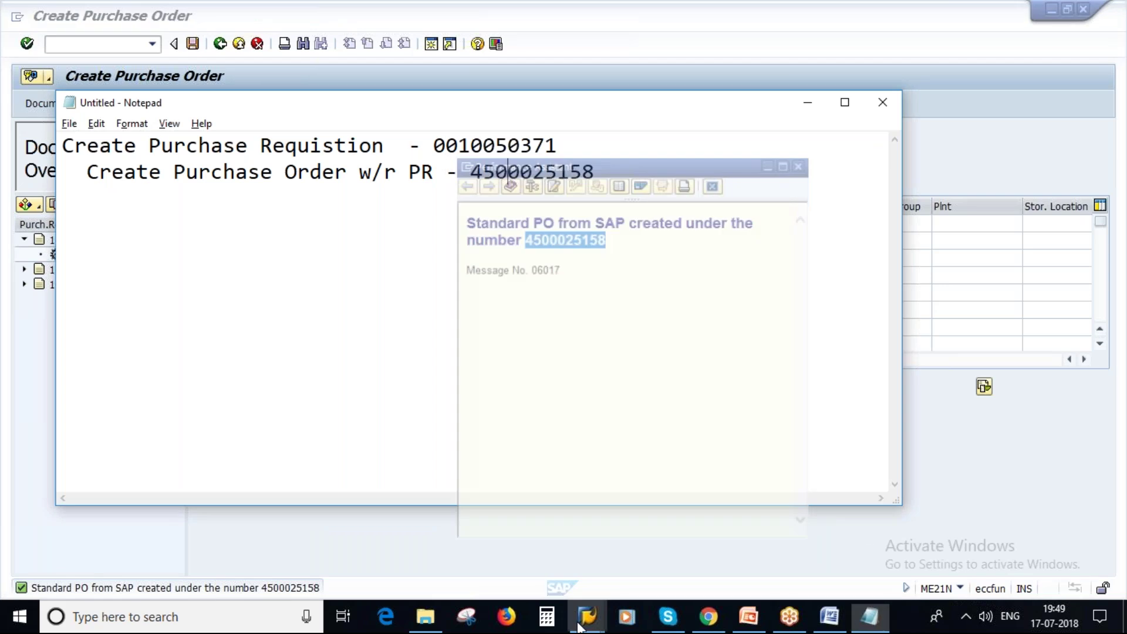
pyautogui.click(530, 554)
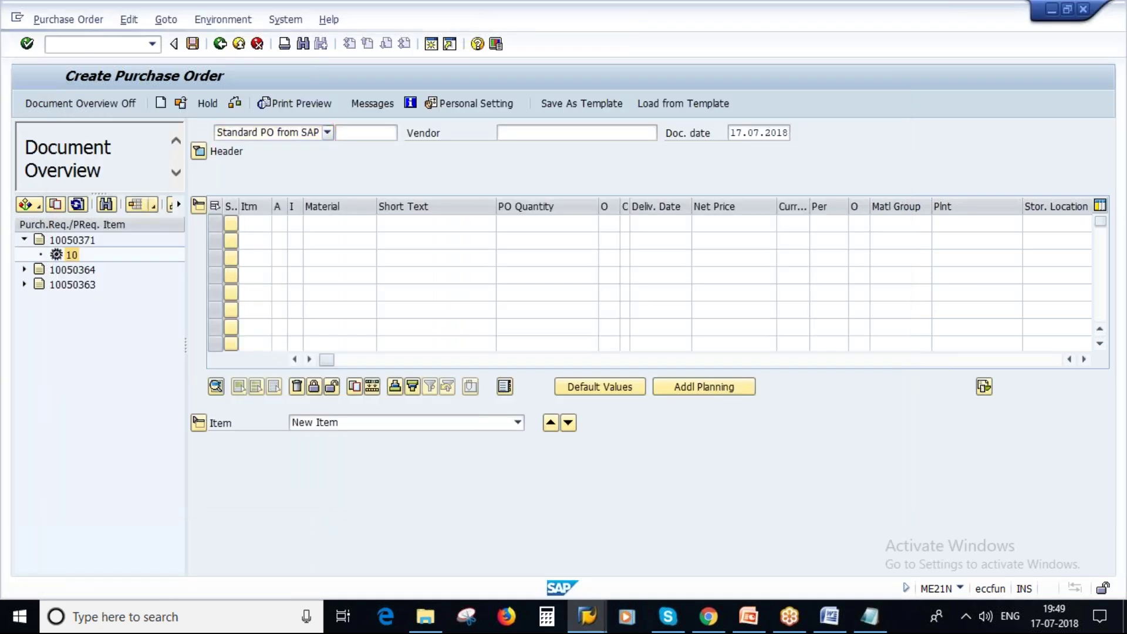
pyautogui.press('F3')
pyautogui.write('ME')
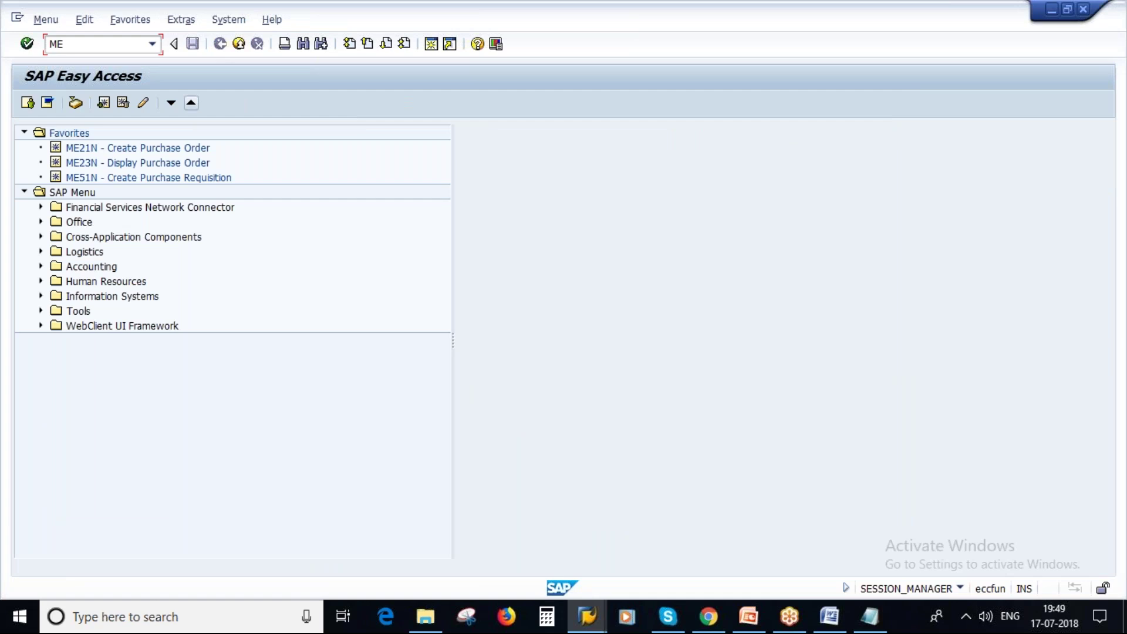
pyautogui.write('53')
pyautogui.press('Return')
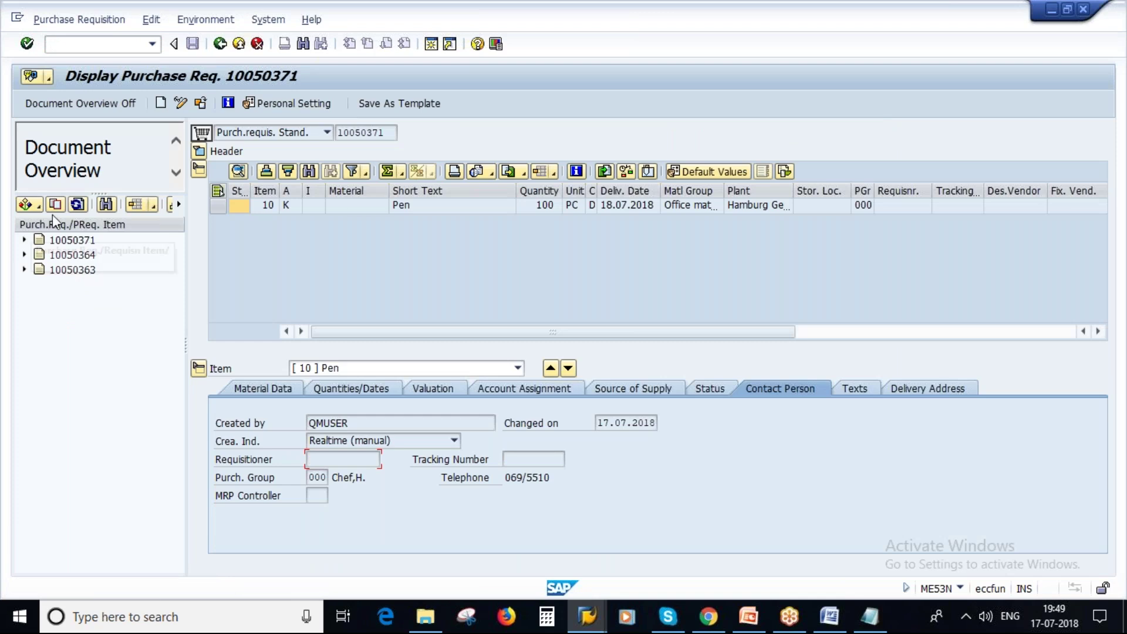
pyautogui.click(77, 101)
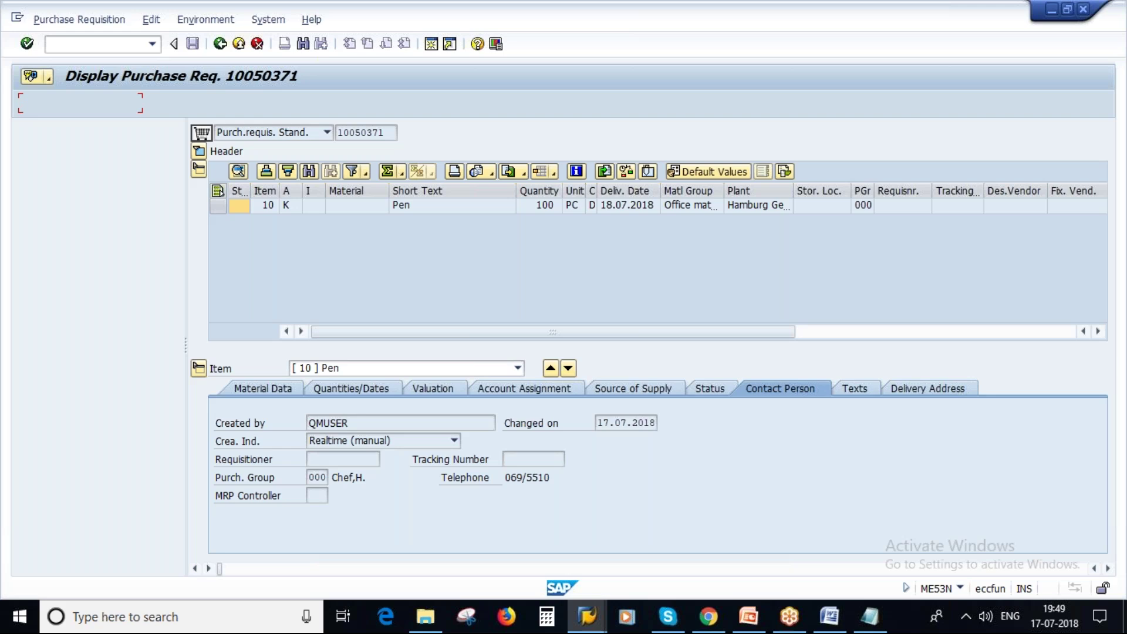
pyautogui.click(532, 389)
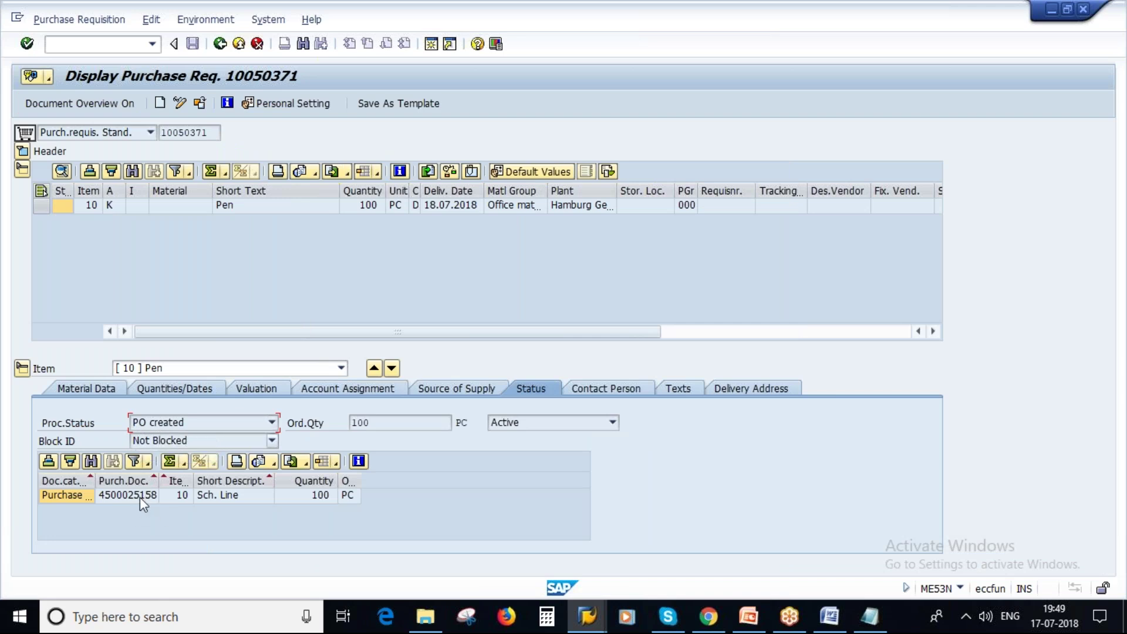
# Widen the purchasing document column in the item status and compare its number with the one recorded in Notepad.
pyautogui.click(869, 616)
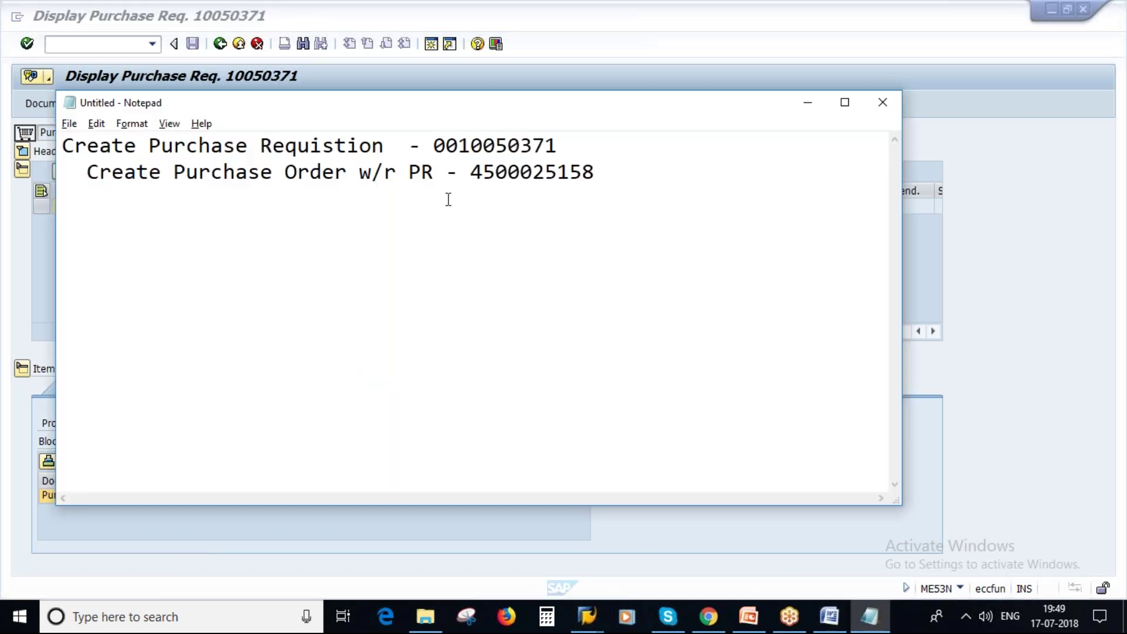
pyautogui.moveTo(350, 118); pyautogui.dragTo(528, 390)
pyautogui.click(120, 494)
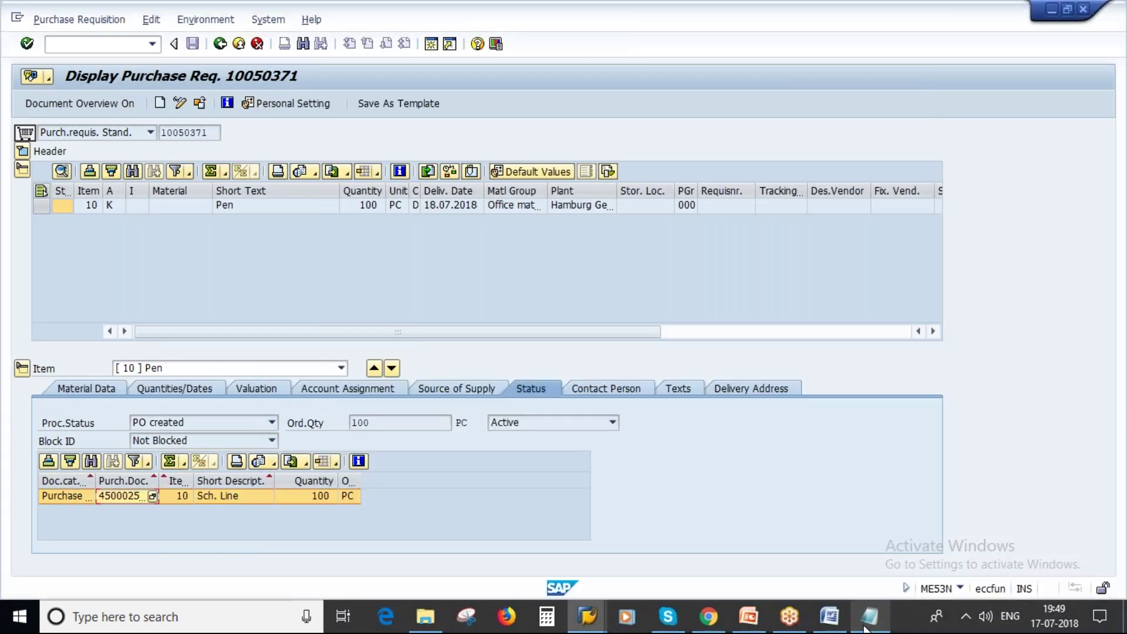
pyautogui.click(869, 616)
pyautogui.click(162, 480)
pyautogui.moveTo(162, 480); pyautogui.dragTo(191, 480)
pyautogui.click(869, 616)
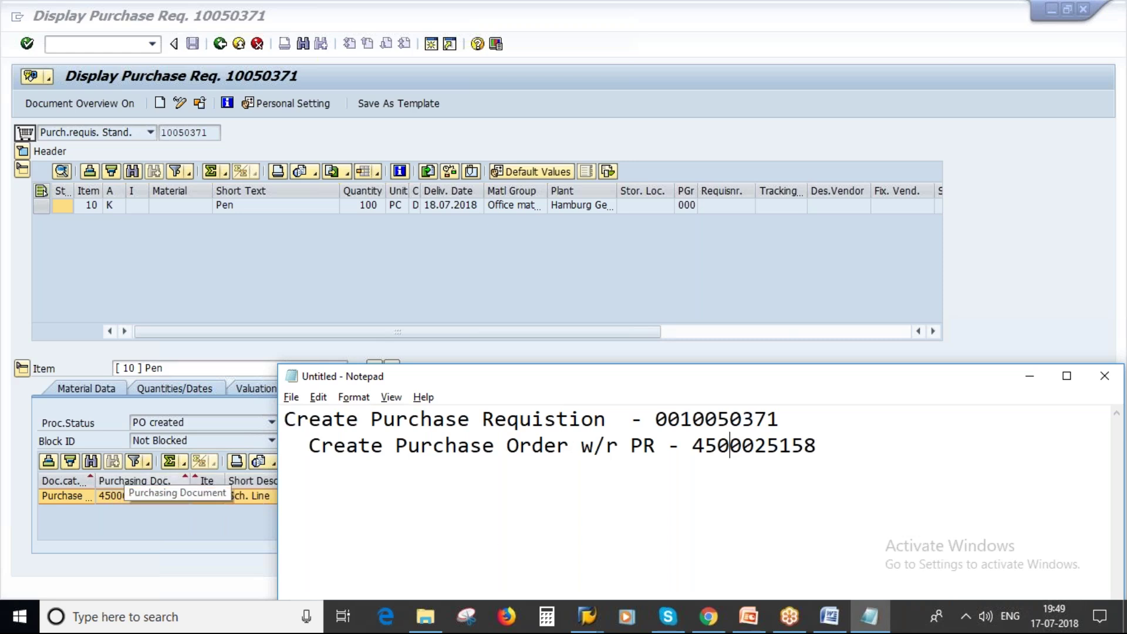
pyautogui.moveTo(919, 388); pyautogui.dragTo(824, 207)
pyautogui.click(927, 199)
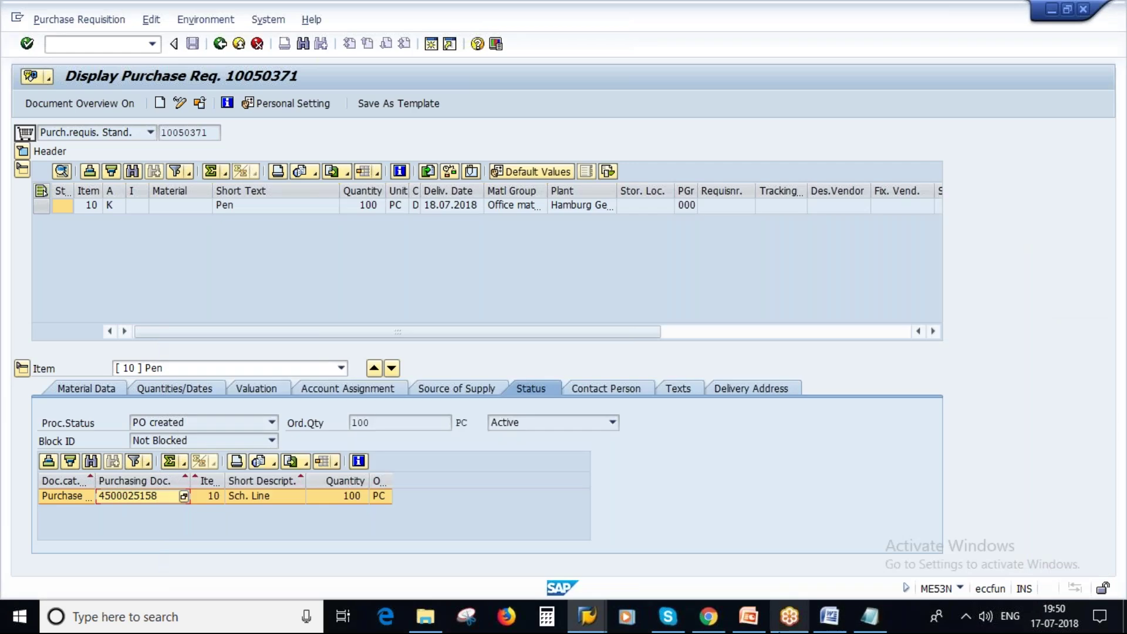
# Switch to PowerPoint and present slide 19, Order acknowledgments, as a slide show.
pyautogui.click(748, 616)
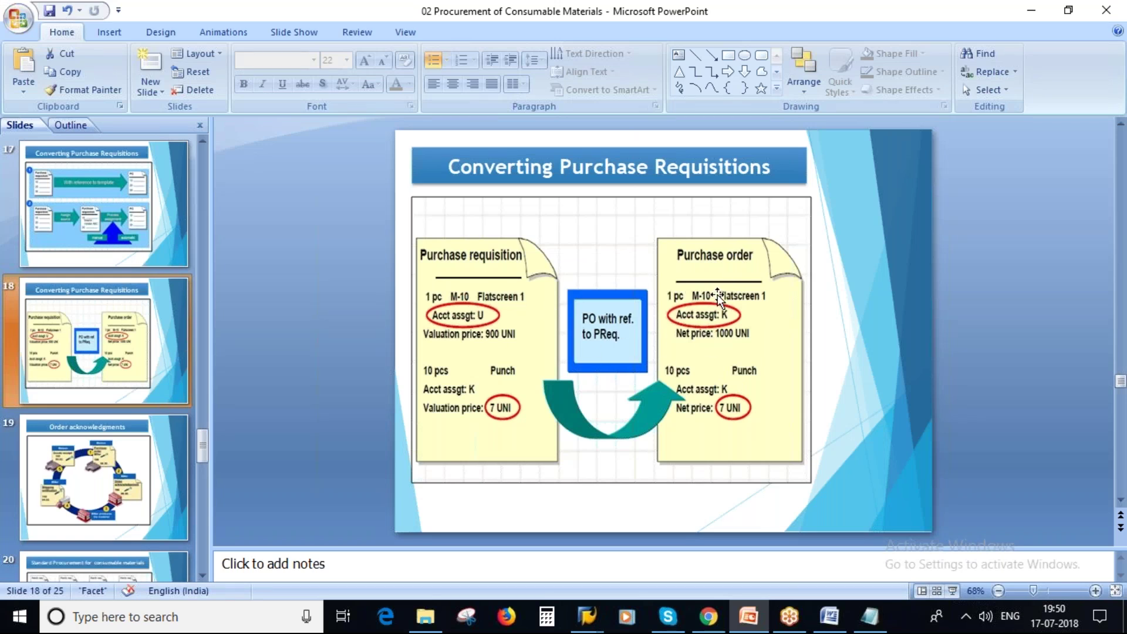
pyautogui.click(90, 459)
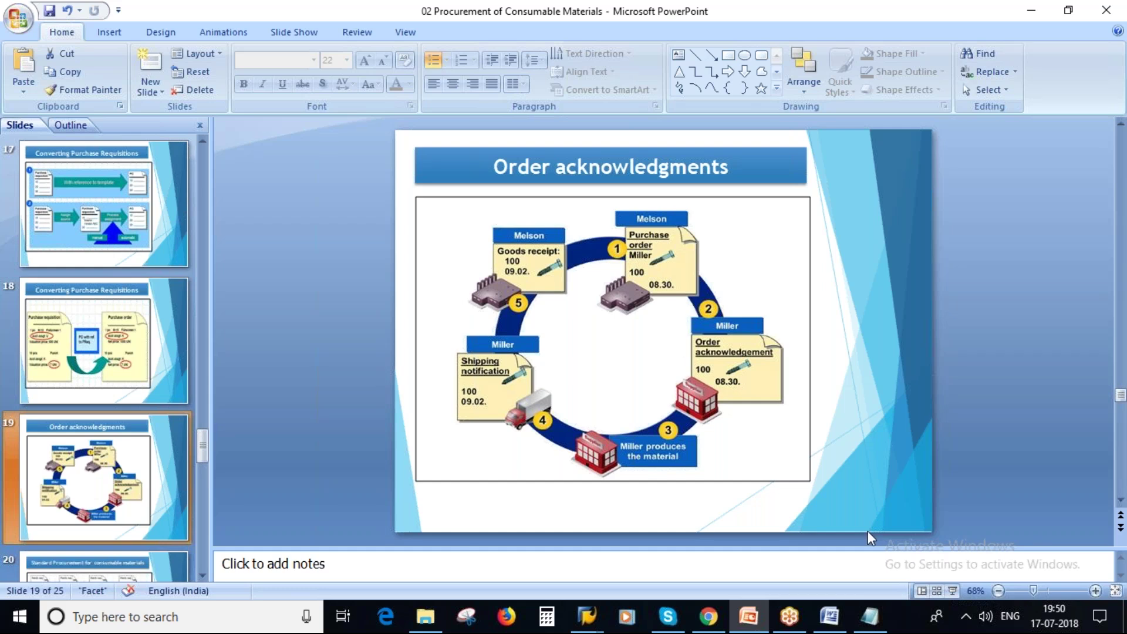
pyautogui.click(953, 590)
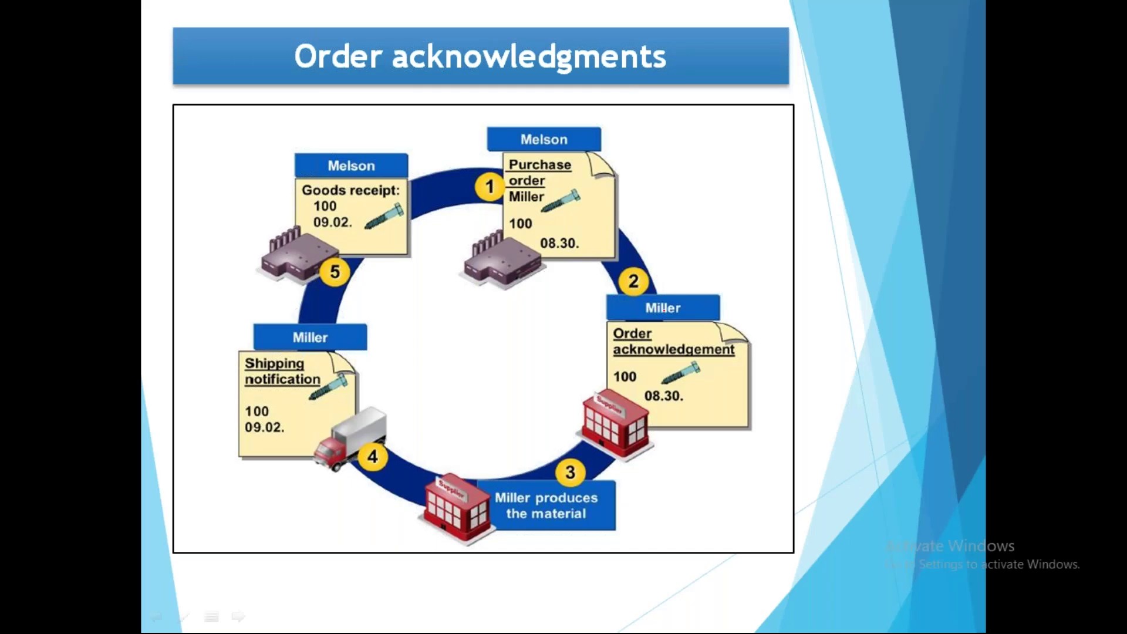
# Mark the purchase order and order acknowledgement stages on the slide with pen strokes, and erase the markings.
pyautogui.moveTo(520, 155)
pyautogui.mouseDown()
pyautogui.moveTo(493, 220)
pyautogui.moveTo(612, 259)
pyautogui.moveTo(469, 203)
pyautogui.moveTo(630, 223)
pyautogui.mouseUp()
pyautogui.moveTo(562, 145)
pyautogui.mouseDown()
pyautogui.moveTo(642, 117)
pyautogui.moveTo(576, 157)
pyautogui.mouseUp()
pyautogui.moveTo(617, 225); pyautogui.dragTo(686, 328)
pyautogui.moveTo(694, 313); pyautogui.dragTo(707, 344)
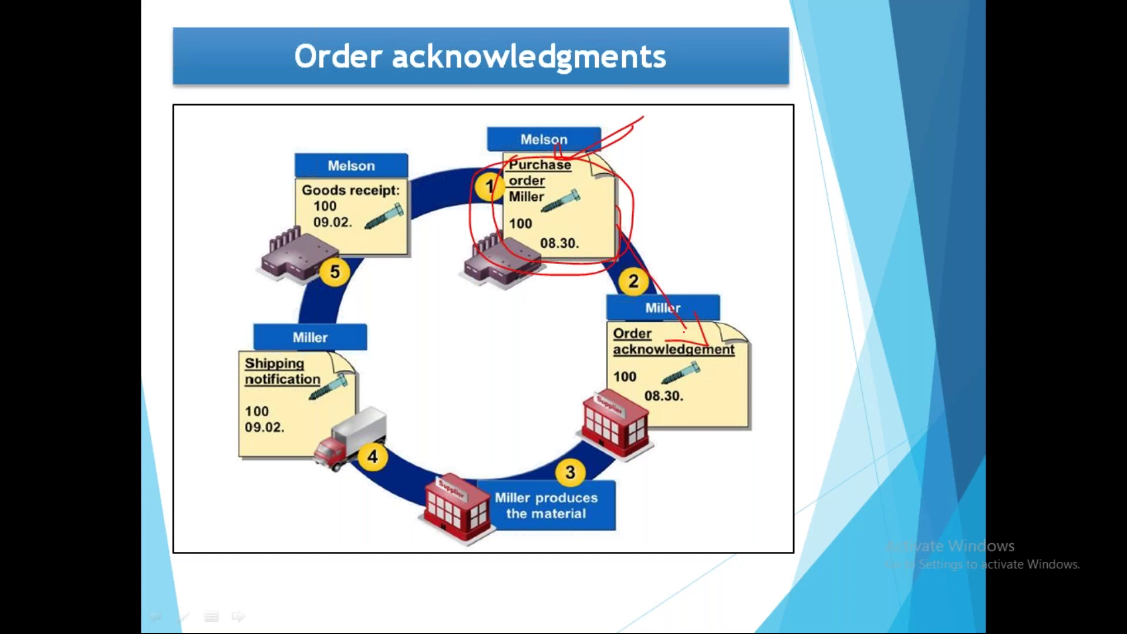
pyautogui.moveTo(654, 286)
pyautogui.mouseDown()
pyautogui.moveTo(607, 352)
pyautogui.moveTo(778, 405)
pyautogui.moveTo(657, 289)
pyautogui.moveTo(767, 430)
pyautogui.mouseUp()
pyautogui.moveTo(735, 296); pyautogui.dragTo(651, 439)
pyautogui.moveTo(735, 334); pyautogui.dragTo(790, 292)
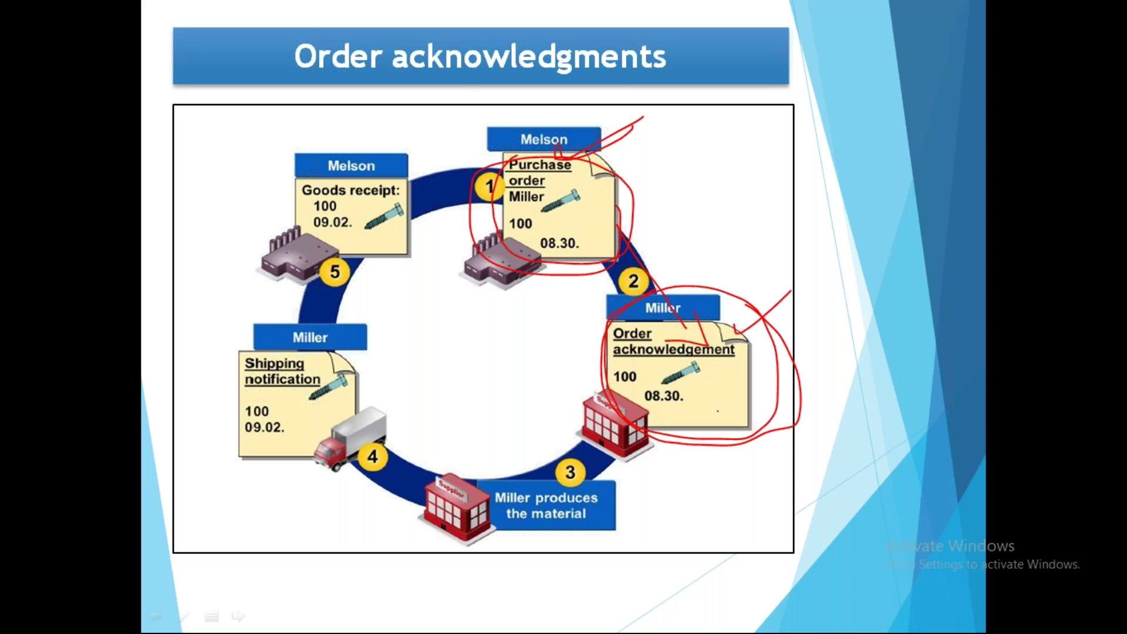
pyautogui.moveTo(702, 391)
pyautogui.mouseDown()
pyautogui.moveTo(651, 487)
pyautogui.moveTo(381, 437)
pyautogui.moveTo(376, 417)
pyautogui.moveTo(439, 437)
pyautogui.mouseUp()
pyautogui.press('e')
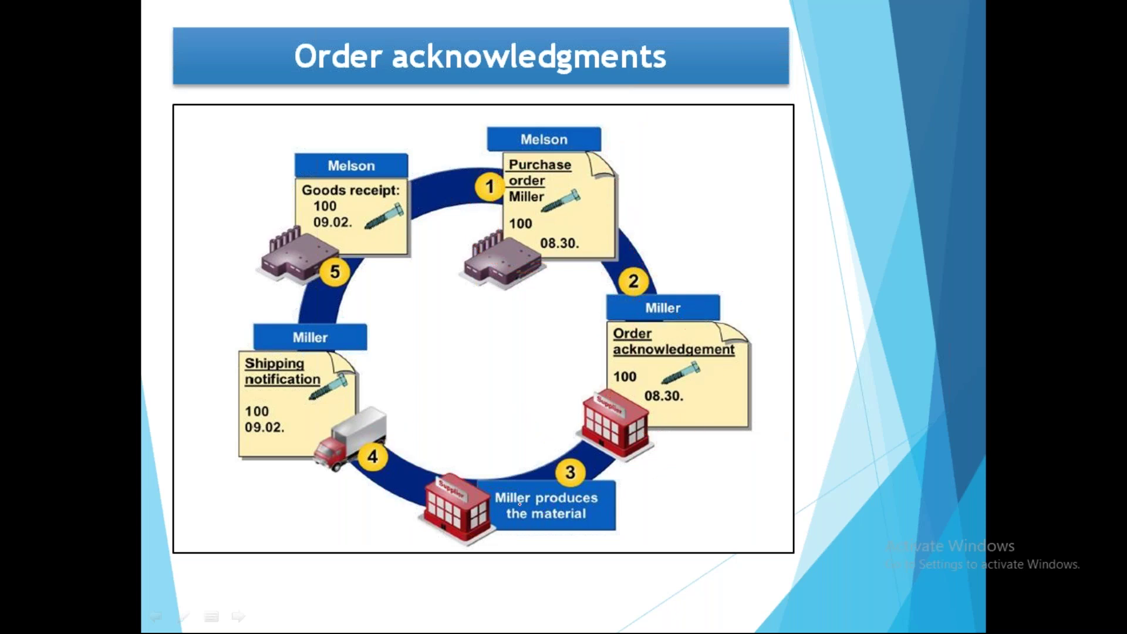
# End the slide show, switch back to SAP and leave the purchase requisition display.
pyautogui.press('b')
pyautogui.press('Escape')
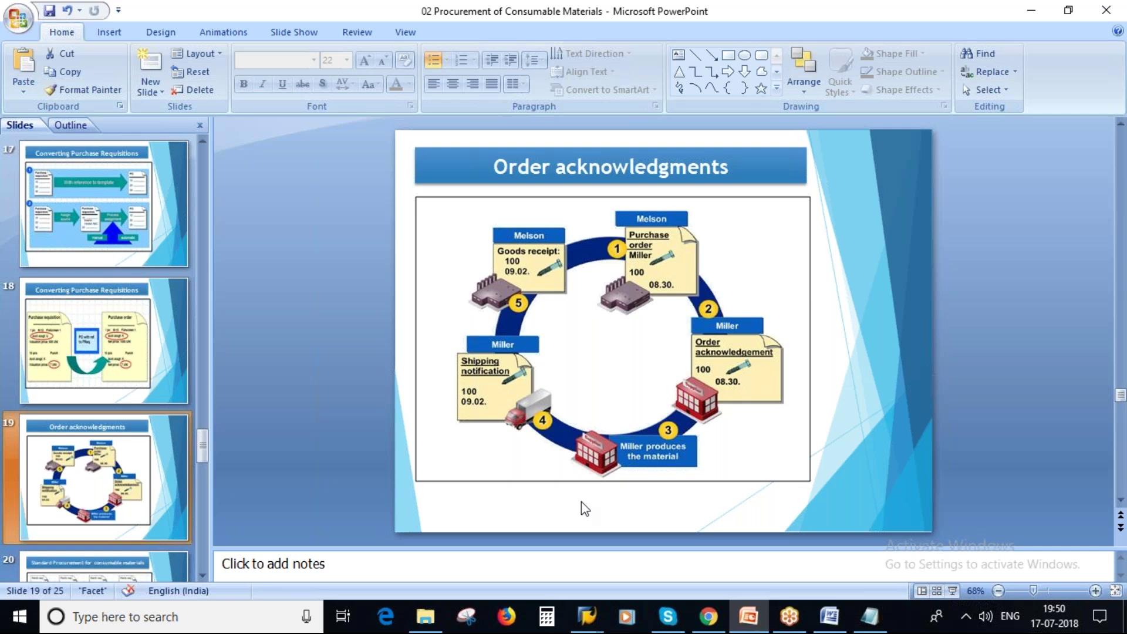
pyautogui.click(587, 616)
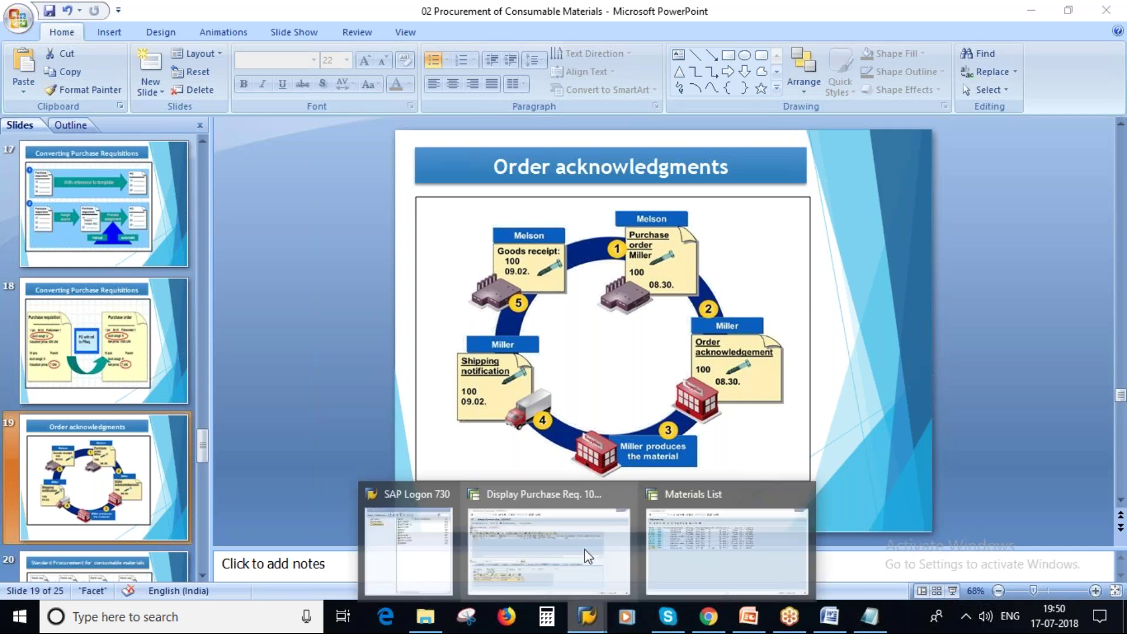
pyautogui.click(537, 526)
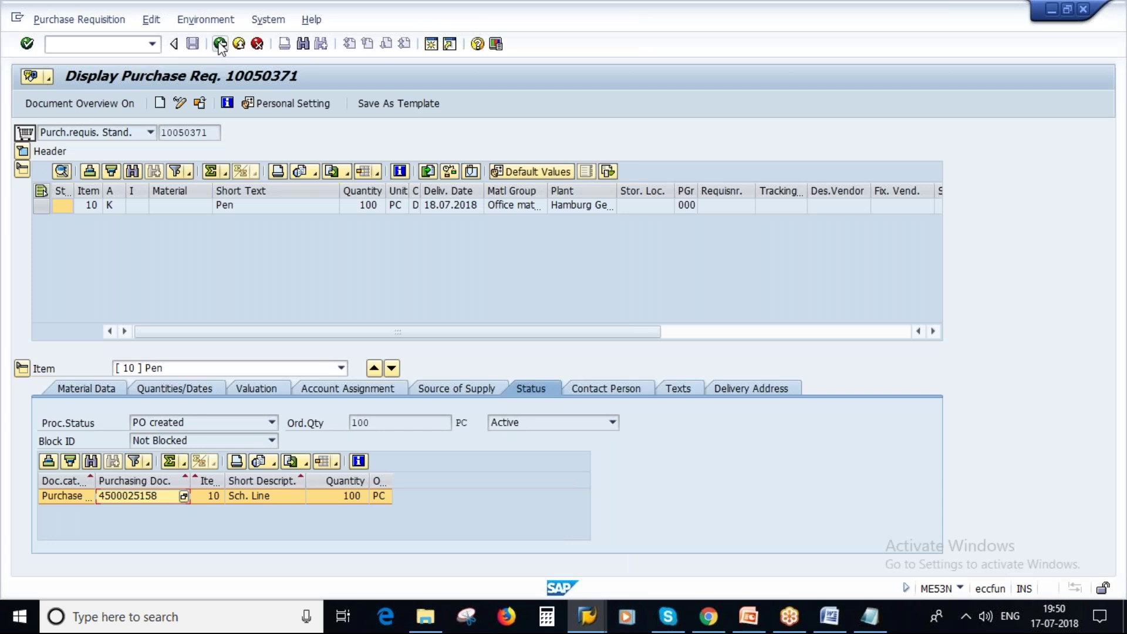
pyautogui.click(220, 44)
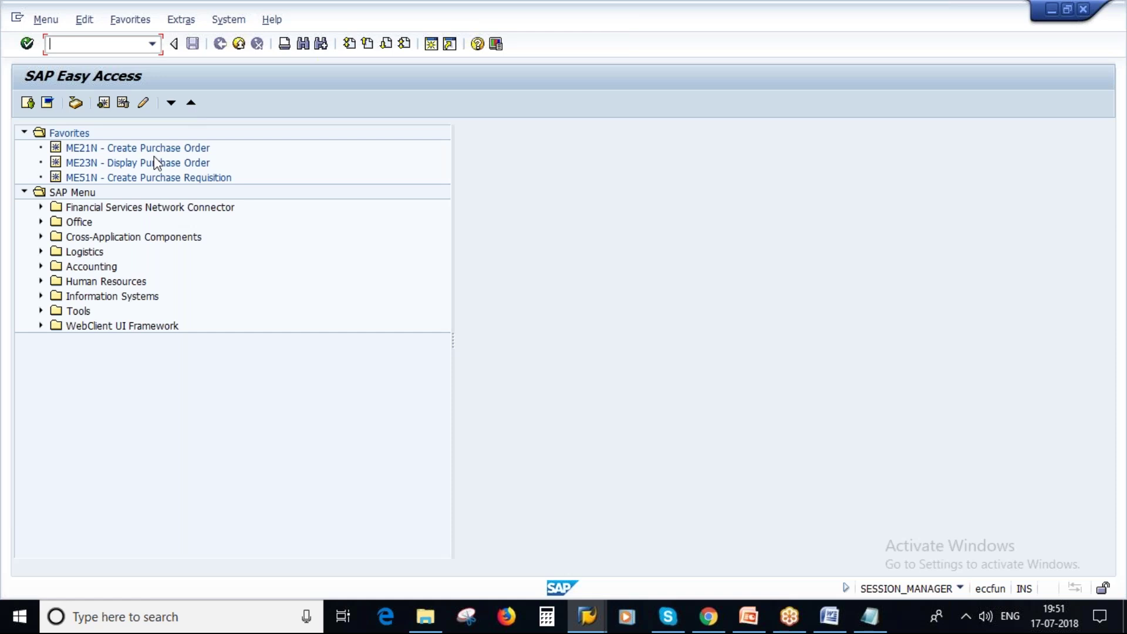
# Glance at the Order acknowledgments slide, and open the Pen purchase order for change in SAP with transaction ME22N.
pyautogui.click(758, 623)
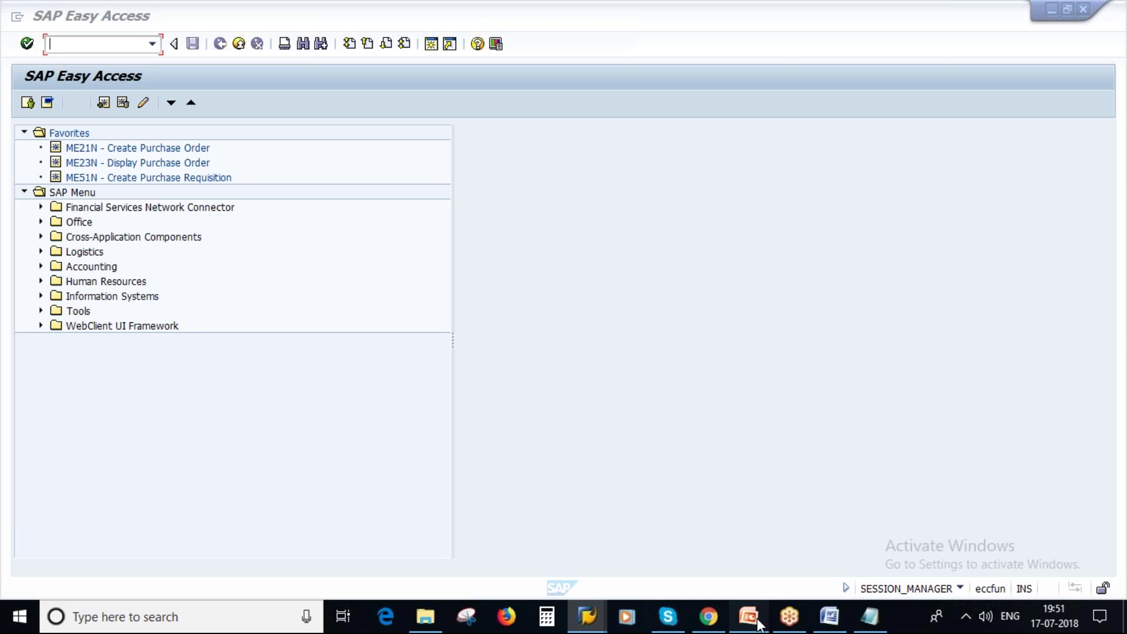
pyautogui.scroll(3, 111, 446)
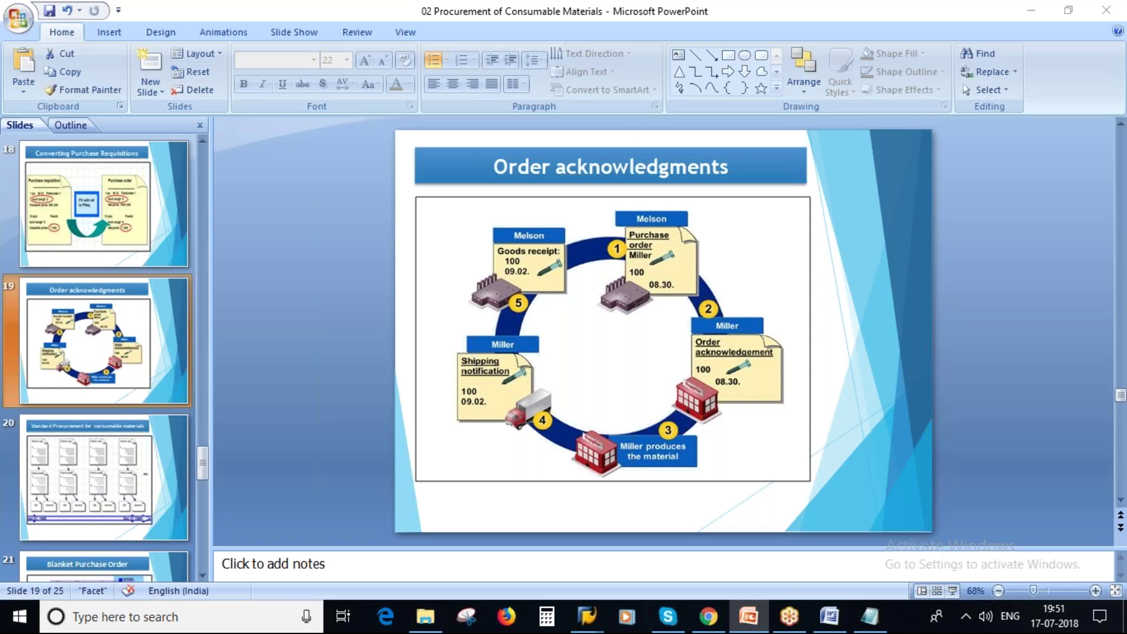
pyautogui.hotkey('alt', 'Tab')
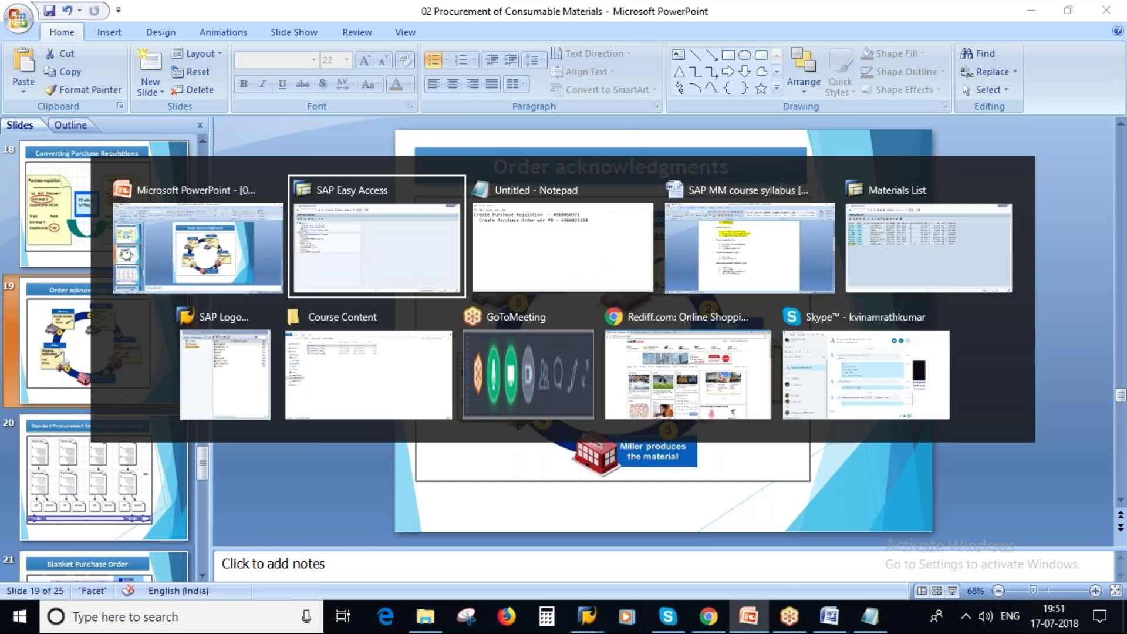
pyautogui.write('ME22N')
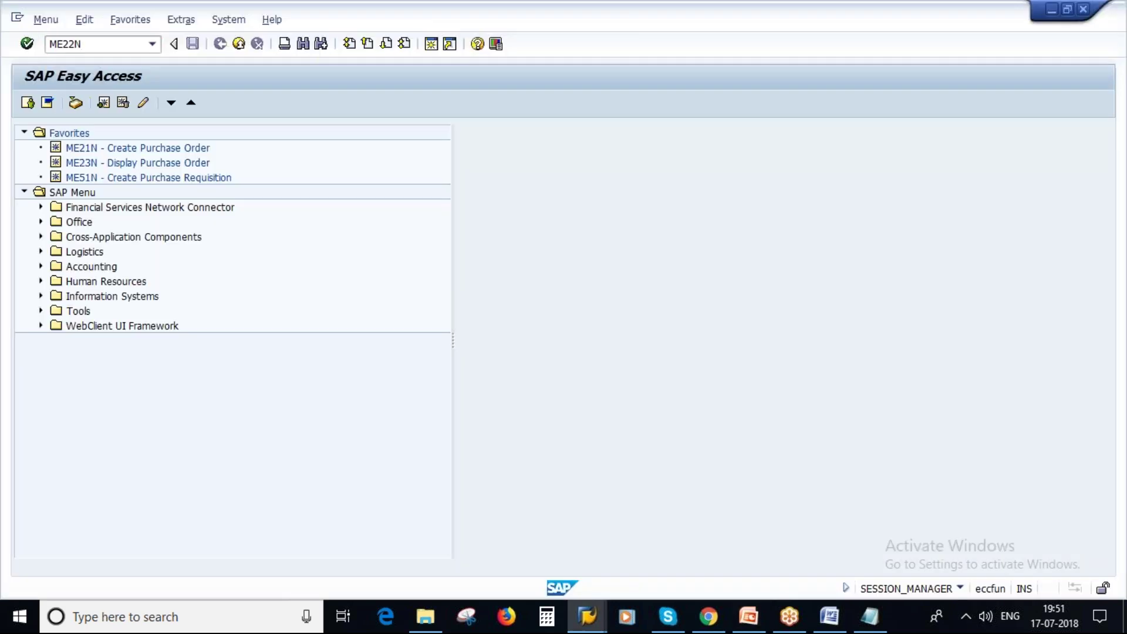
pyautogui.press('Return')
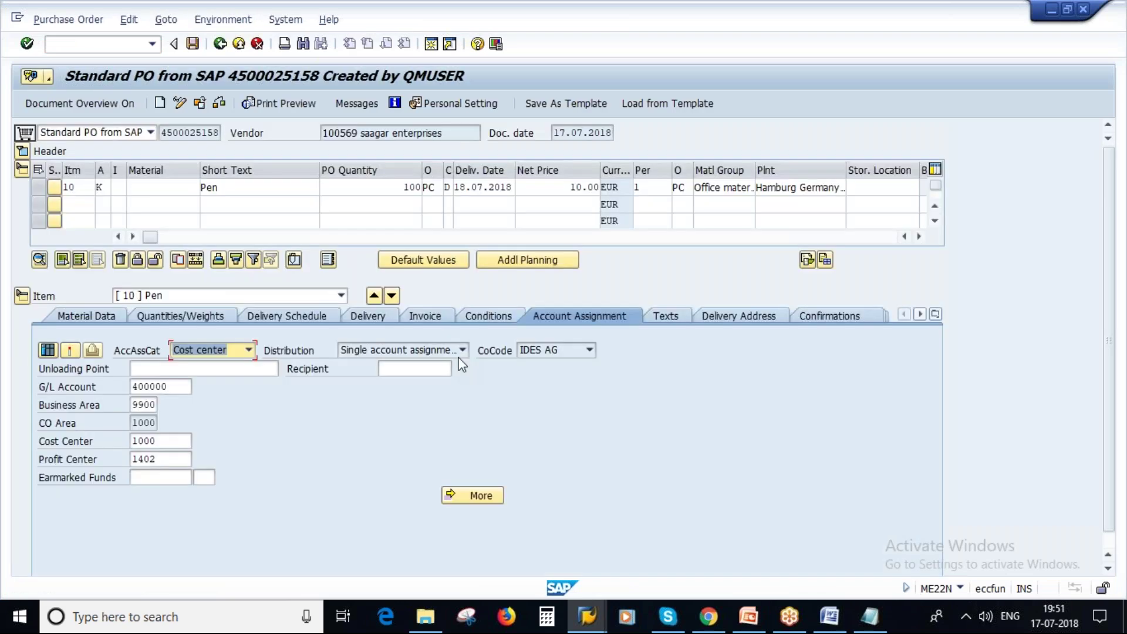
# Set the confirmation control of purchase order item 10 (Pen) to OrderAcknowledgement.
pyautogui.click(823, 317)
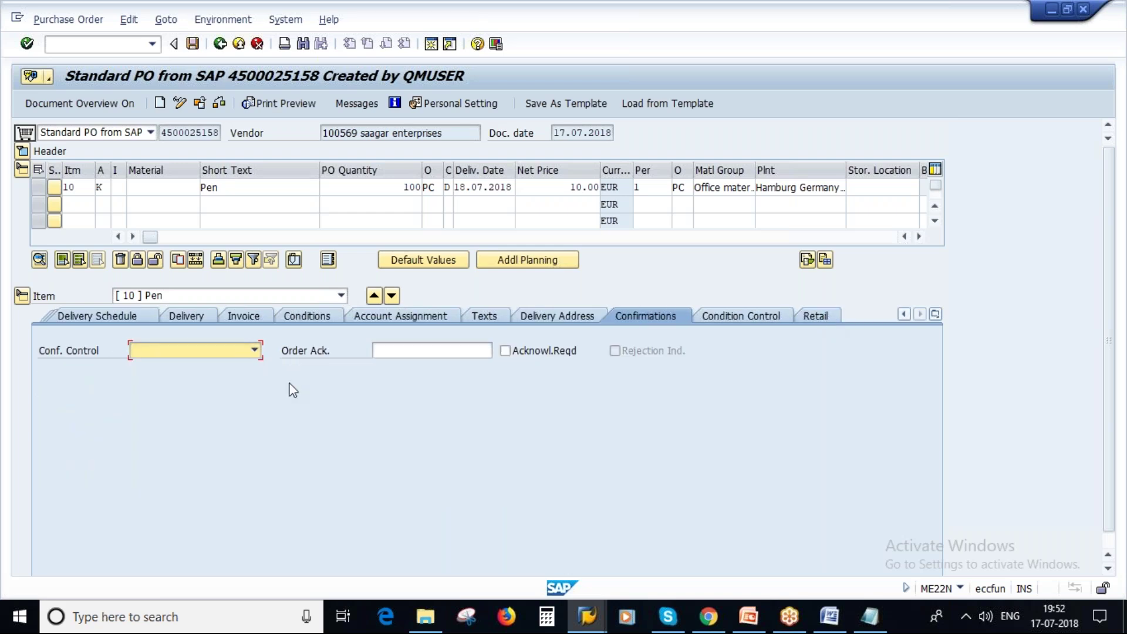
pyautogui.click(255, 351)
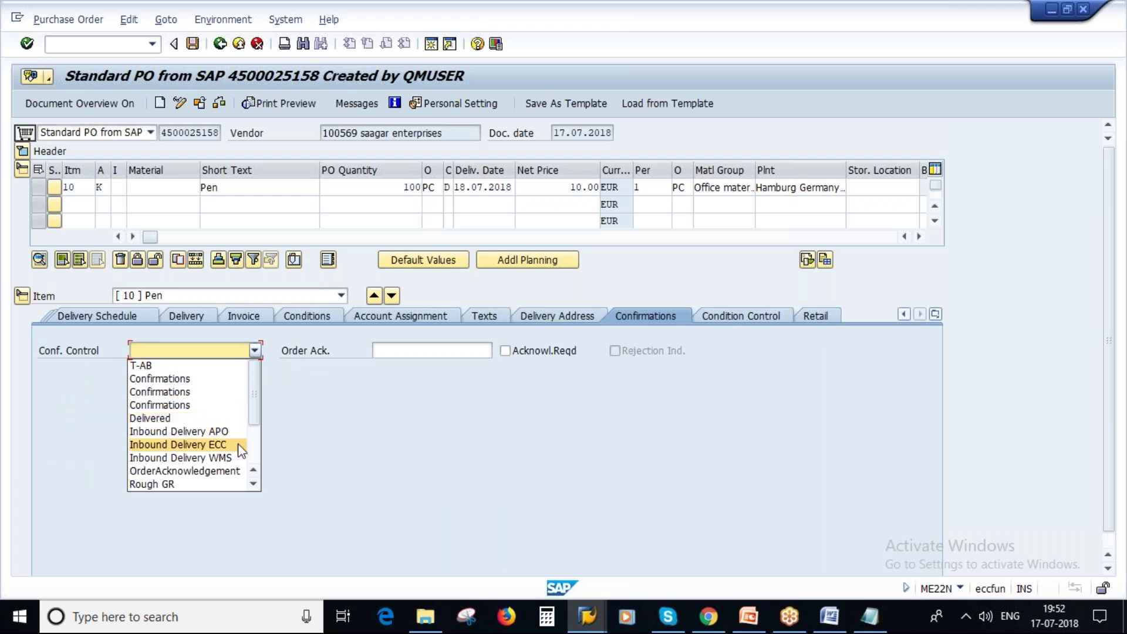
pyautogui.click(224, 470)
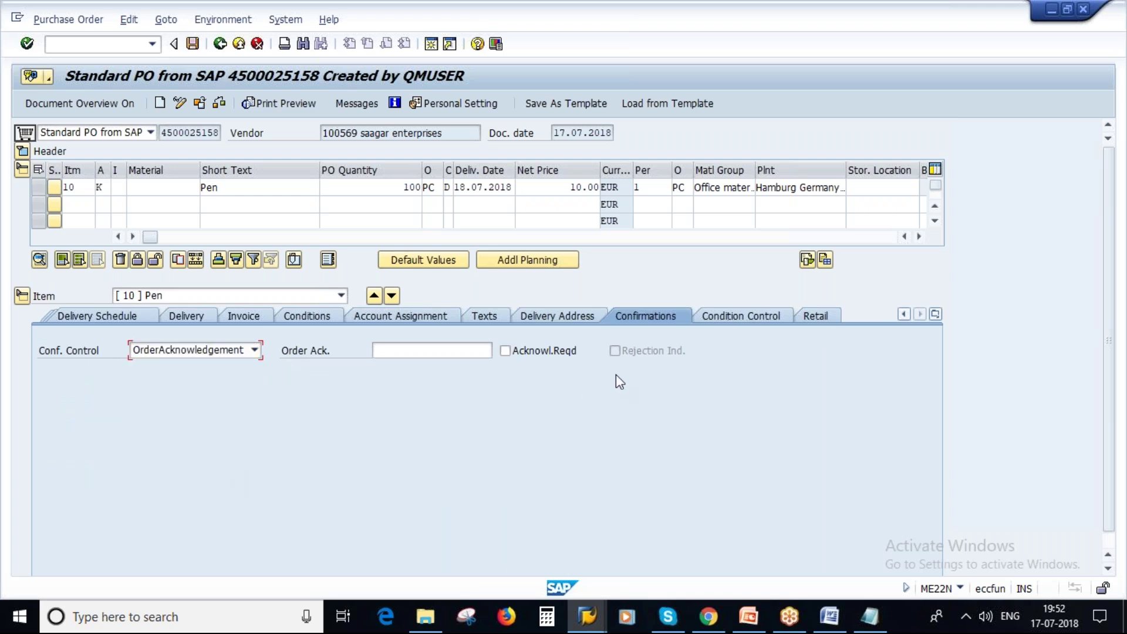
pyautogui.press('Return')
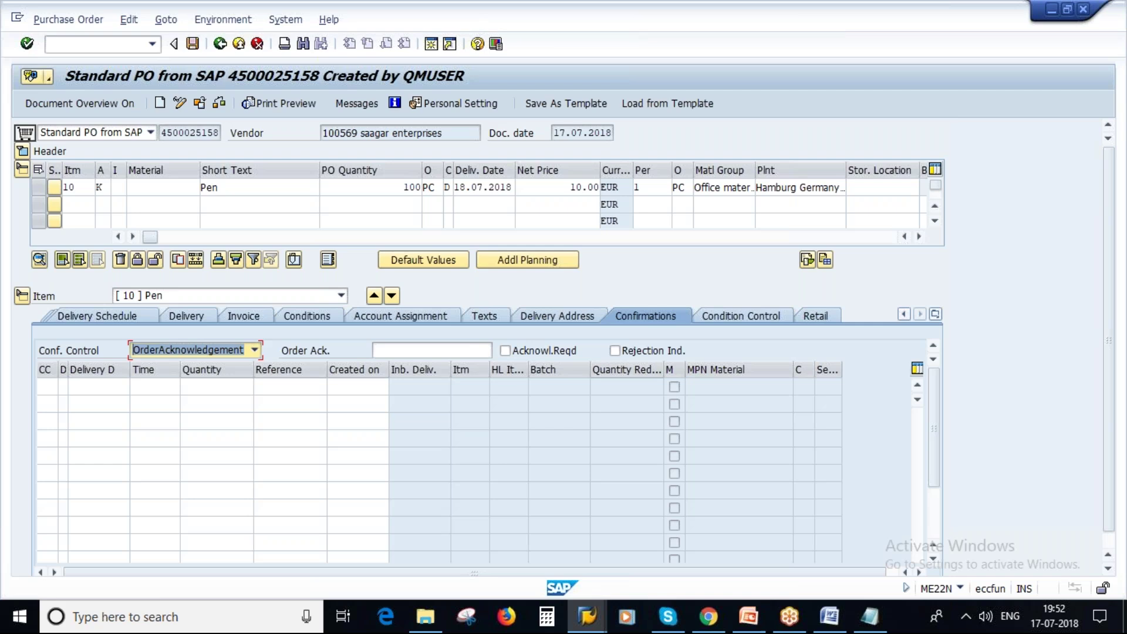
# Check the delivery date and quantity fields of the first confirmation line, and switch to the Order acknowledgments slide in PowerPoint.
pyautogui.click(88, 386)
pyautogui.click(194, 388)
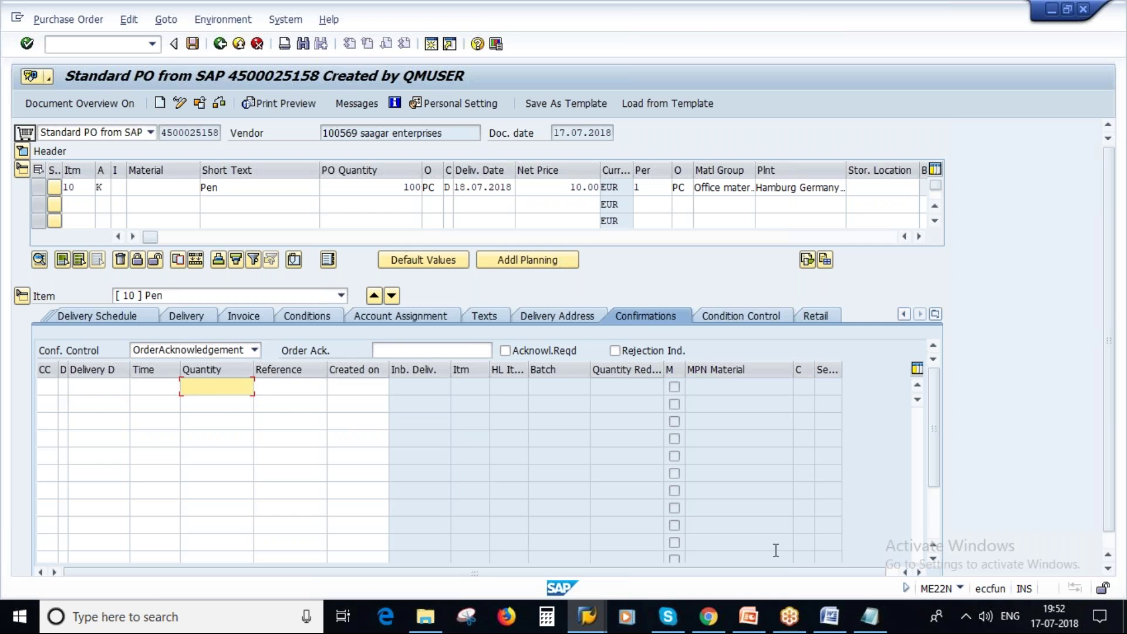
pyautogui.click(748, 616)
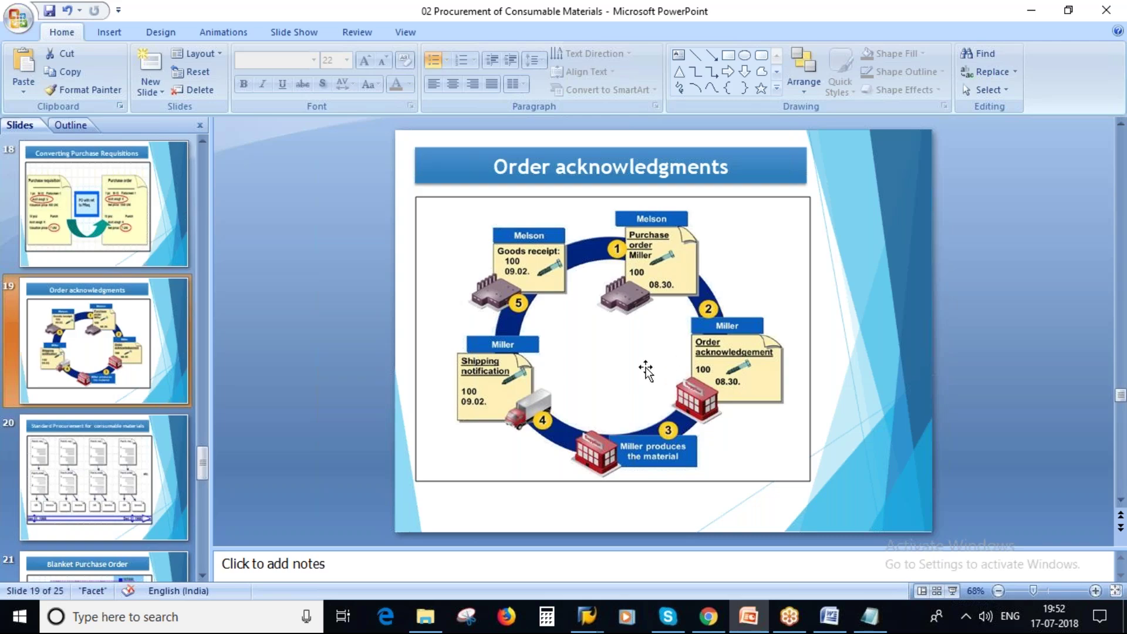
# Find the Standard Procurement for consumable materials slide and present it as a full-screen slide show.
pyautogui.scroll(-5, 107, 365)
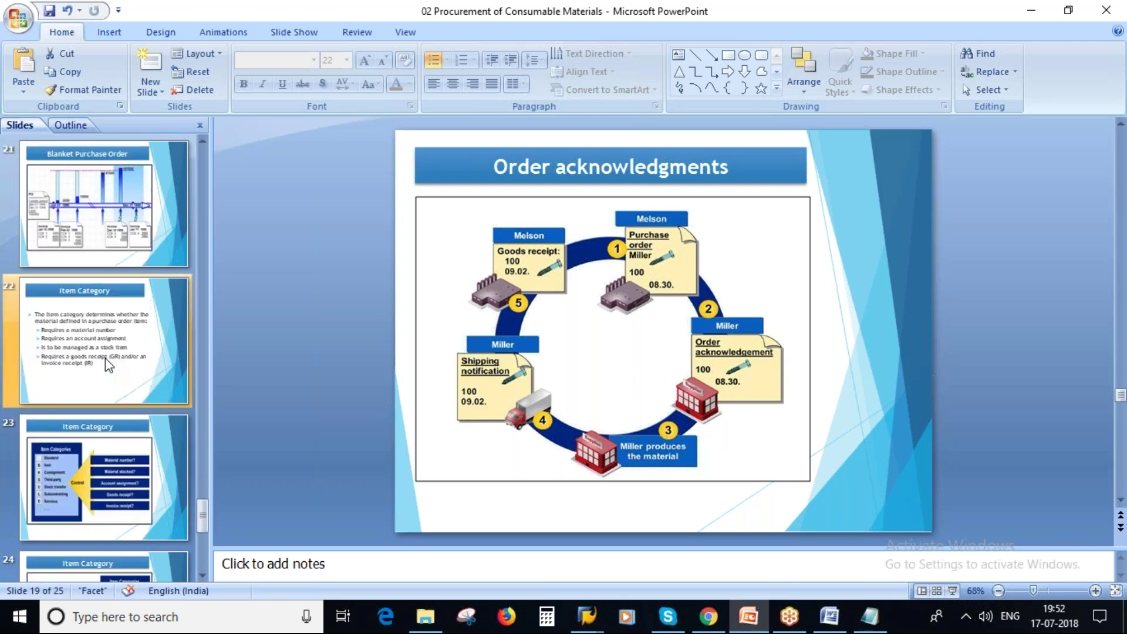
pyautogui.scroll(3, 107, 365)
pyautogui.click(107, 363)
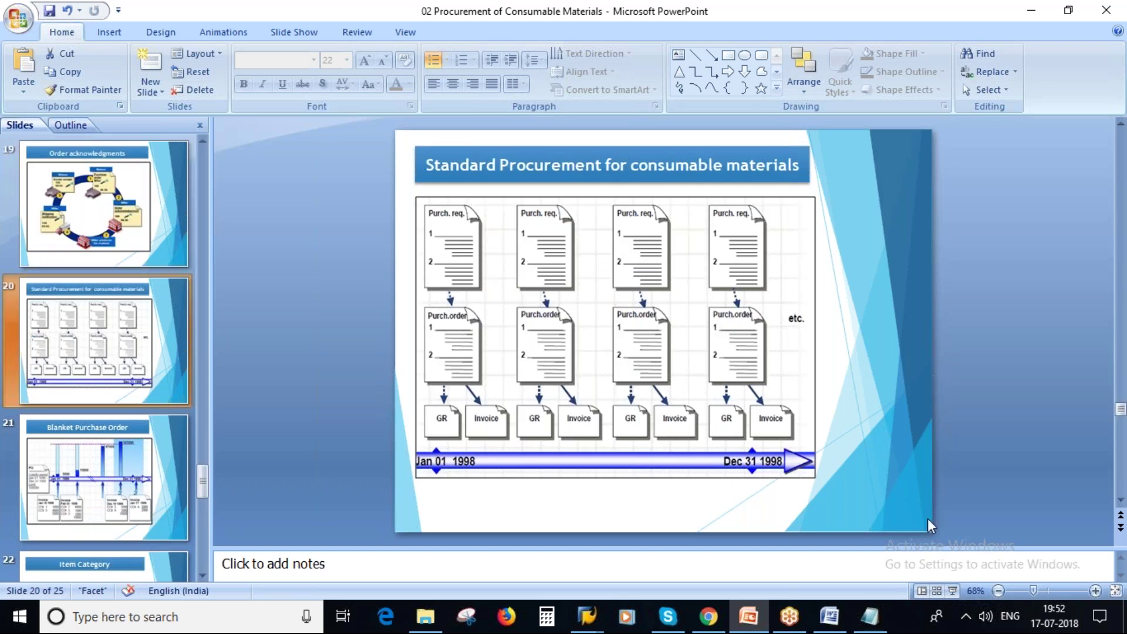
pyautogui.click(952, 591)
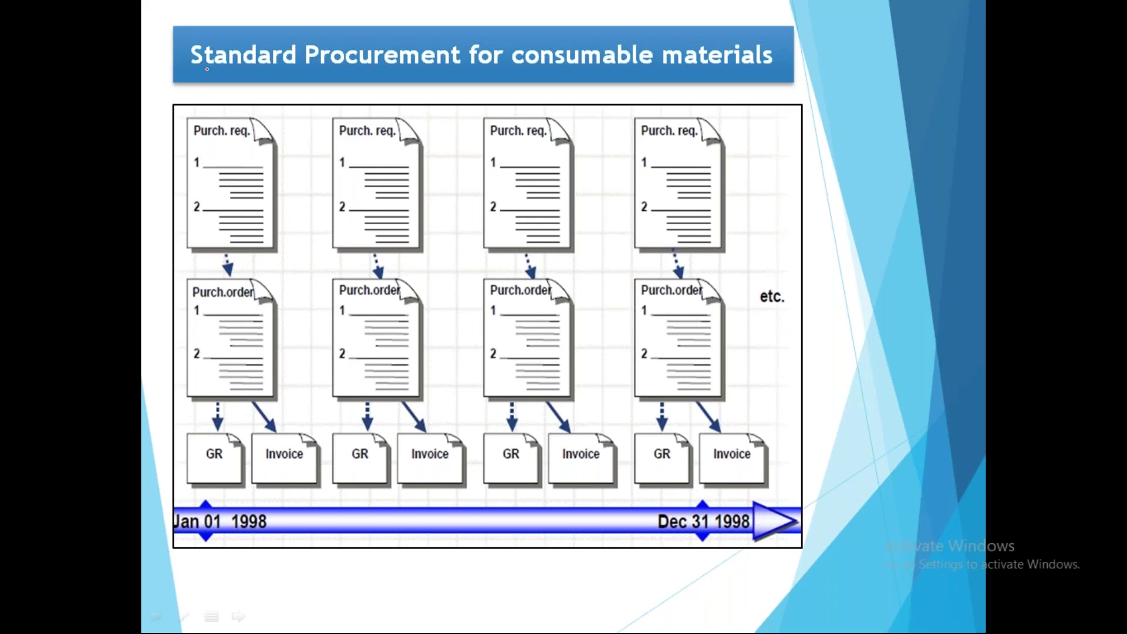
# Mark the first requisition, purchase order, GR and invoice chain with the pen, erase the ink and end the slide show.
pyautogui.moveTo(198, 113)
pyautogui.mouseDown()
pyautogui.moveTo(182, 254)
pyautogui.moveTo(224, 118)
pyautogui.mouseUp()
pyautogui.moveTo(232, 265)
pyautogui.mouseDown()
pyautogui.moveTo(230, 383)
pyautogui.moveTo(250, 359)
pyautogui.moveTo(176, 368)
pyautogui.moveTo(184, 276)
pyautogui.moveTo(171, 376)
pyautogui.moveTo(291, 302)
pyautogui.mouseUp()
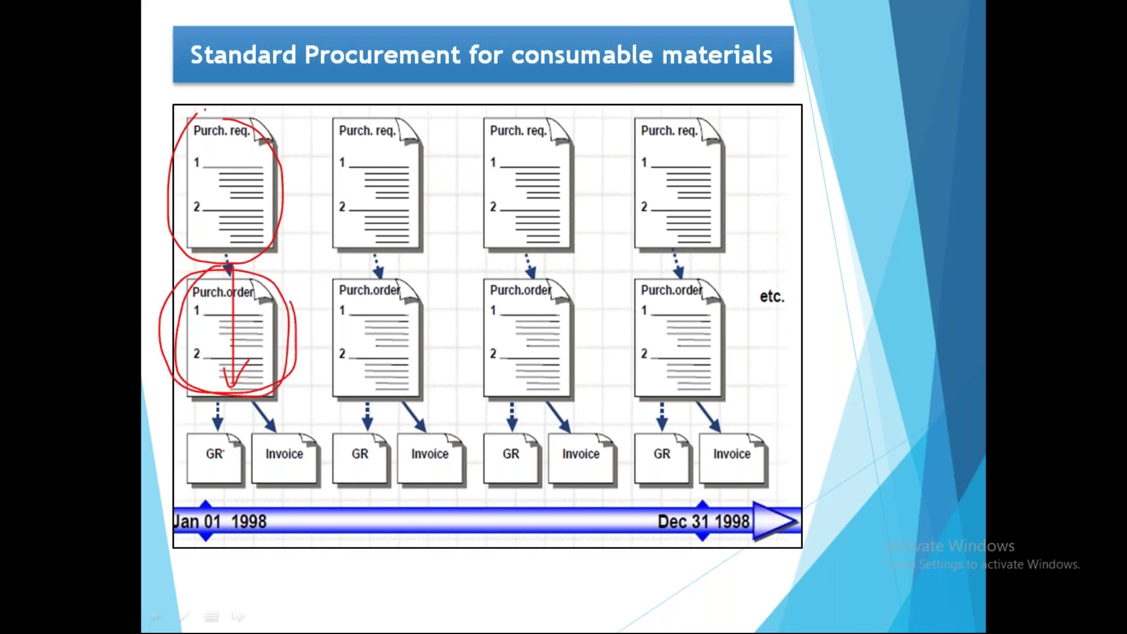
pyautogui.moveTo(216, 384)
pyautogui.mouseDown()
pyautogui.moveTo(217, 454)
pyautogui.moveTo(228, 434)
pyautogui.moveTo(224, 445)
pyautogui.mouseUp()
pyautogui.moveTo(252, 401); pyautogui.dragTo(281, 461)
pyautogui.moveTo(279, 426)
pyautogui.mouseDown()
pyautogui.moveTo(291, 463)
pyautogui.moveTo(279, 453)
pyautogui.mouseUp()
pyautogui.moveTo(279, 464)
pyautogui.mouseDown()
pyautogui.moveTo(301, 416)
pyautogui.moveTo(292, 458)
pyautogui.mouseUp()
pyautogui.press('e')
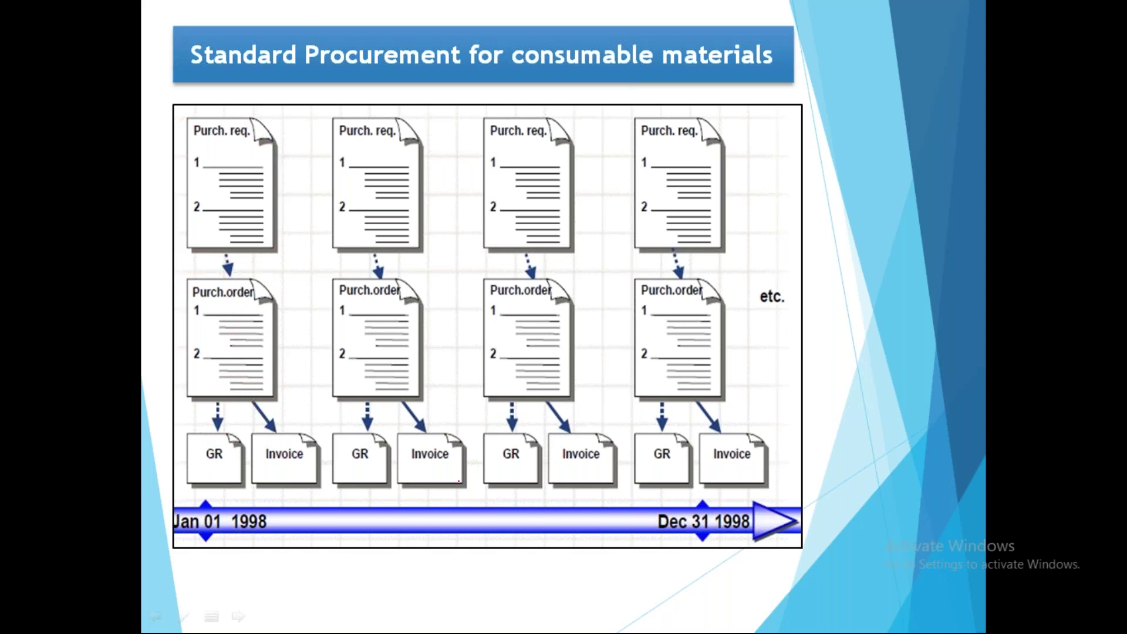
pyautogui.press('Right')
pyautogui.press('Right')
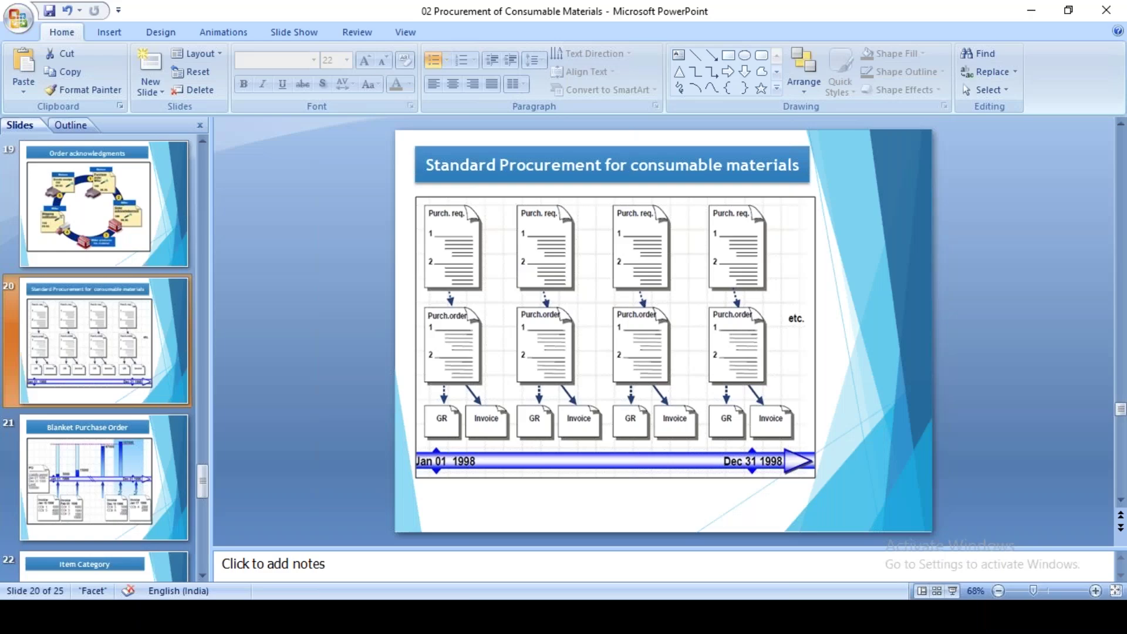
# Add an indented "Goods Receipt -" line below the purchase order line in the Notepad process notes.
pyautogui.click(870, 616)
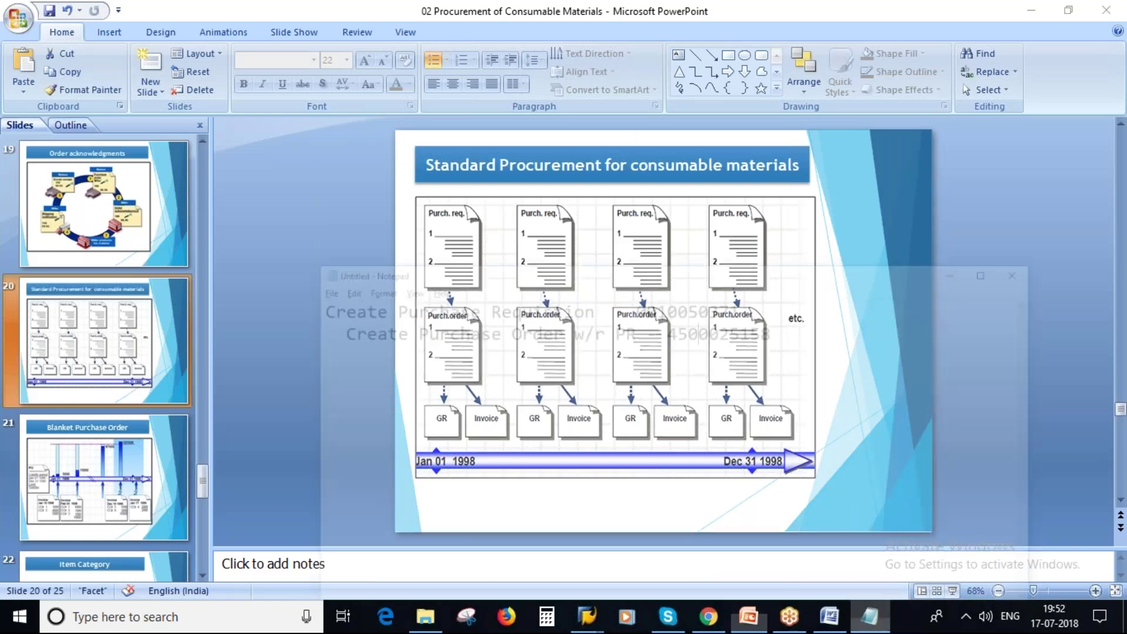
pyautogui.hotkey('shift', 'End')
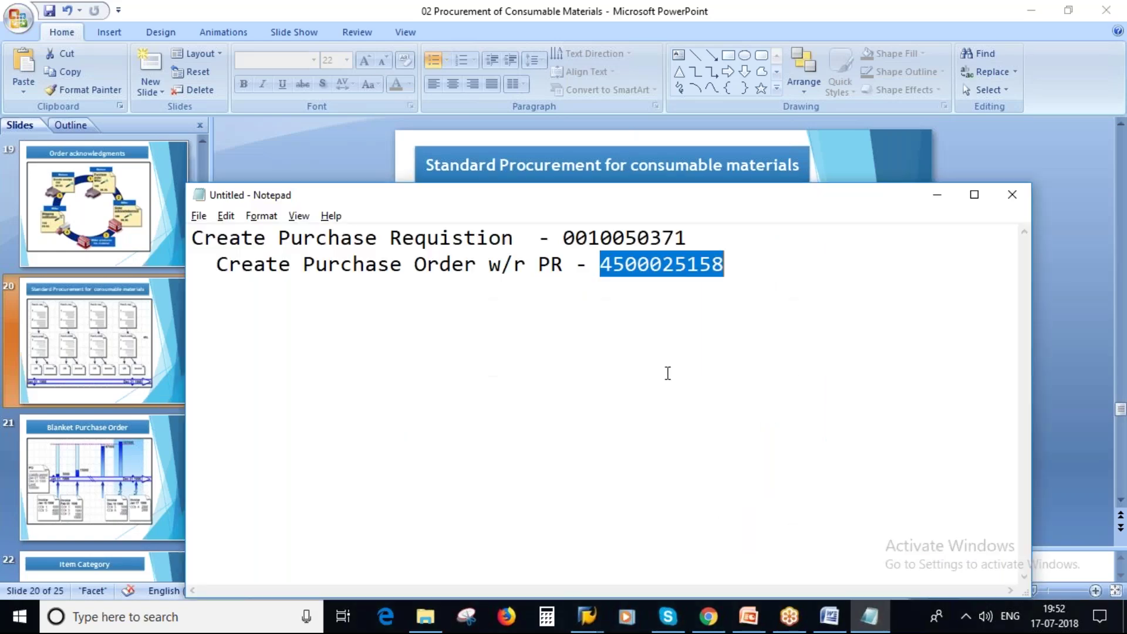
pyautogui.click(769, 262)
pyautogui.press('Return')
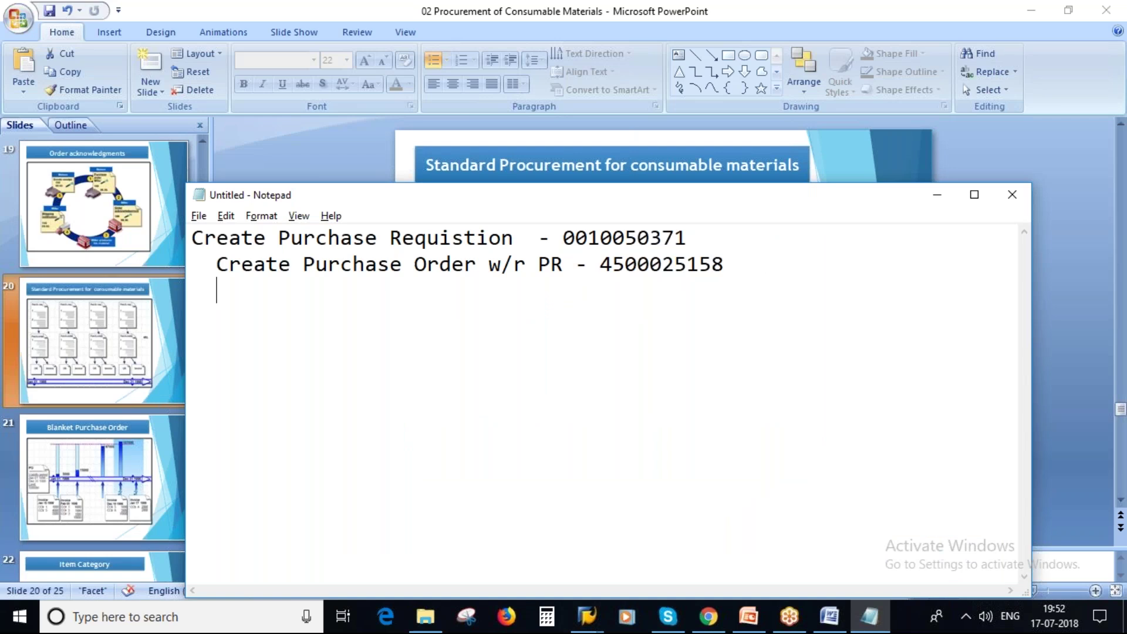
pyautogui.press('capslock')
pyautogui.write('gOODS')
pyautogui.press('BackSpace')
pyautogui.press('BackSpace')
pyautogui.press('BackSpace')
pyautogui.press('BackSpace')
pyautogui.press('BackSpace')
pyautogui.press('BackSpace')
pyautogui.press('capslock')
pyautogui.press('capslock')
pyautogui.write('G')
pyautogui.press('capslock')
pyautogui.write('oods')
pyautogui.press('capslock')
pyautogui.write('R')
pyautogui.press('capslock')
pyautogui.write('eceipt -')
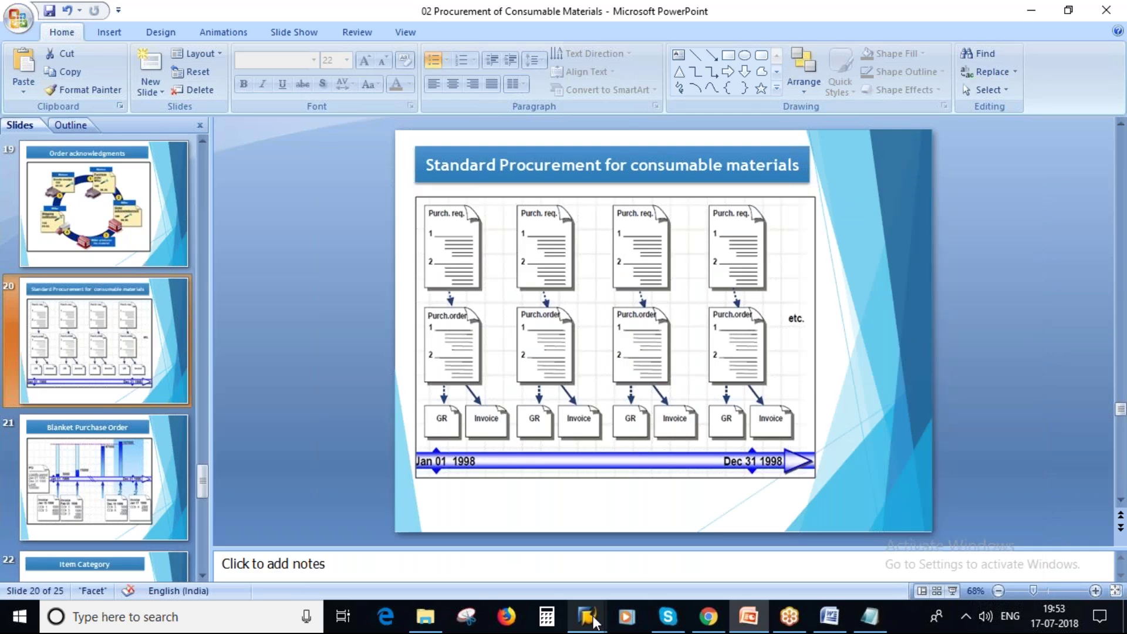
# Switch to SAP and copy the document number of the Pen purchase order.
pyautogui.click(586, 617)
pyautogui.click(553, 528)
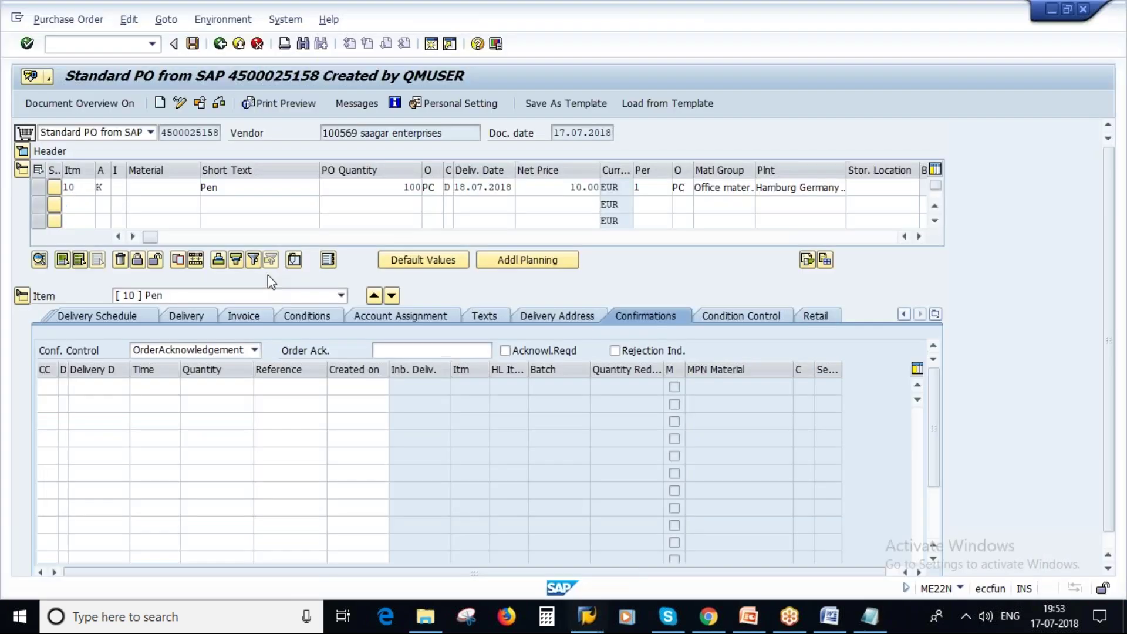
pyautogui.doubleClick(189, 133)
pyautogui.hotkey('ctrl', 'c')
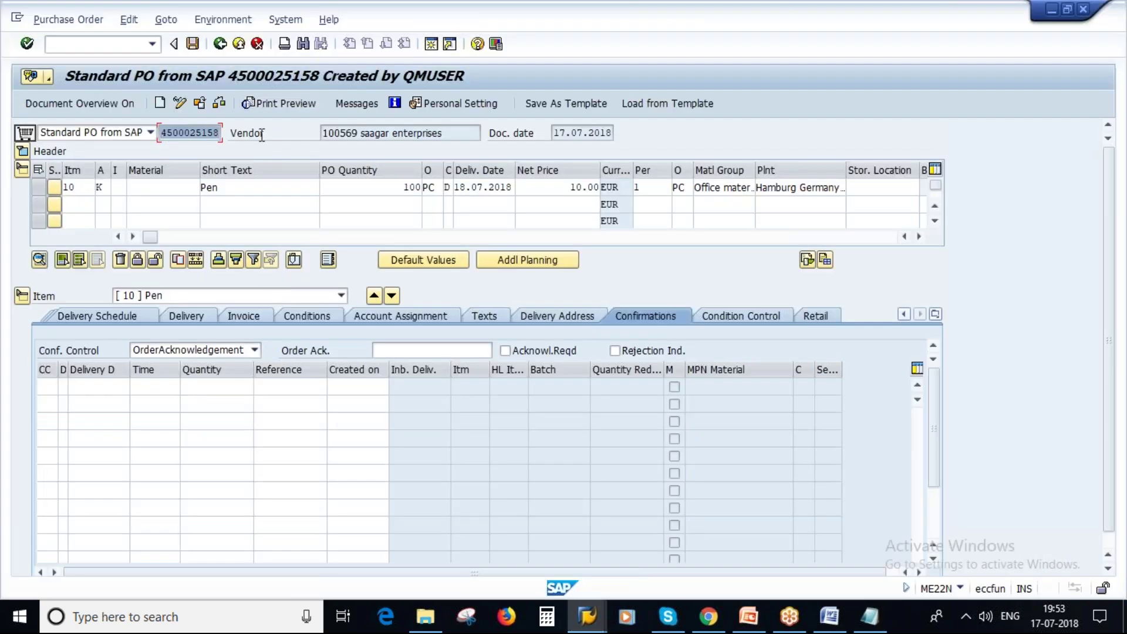
# Leave the purchase order and start the goods movement transaction MIGO.
pyautogui.click(221, 44)
pyautogui.click(223, 304)
pyautogui.write('migo')
pyautogui.press('Return')
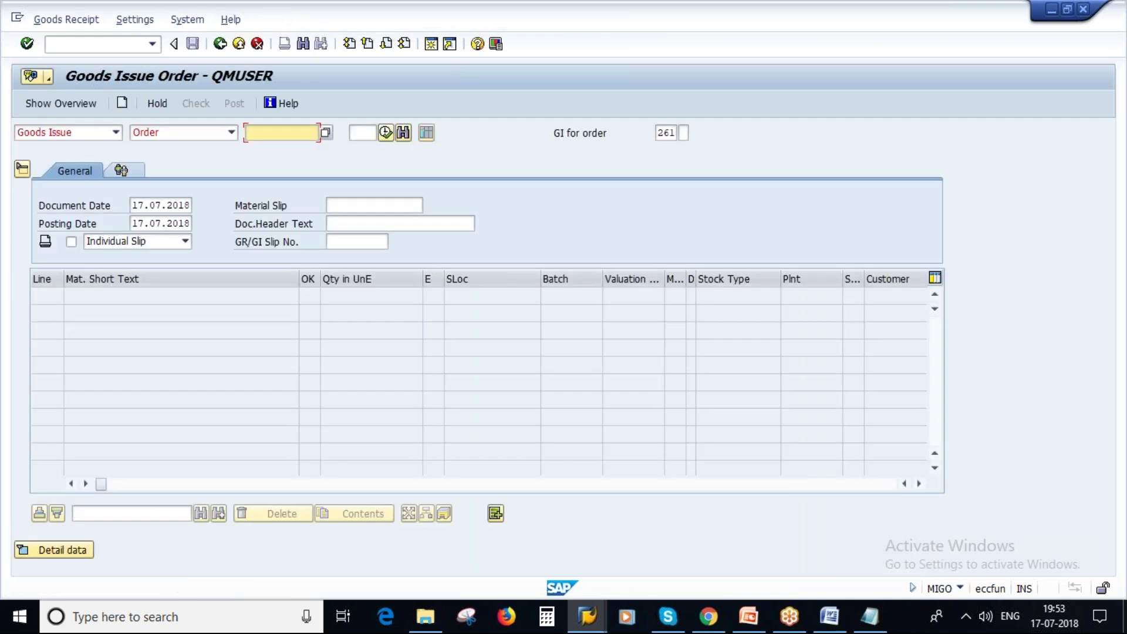
# Set the transaction to Goods Receipt for a Purchase Order, and try to load the Pen purchase order with the copied number.
pyautogui.click(115, 133)
pyautogui.click(54, 160)
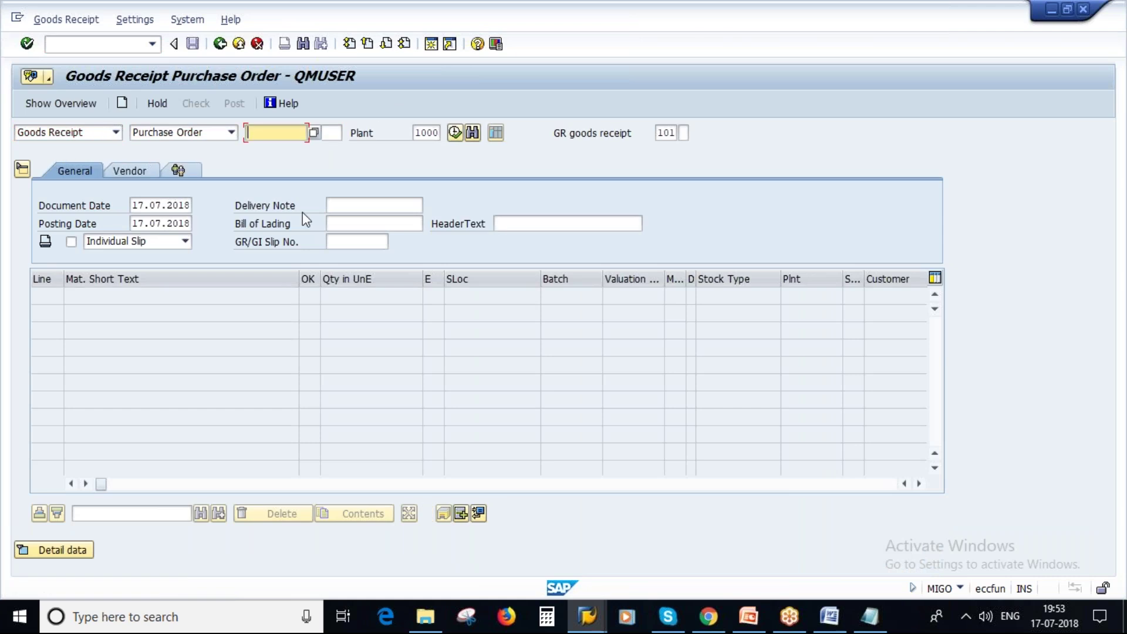
pyautogui.hotkey('ctrl', 'v')
pyautogui.press('Return')
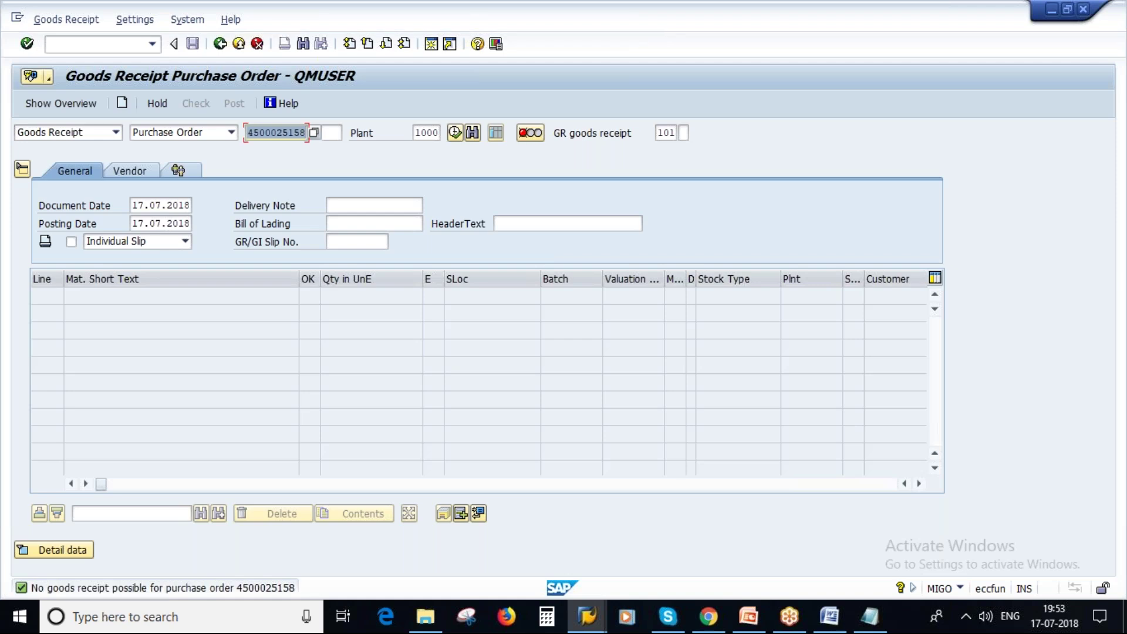
pyautogui.hotkey('alt', 'Tab')
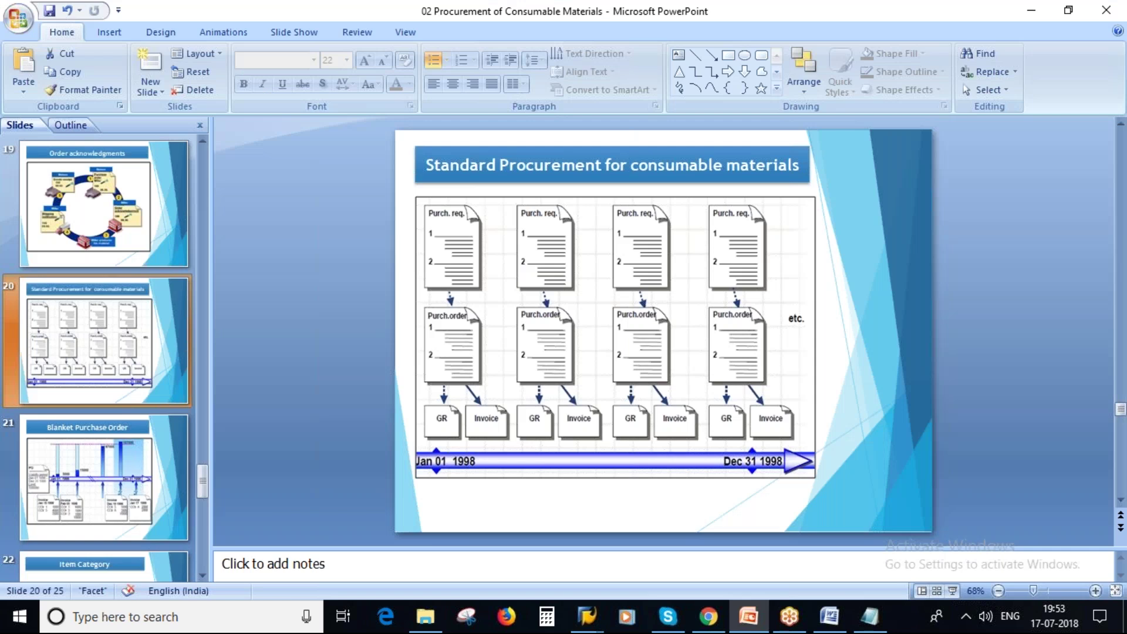
pyautogui.hotkey('alt', 'Tab')
pyautogui.click(588, 619)
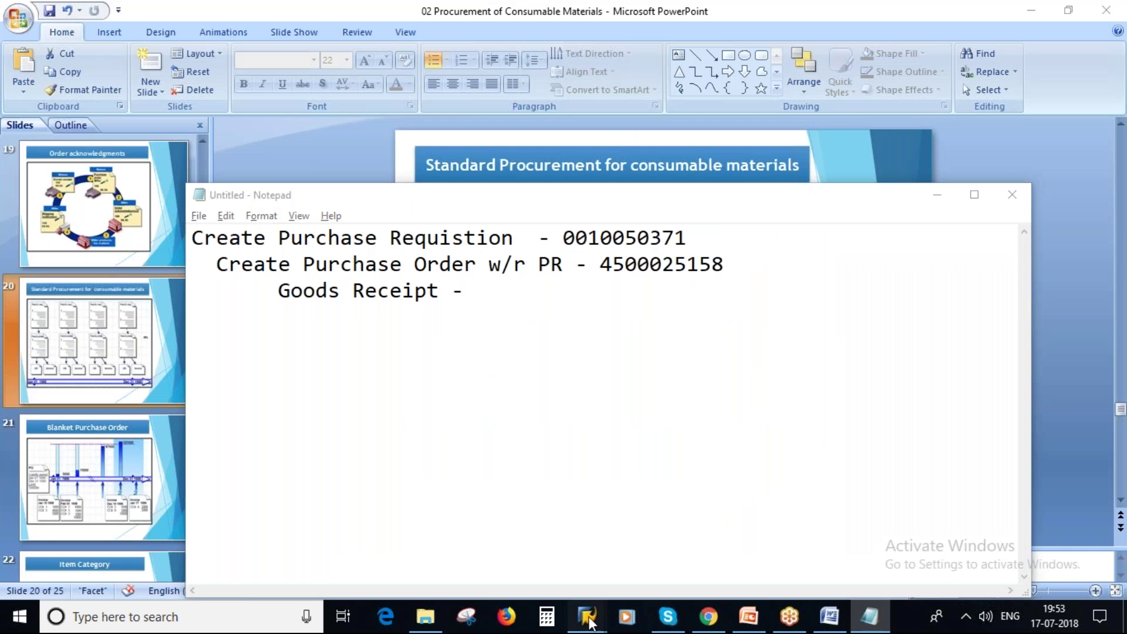
pyautogui.click(549, 549)
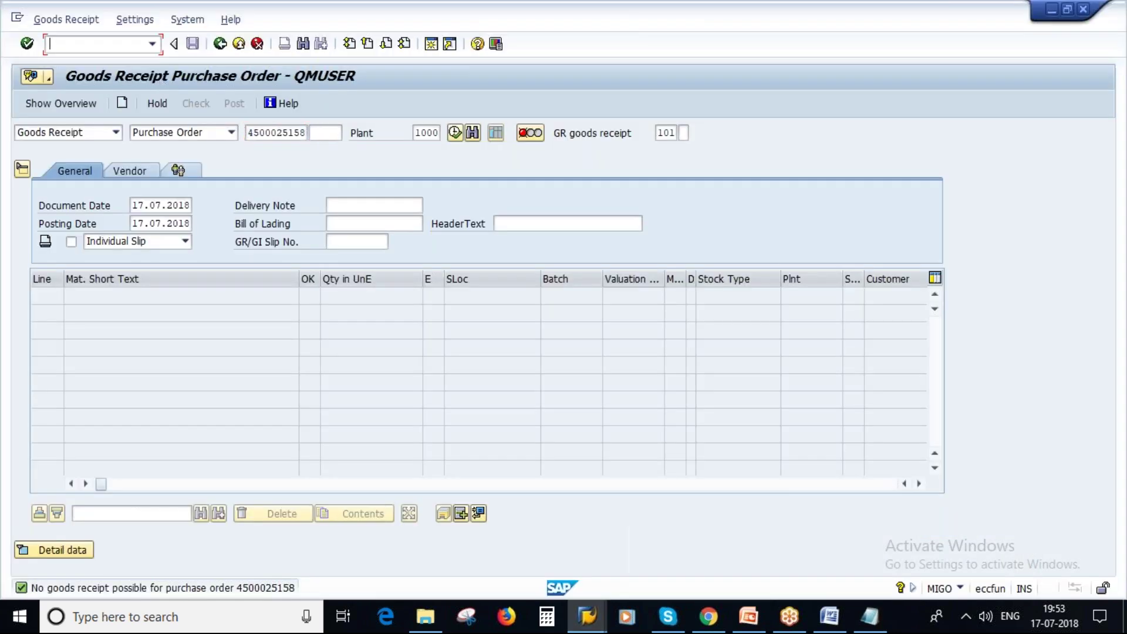
# Open the Pen purchase order with transaction ME22N, clear the confirmation control of item 10 and save the order.
pyautogui.click(105, 43)
pyautogui.write('/nme22n')
pyautogui.press('Return')
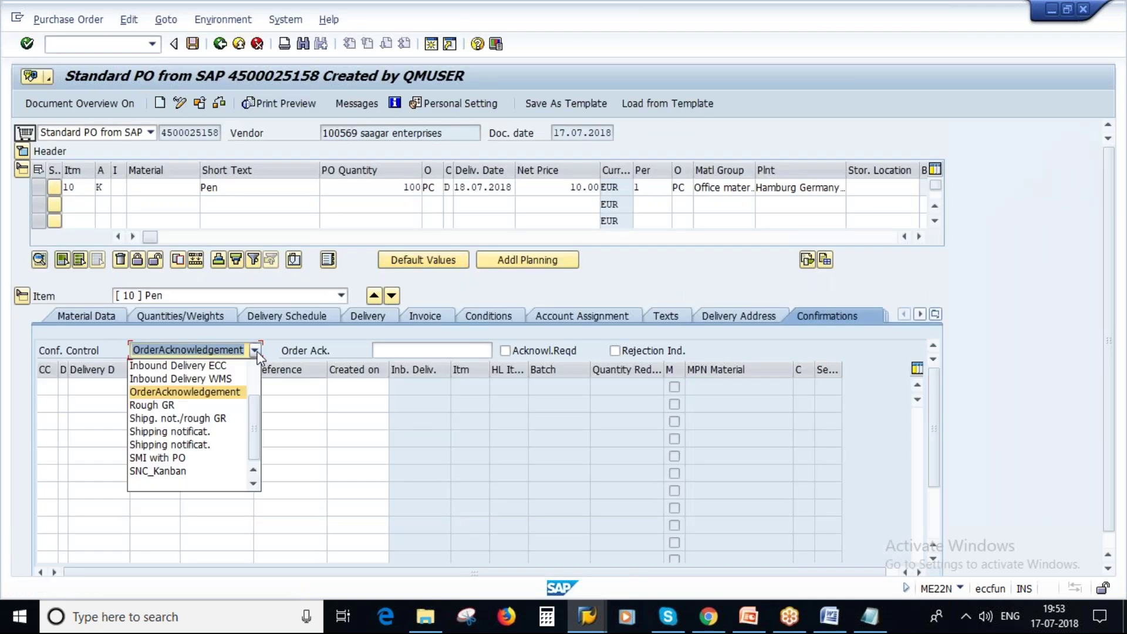
pyautogui.click(181, 478)
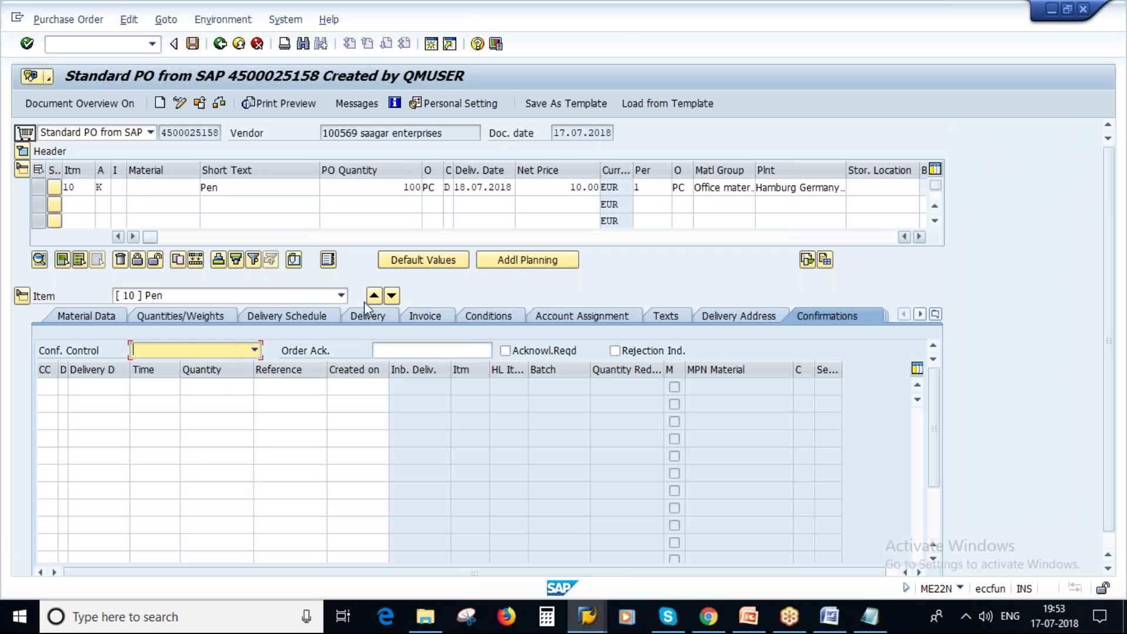
pyautogui.click(192, 45)
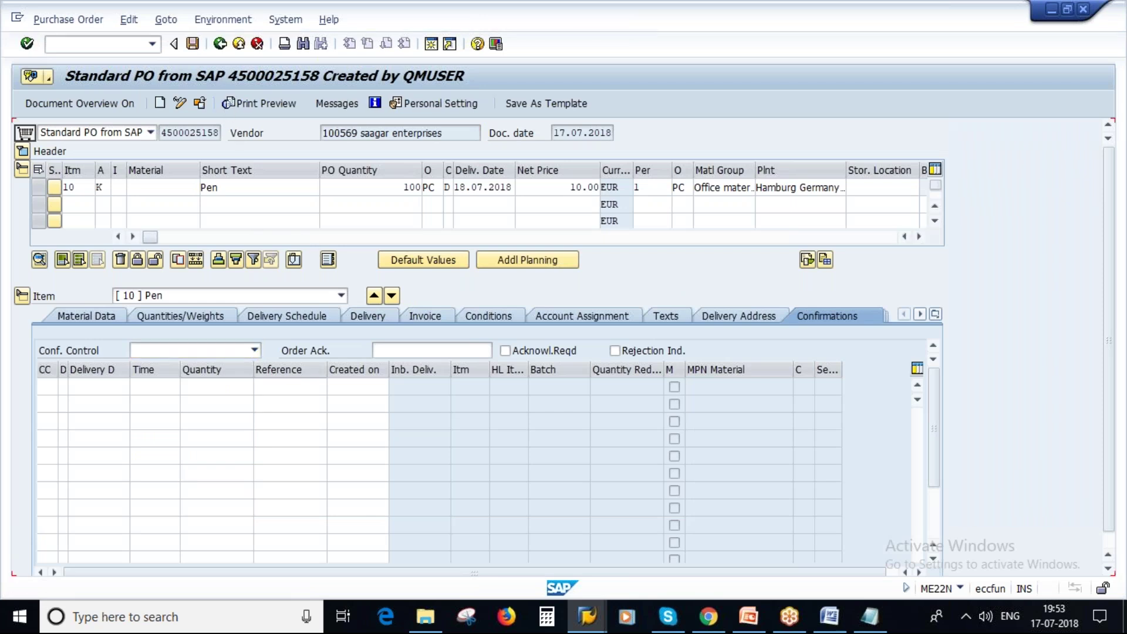
# Return to SAP, leave the purchase order and start transaction MIGO again.
pyautogui.hotkey('alt', 'Tab')
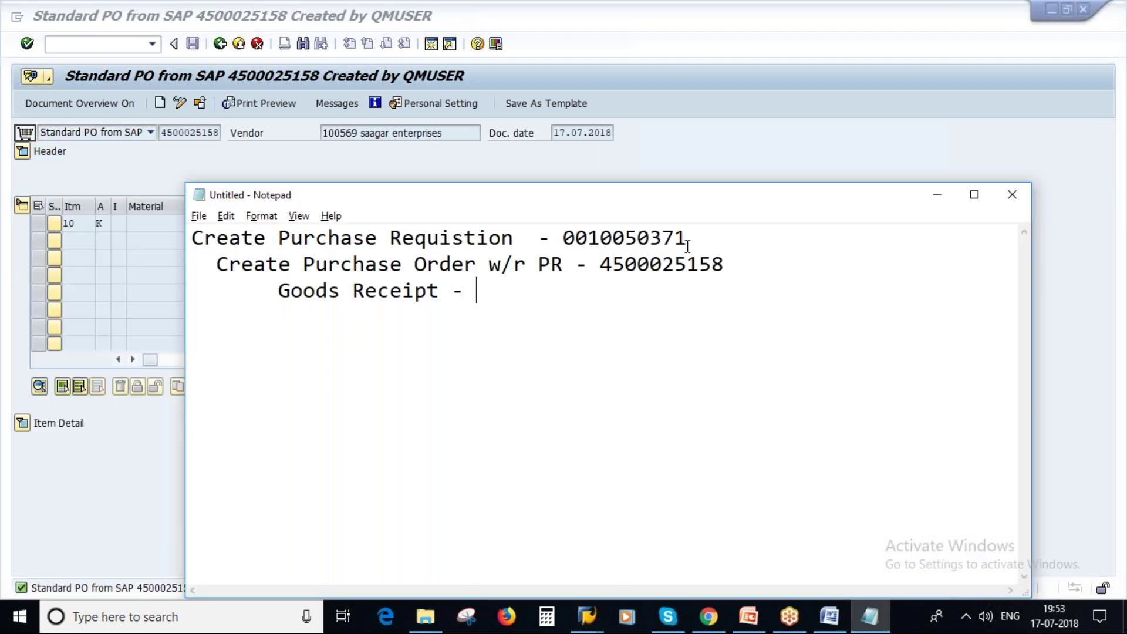
pyautogui.hotkey('alt', 'Tab')
pyautogui.hotkey('alt', 'Tab')
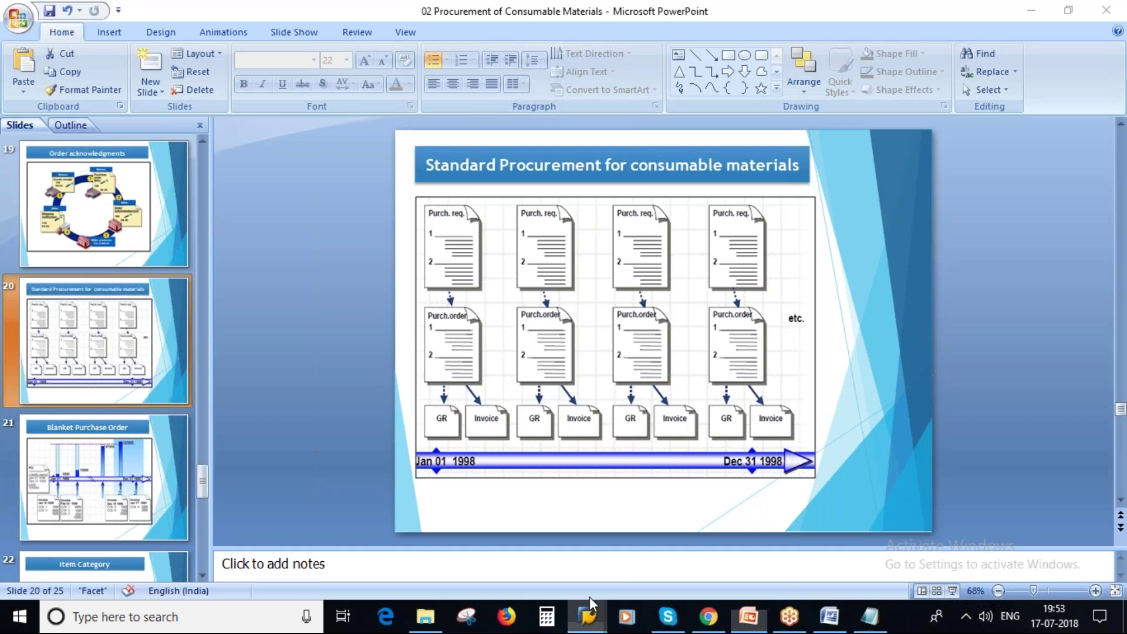
pyautogui.moveTo(587, 610)
pyautogui.click(548, 546)
pyautogui.press('F3')
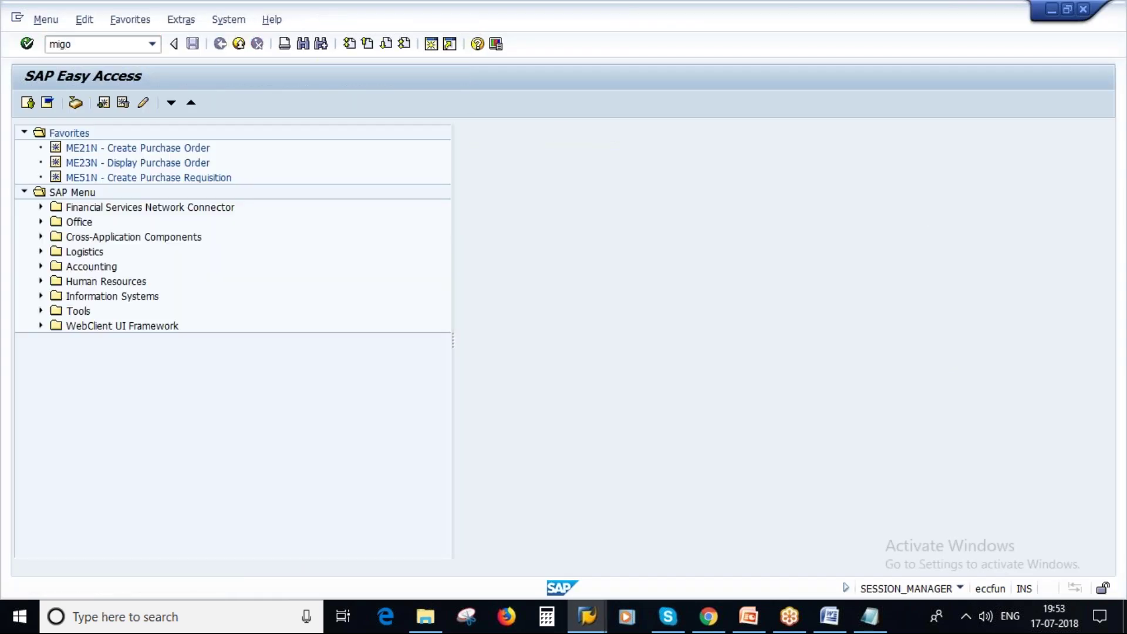
pyautogui.press('Return')
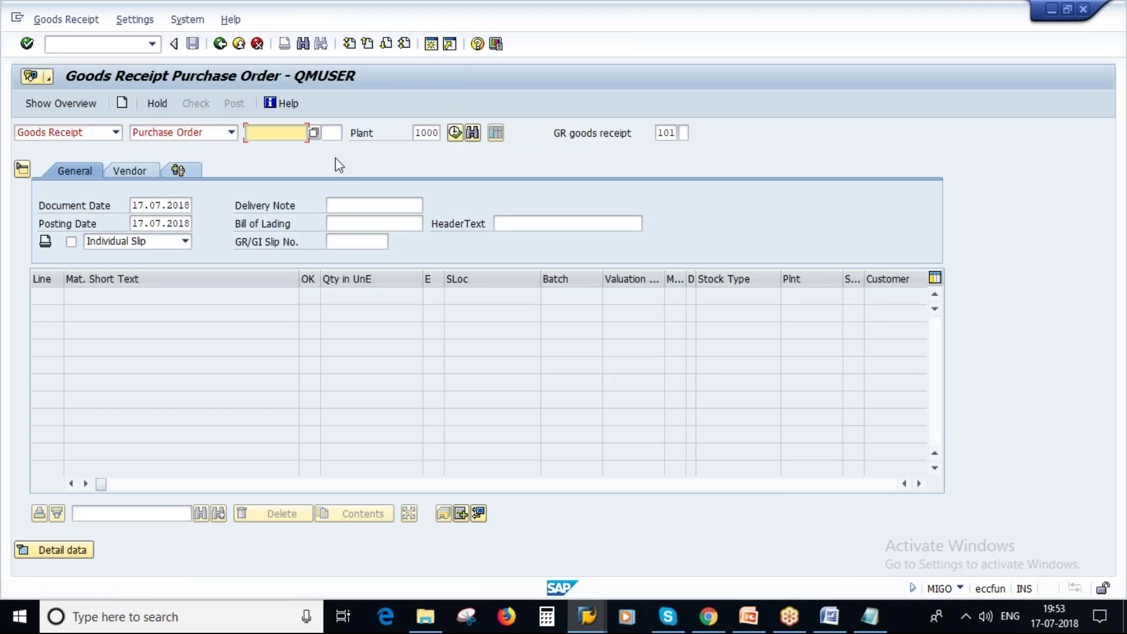
# Enter the Pen purchase order's number and load its item for goods receipt.
pyautogui.write('4')
pyautogui.click(290, 146)
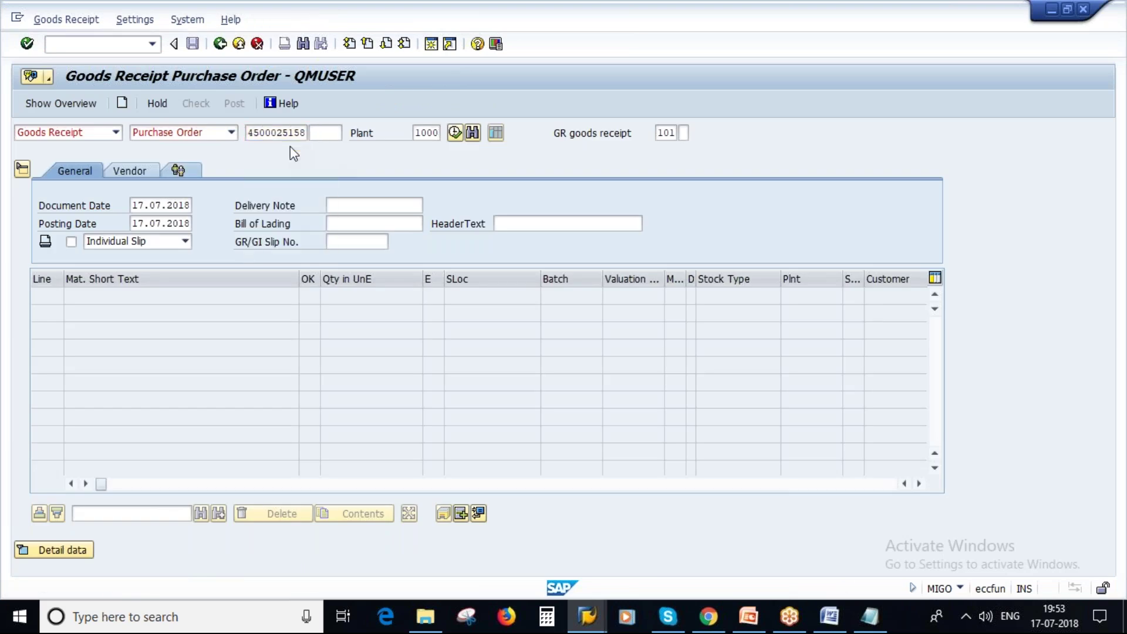
pyautogui.press('Return')
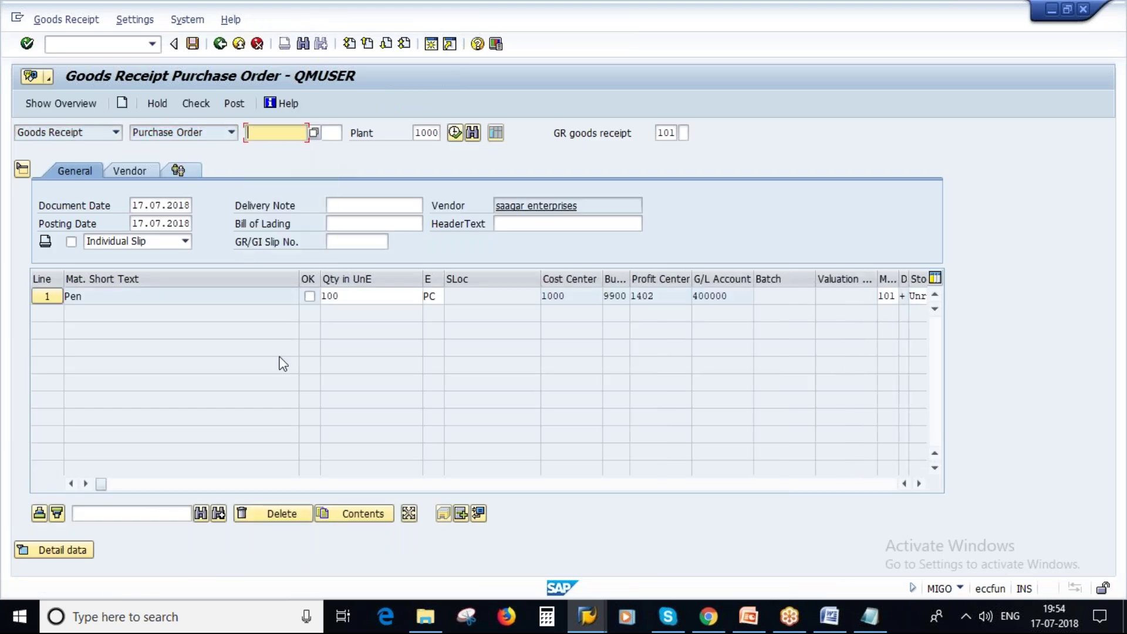
# Mark the Pen line as OK, check the goods receipt and post it.
pyautogui.click(310, 295)
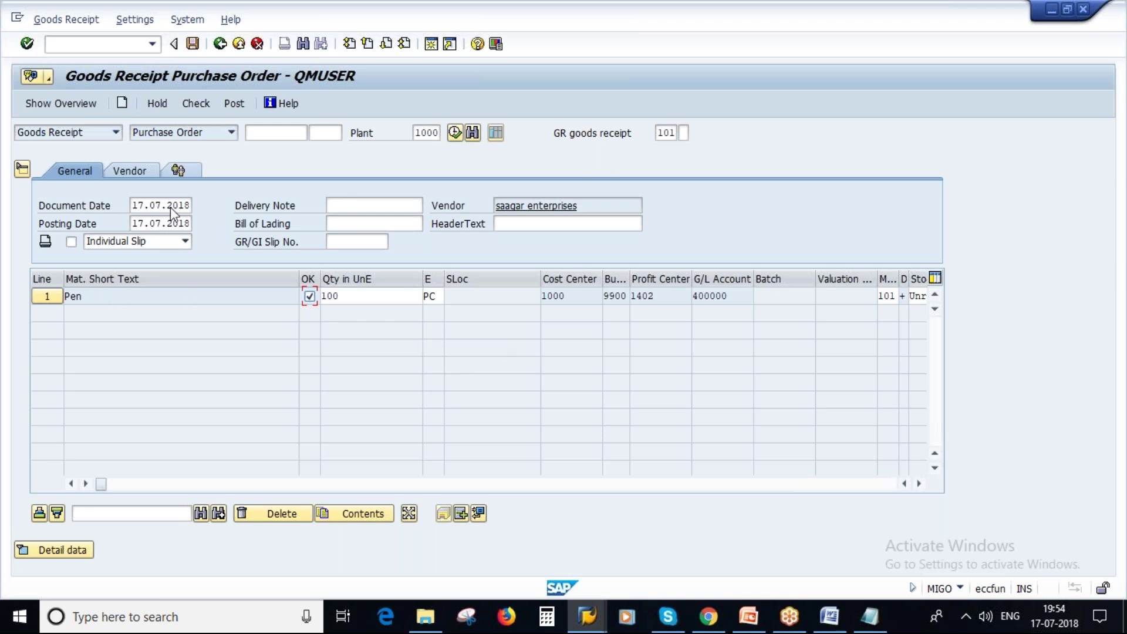
pyautogui.click(194, 104)
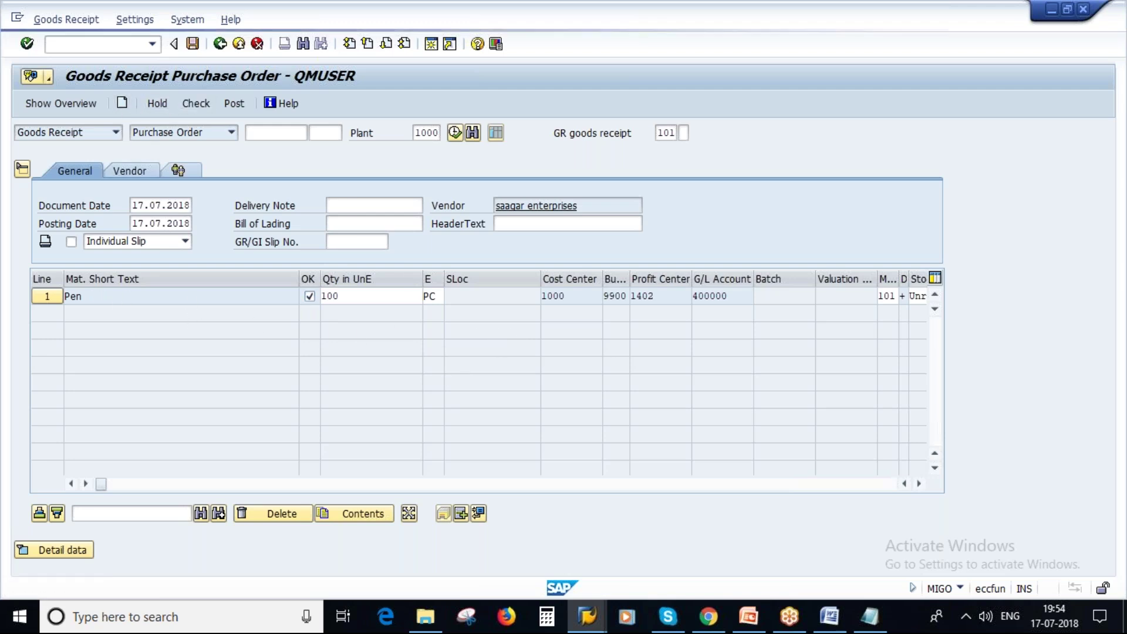
pyautogui.click(235, 104)
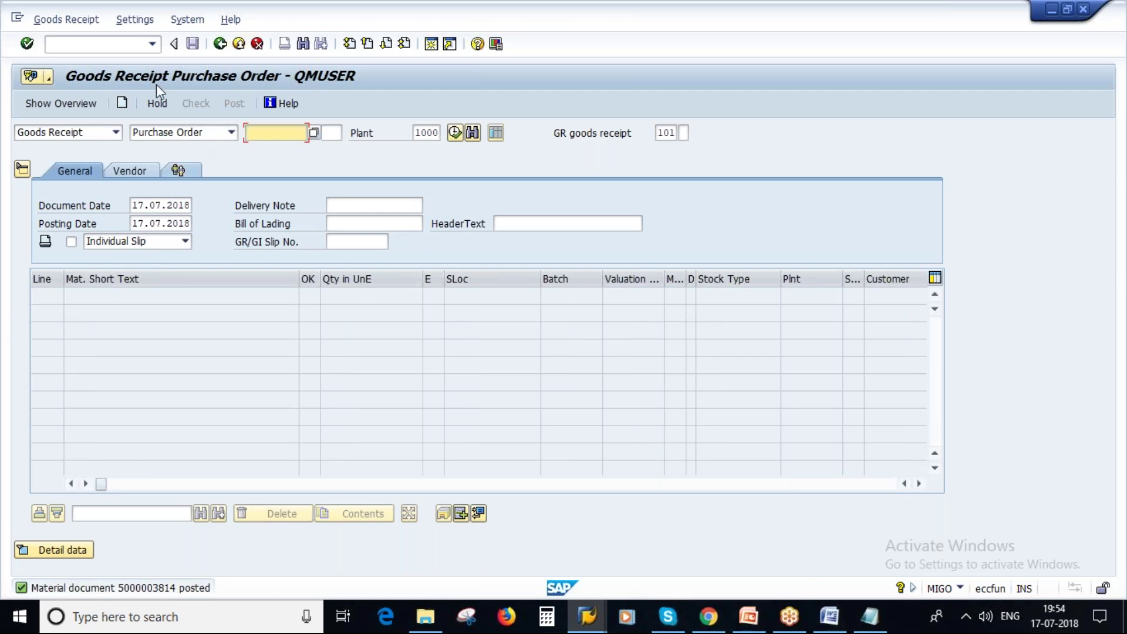
# Display the purchase order with transaction ME23N and examine the purchase order history in the Pen item's details.
pyautogui.click(111, 43)
pyautogui.write('/nme2')
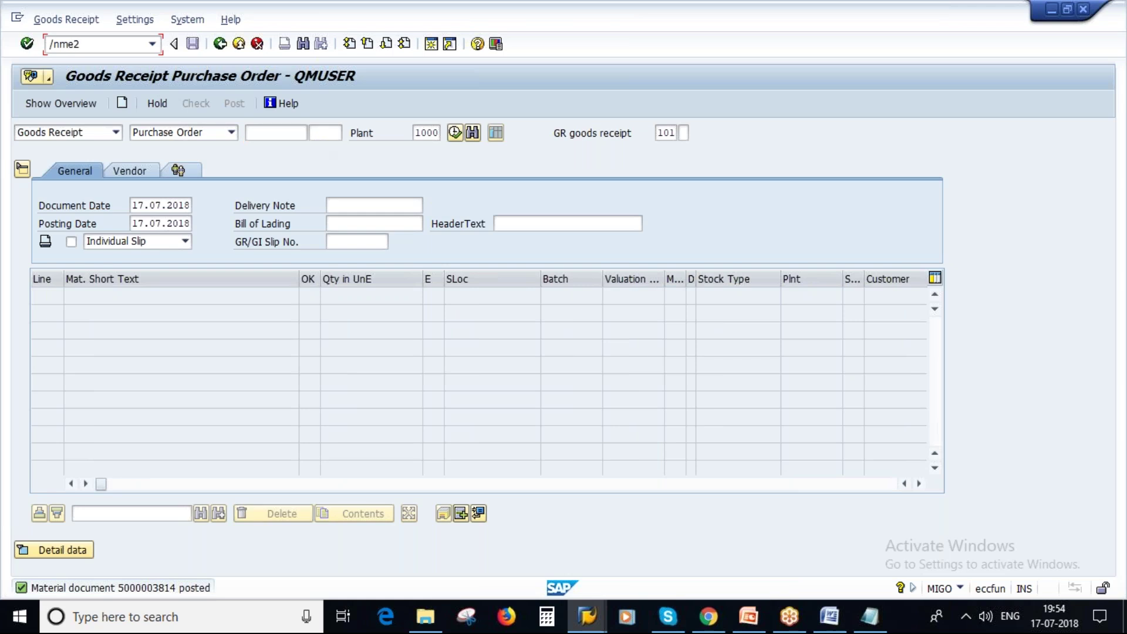
pyautogui.write('3n')
pyautogui.press('Return')
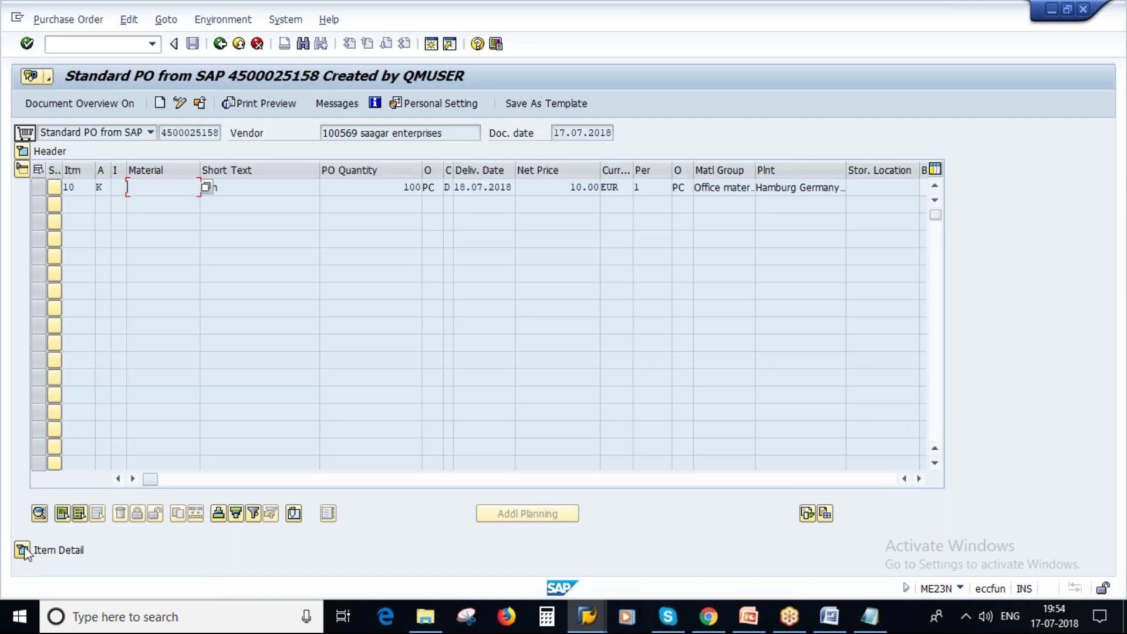
pyautogui.click(22, 550)
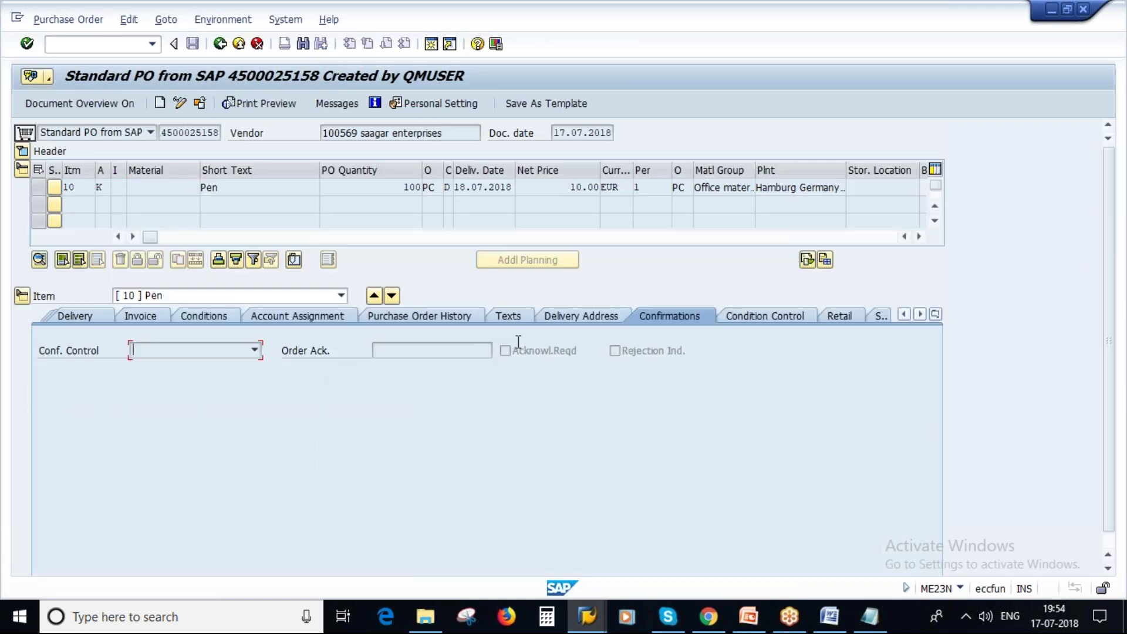
pyautogui.click(426, 317)
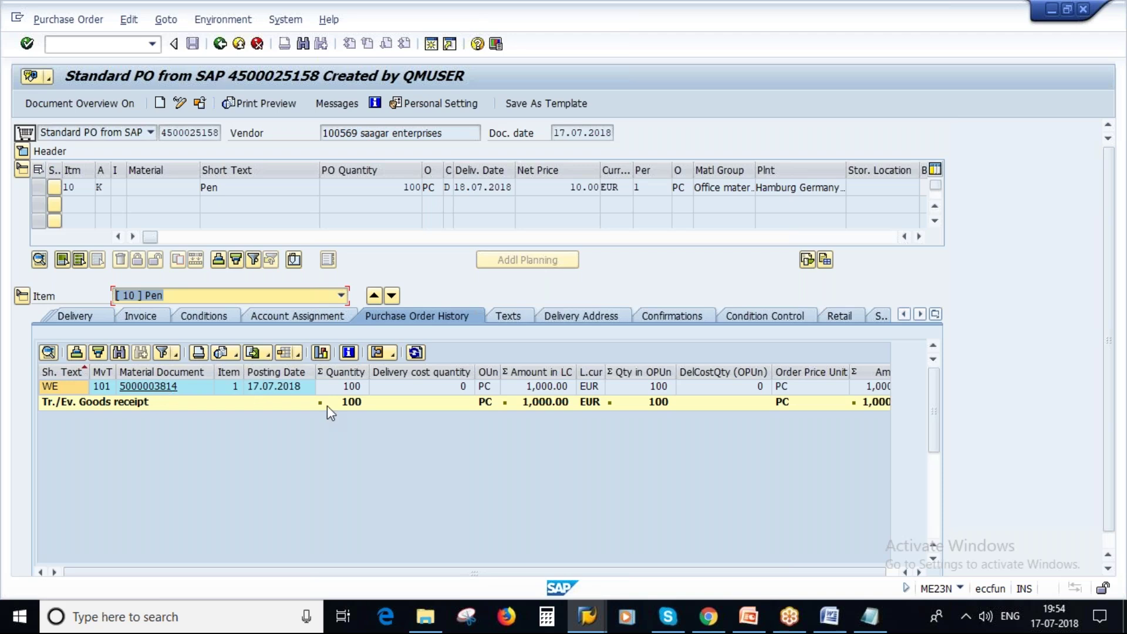
# Switch to the Notepad process outline and add the line "Invoice Verification - MIRO" below Goods Receipt.
pyautogui.click(869, 616)
pyautogui.press('Return')
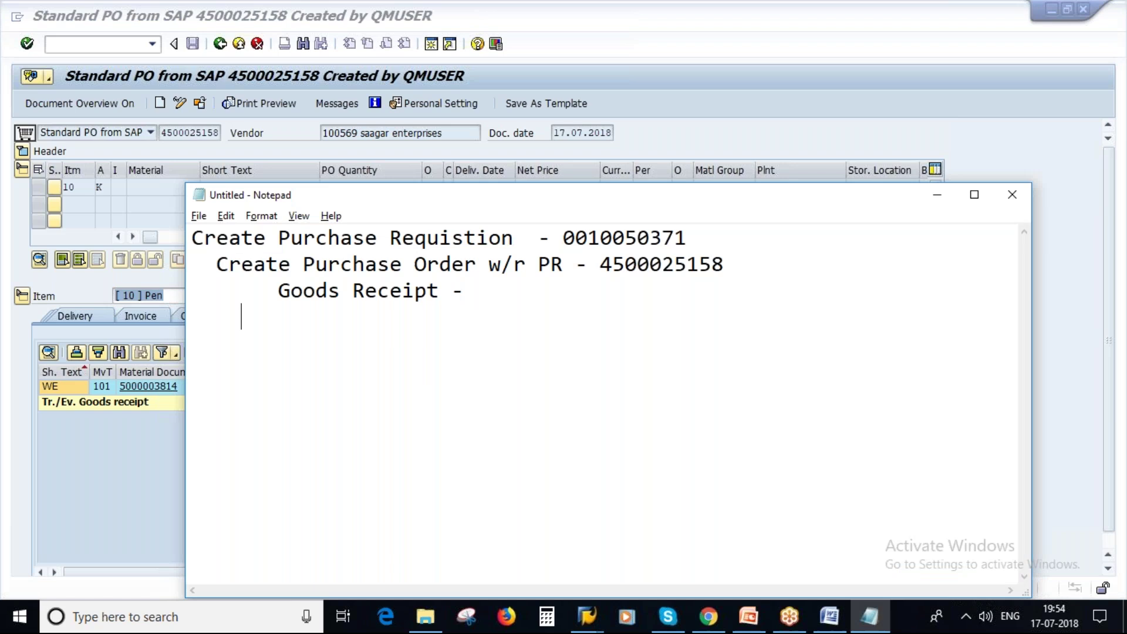
pyautogui.write('Invo')
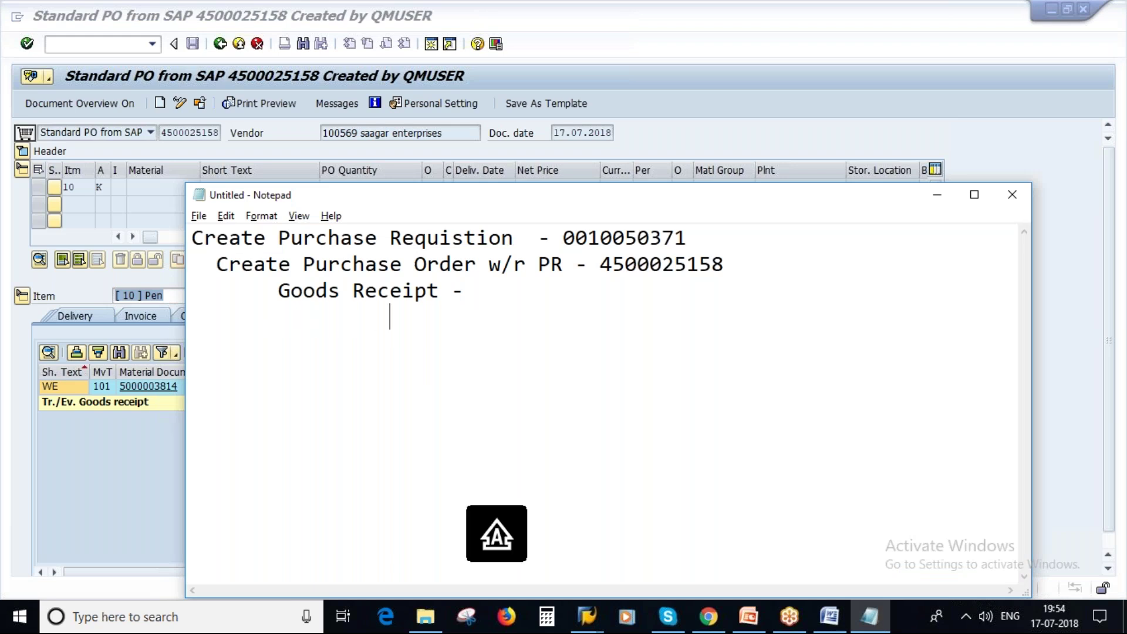
pyautogui.write('ice ')
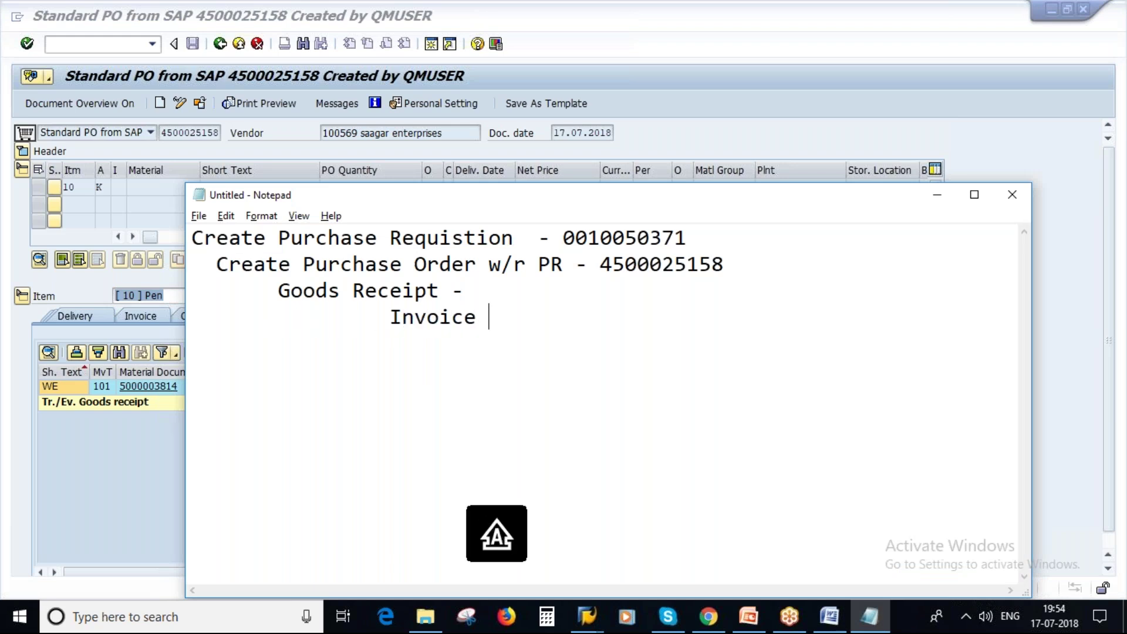
pyautogui.write('Verification')
pyautogui.press('Return')
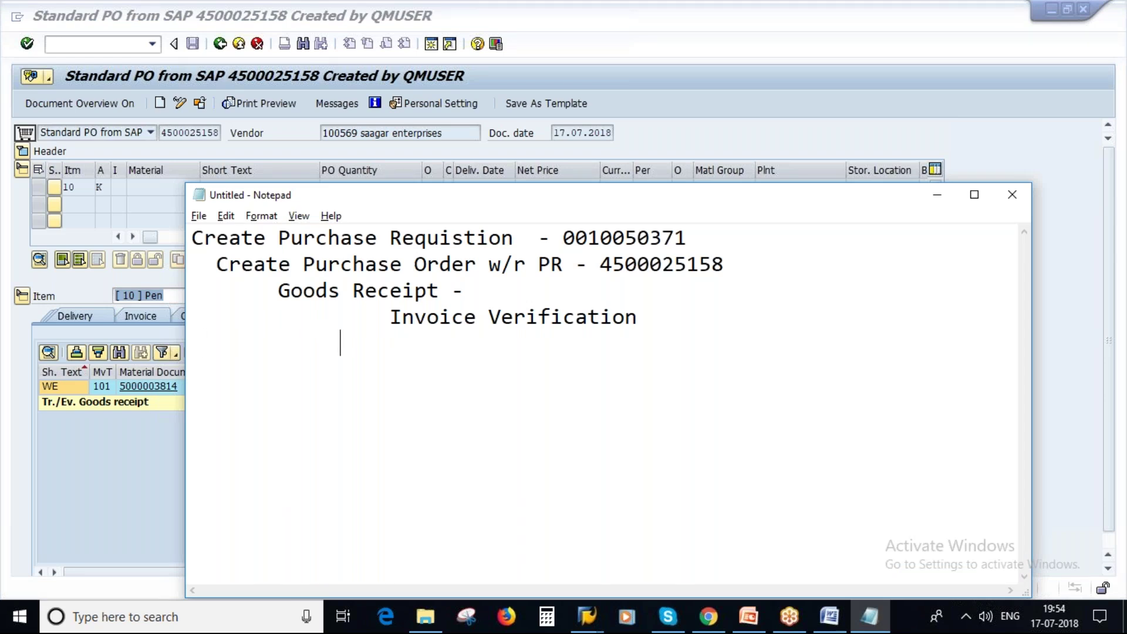
pyautogui.hotkey('alt', 'Tab')
pyautogui.hotkey('alt', 'Tab')
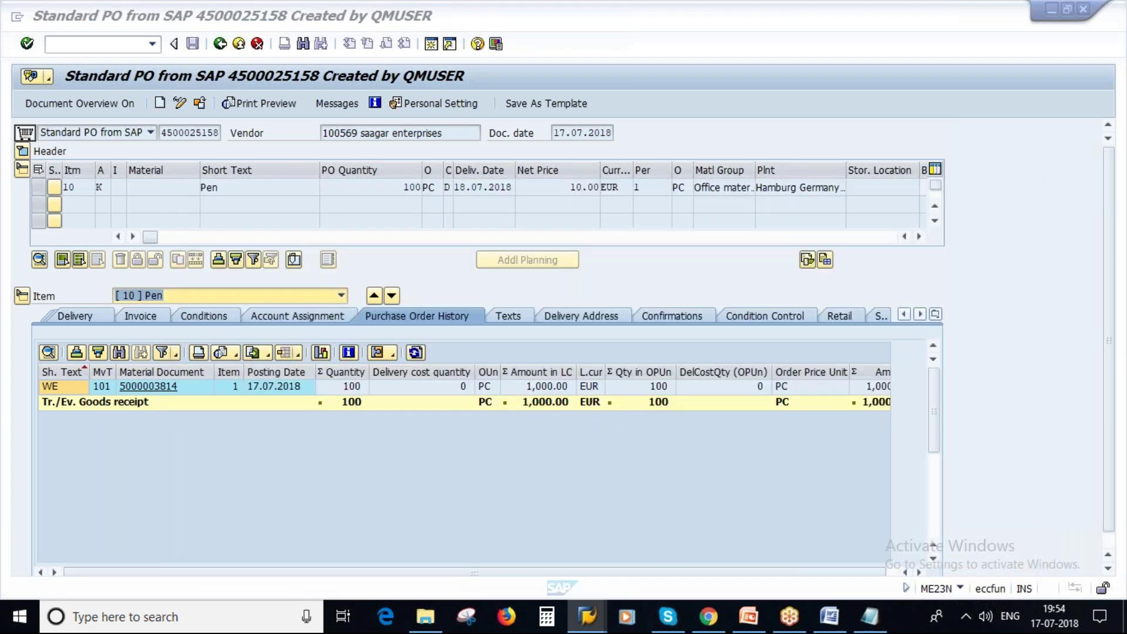
pyautogui.write('-')
pyautogui.press('capslock')
pyautogui.write('MIRO')
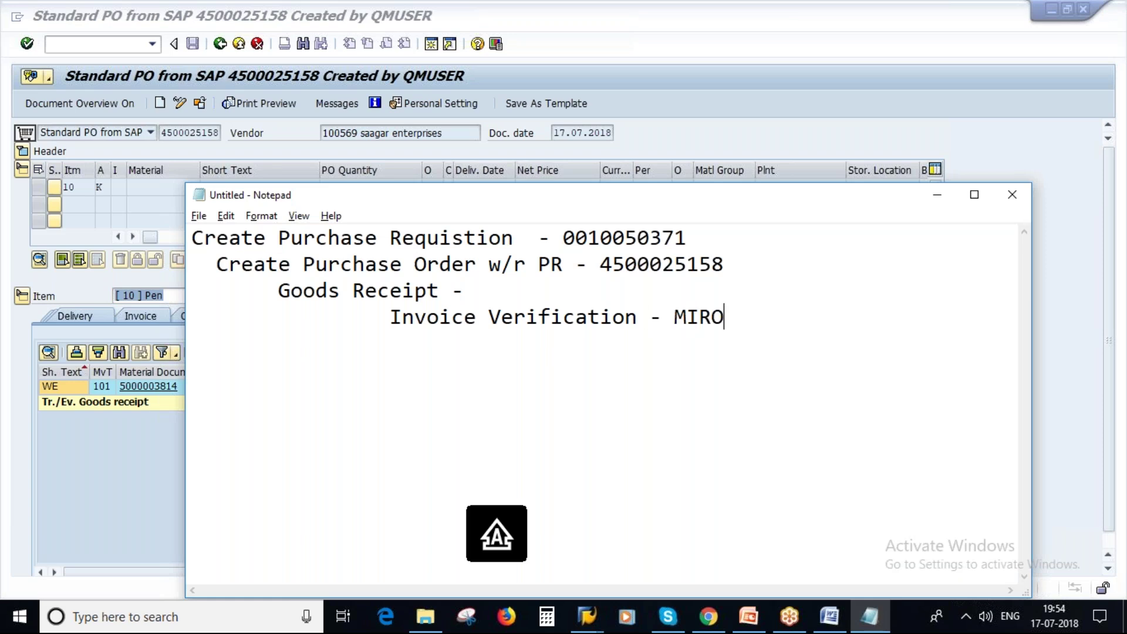
# Return to SAP, copy the purchase order's number and start transaction MIRO.
pyautogui.hotkey('alt', 'Tab')
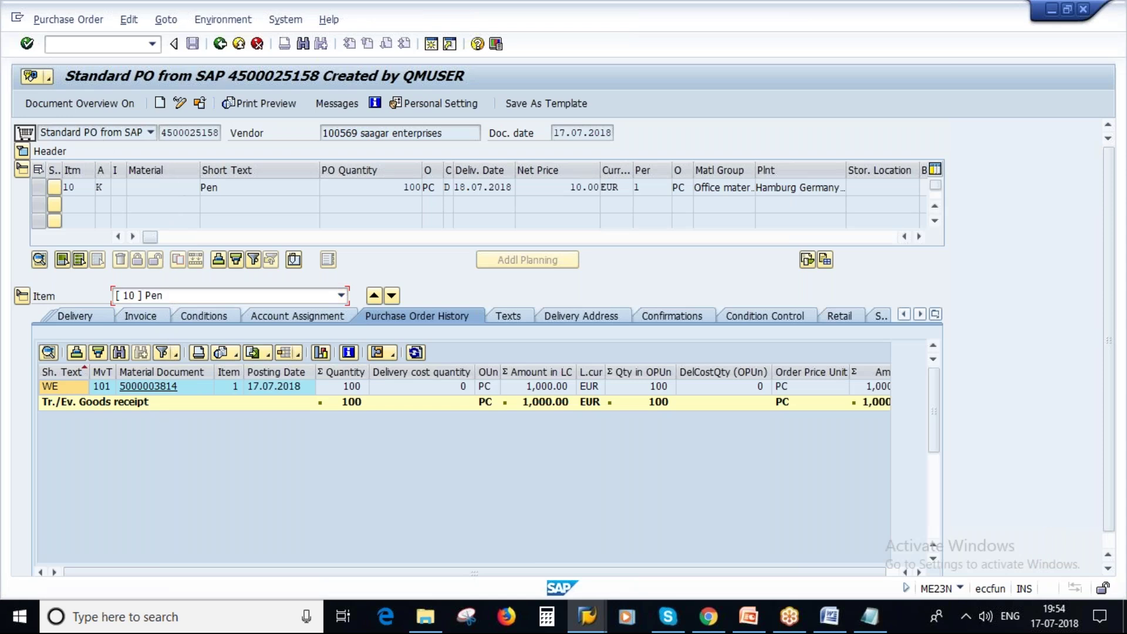
pyautogui.moveTo(167, 132); pyautogui.dragTo(240, 134)
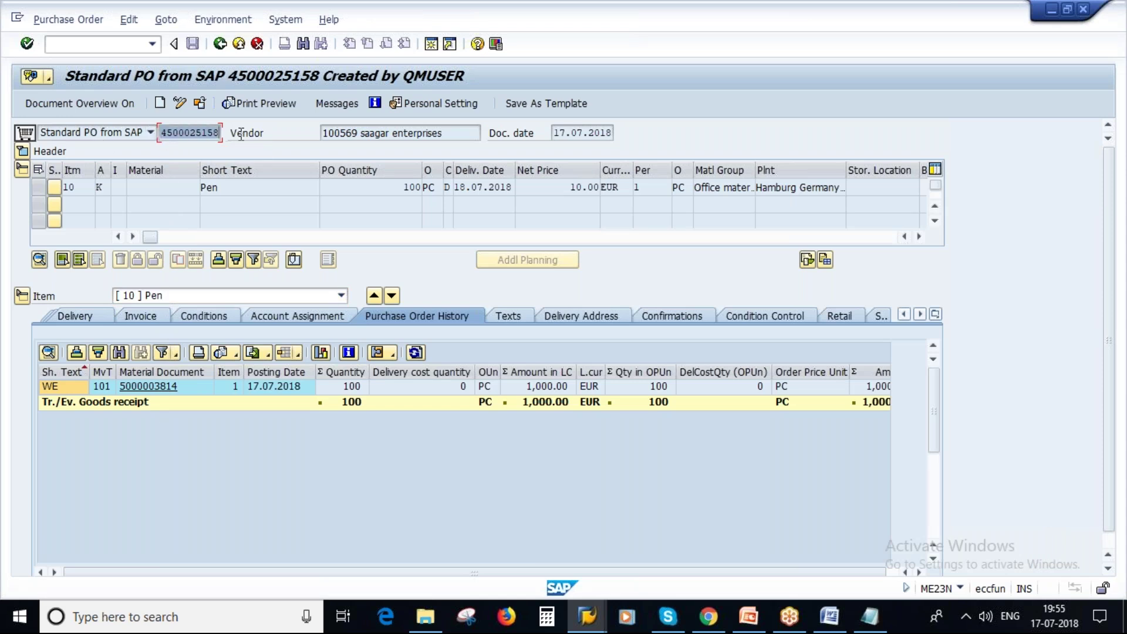
pyautogui.hotkey('ctrl', 'c')
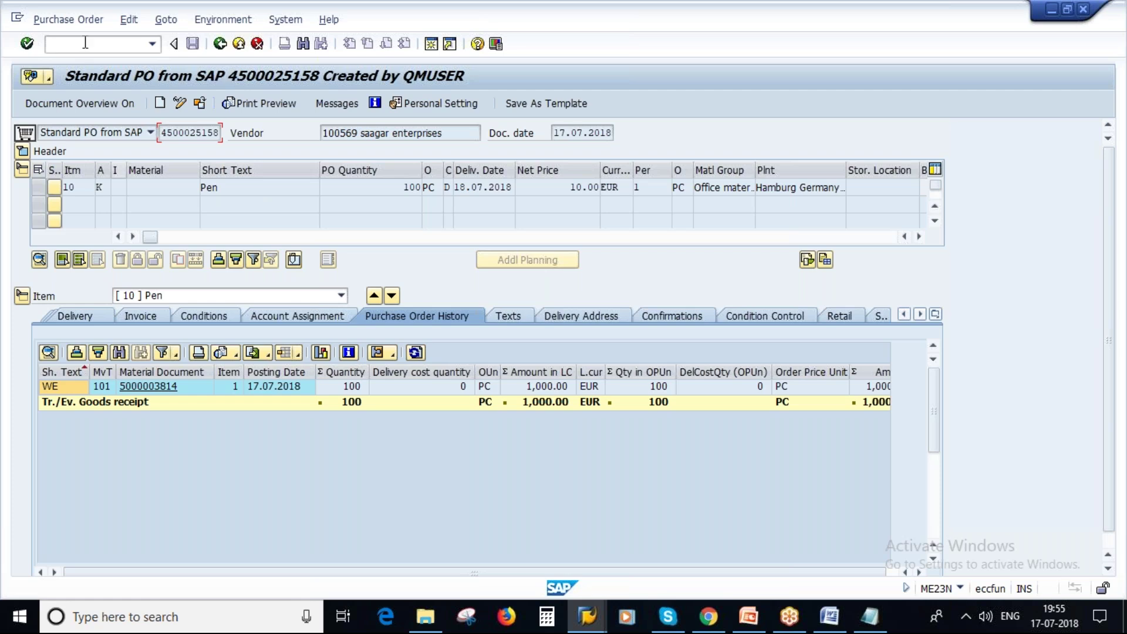
pyautogui.write('/NME23N')
pyautogui.press('Return')
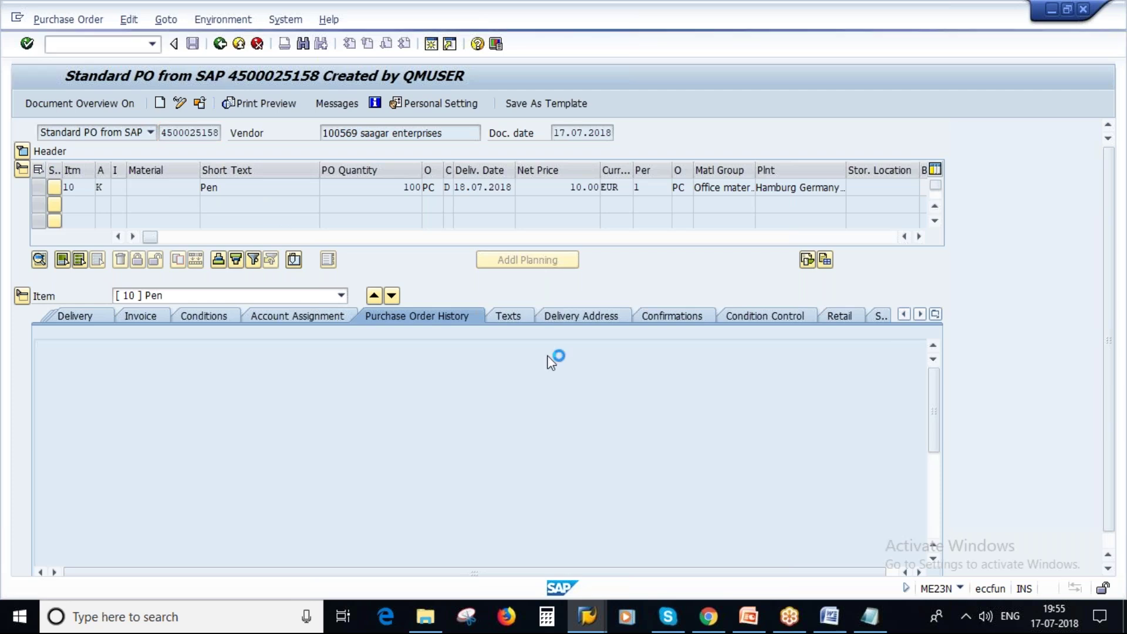
# Switch to the PowerPoint presentation and look through the slides following Standard Procurement for consumable materials.
pyautogui.click(754, 621)
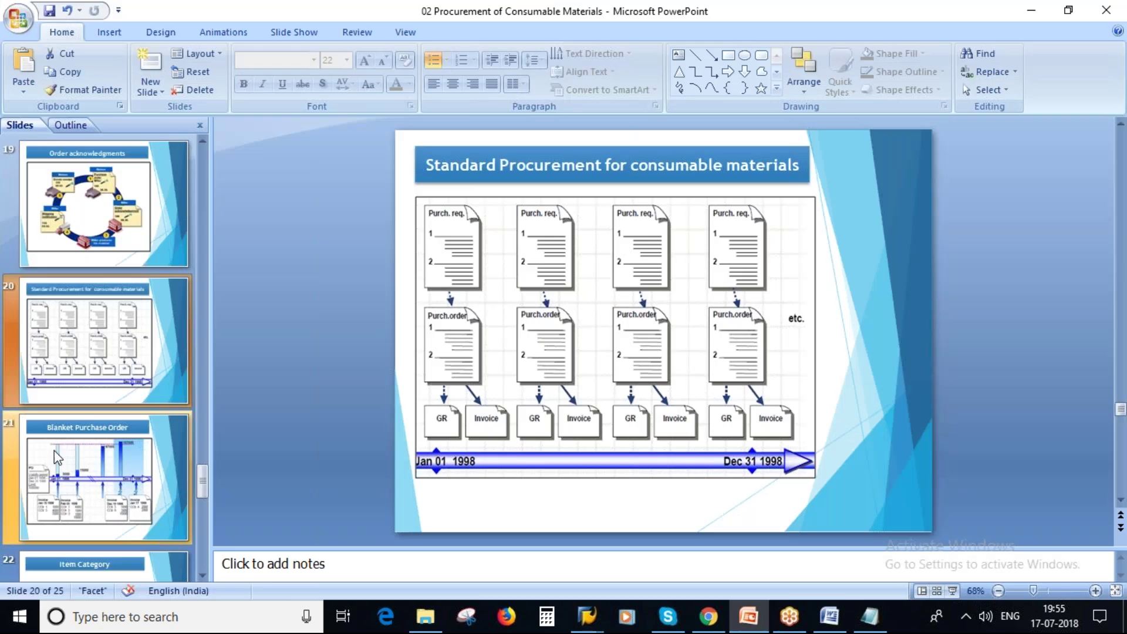
pyautogui.scroll(-2, 56, 457)
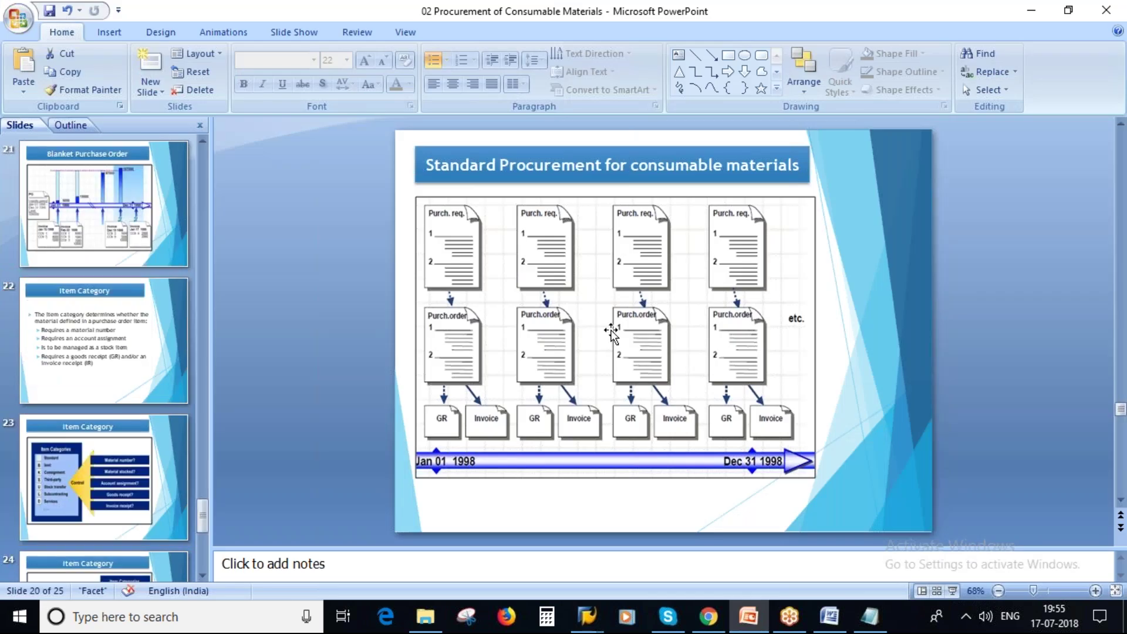
pyautogui.hotkey('shift', 'F5')
# Return to SAP, set the invoice date to 17.07.2018 and load the Pen item using the copied purchase order number.
pyautogui.hotkey('alt', 'Tab')
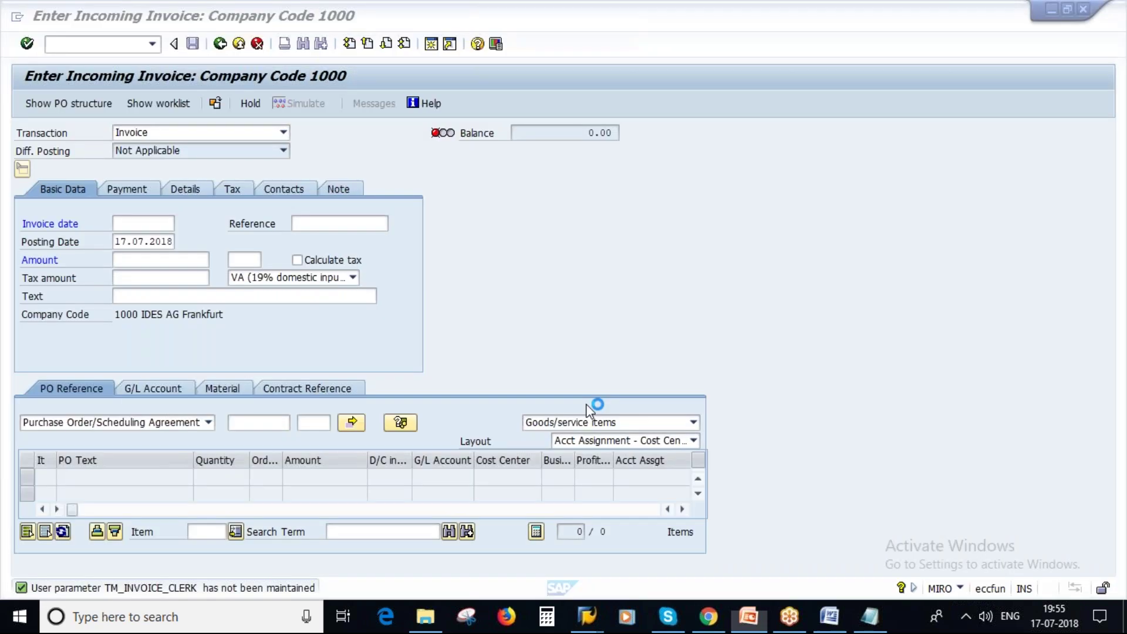
pyautogui.click(156, 229)
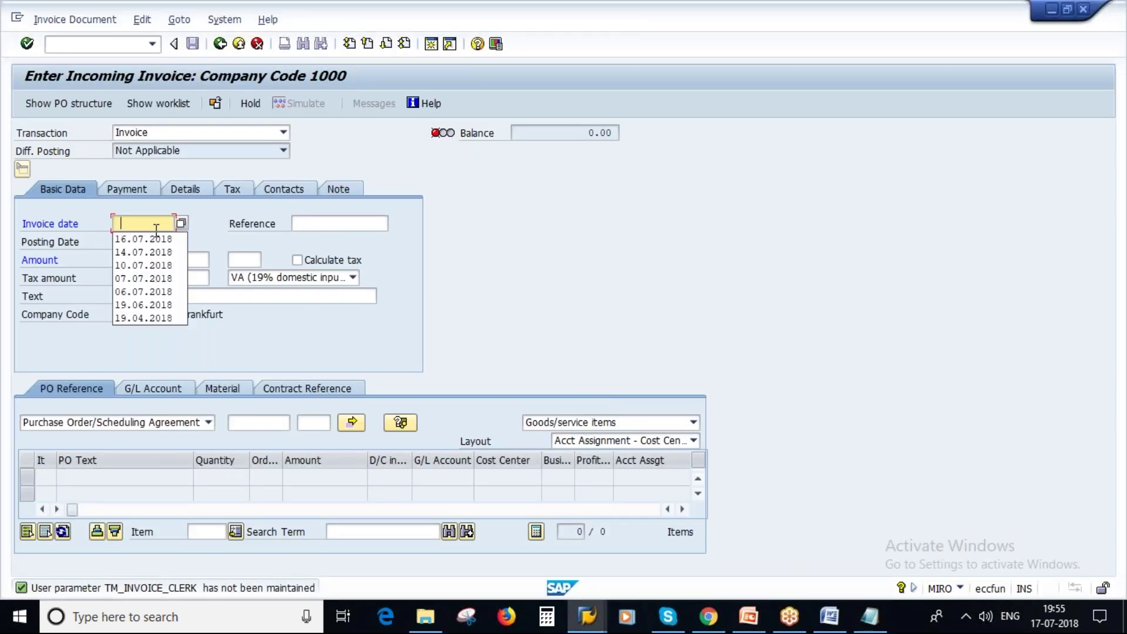
pyautogui.click(130, 225)
pyautogui.write('17.07.2018')
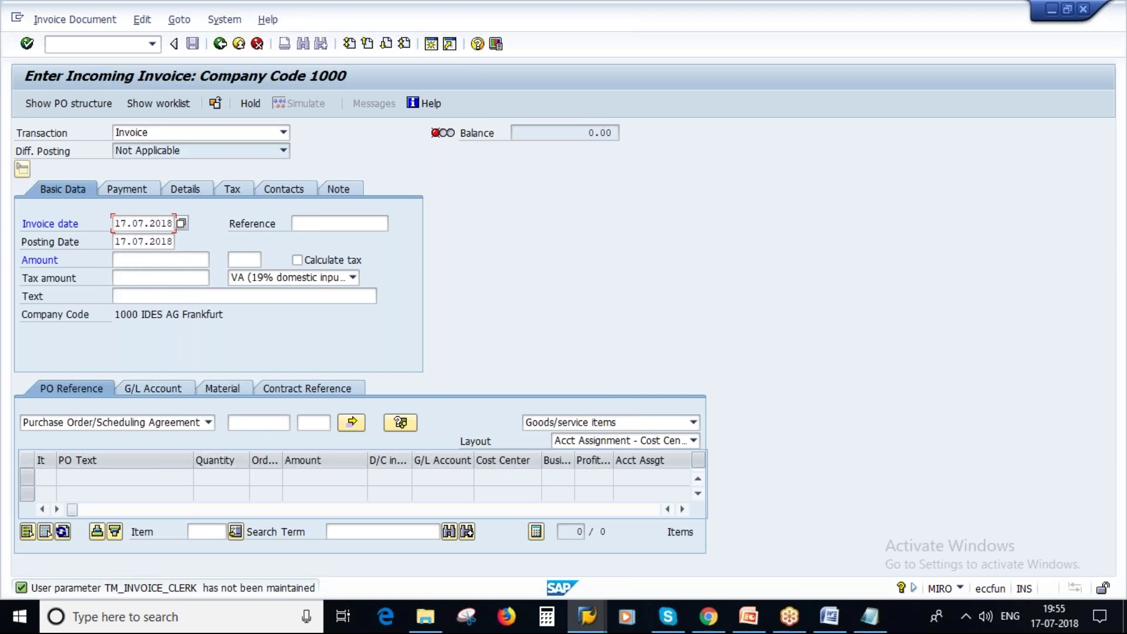
pyautogui.click(288, 422)
pyautogui.hotkey('ctrl', 'v')
pyautogui.press('Return')
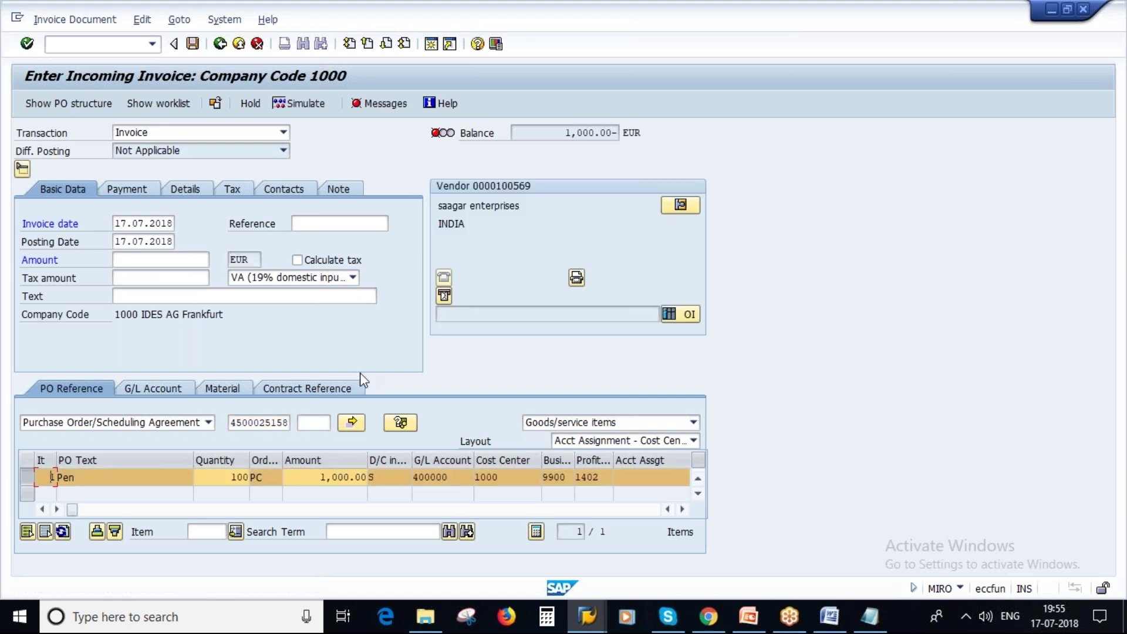
# Enter the invoice amount of 1,000 and set the payment baseline date to 17.07.2018.
pyautogui.click(169, 261)
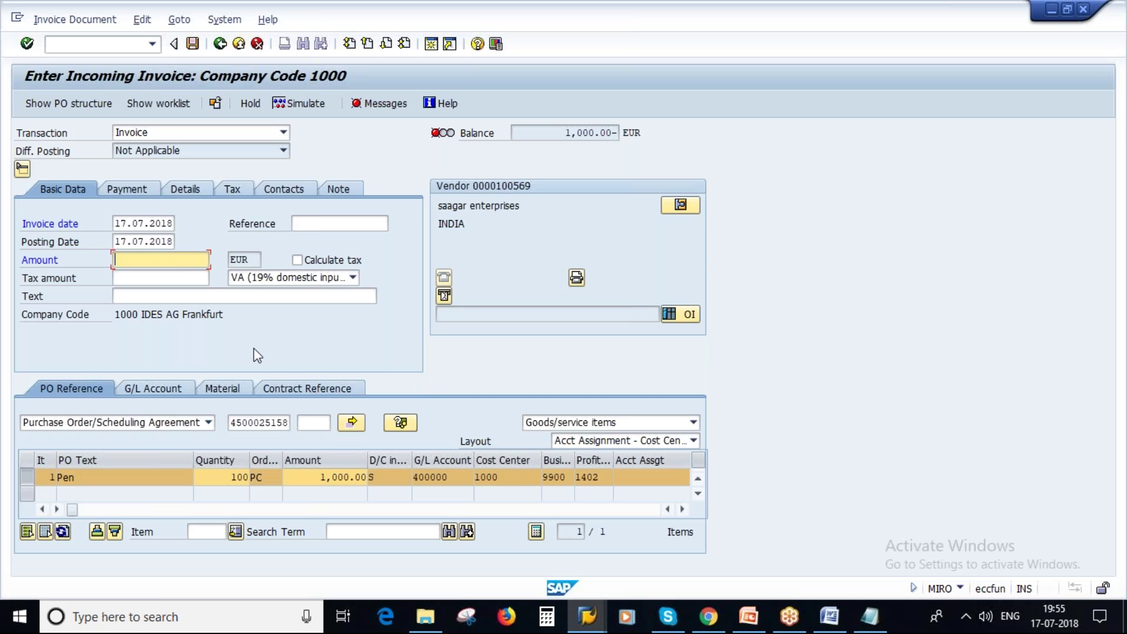
pyautogui.write('1,000')
pyautogui.press('Return')
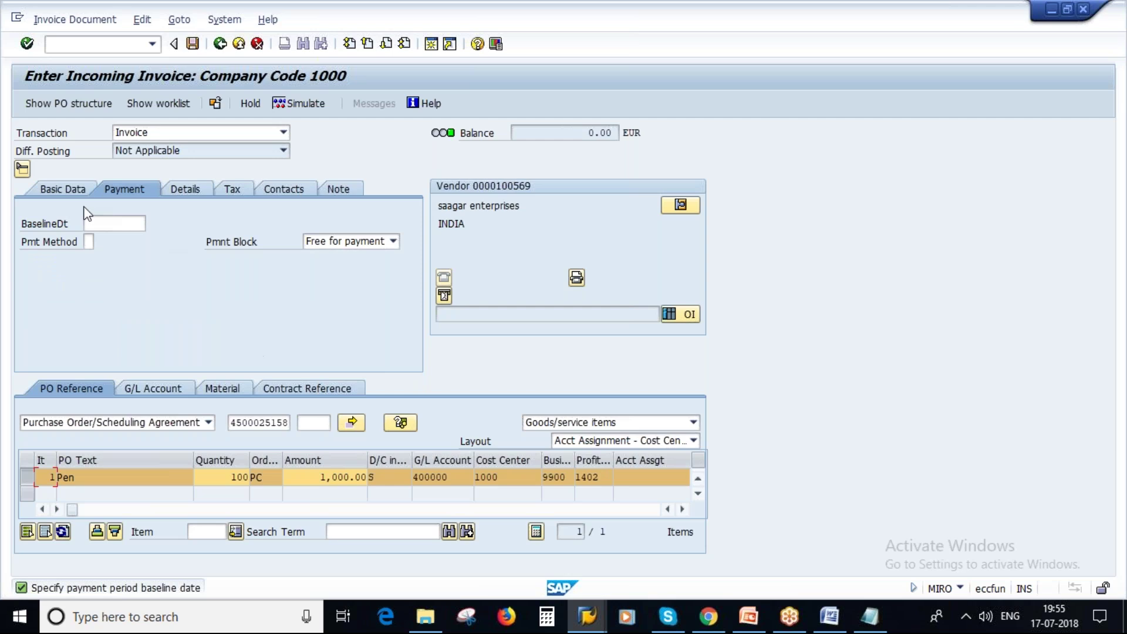
pyautogui.click(106, 226)
pyautogui.write('1')
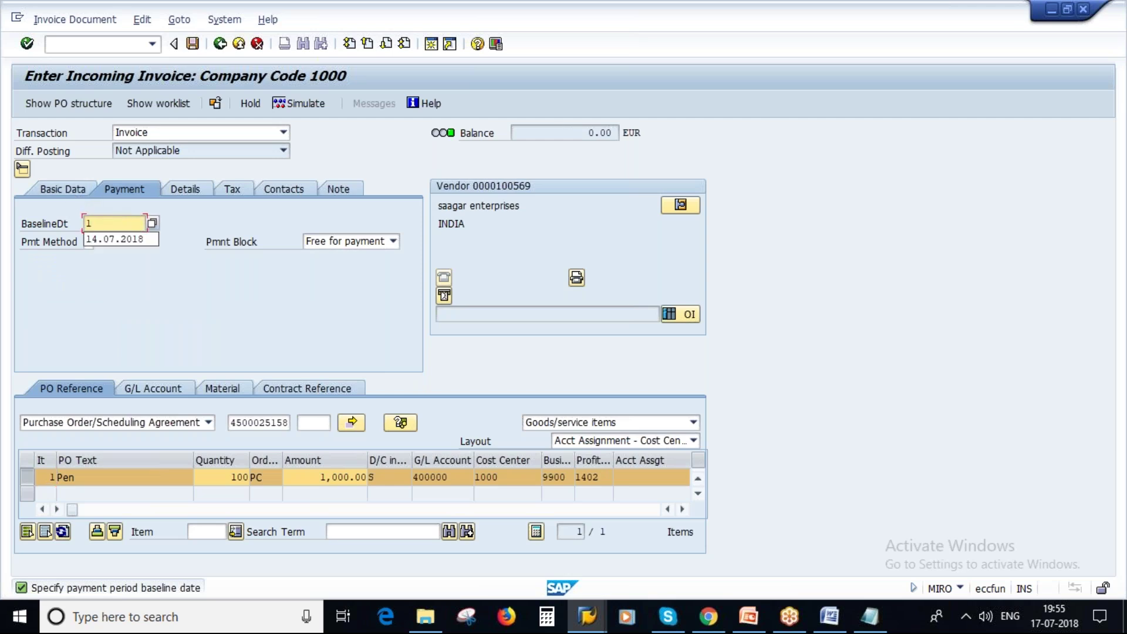
pyautogui.write('7.07.2018')
pyautogui.press('Return')
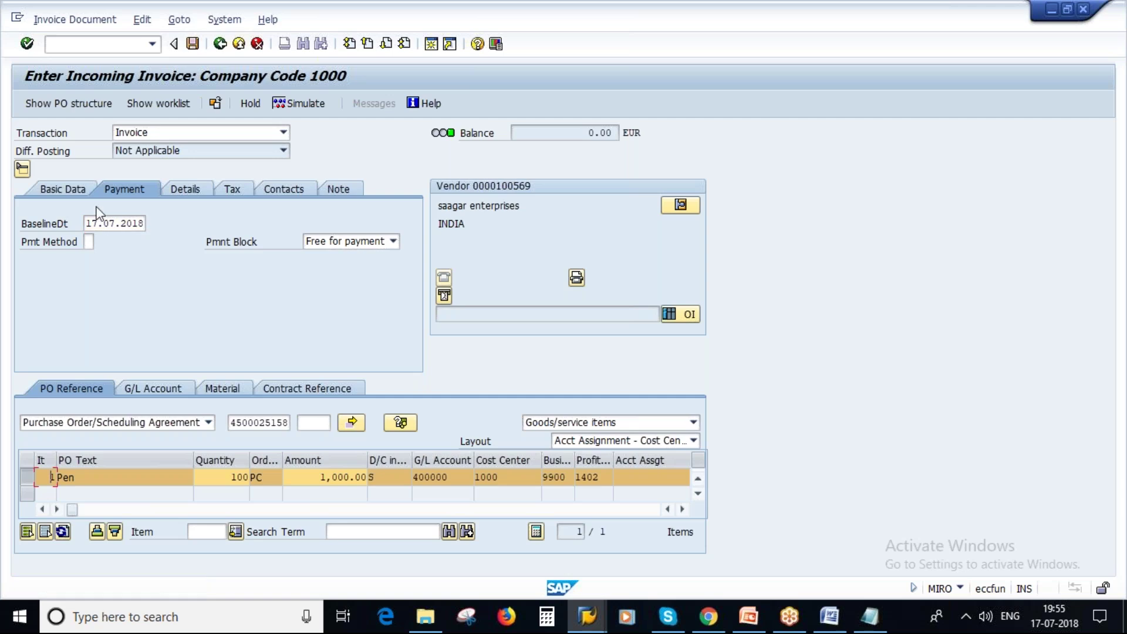
# Clear the tax code in the invoice's basic data and post the invoice.
pyautogui.click(79, 193)
pyautogui.click(353, 277)
pyautogui.click(290, 358)
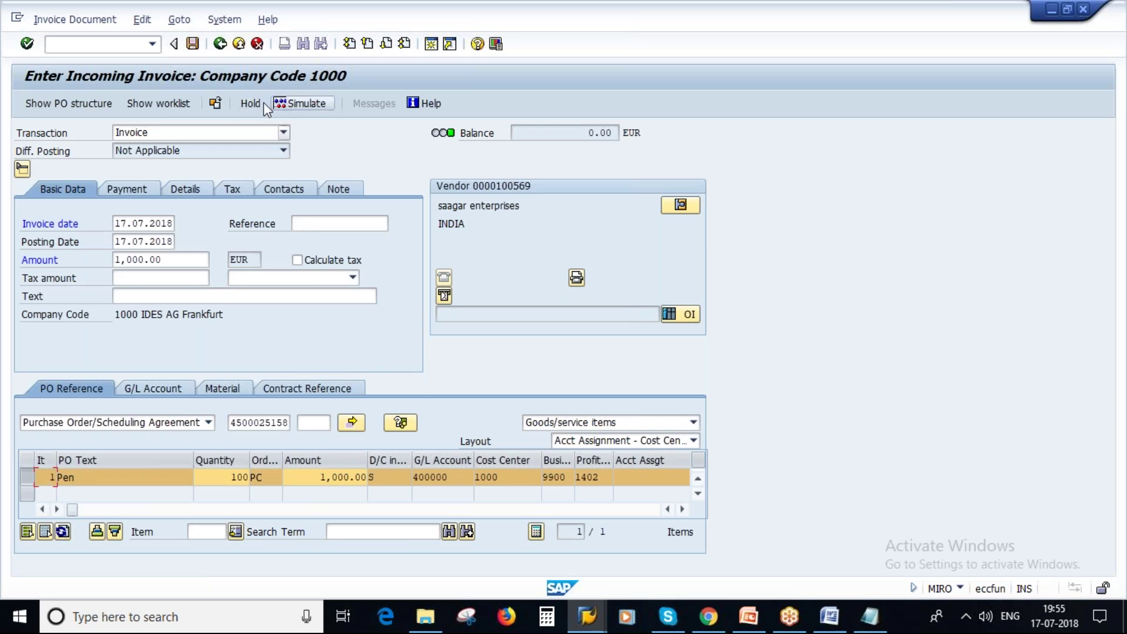
pyautogui.click(216, 103)
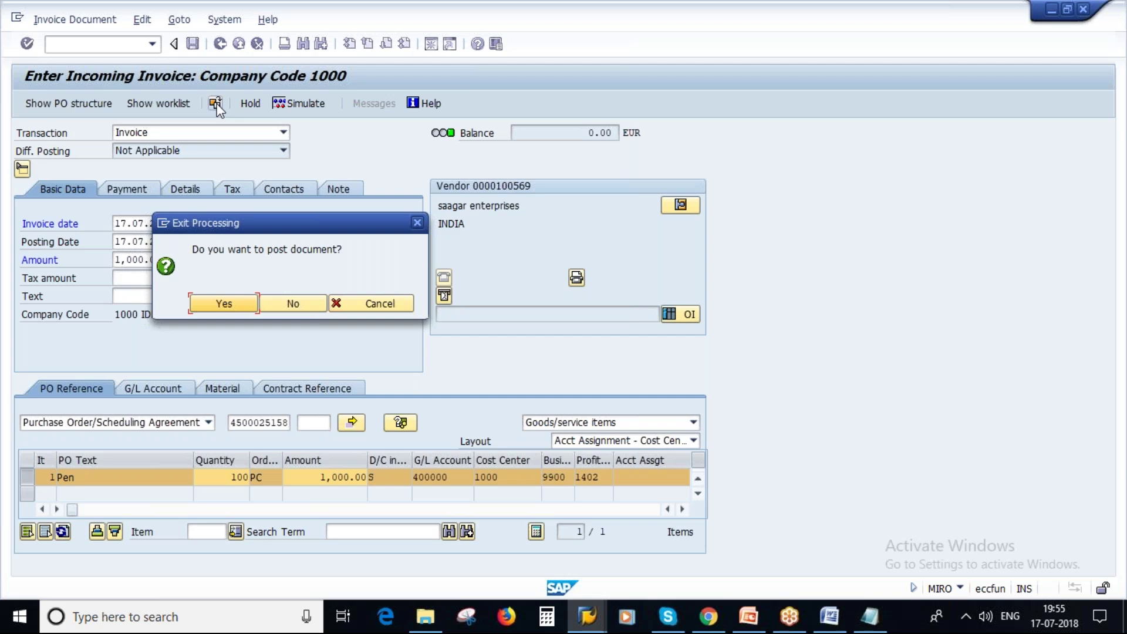
pyautogui.click(377, 303)
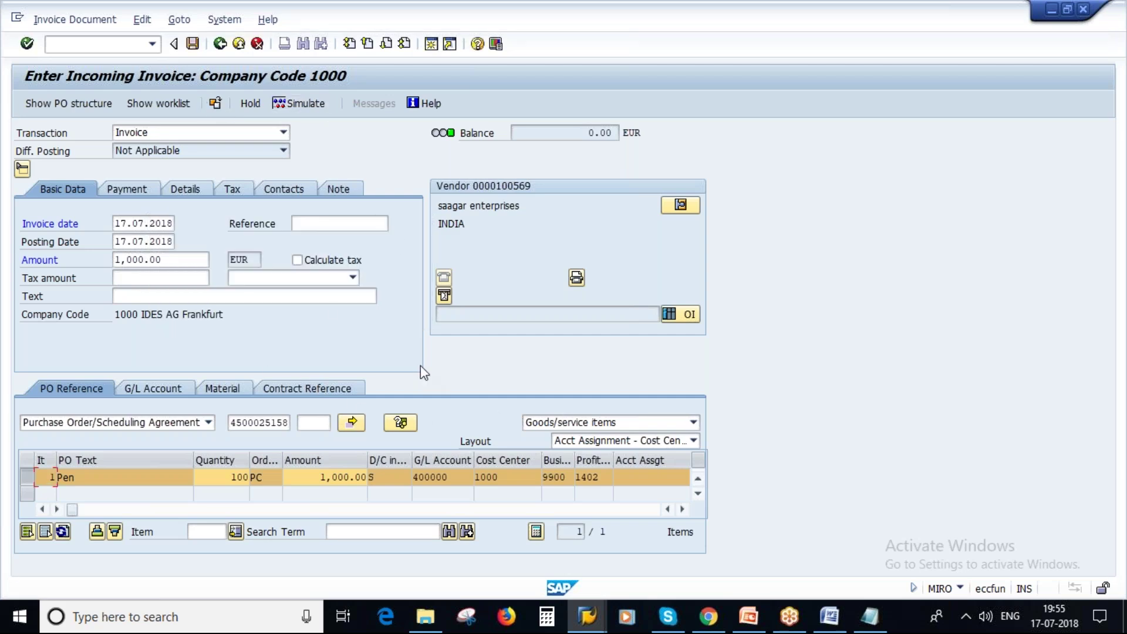
pyautogui.click(192, 43)
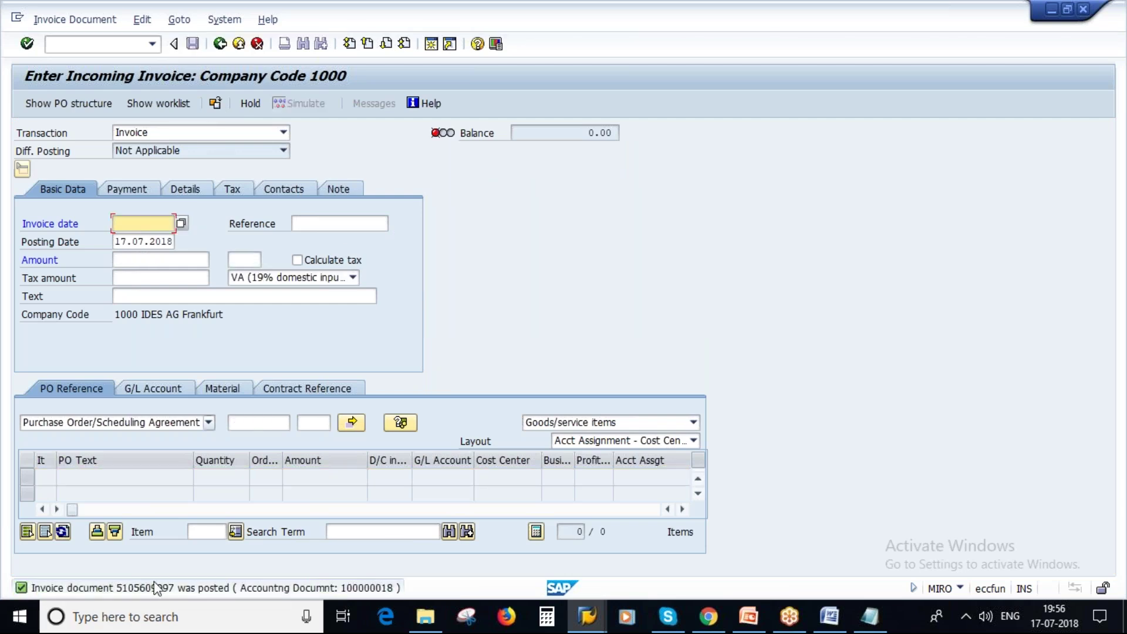
# Display the purchase order with transaction ME23N and check the Pen item's purchase order history for the invoice receipt.
pyautogui.click(84, 47)
pyautogui.write('/NME23N')
pyautogui.press('Return')
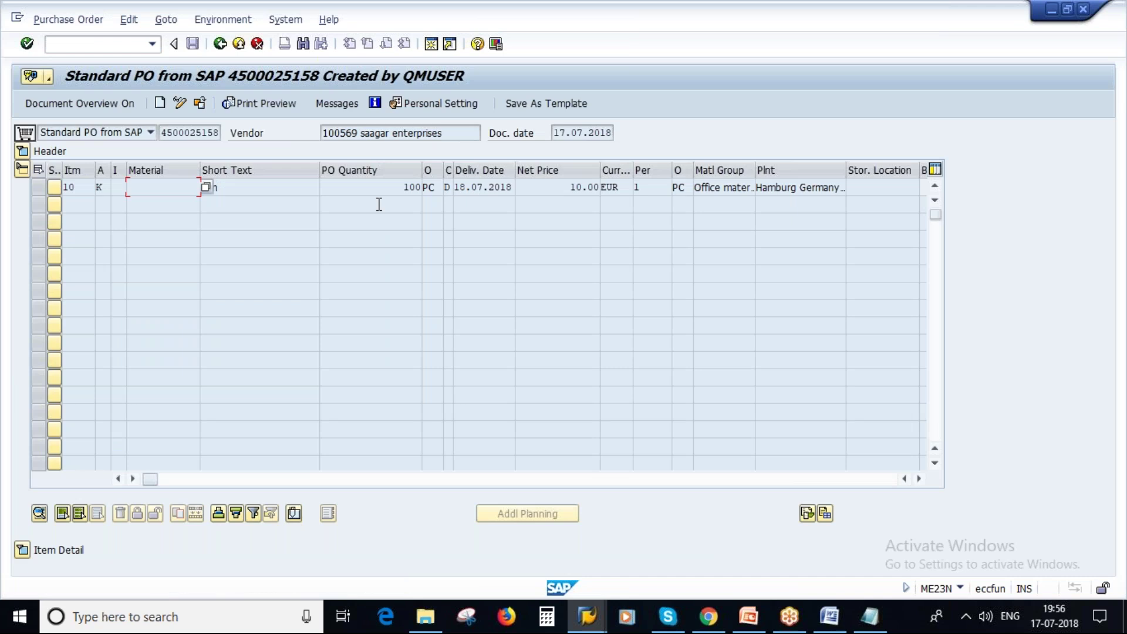
pyautogui.click(35, 550)
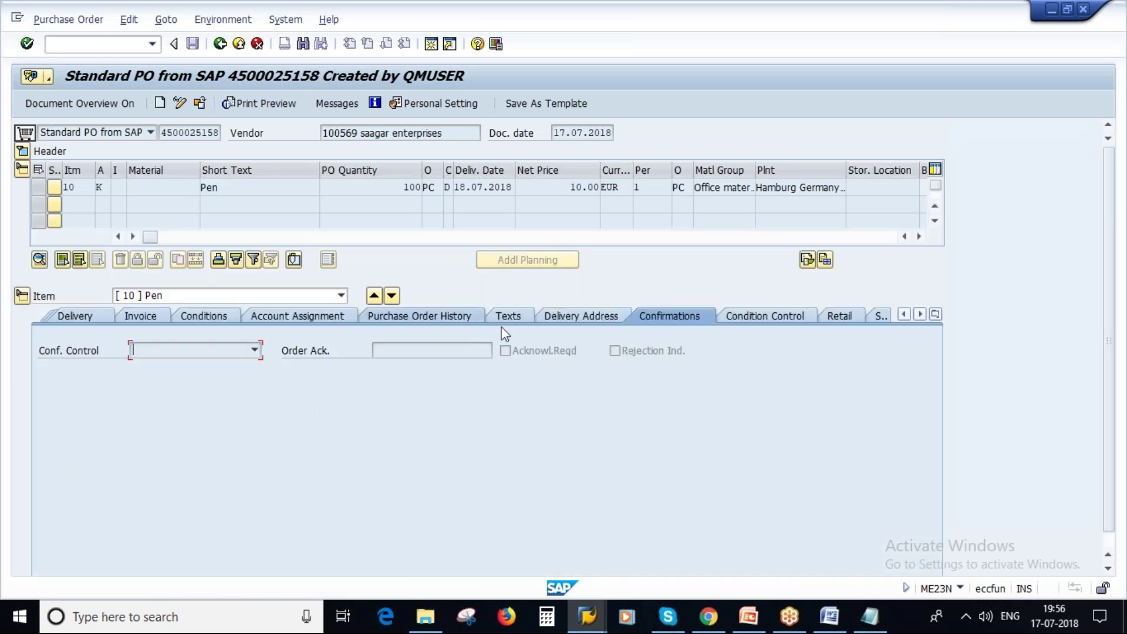
pyautogui.click(424, 318)
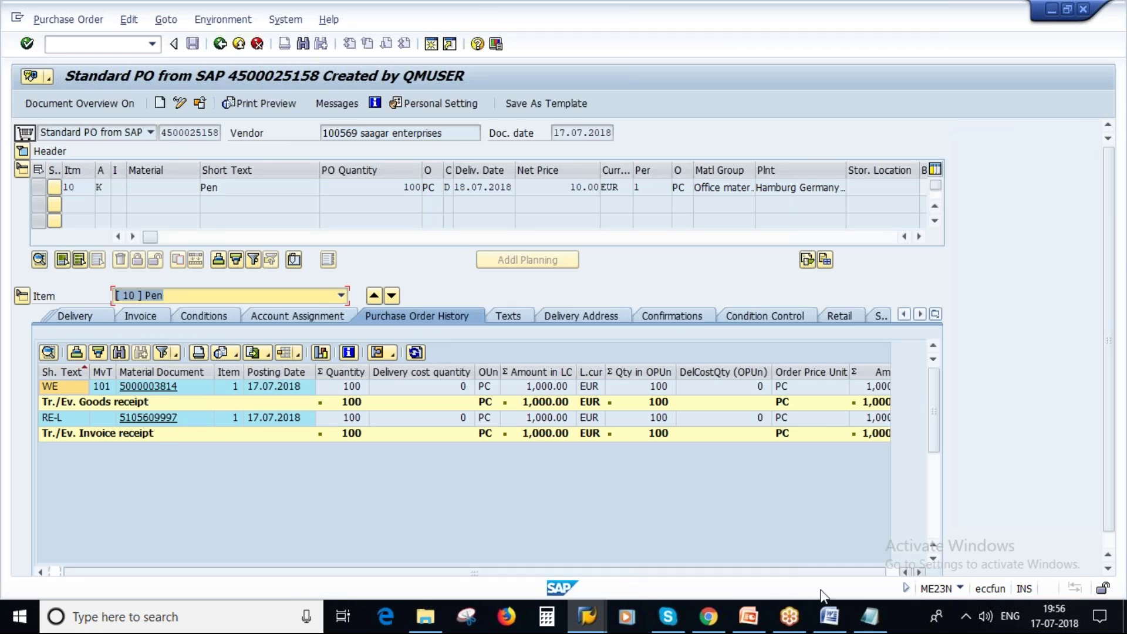
# Review the process outline in Notepad, and show the Blanket Purchase Order slide in PowerPoint.
pyautogui.click(861, 623)
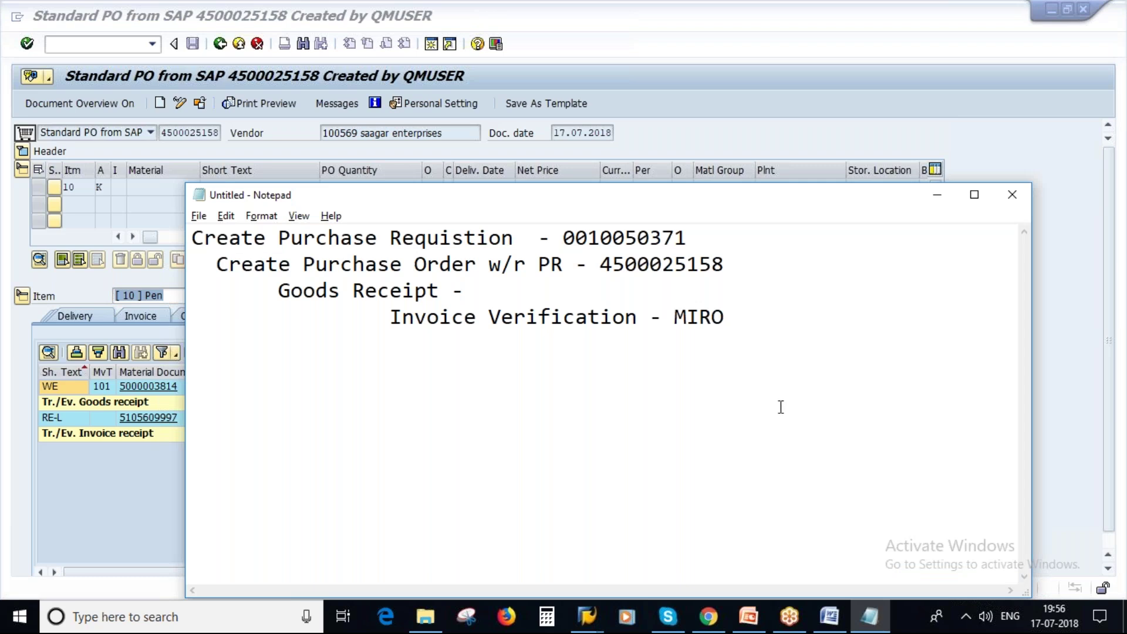
pyautogui.click(749, 617)
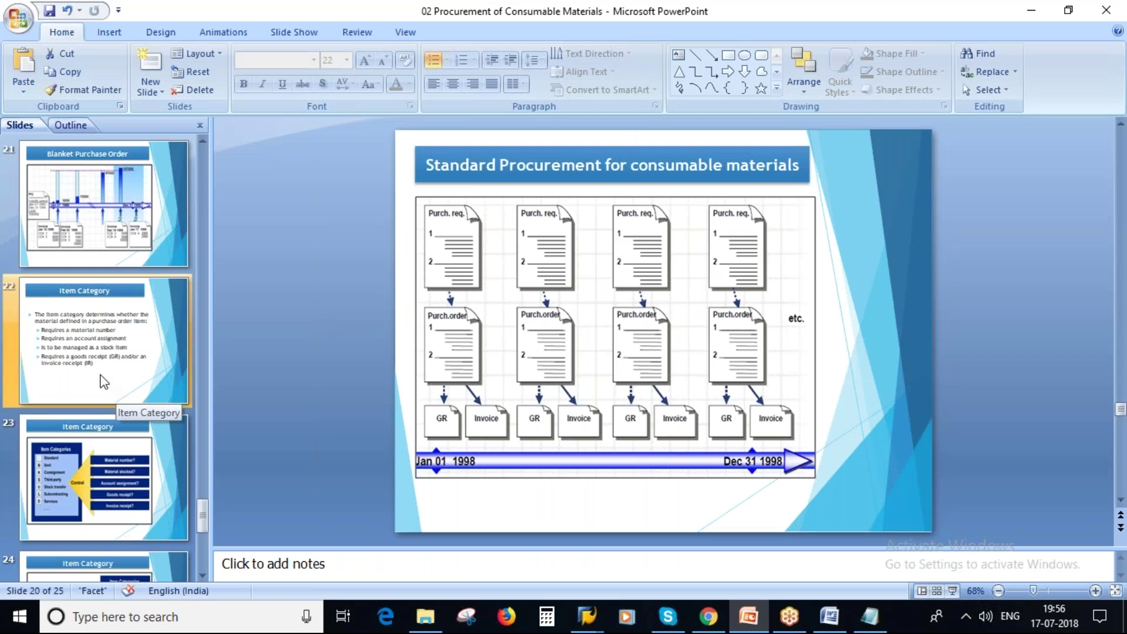
pyautogui.scroll(1, 381, 425)
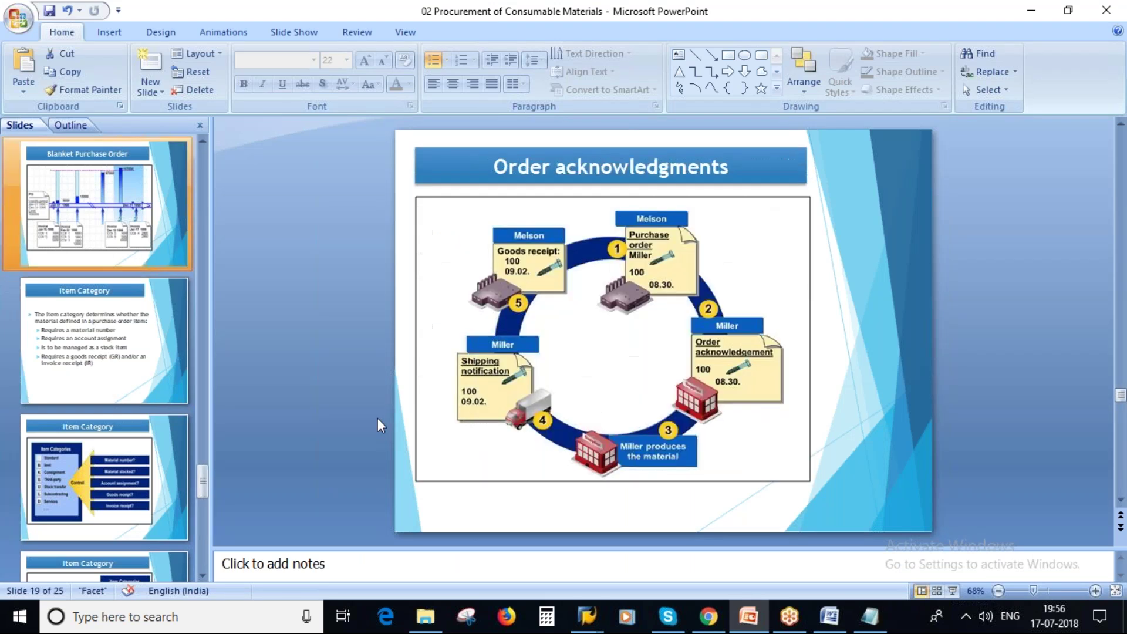
pyautogui.click(111, 446)
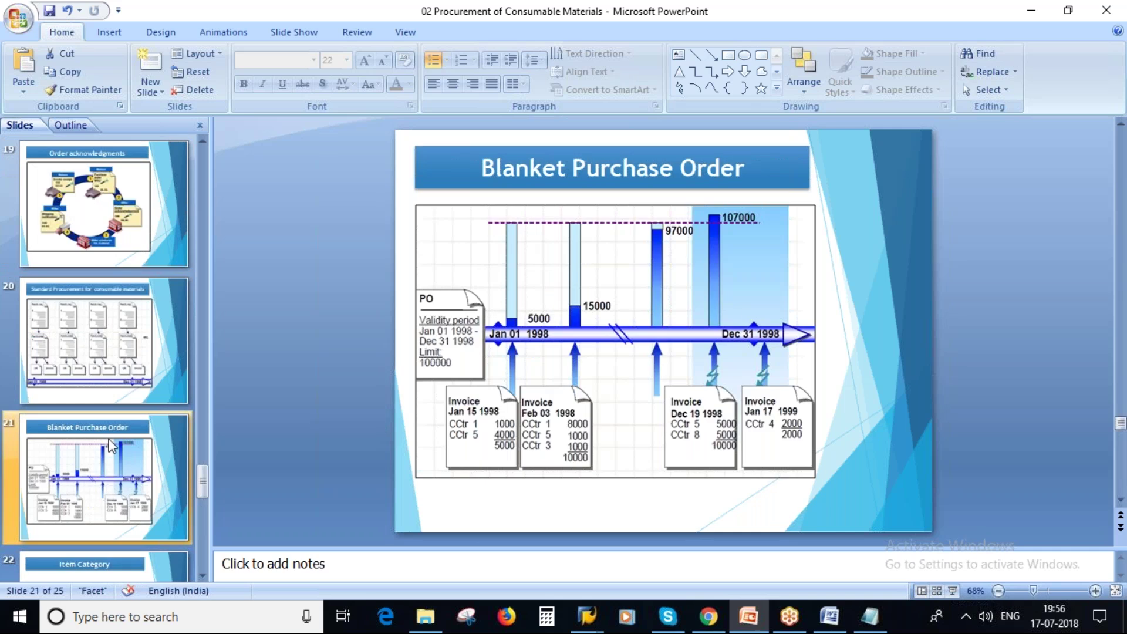
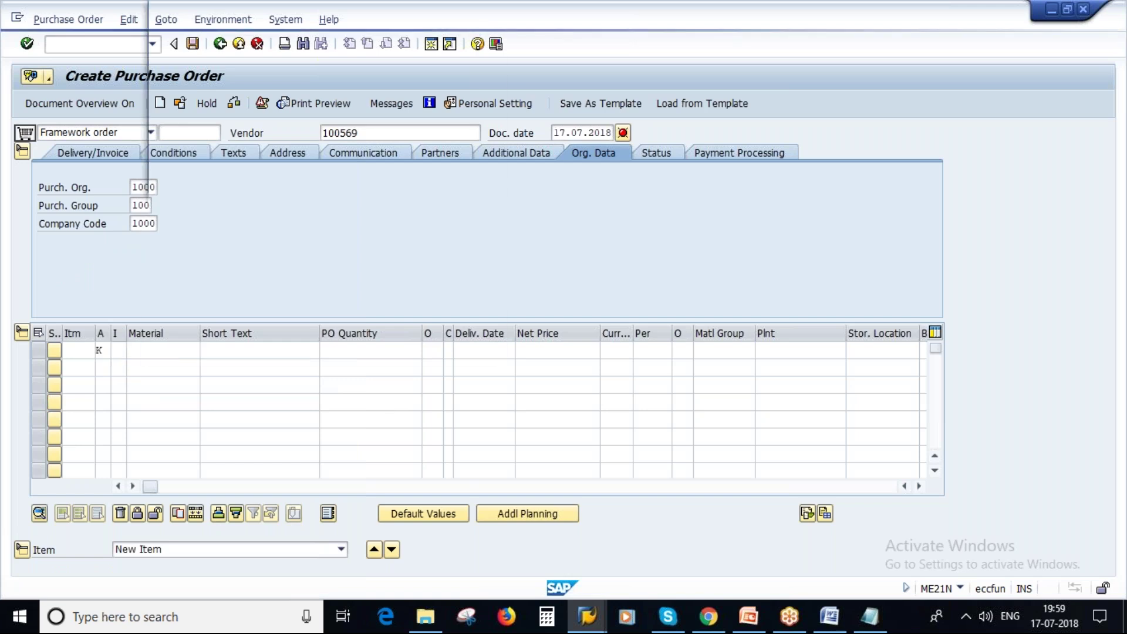
# Set the item category of the framework order's first line to B (Limit).
pyautogui.press('F4')
pyautogui.press('Down')
pyautogui.press('Return')
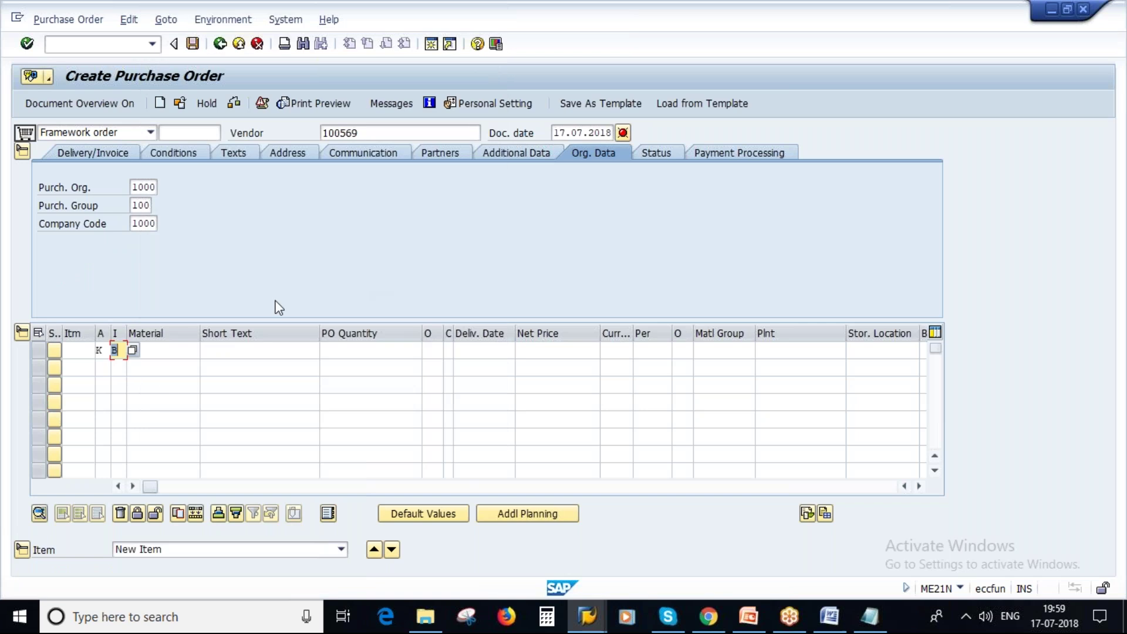
pyautogui.press('Return')
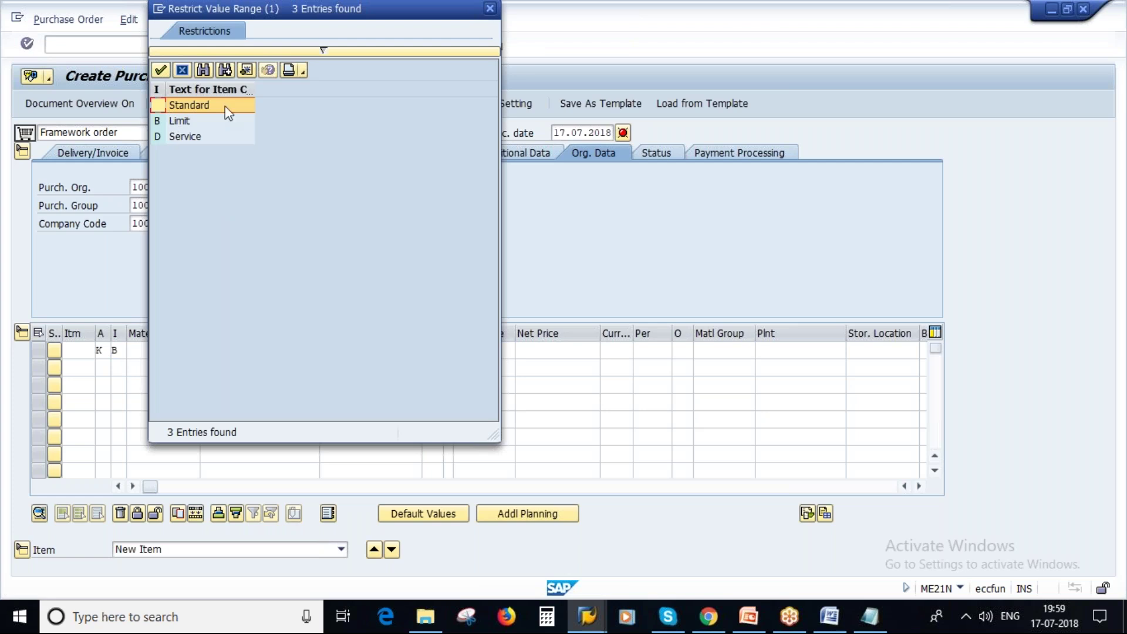
pyautogui.doubleClick(181, 122)
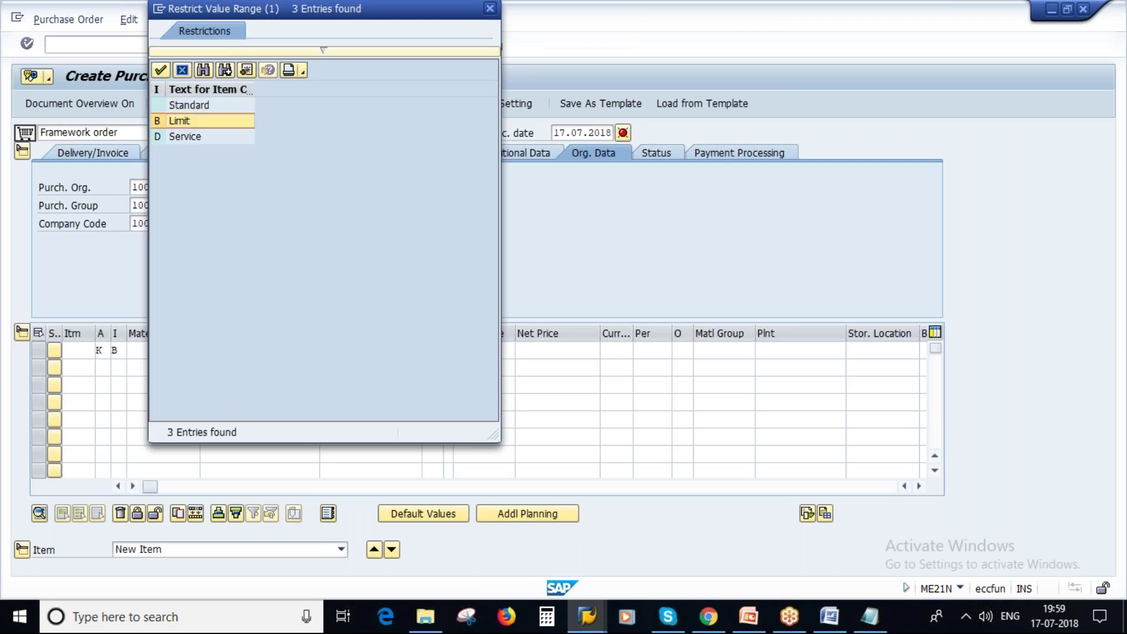
# Enter Pencil as the short text of the framework order's first line.
pyautogui.click(277, 350)
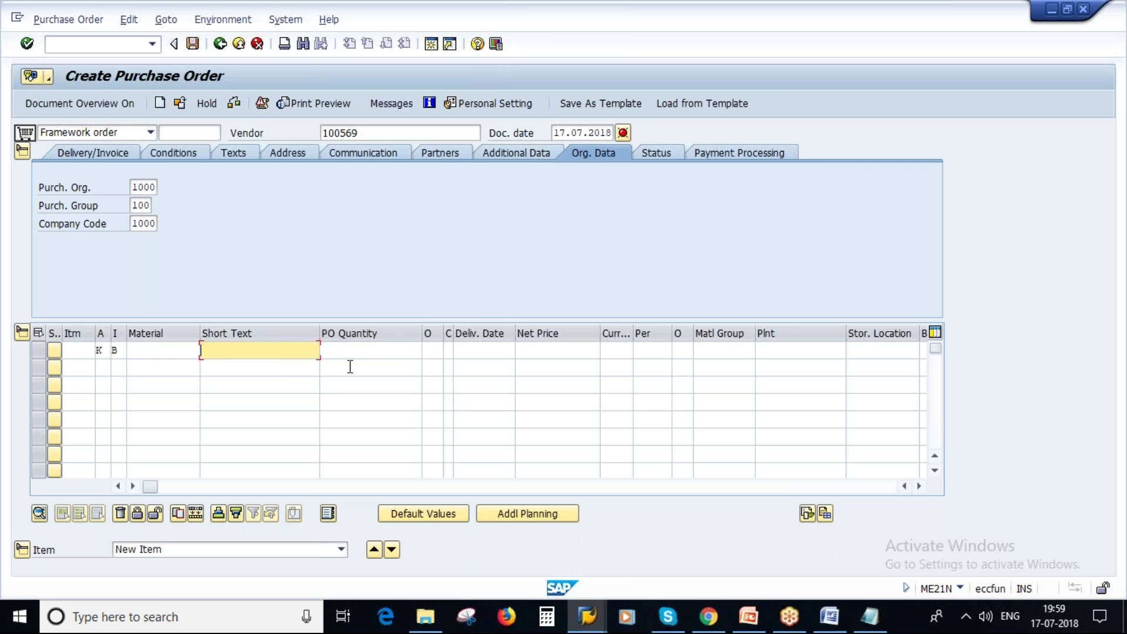
pyautogui.press('capslock')
pyautogui.write('p')
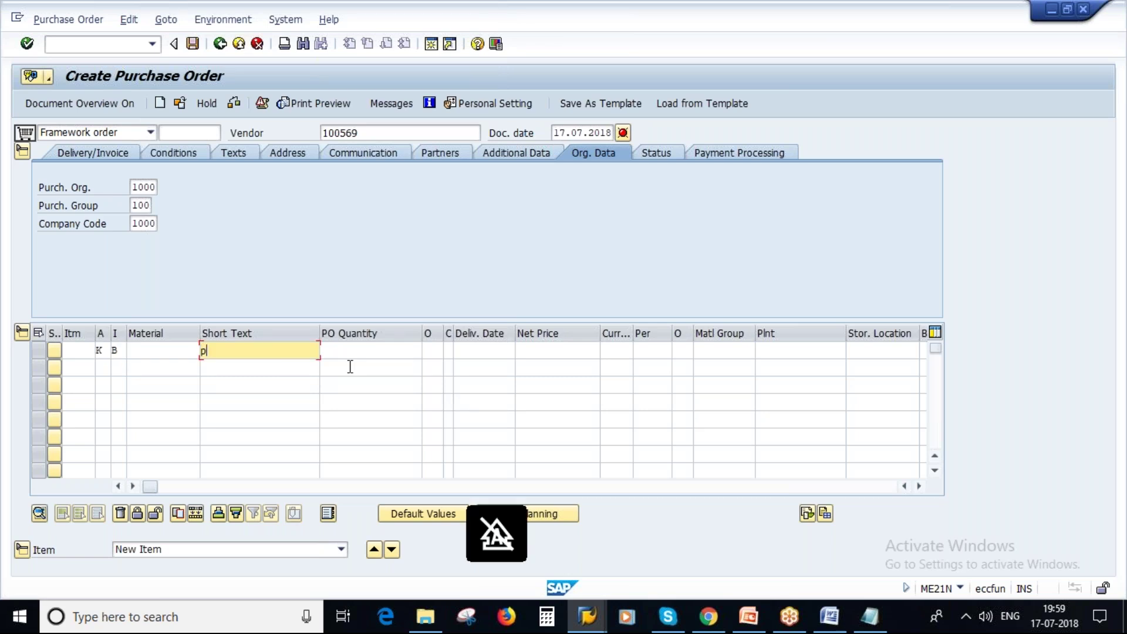
pyautogui.press('capslock')
pyautogui.write('ENCI')
pyautogui.press('BackSpace')
pyautogui.press('BackSpace')
pyautogui.press('BackSpace')
pyautogui.press('BackSpace')
pyautogui.press('BackSpace')
pyautogui.press('capslock')
pyautogui.write('p')
pyautogui.press('capslock')
pyautogui.write('ENC')
pyautogui.press('BackSpace')
pyautogui.press('BackSpace')
pyautogui.press('BackSpace')
pyautogui.write('P')
pyautogui.press('capslock')
pyautogui.write('end')
# Set the Pencil line's quantity to 1000 and plant to 1000, and try to confirm the line.
pyautogui.click(370, 351)
pyautogui.write('100')
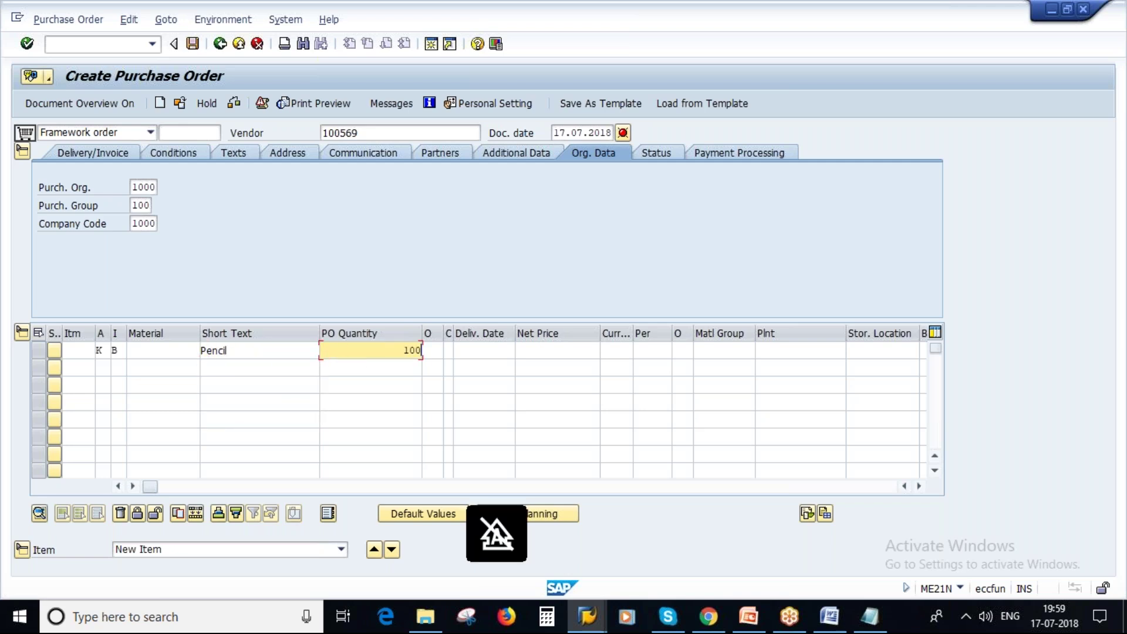
pyautogui.write('0')
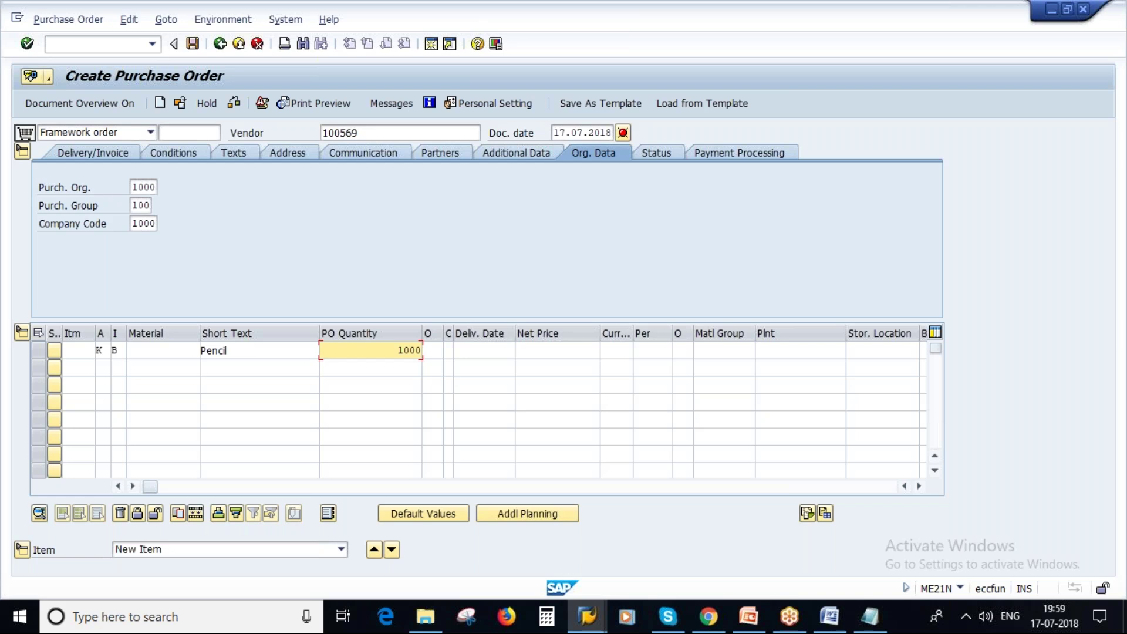
pyautogui.click(775, 349)
pyautogui.write('1000')
pyautogui.press('Return')
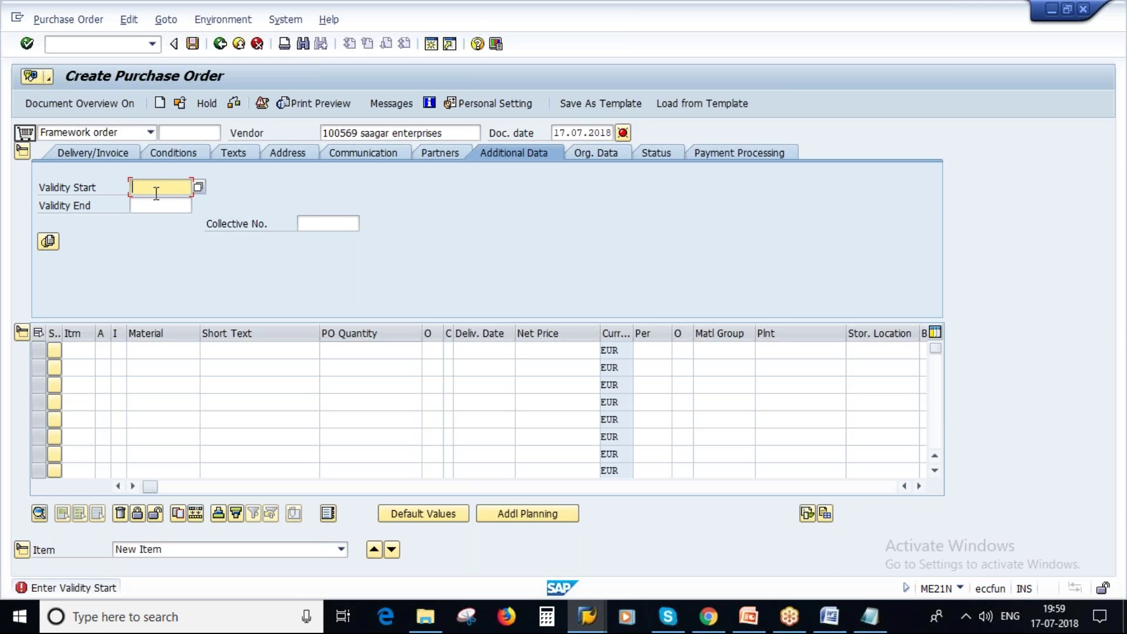
# Set the framework order's validity start to 17.07.2018 and validity end to 17.07.2019.
pyautogui.write('1')
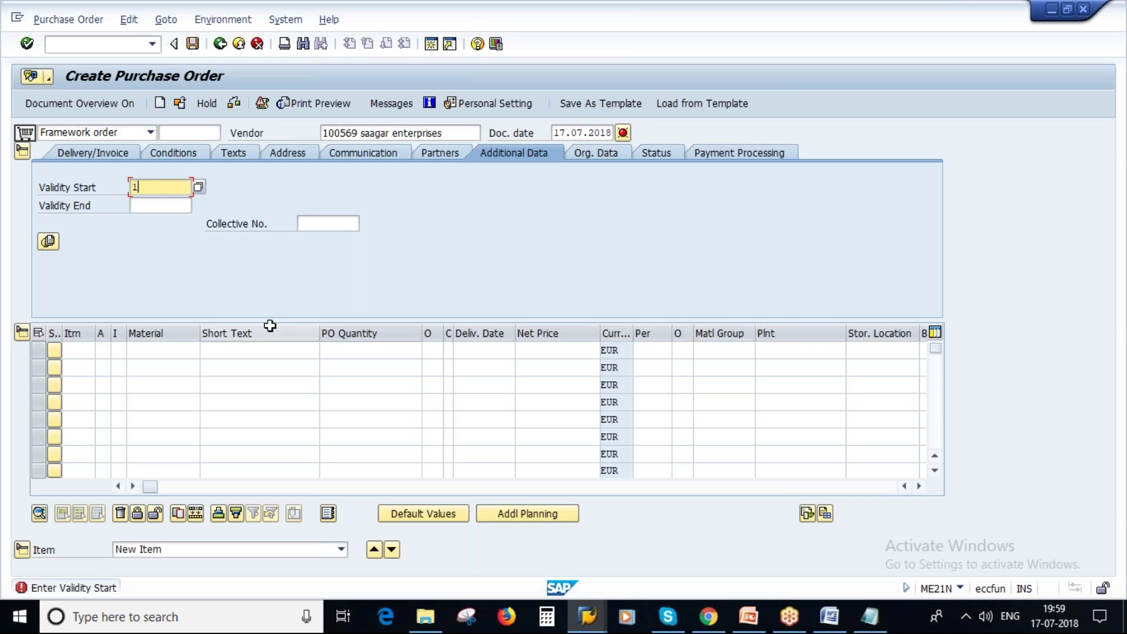
pyautogui.write('7.07.2018')
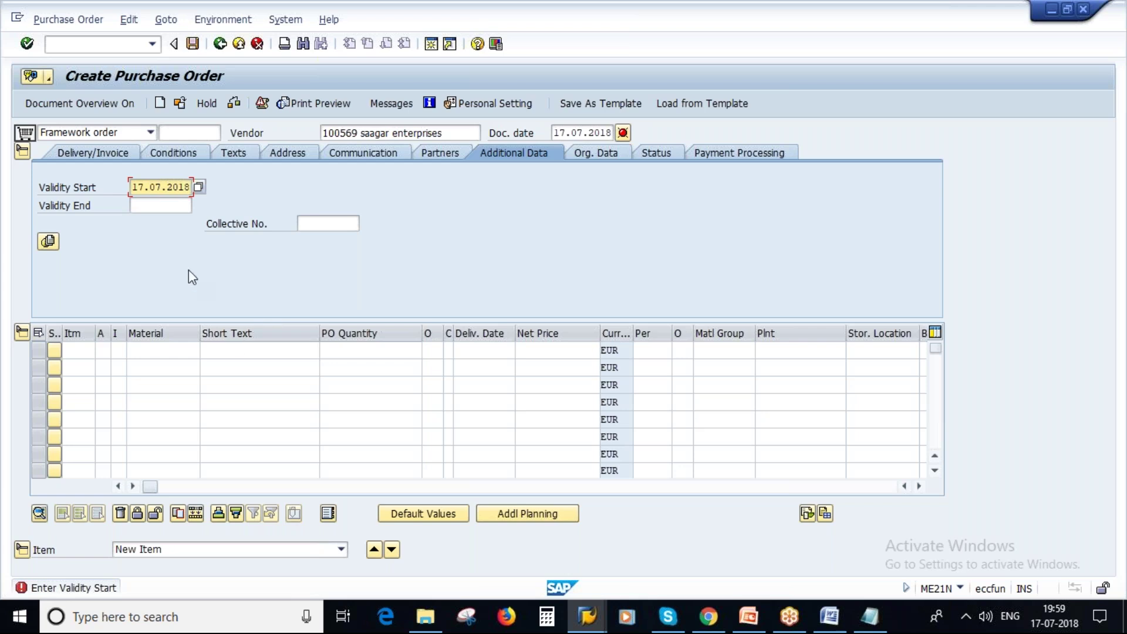
pyautogui.click(164, 206)
pyautogui.write('17')
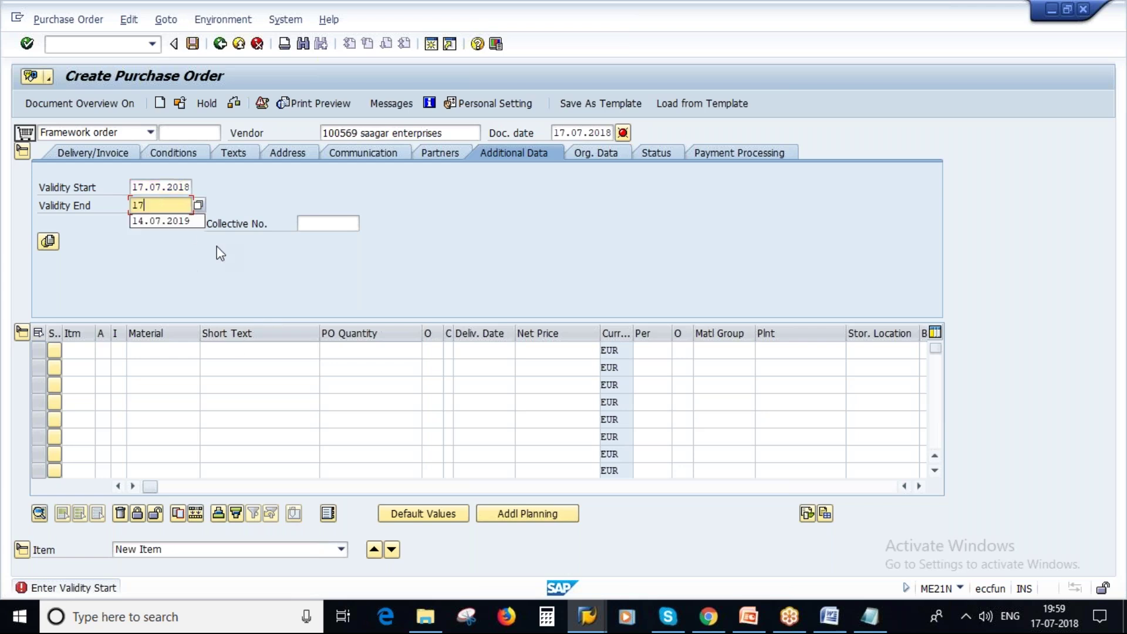
pyautogui.write('.07.2019')
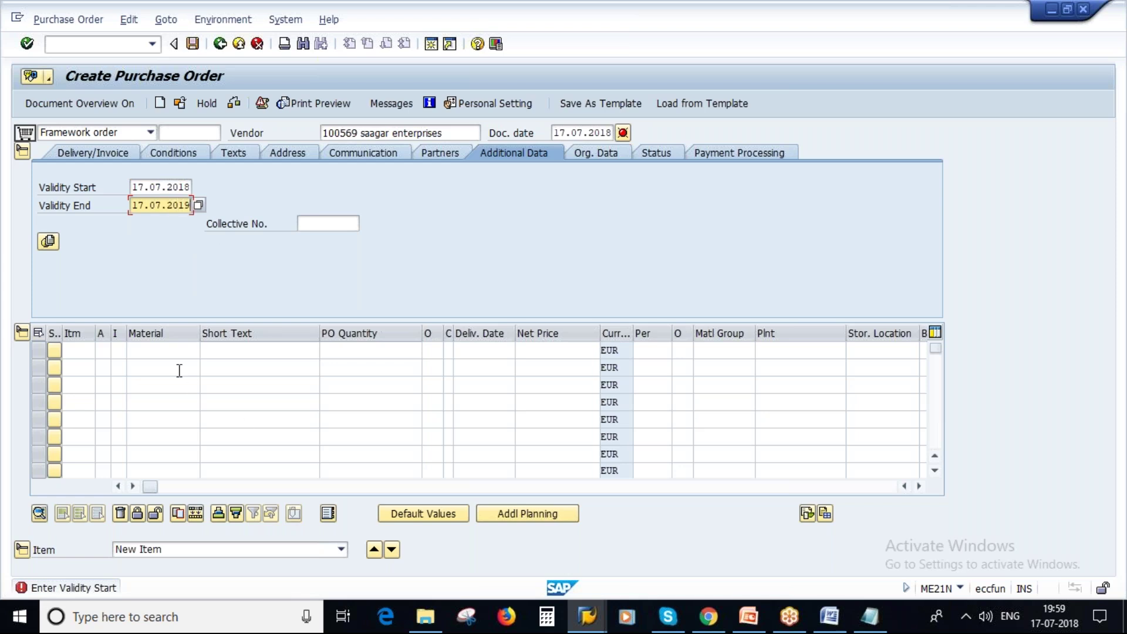
# Re-enter the first line with short text Pencil, account assignment category K and item category B (Limit).
pyautogui.click(160, 349)
pyautogui.click(269, 349)
pyautogui.click(225, 366)
pyautogui.click(106, 350)
pyautogui.write('K')
pyautogui.click(133, 349)
pyautogui.hotkey('shift', 'Tab')
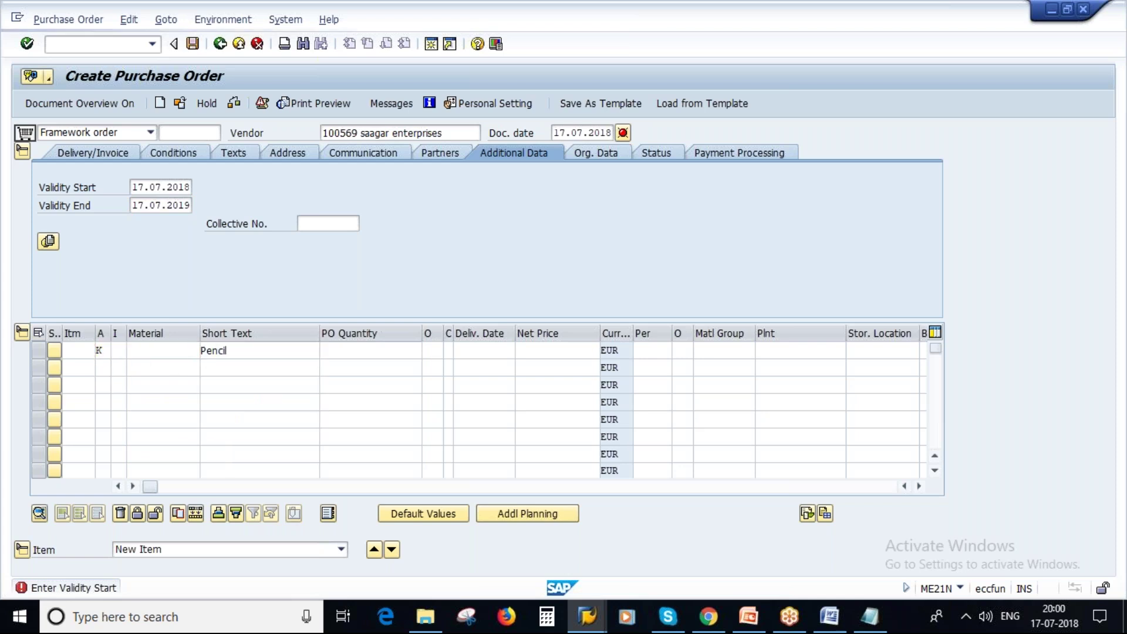
pyautogui.press('F4')
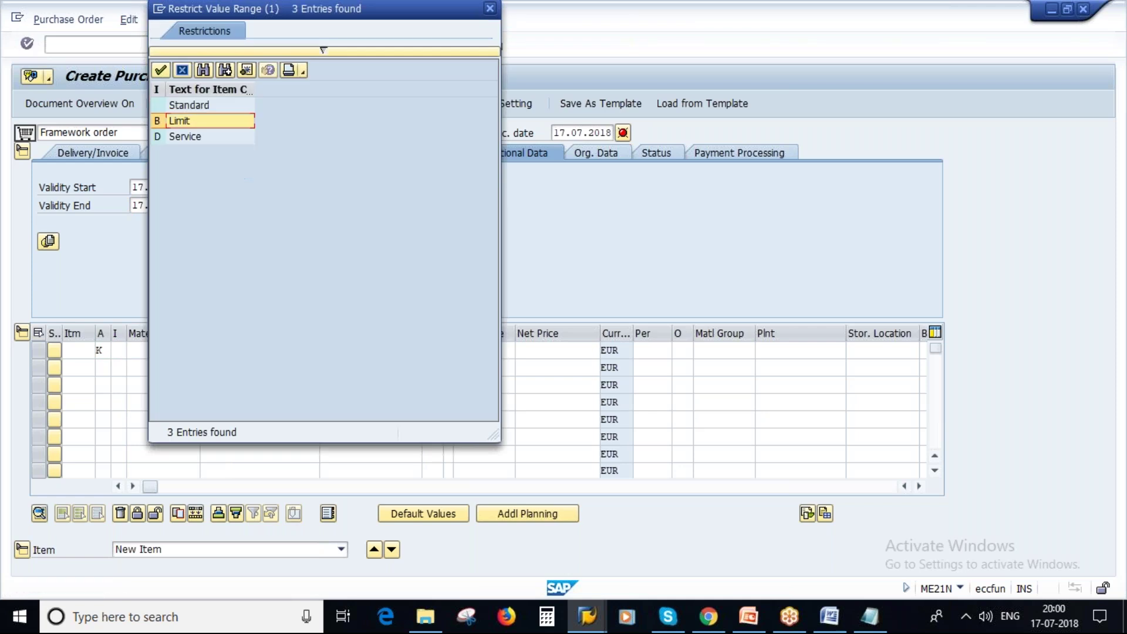
pyautogui.doubleClick(182, 188)
# Fill in quantity 1000, plant 1000 and the Others material group for the Pencil line, and confirm it.
pyautogui.click(374, 349)
pyautogui.click(398, 366)
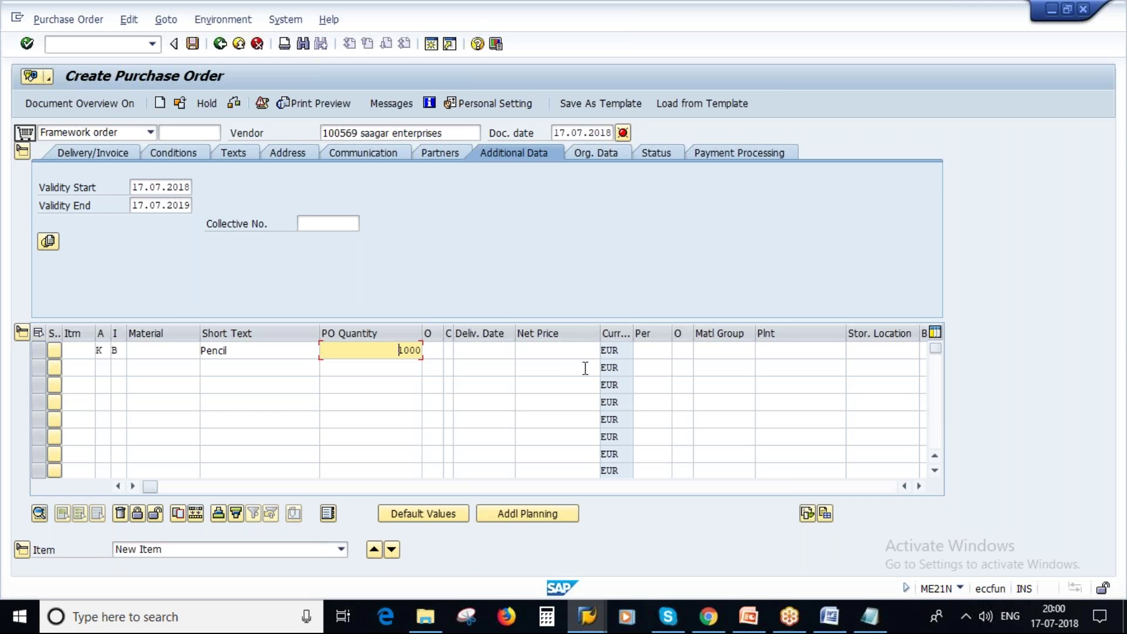
pyautogui.click(772, 355)
pyautogui.click(772, 367)
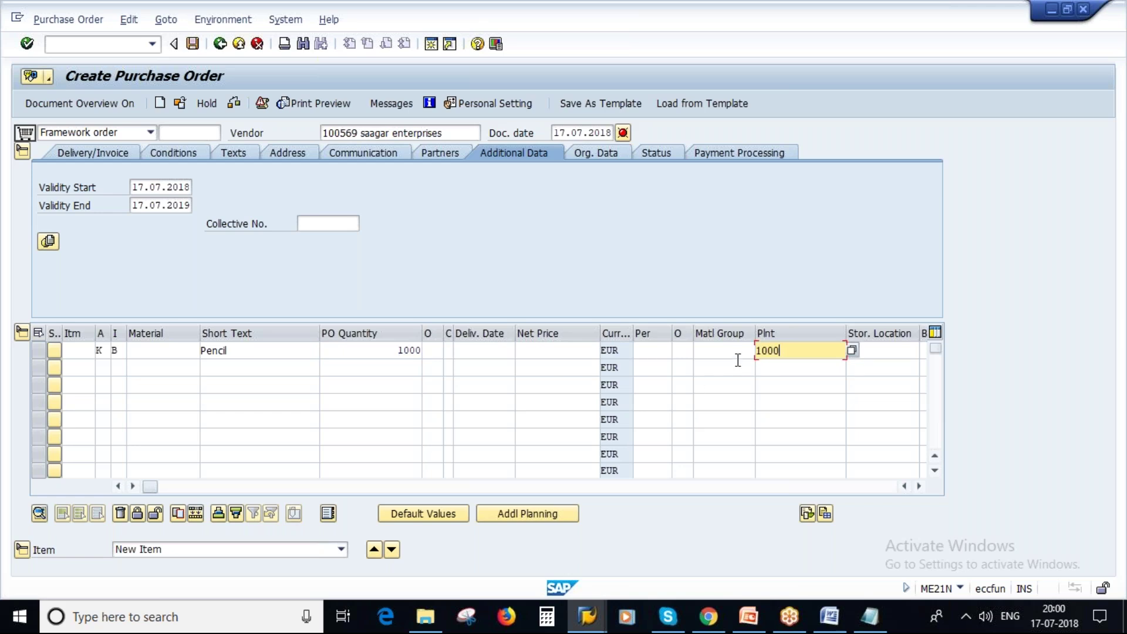
pyautogui.click(716, 355)
pyautogui.click(716, 366)
pyautogui.press('Return')
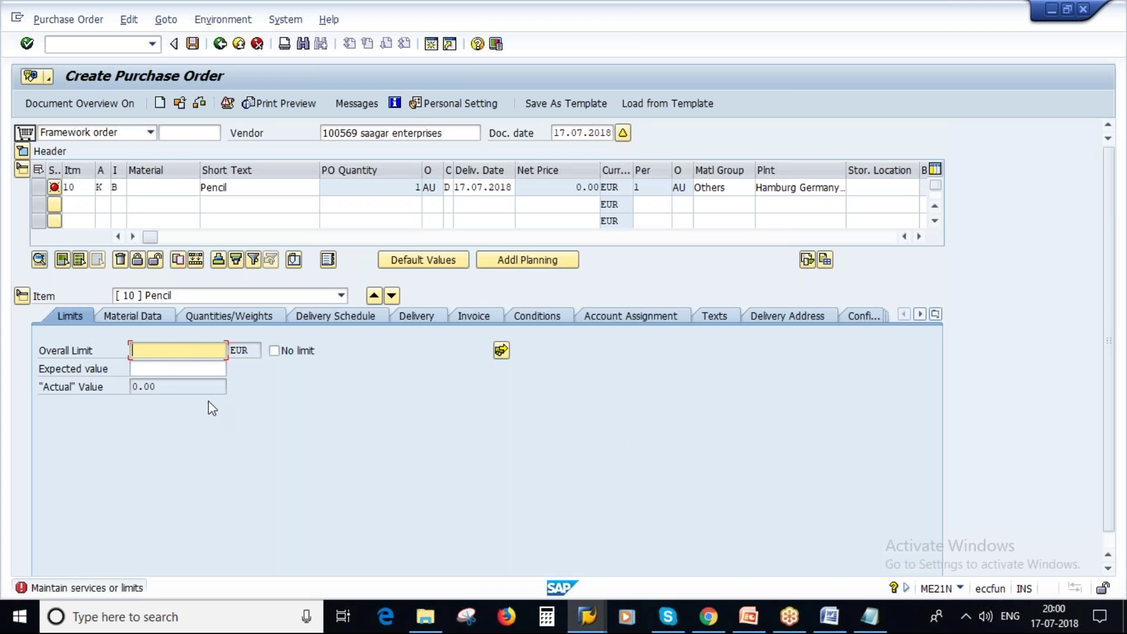
# Set the Pencil item's overall limit to 10000 EUR and assign the limit to cost center 1000.
pyautogui.write('0000')
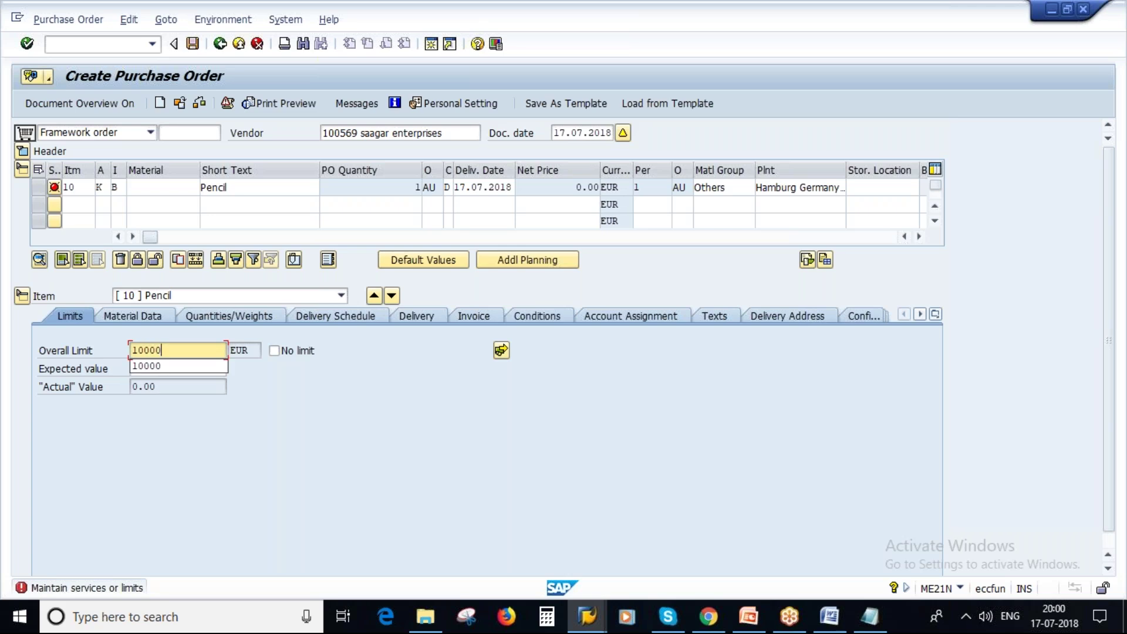
pyautogui.press('Return')
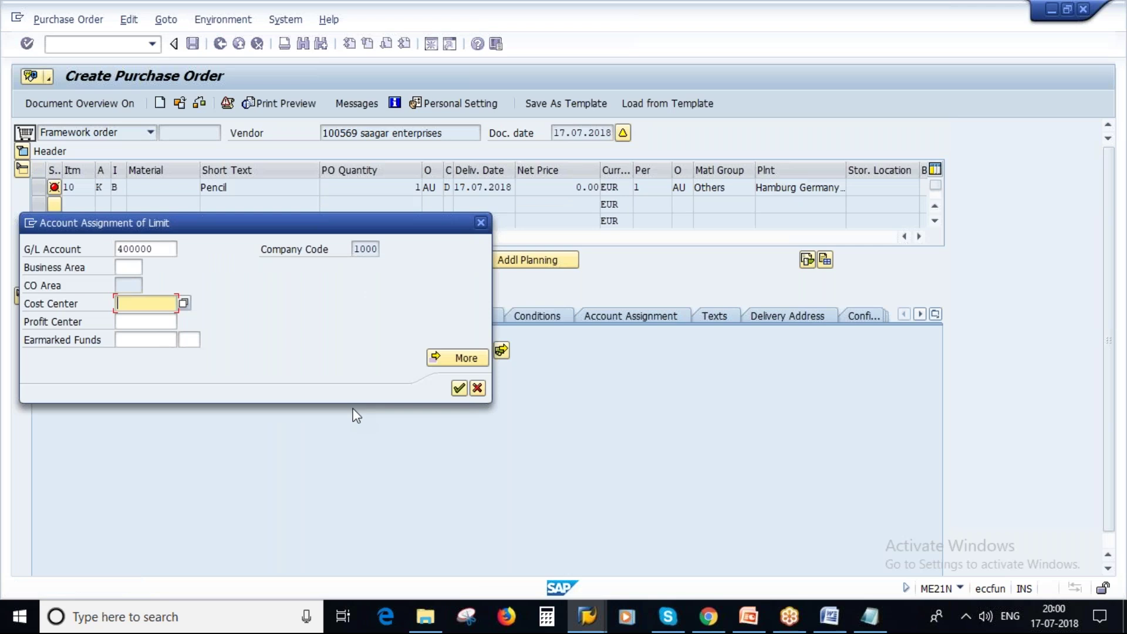
pyautogui.moveTo(177, 226); pyautogui.dragTo(280, 295)
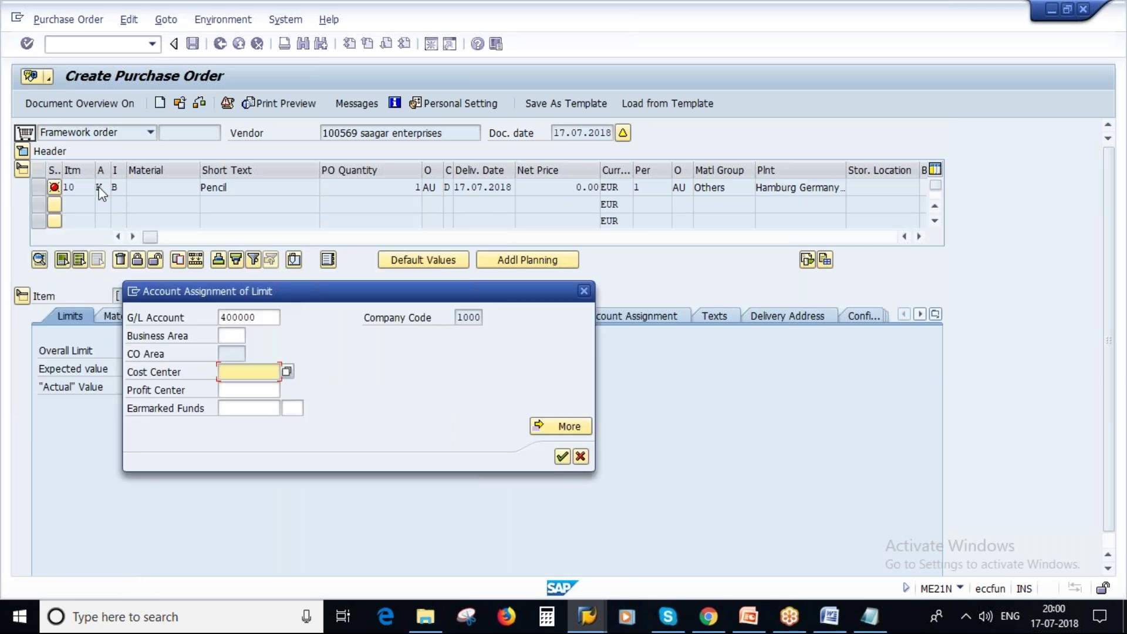
pyautogui.write('1000')
pyautogui.click(559, 455)
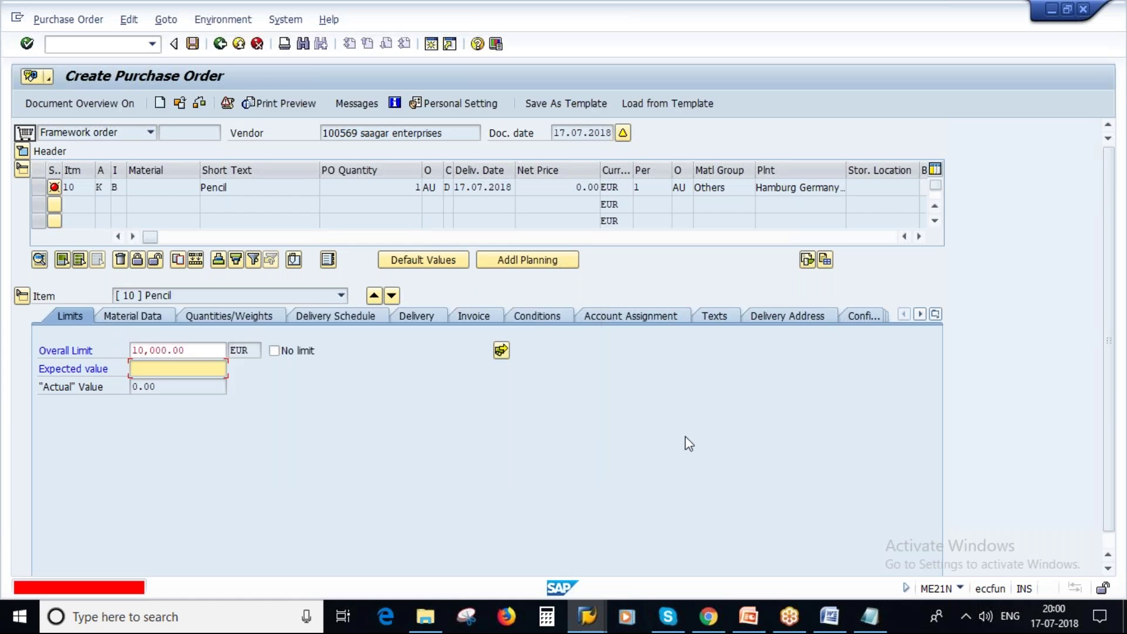
# Copy the overall limit into the expected value as 10,000.00 and save the framework order.
pyautogui.moveTo(196, 350); pyautogui.dragTo(123, 350)
pyautogui.hotkey('ctrl', 'c')
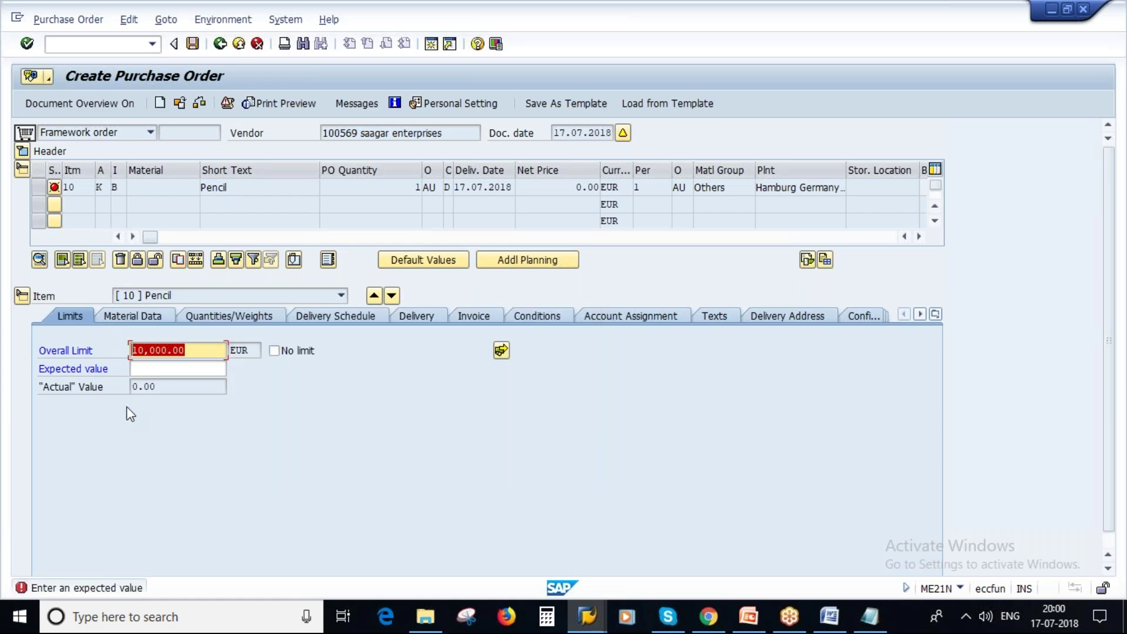
pyautogui.click(152, 369)
pyautogui.hotkey('ctrl', 'v')
pyautogui.press('Return')
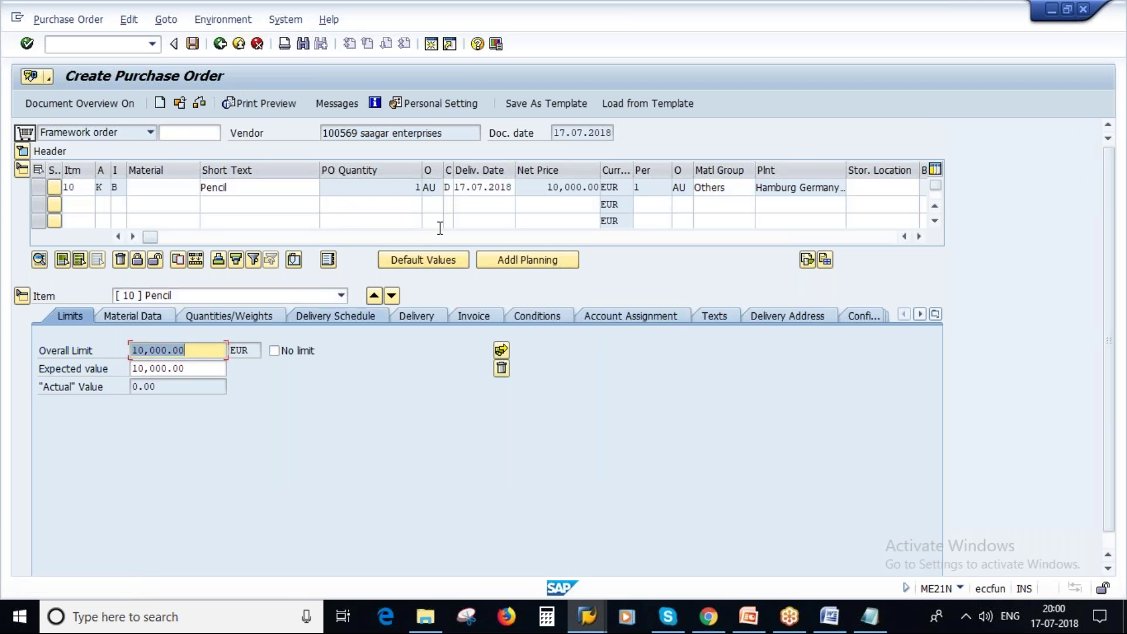
pyautogui.click(194, 43)
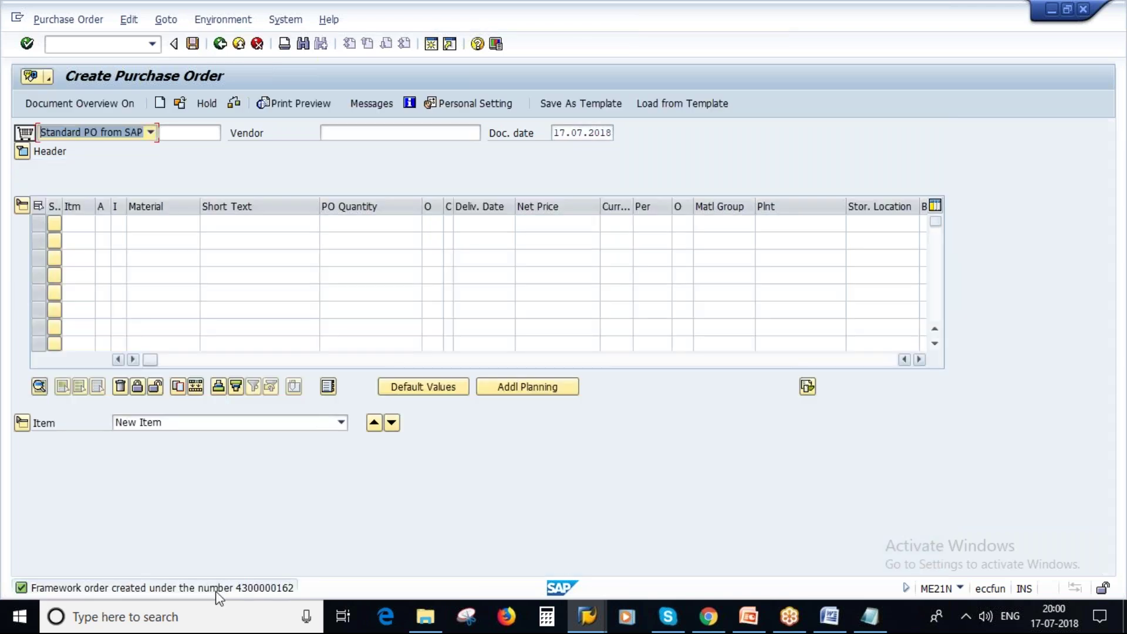
# Copy the new framework order's number from the details of the creation message.
pyautogui.doubleClick(245, 588)
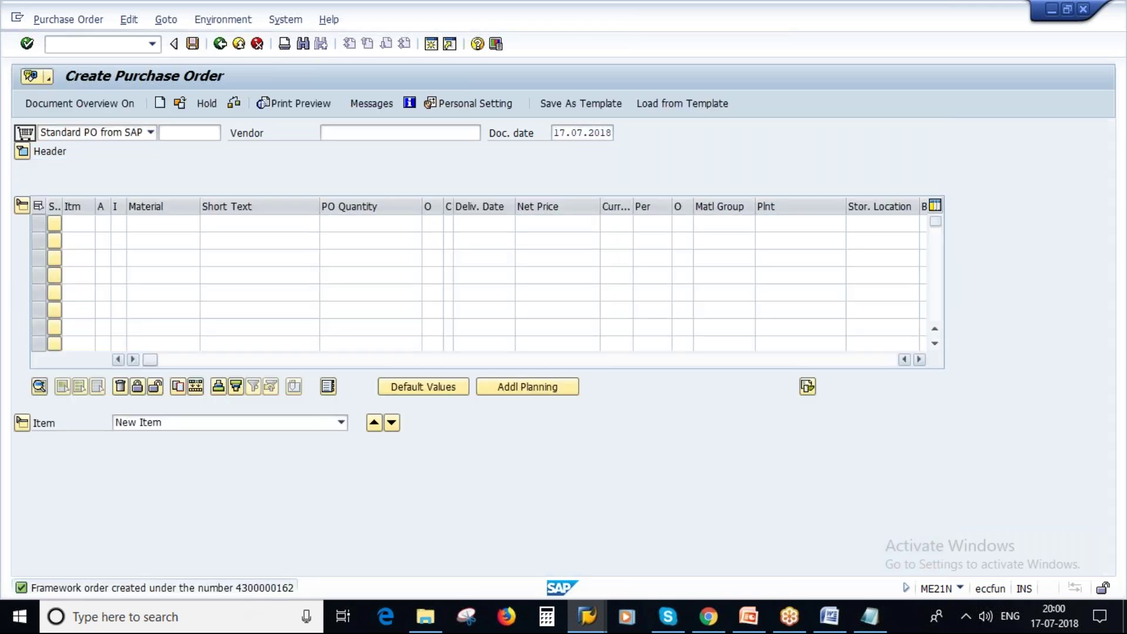
pyautogui.rightClick(464, 237)
pyautogui.click(497, 230)
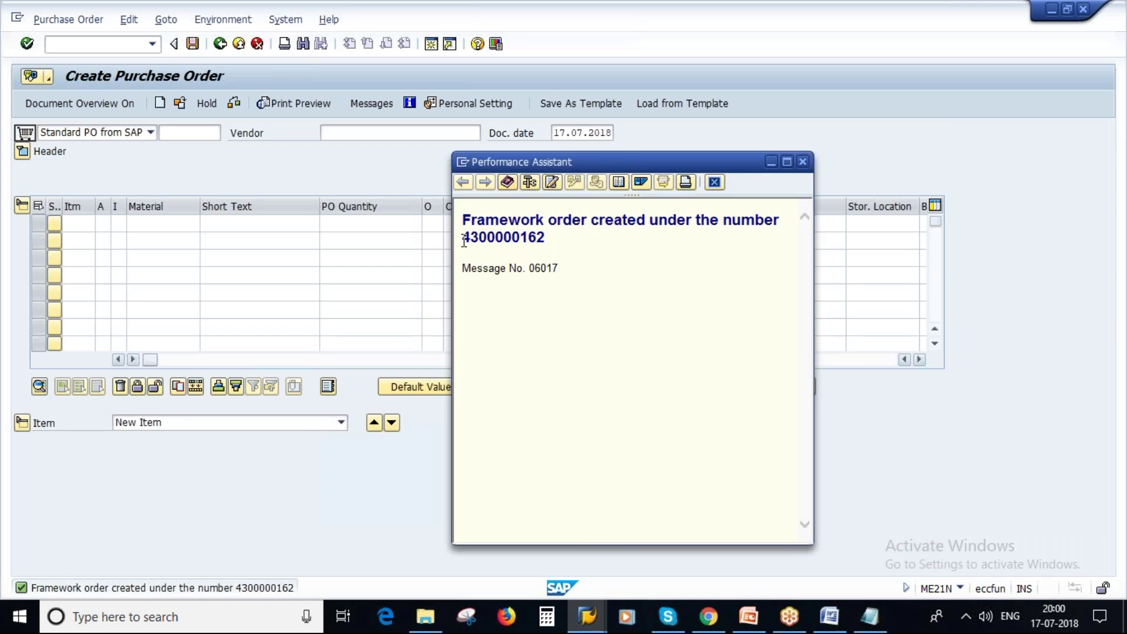
pyautogui.moveTo(464, 237); pyautogui.dragTo(578, 291)
pyautogui.hotkey('ctrl', 'c')
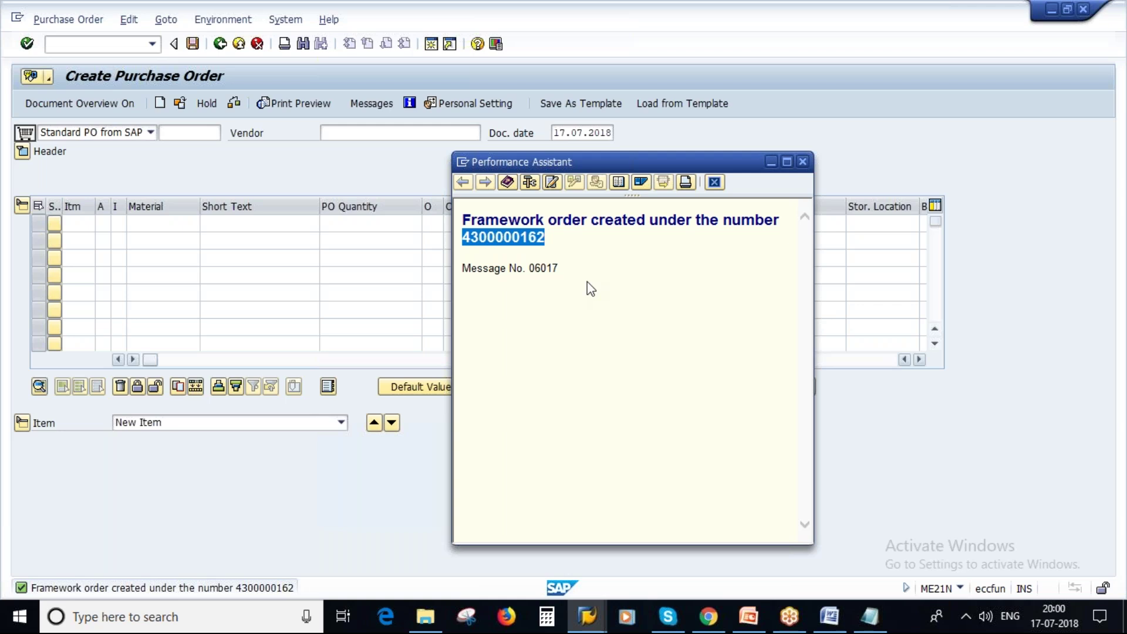
pyautogui.click(803, 161)
# Try to load the framework order for a goods receipt in transaction MIGO, using the copied order number.
pyautogui.click(220, 43)
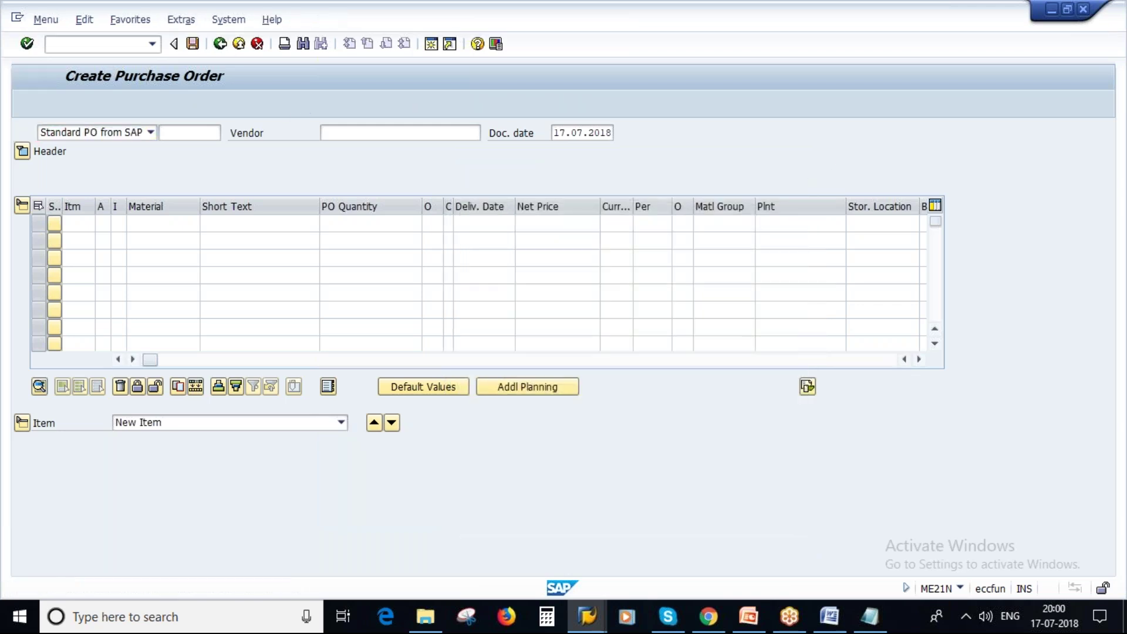
pyautogui.write('m')
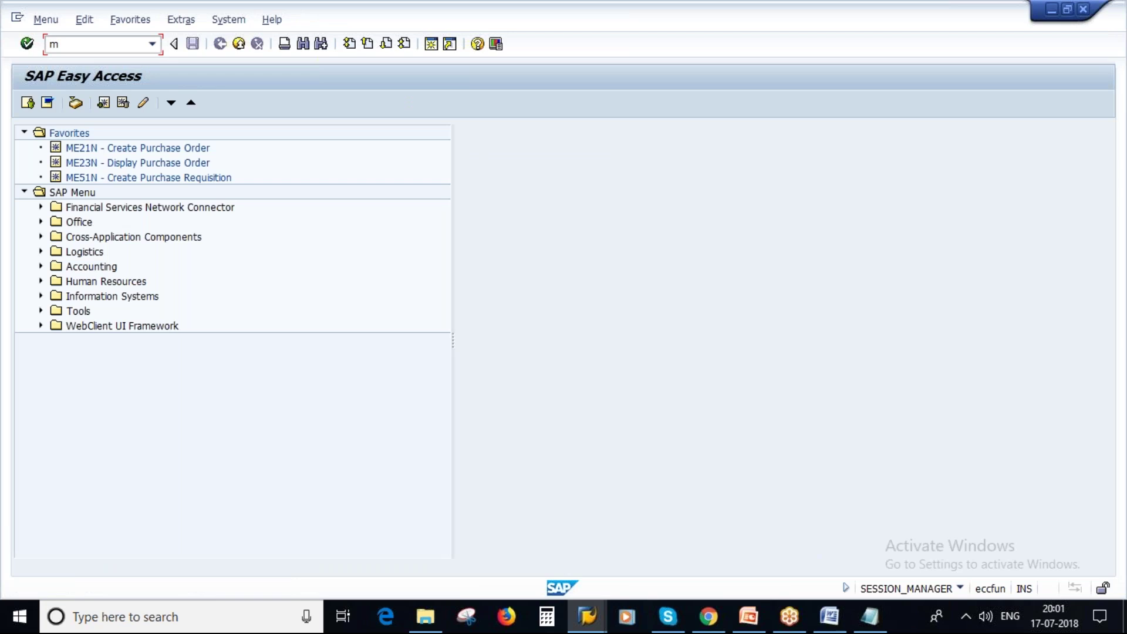
pyautogui.write('ego')
pyautogui.press('Return')
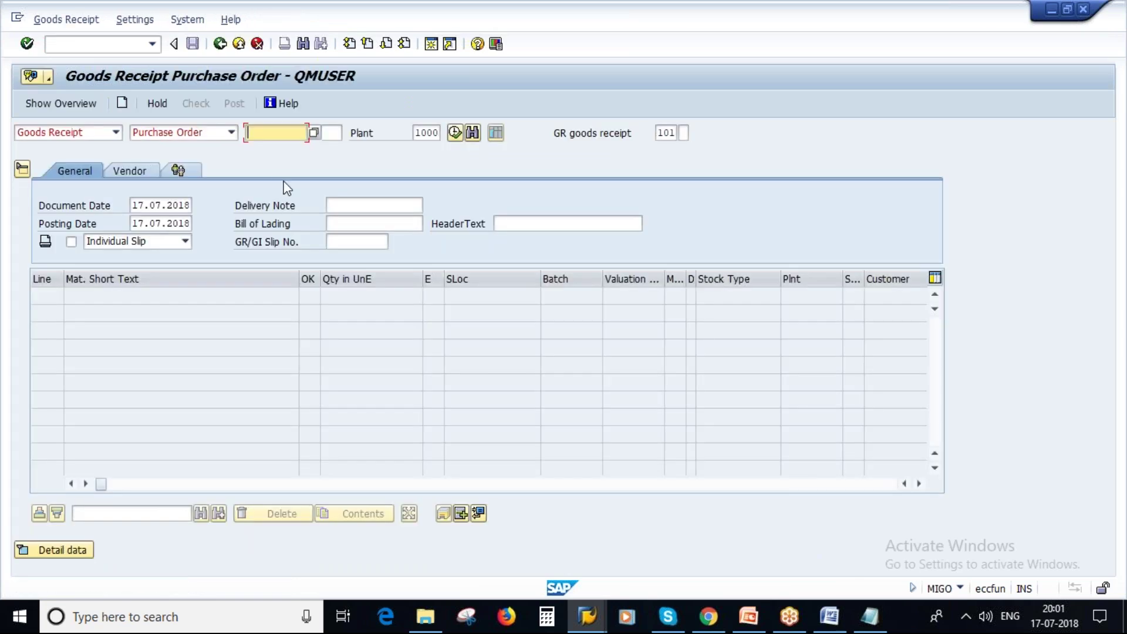
pyautogui.hotkey('ctrl', 'v')
pyautogui.press('Return')
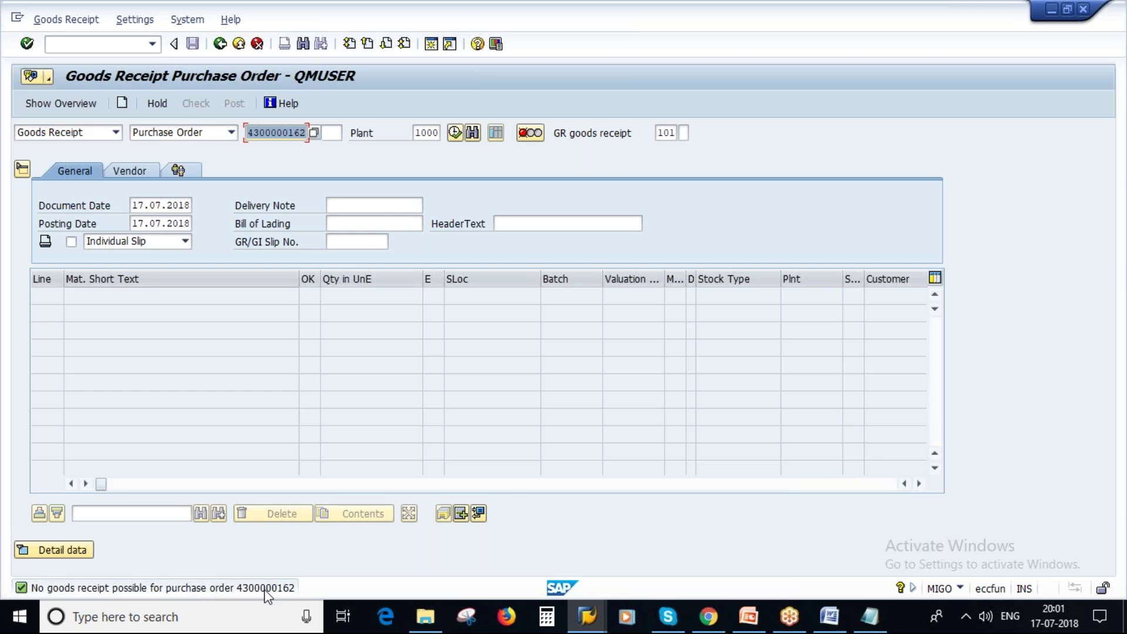
# Review the Blanket Purchase Order slide in PowerPoint, and return to the goods receipt window in SAP.
pyautogui.click(750, 623)
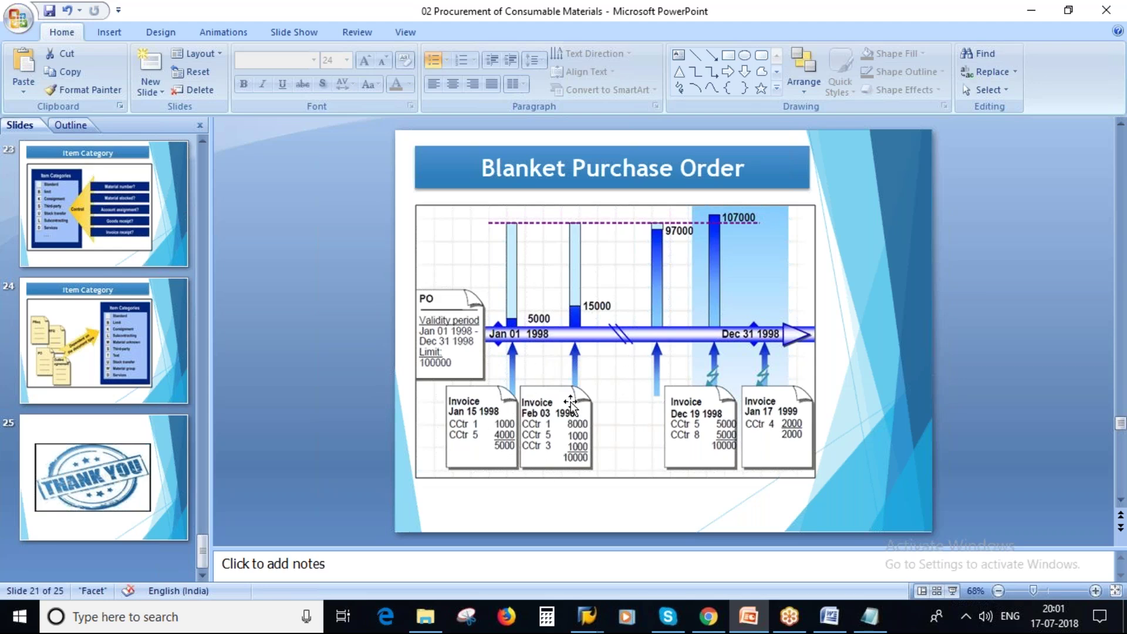
pyautogui.click(586, 613)
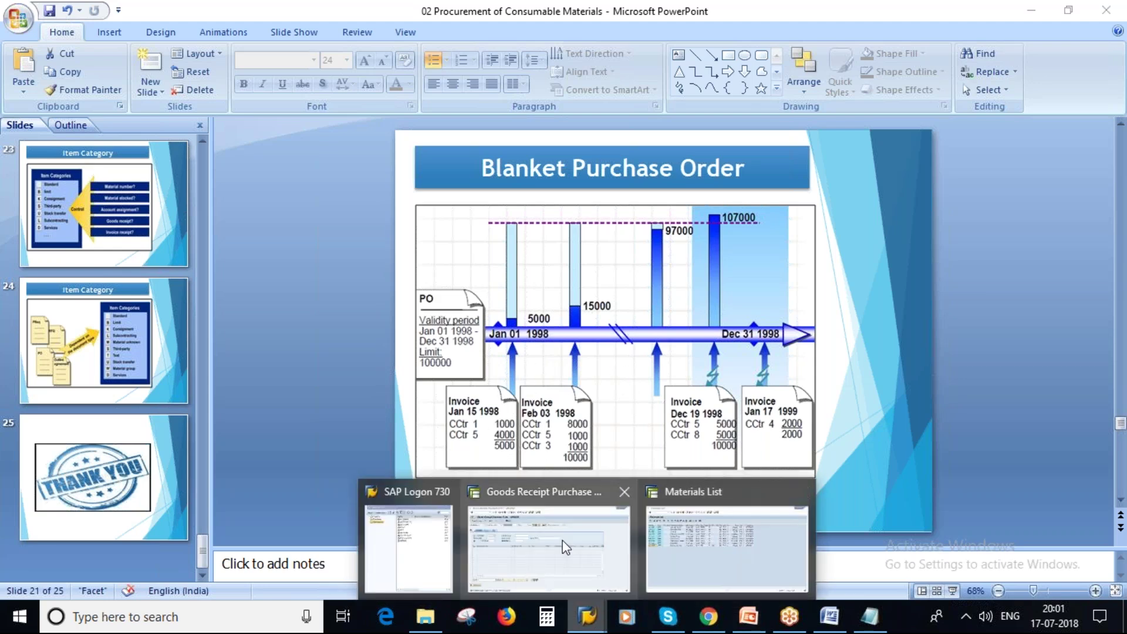
pyautogui.click(549, 554)
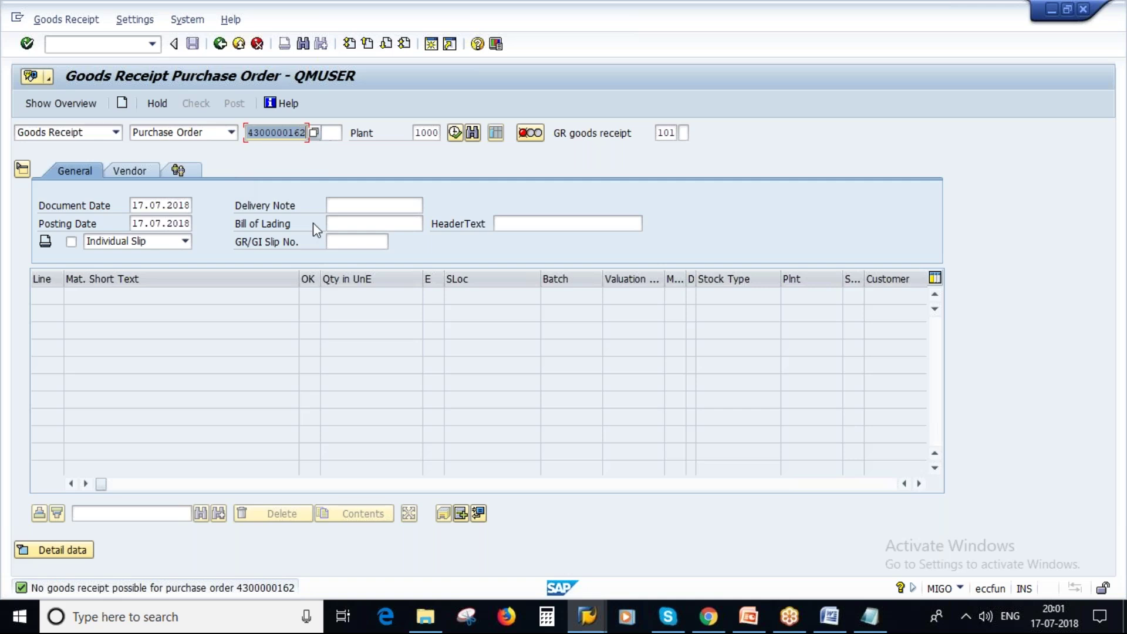
# Start an incoming invoice with transaction MIRO, dated 17.07.2018, and load the framework order by its copied number.
pyautogui.click(220, 44)
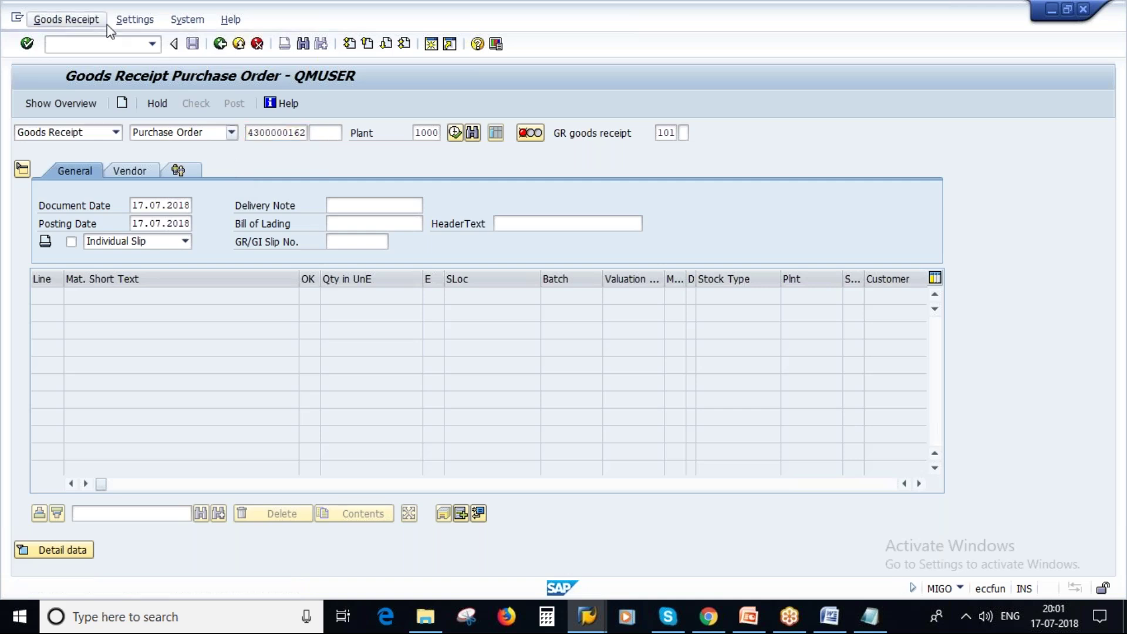
pyautogui.write('miro')
pyautogui.press('Return')
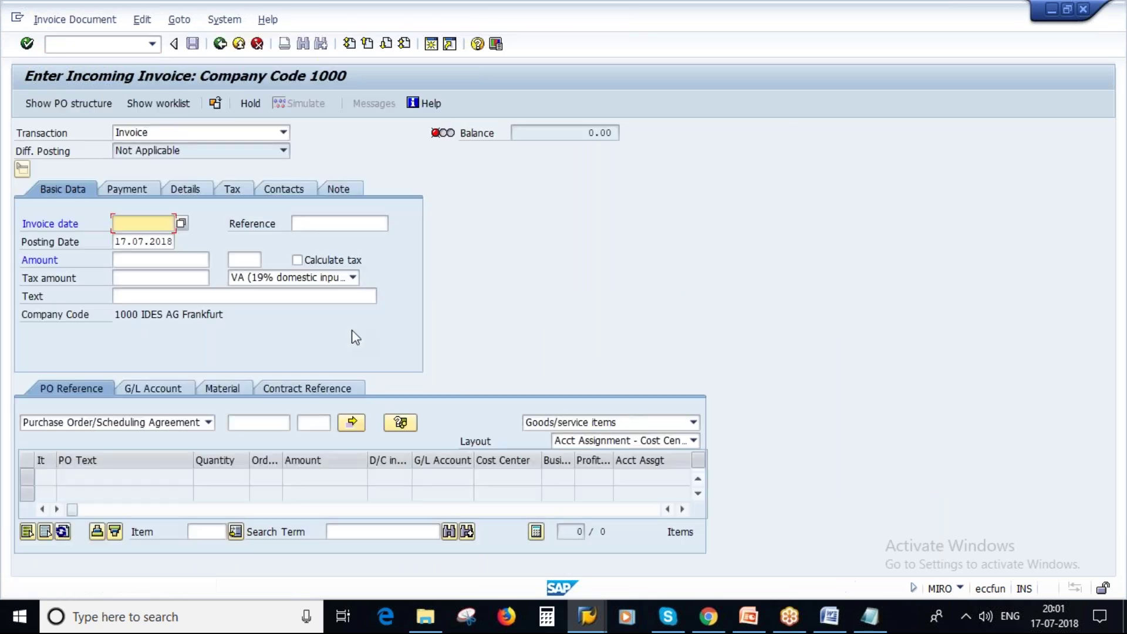
pyautogui.press('BackSpace')
pyautogui.click(153, 249)
pyautogui.click(259, 422)
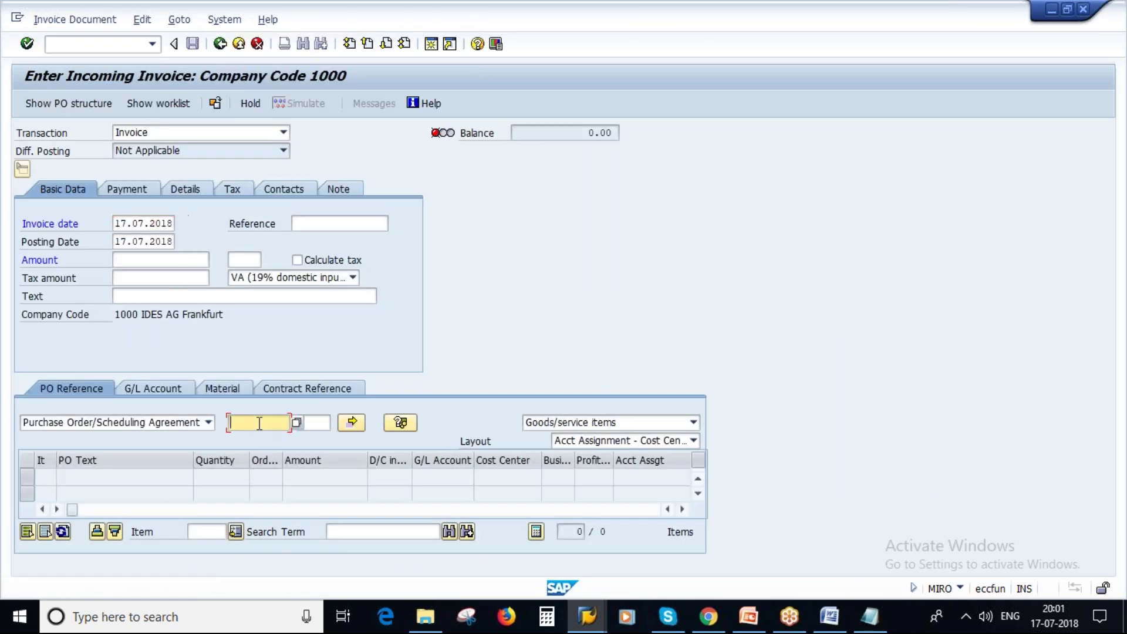
pyautogui.hotkey('ctrl', 'v')
pyautogui.press('Return')
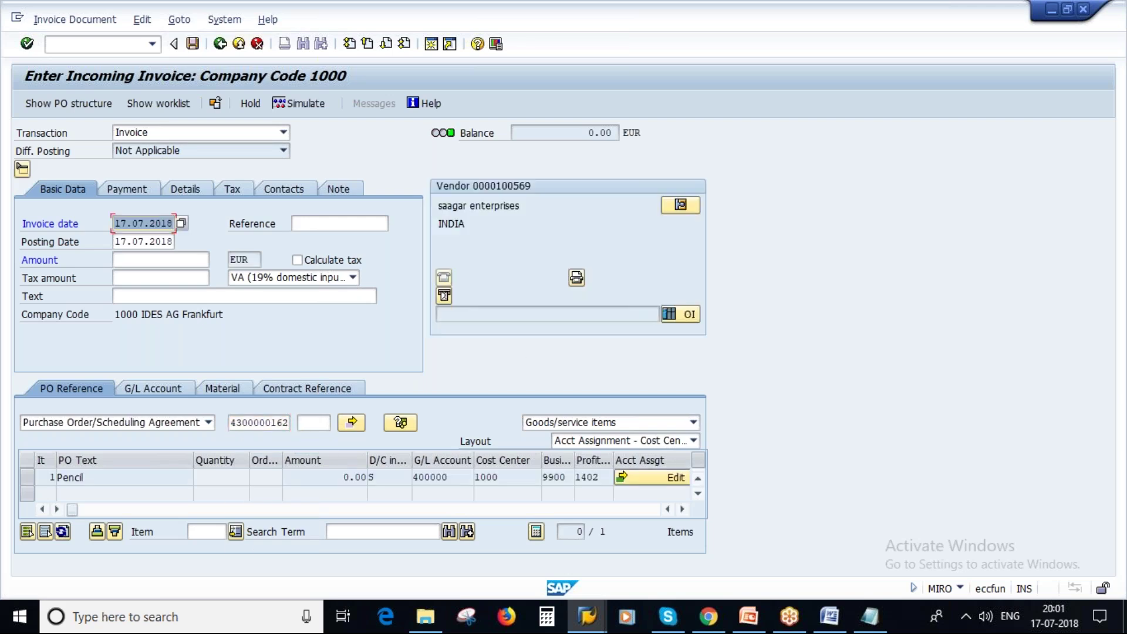
# Select the Pencil item and set the invoice's payment baseline date to 17.07.2018.
pyautogui.click(23, 479)
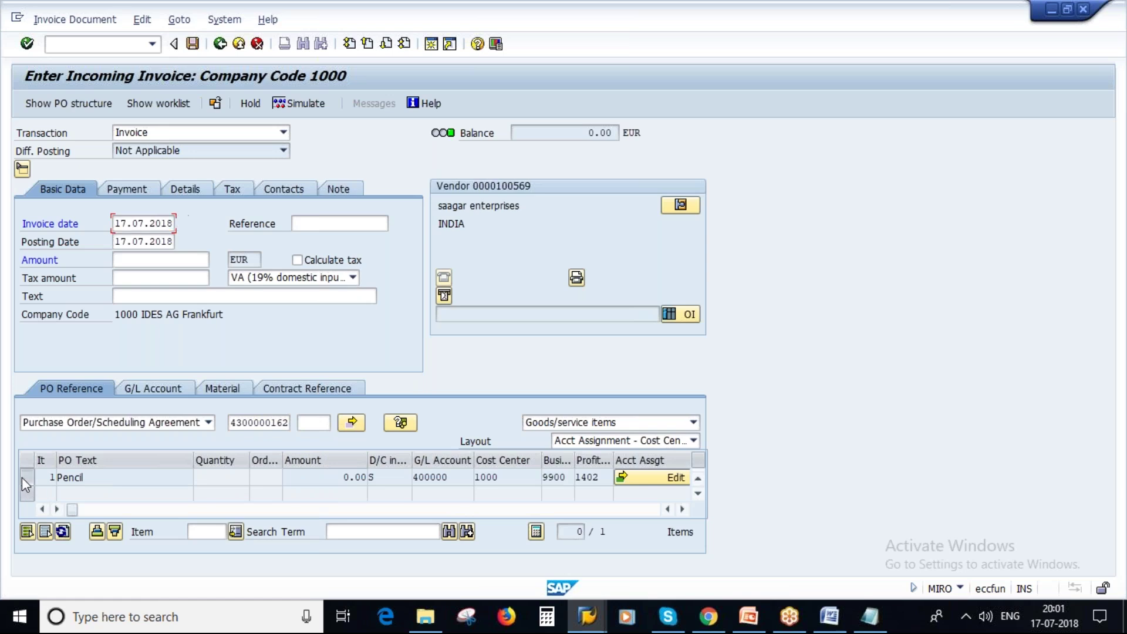
pyautogui.click(644, 476)
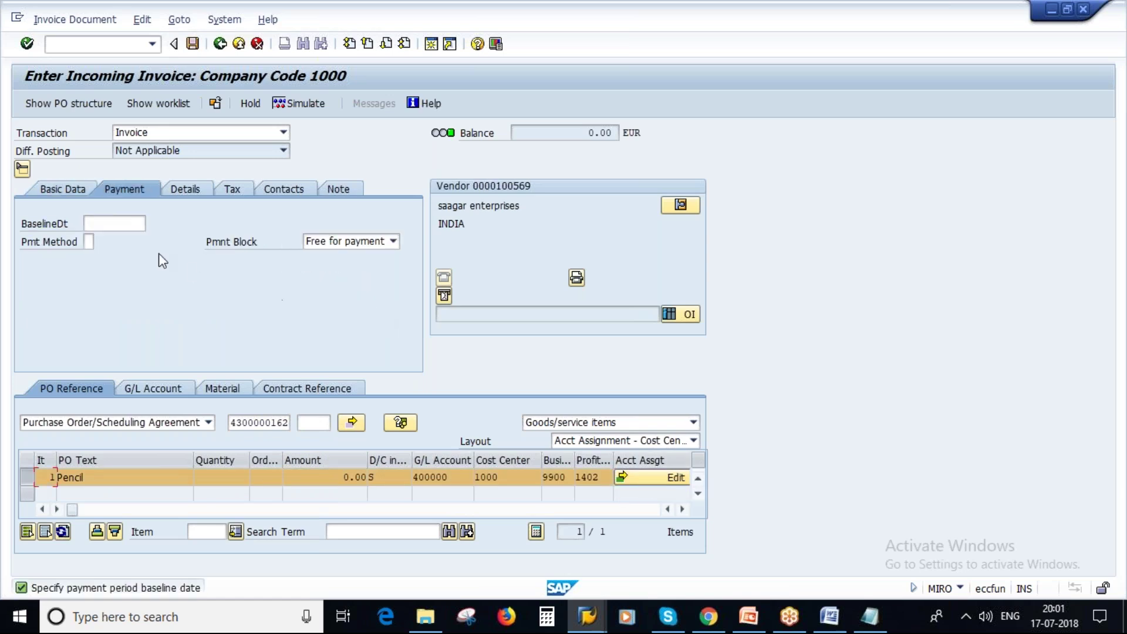
pyautogui.click(121, 230)
pyautogui.click(115, 237)
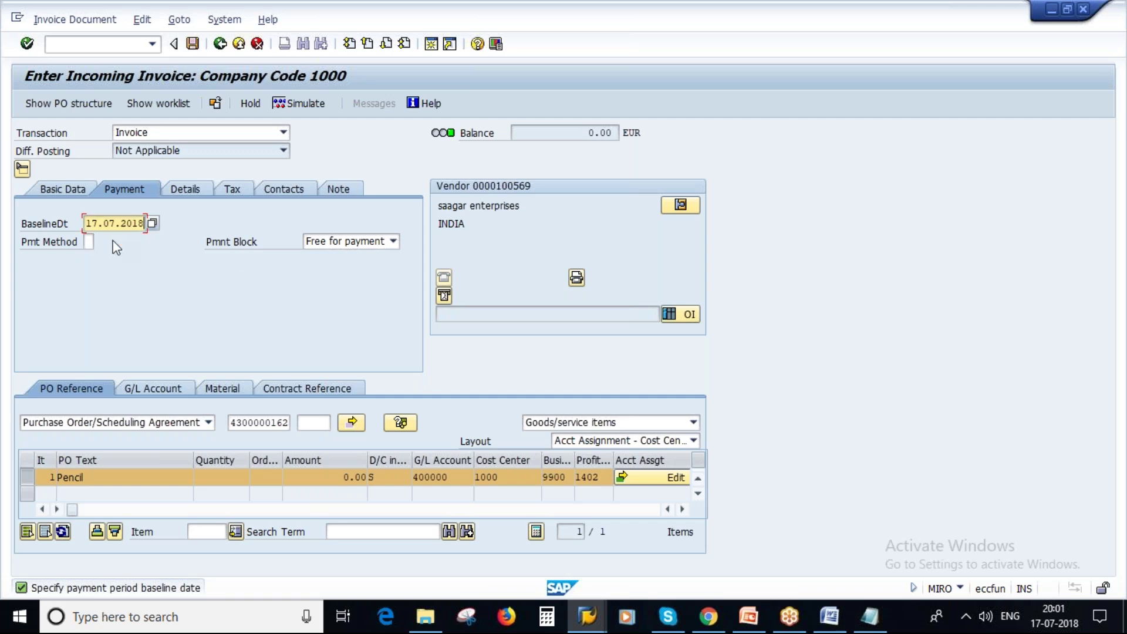
# Assign an amount of 1000 to G/L account 400000 and cost center 1000 in the Pencil item's account assignment.
pyautogui.click(651, 478)
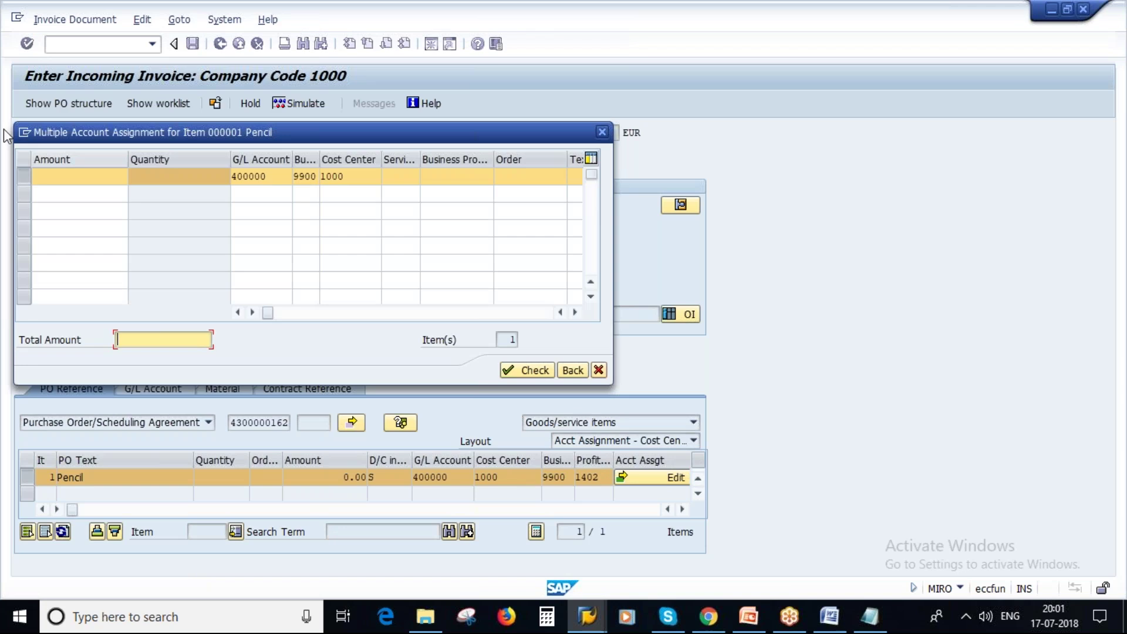
pyautogui.click(82, 177)
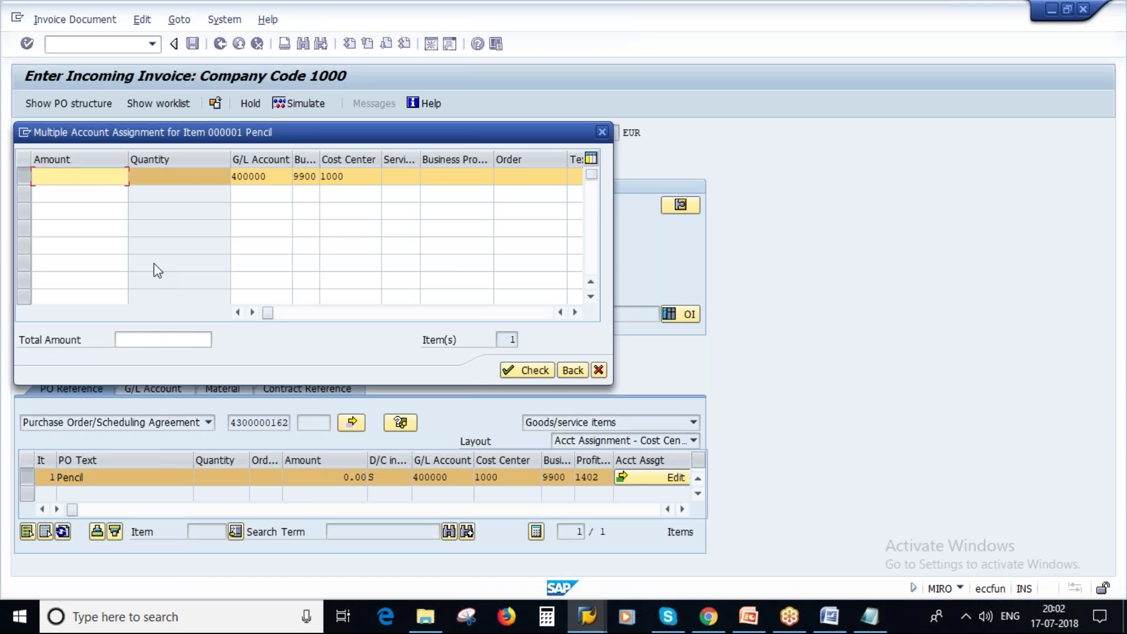
pyautogui.write('100')
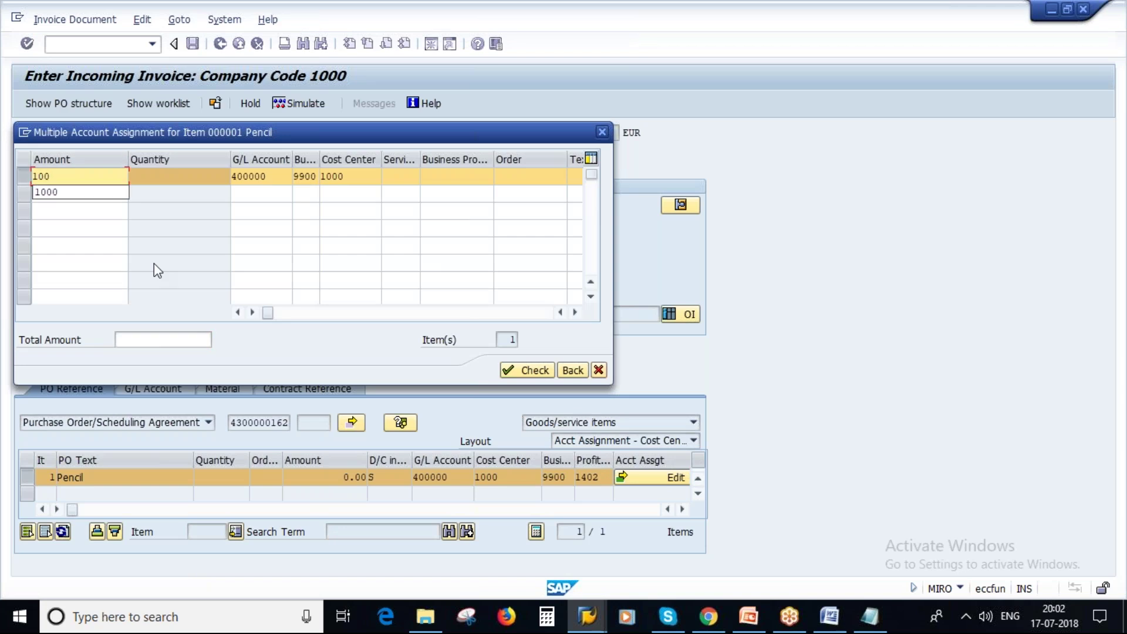
pyautogui.write('0')
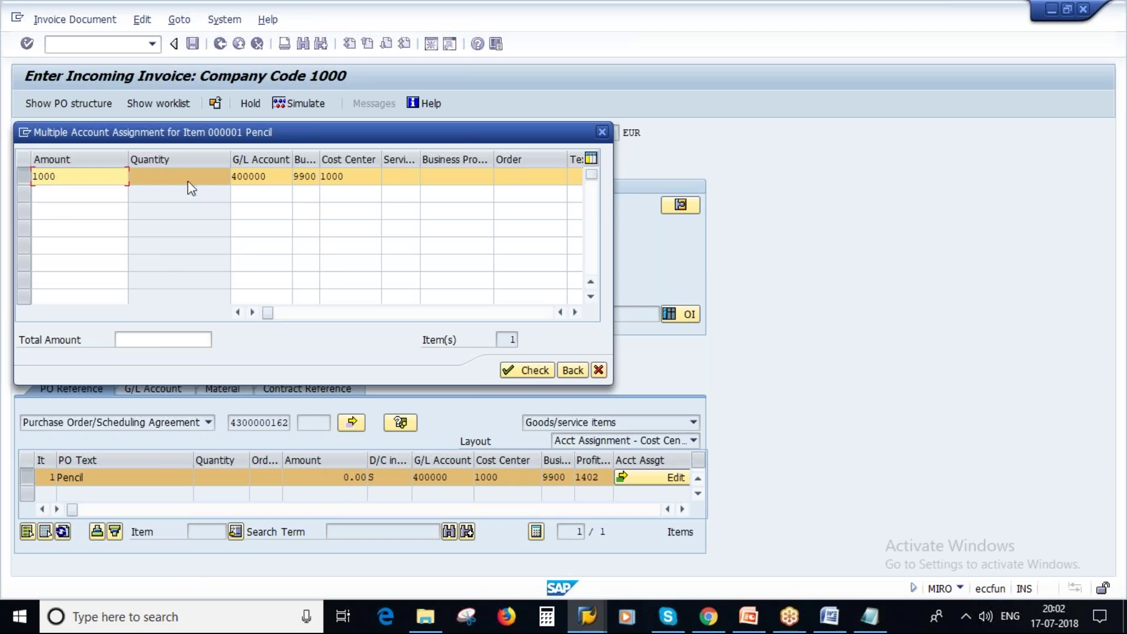
pyautogui.click(534, 368)
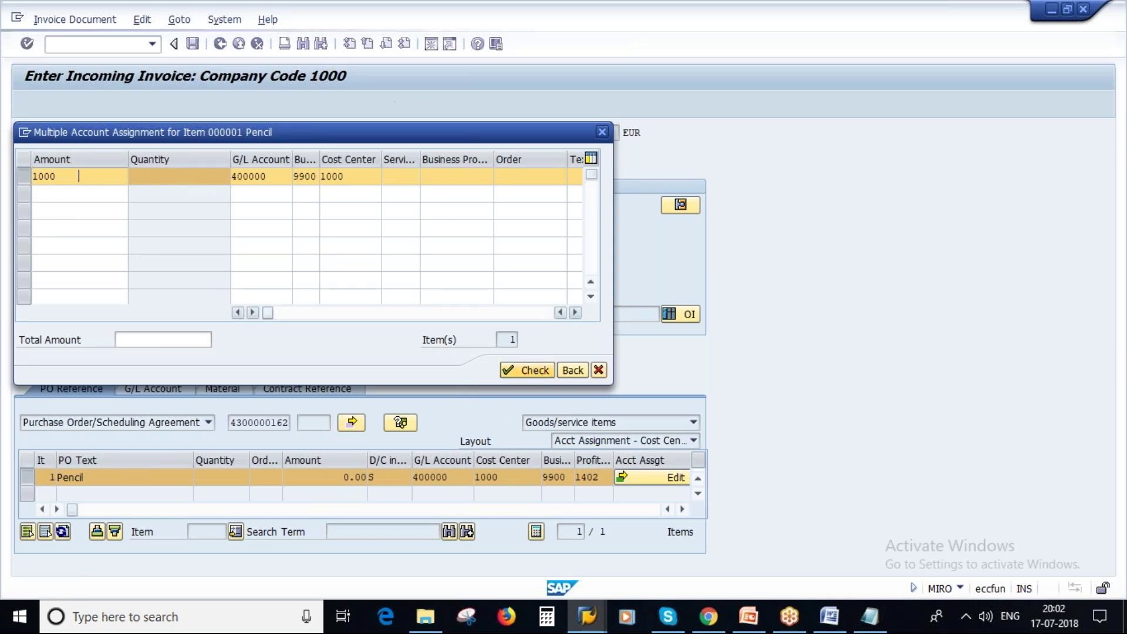
pyautogui.click(573, 370)
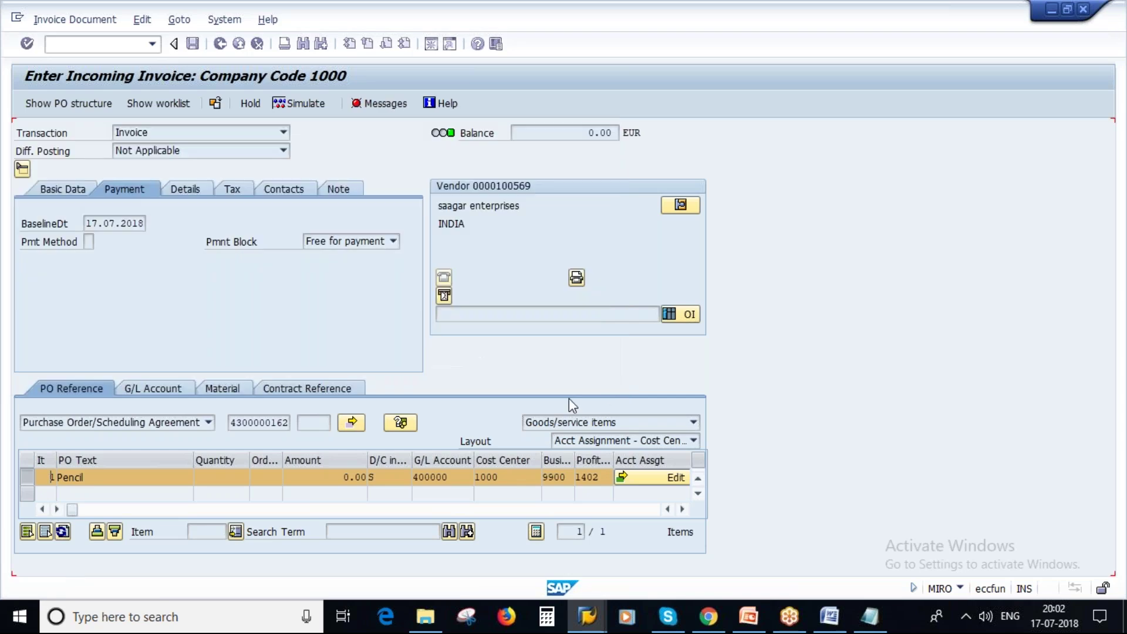
# Enter an invoice amount of 1000 EUR in the basic data.
pyautogui.click(63, 189)
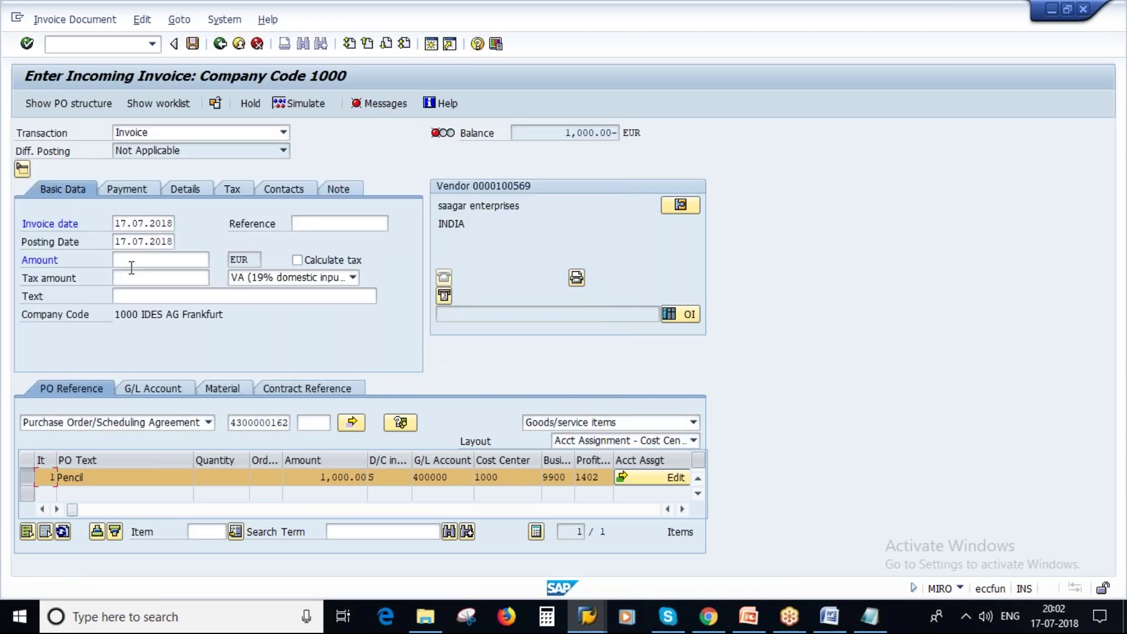
pyautogui.click(136, 260)
pyautogui.write('1,00')
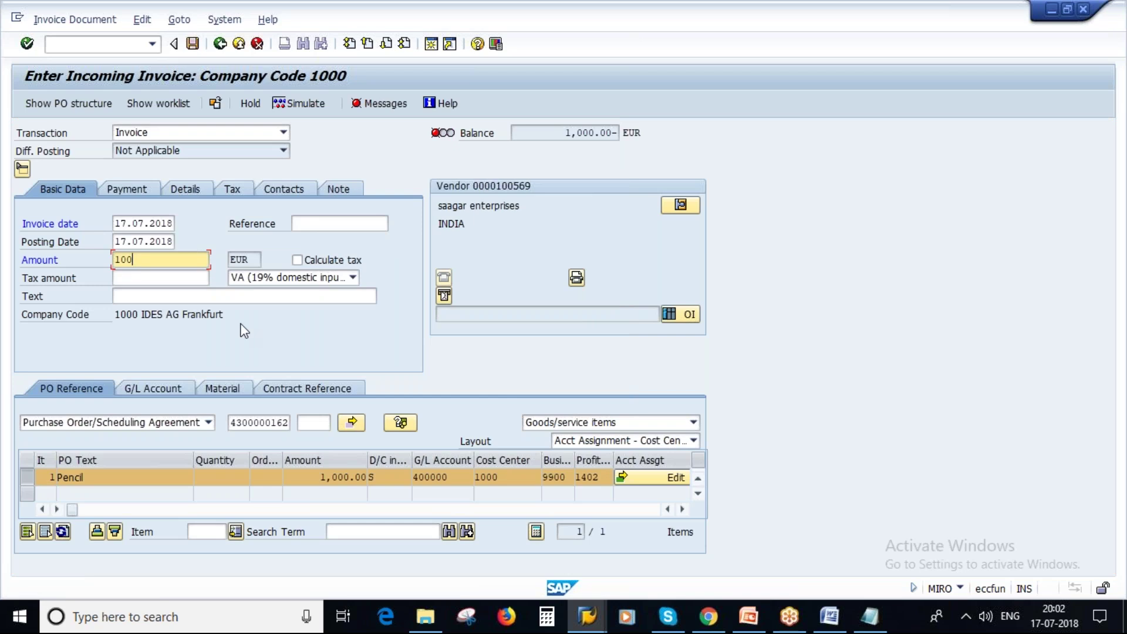
pyautogui.write('0')
pyautogui.press('Return')
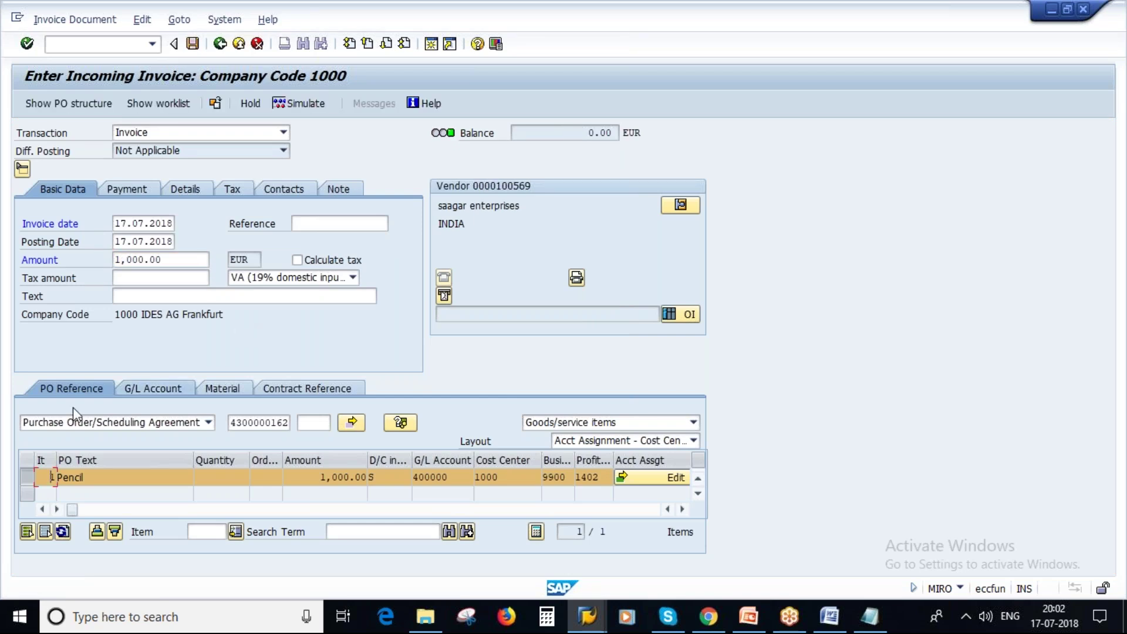
# Deselect the Pencil item and set the invoice's tax code to blank.
pyautogui.click(27, 476)
pyautogui.press('Return')
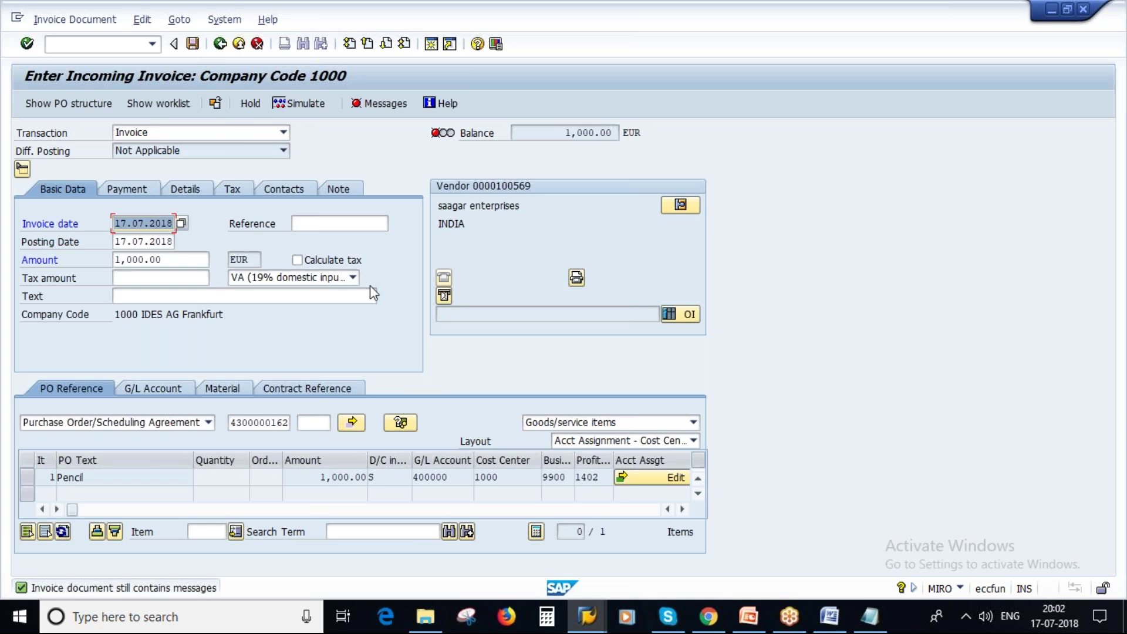
pyautogui.click(353, 277)
pyautogui.click(272, 356)
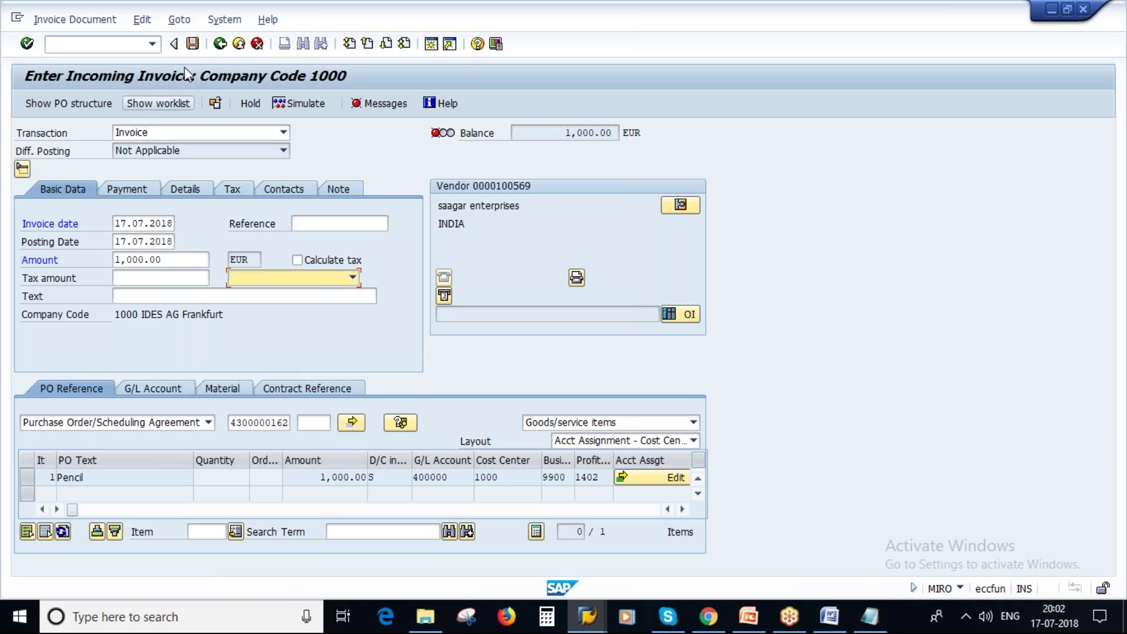
# Review the invoice's verification log for error messages and close it.
pyautogui.press('Return')
pyautogui.press('Return')
pyautogui.click(382, 104)
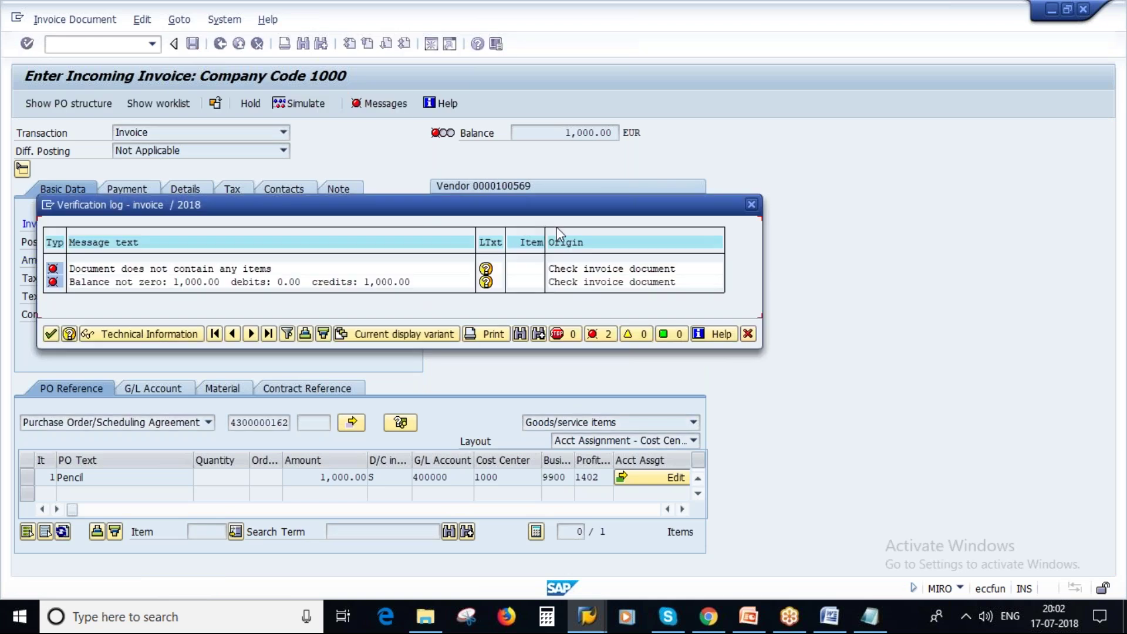
pyautogui.click(749, 333)
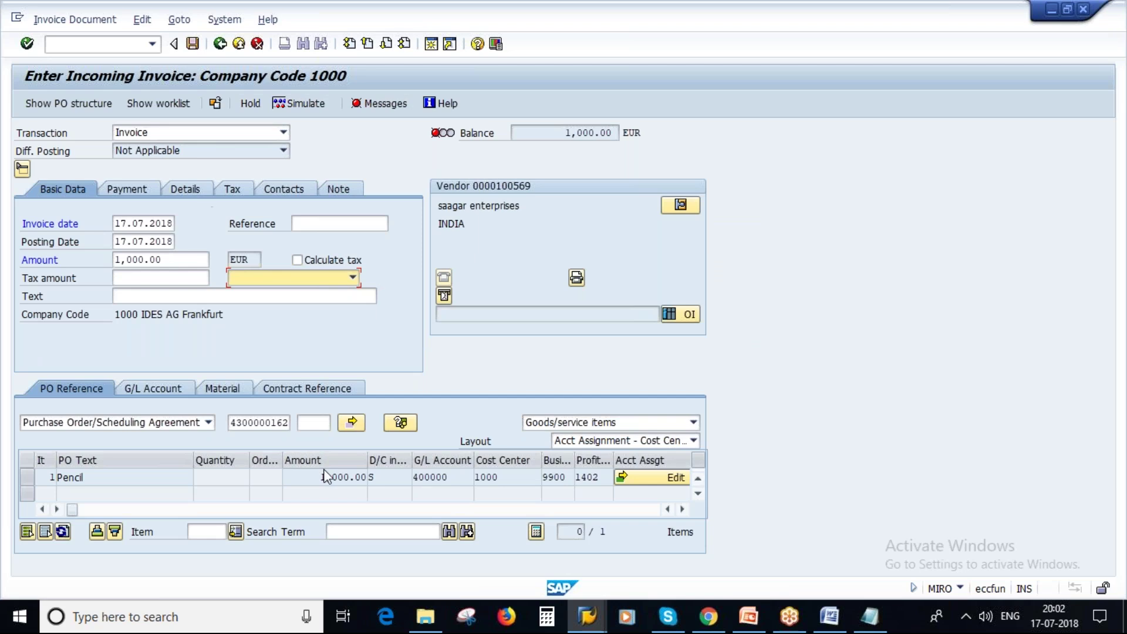
# Try to post the invoice while changing to another document, and leave the transaction without posting.
pyautogui.click(215, 102)
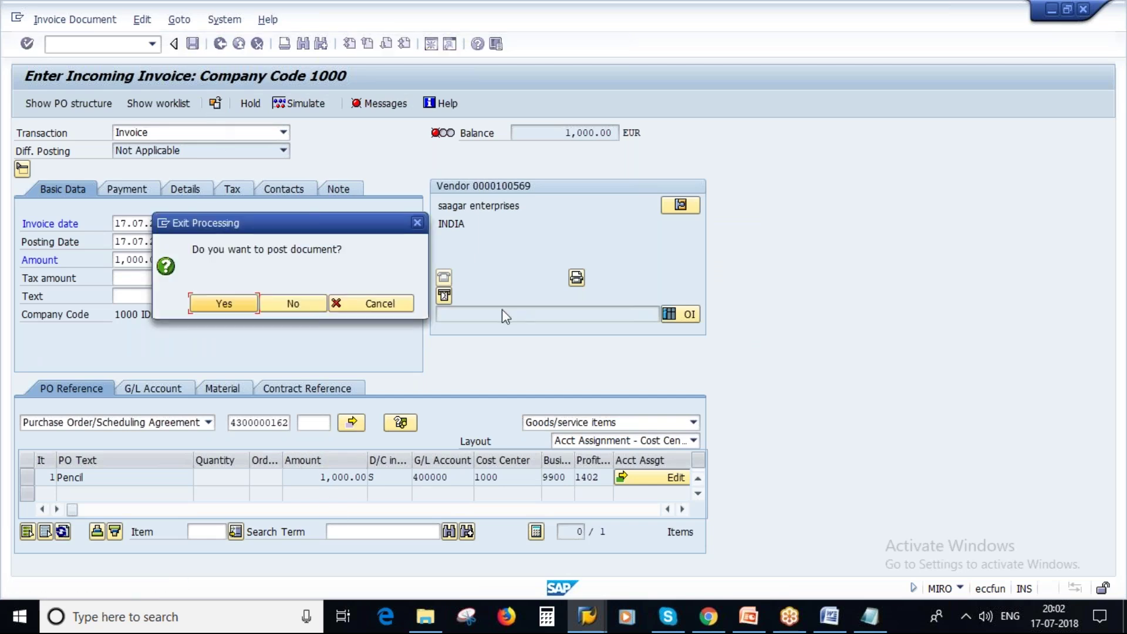
pyautogui.click(221, 302)
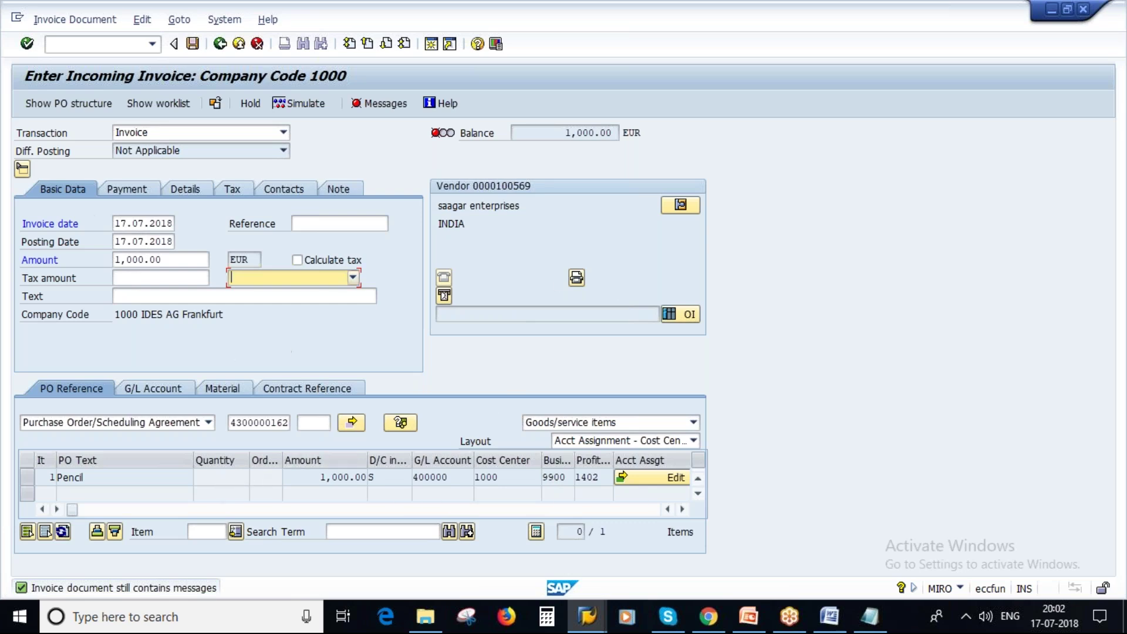
pyautogui.click(220, 44)
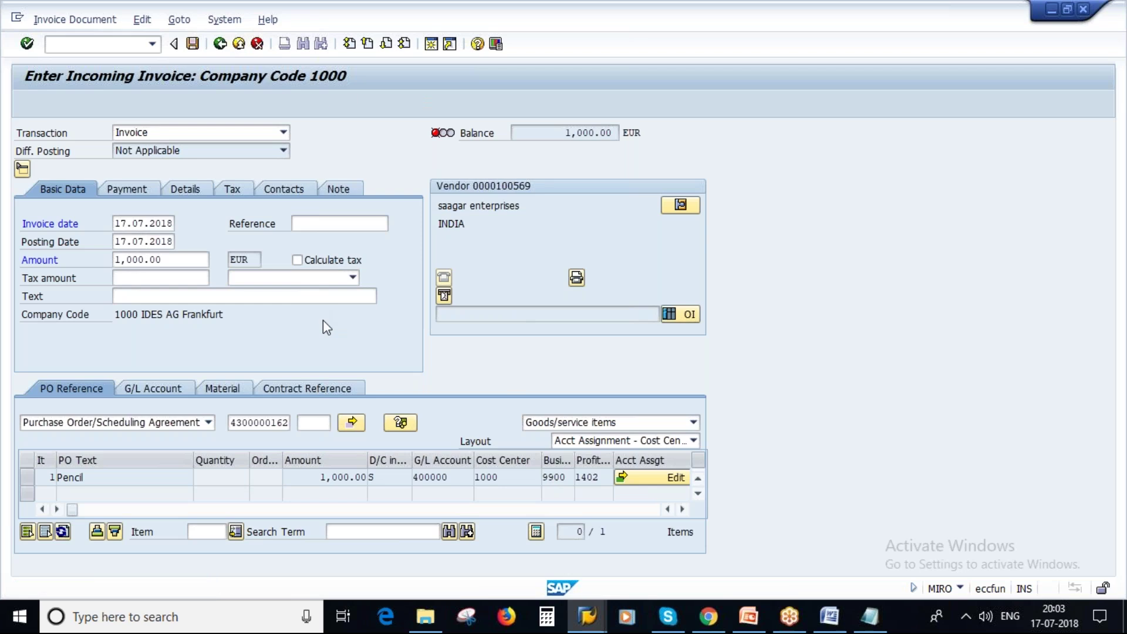
pyautogui.click(288, 300)
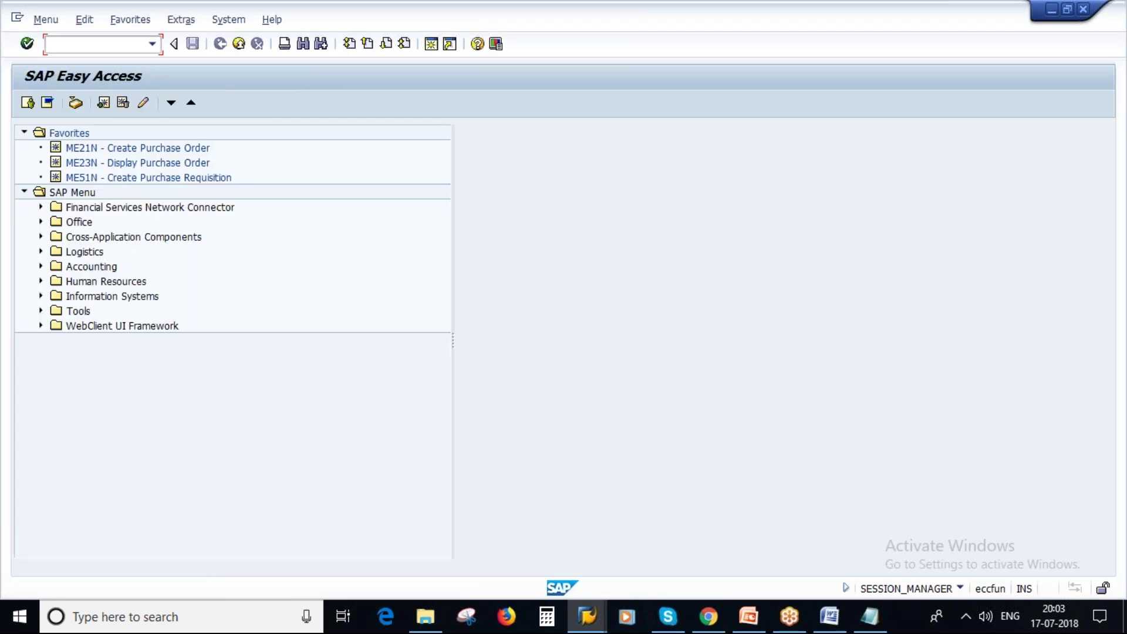
# Start a fresh incoming invoice with transaction MIRO, dated 17.07.2018.
pyautogui.press('Return')
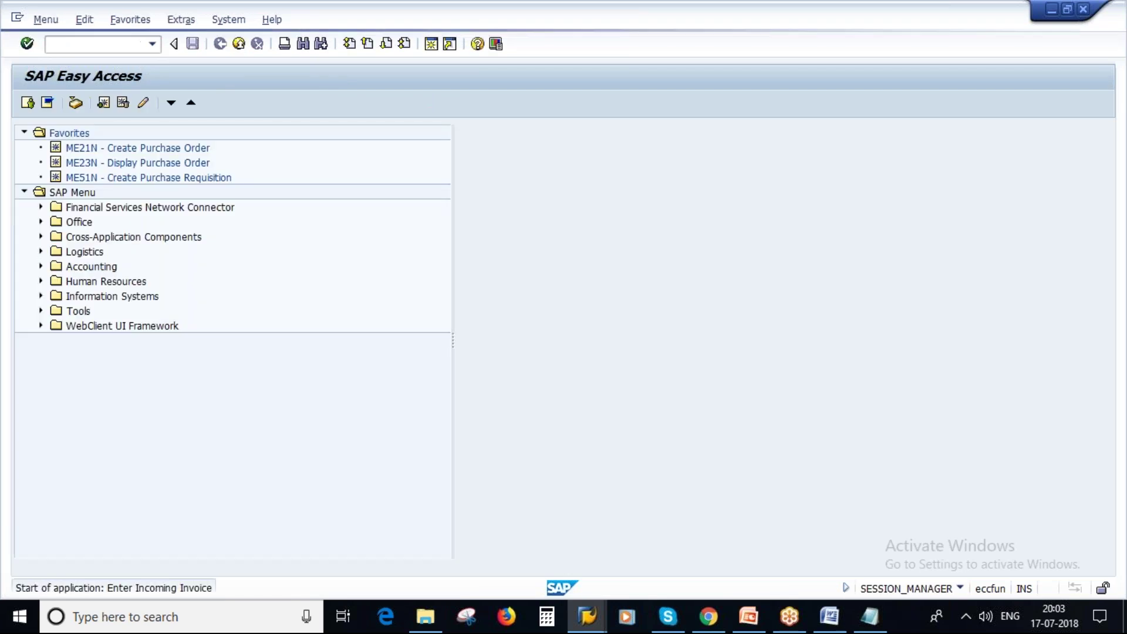
pyautogui.press('Down')
pyautogui.press('Return')
pyautogui.click(135, 191)
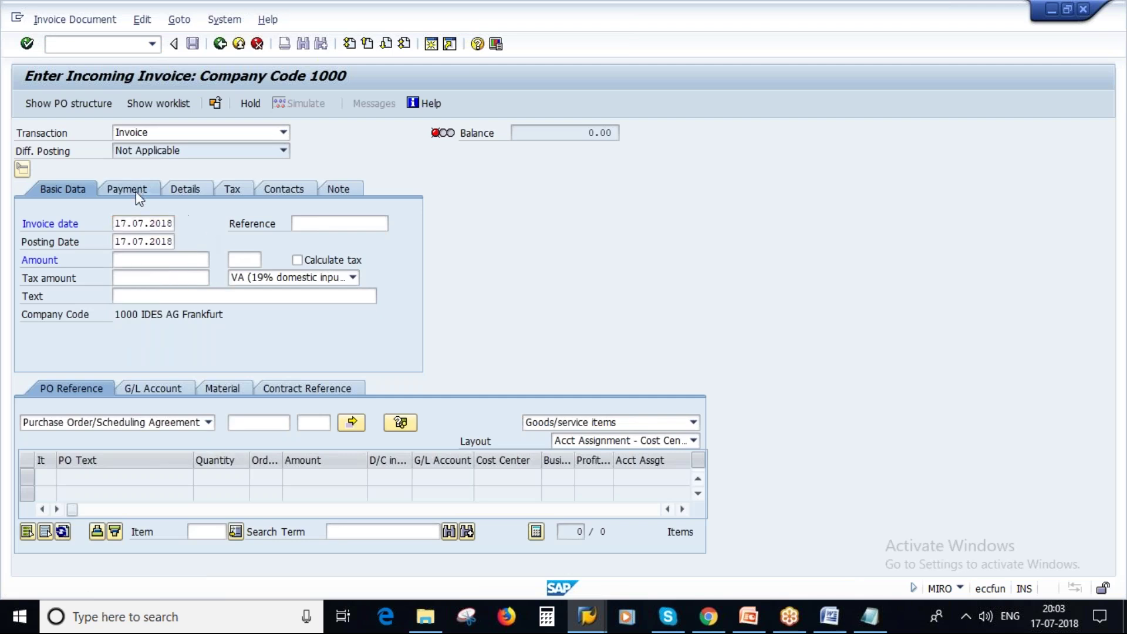
pyautogui.click(67, 189)
# Load the framework order into the invoice by its number, adopting goods/service items as the item type.
pyautogui.click(257, 422)
pyautogui.press('Down')
pyautogui.click(279, 439)
pyautogui.click(351, 423)
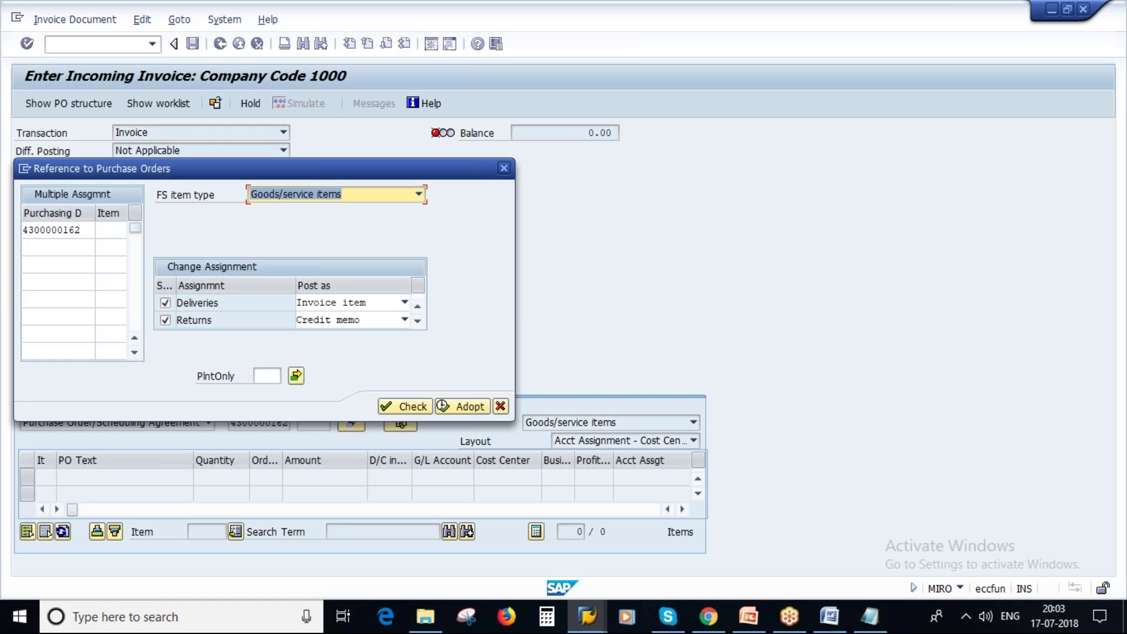
pyautogui.click(469, 405)
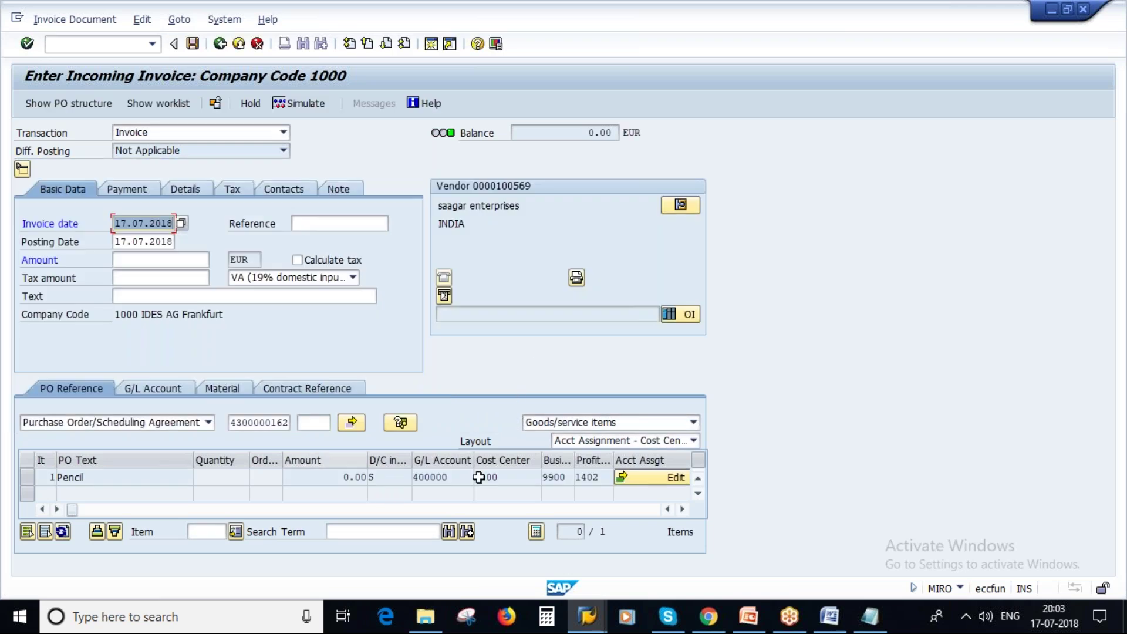
# Set the new invoice's payment baseline date to 17.07.2018.
pyautogui.press('Return')
pyautogui.press('space')
pyautogui.click(115, 237)
pyautogui.click(652, 478)
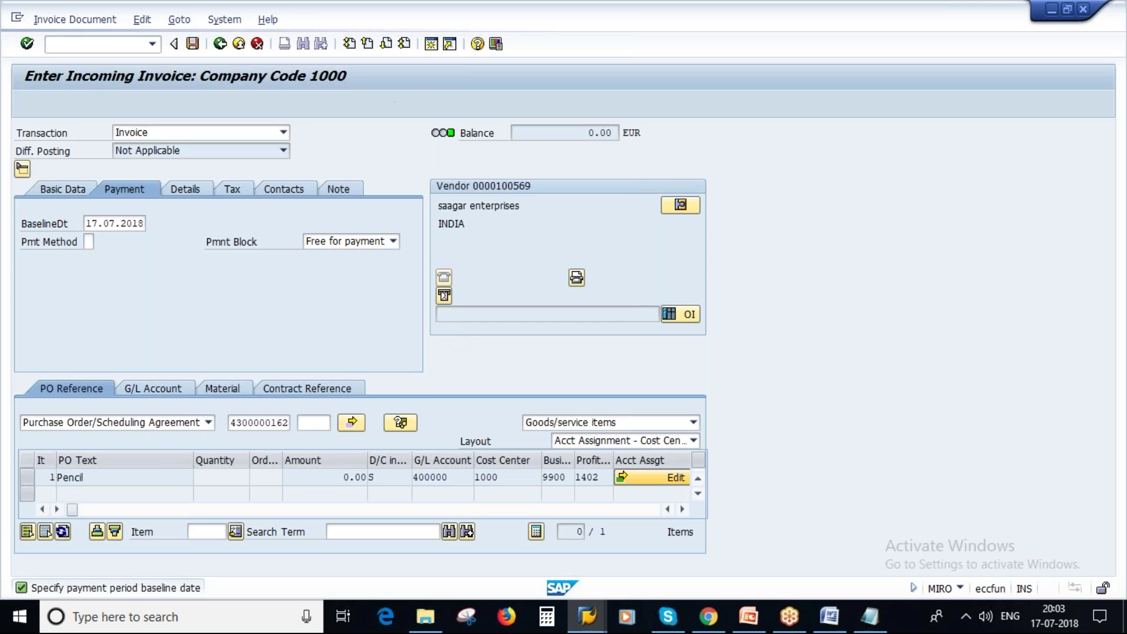
pyautogui.write('1000')
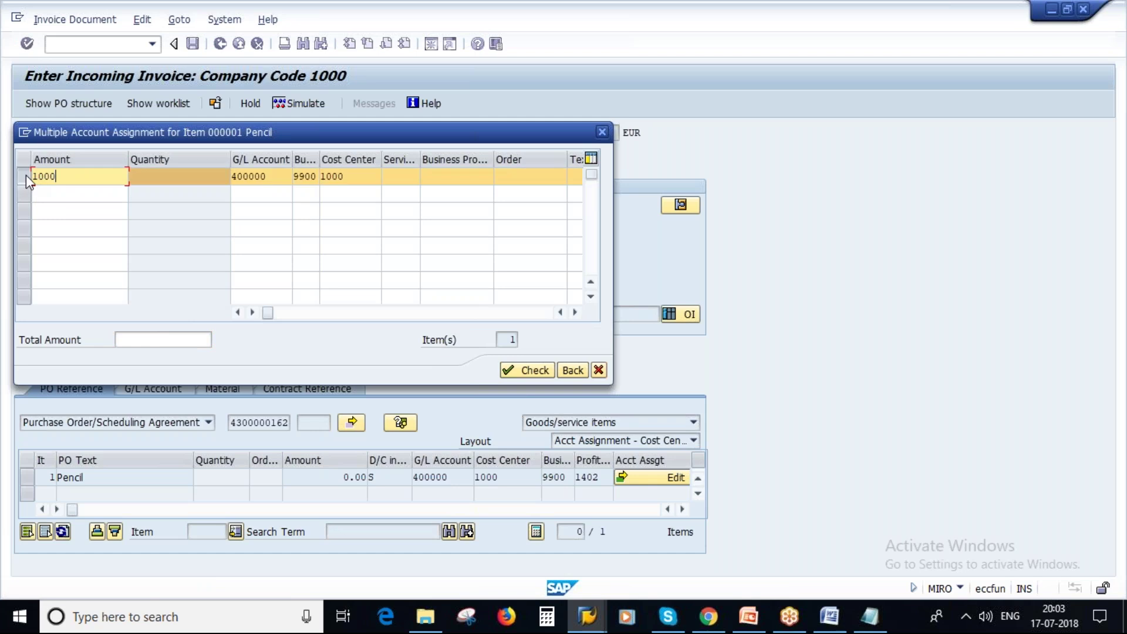
pyautogui.click(527, 370)
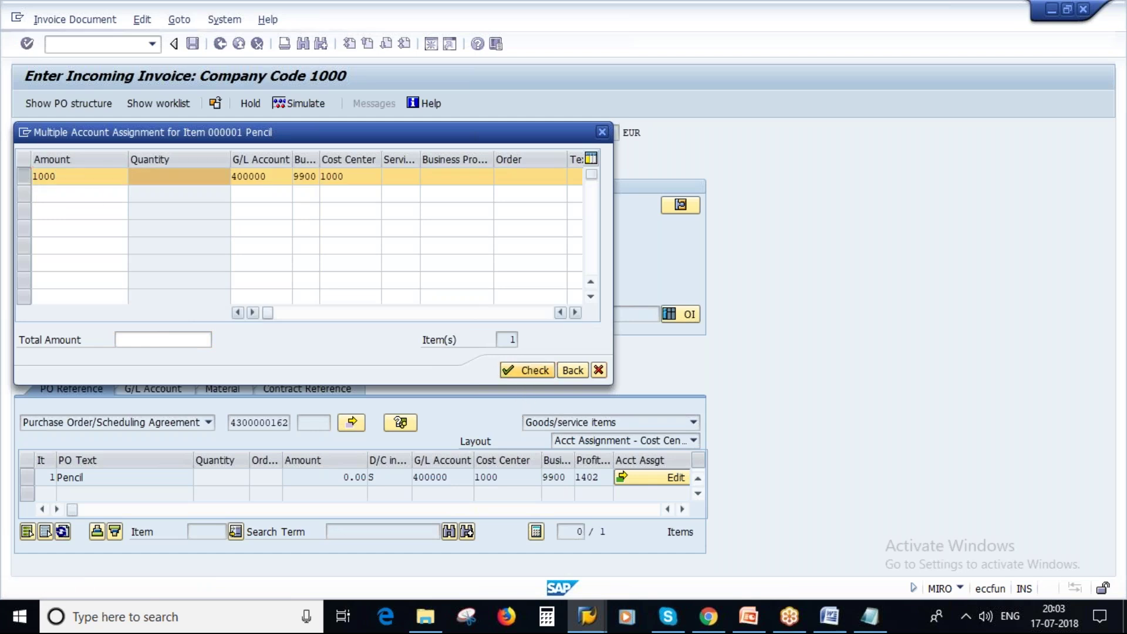
pyautogui.click(572, 369)
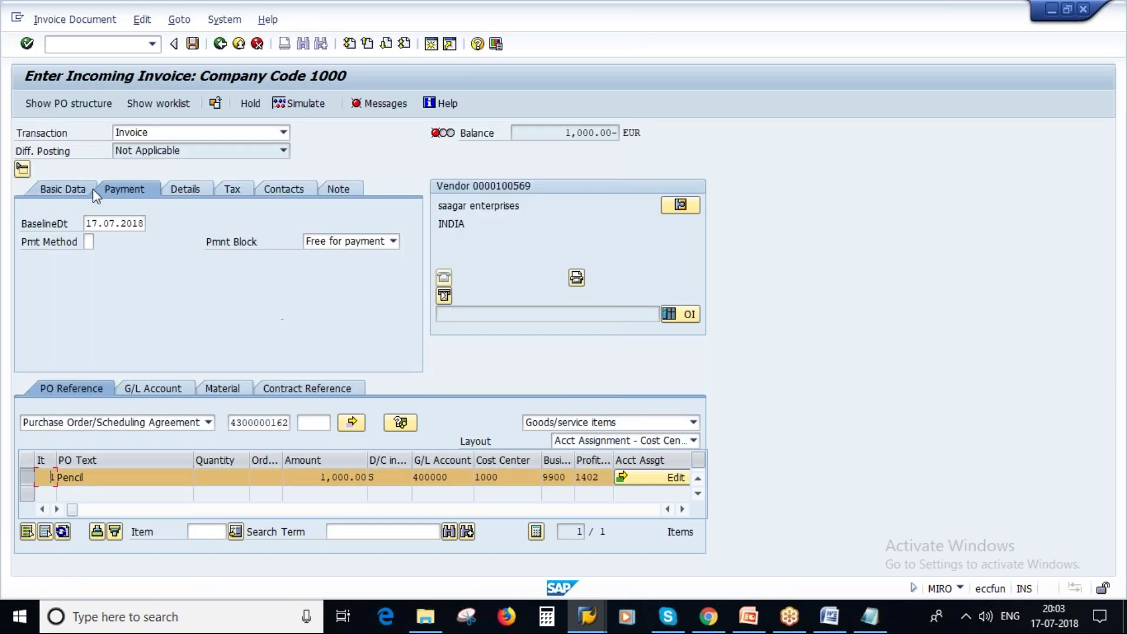
# Set the new invoice's total amount to 1000 EUR.
pyautogui.click(75, 186)
pyautogui.click(160, 265)
pyautogui.write('1000')
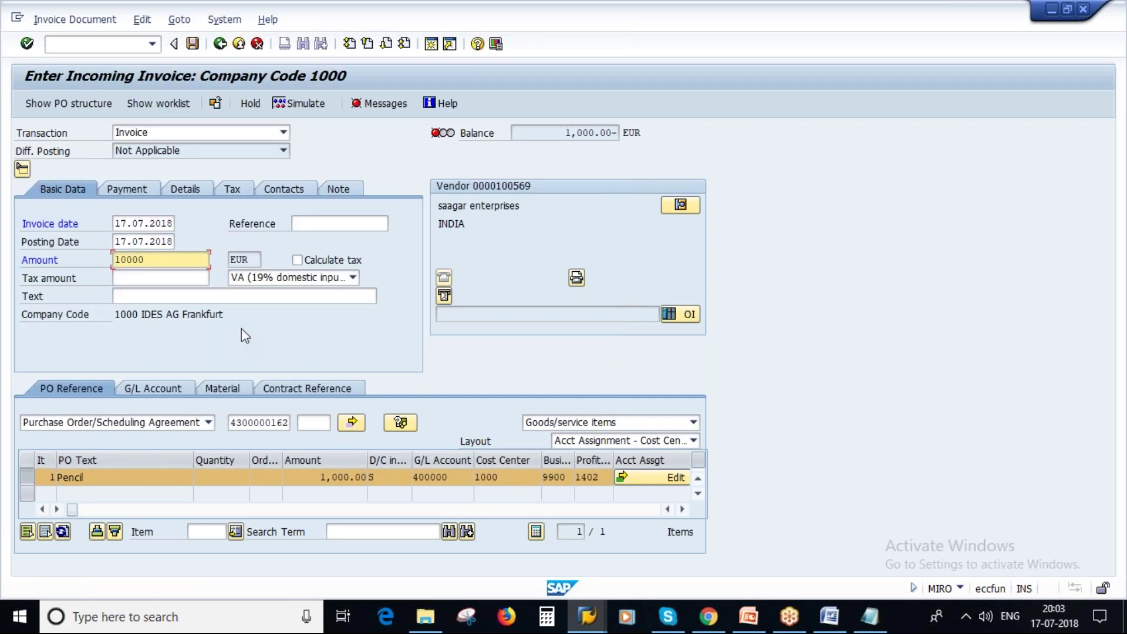
pyautogui.press('Return')
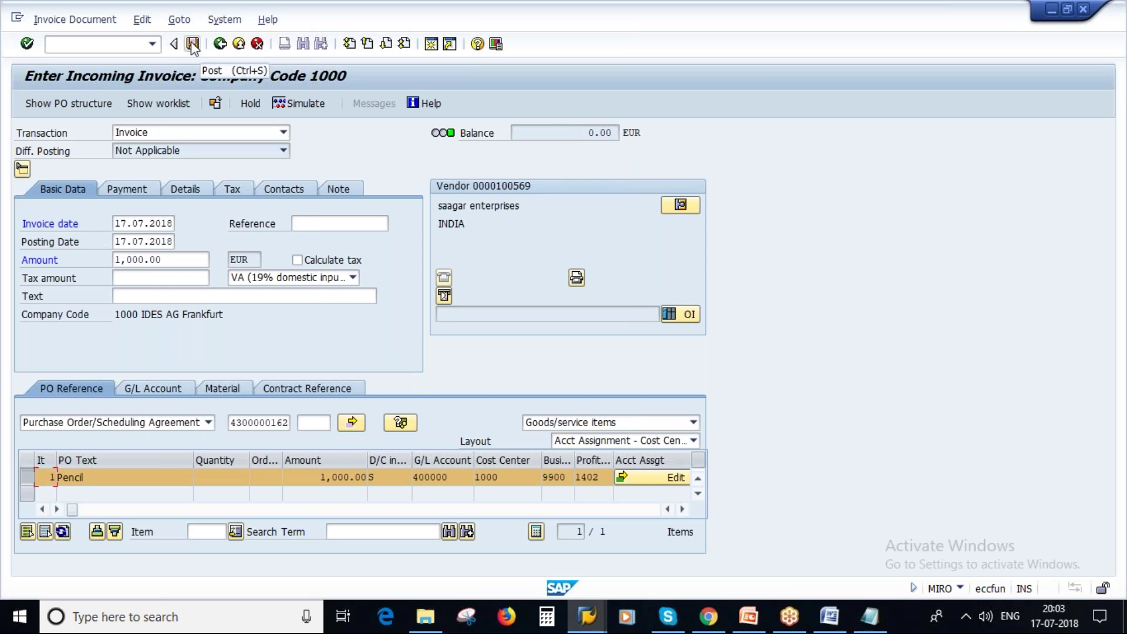
# Set the tax code to blank and post the invoice with the Pencil item still selected.
pyautogui.click(317, 277)
pyautogui.click(256, 359)
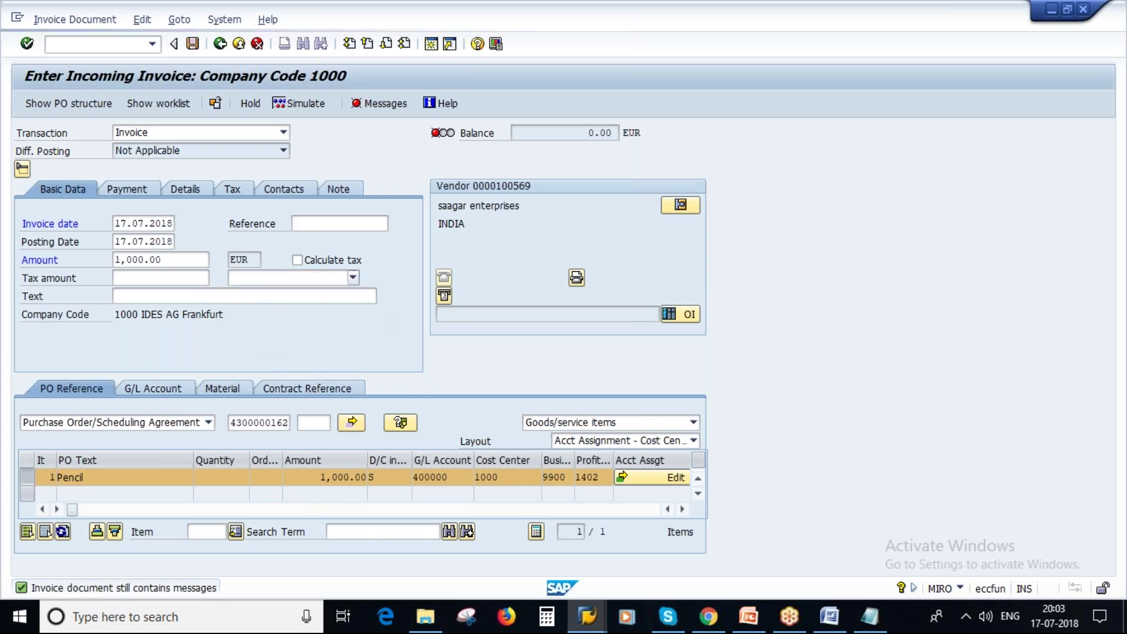
pyautogui.click(193, 46)
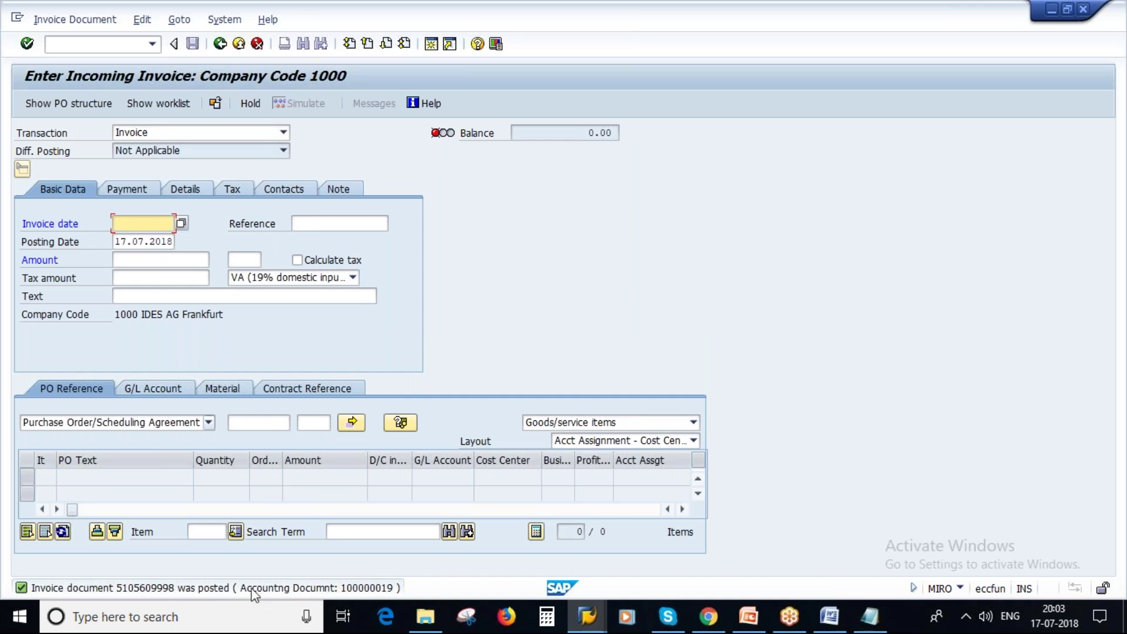
# Switch to the open Word document.
pyautogui.click(828, 617)
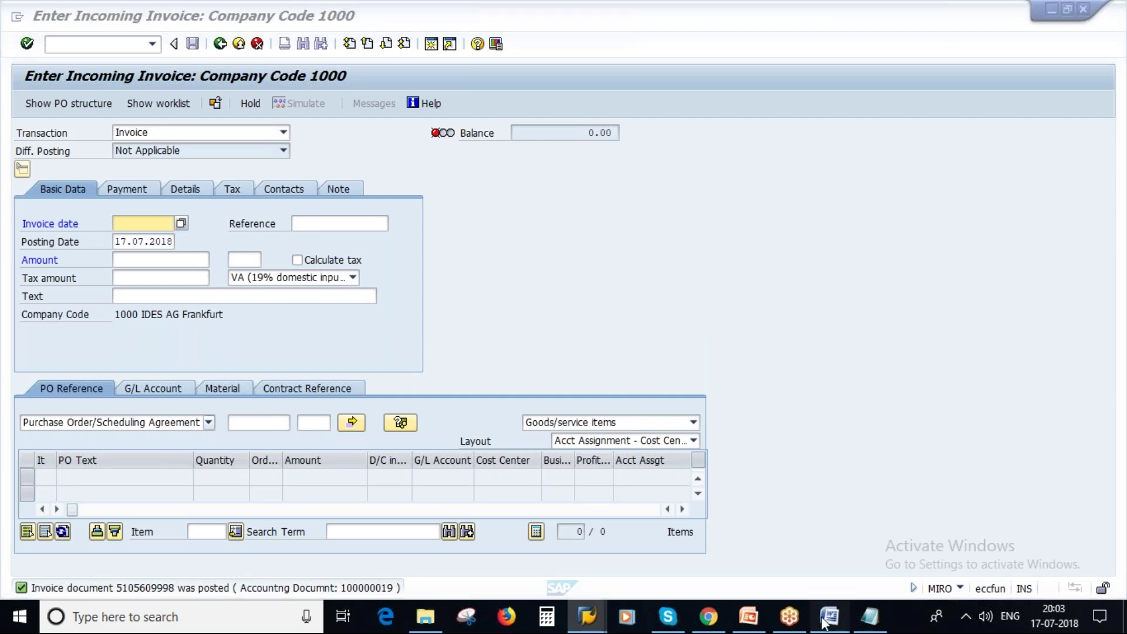